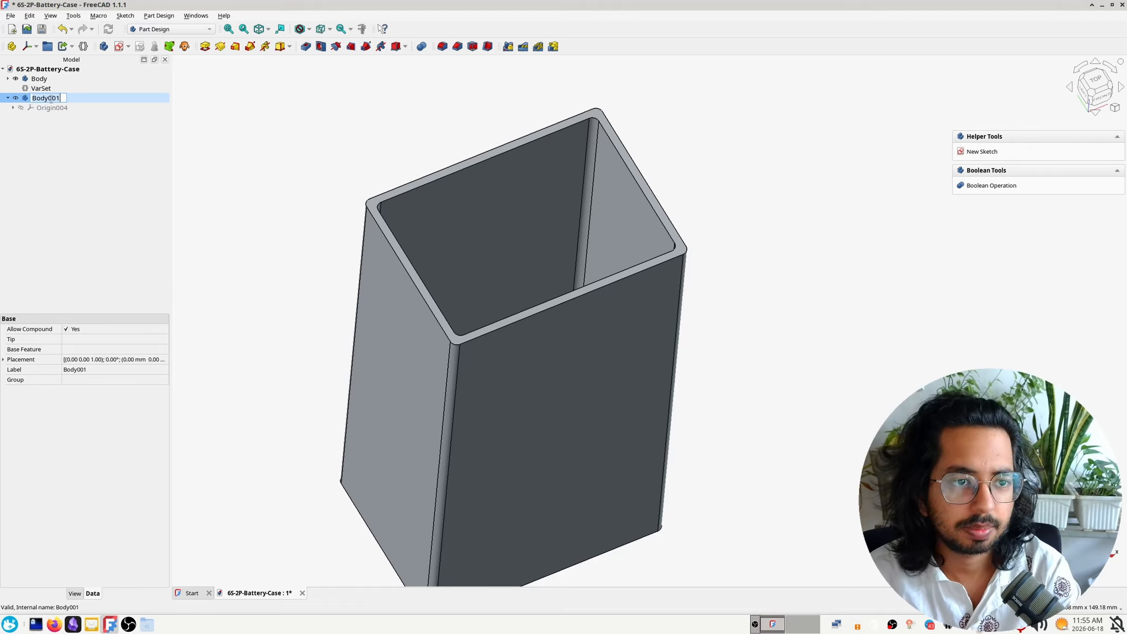
# Rename the new empty body as Lid and hide the battery case body
pyautogui.write('Lid')
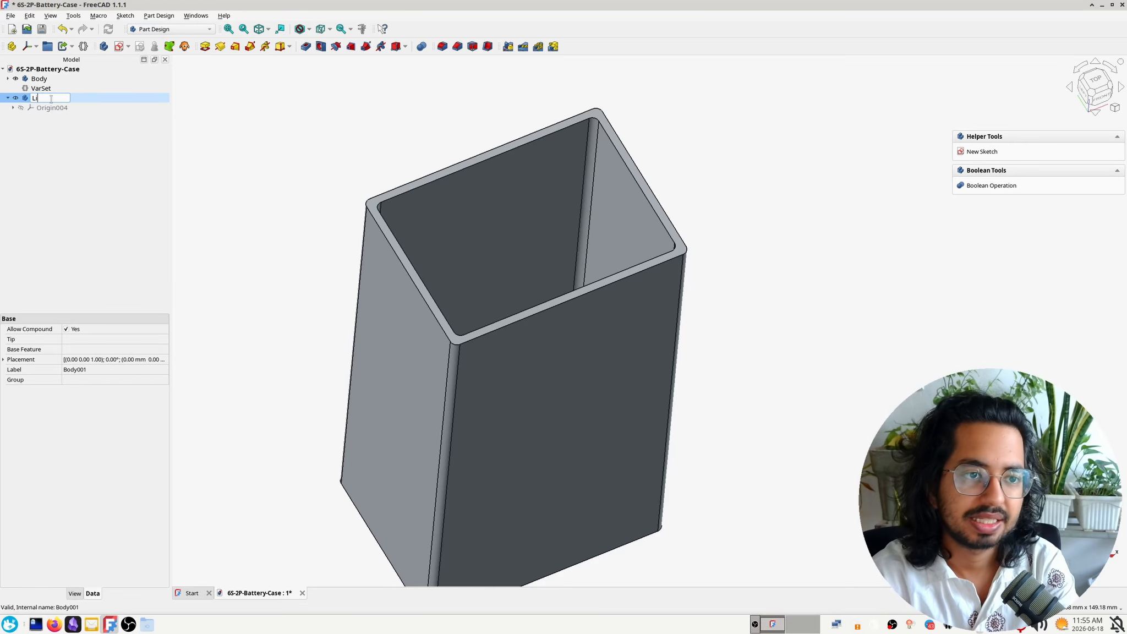
pyautogui.press('Return')
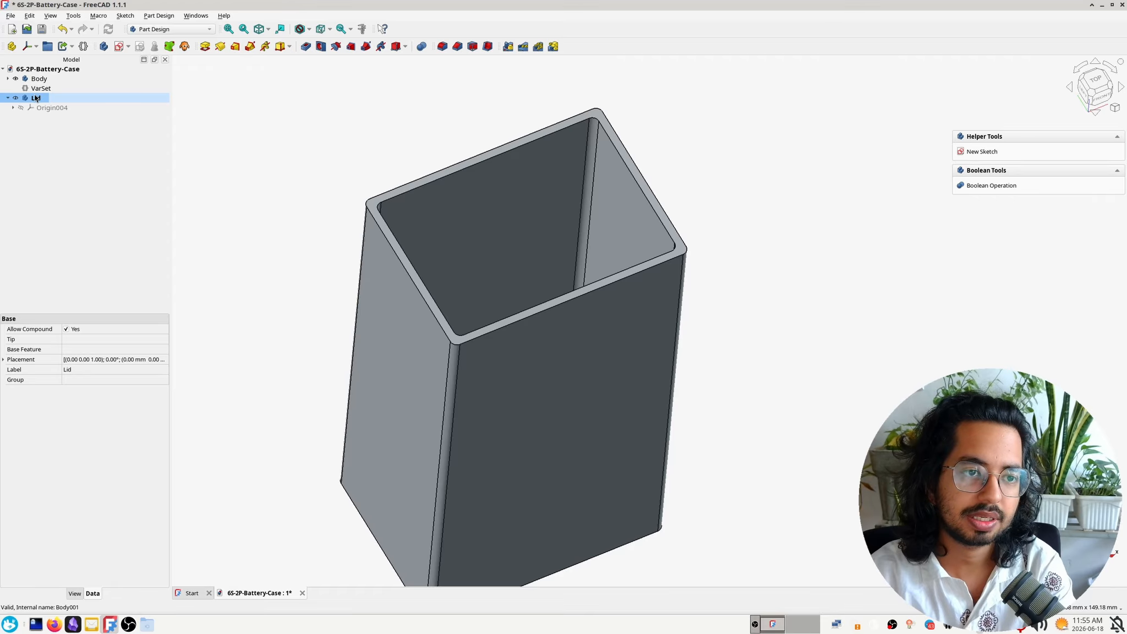
pyautogui.rightClick(37, 100)
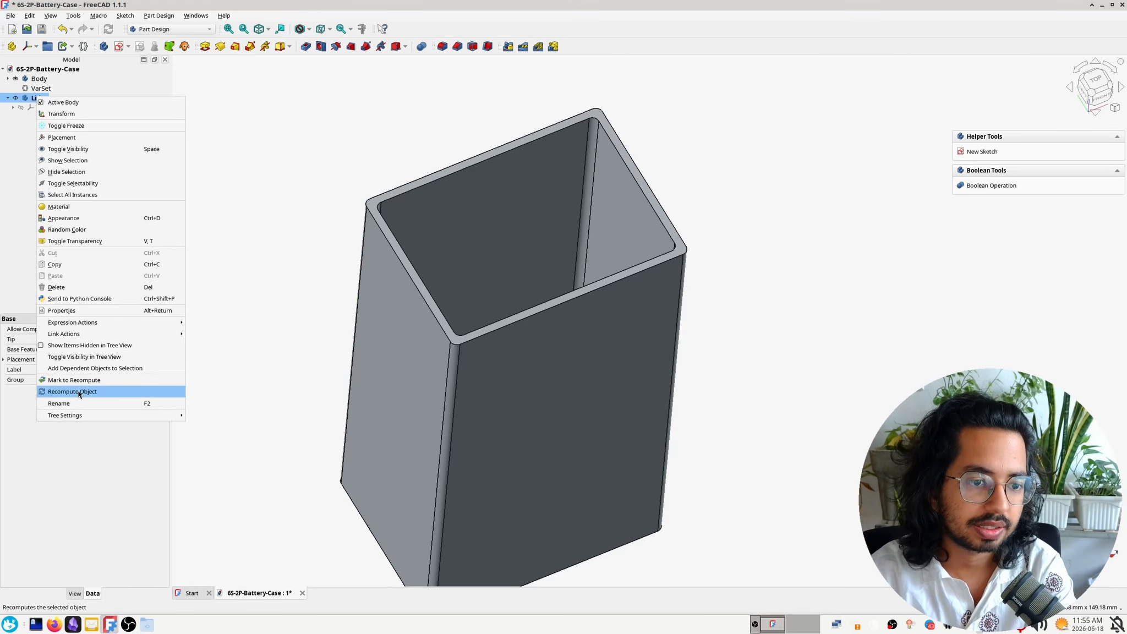
pyautogui.click(12, 186)
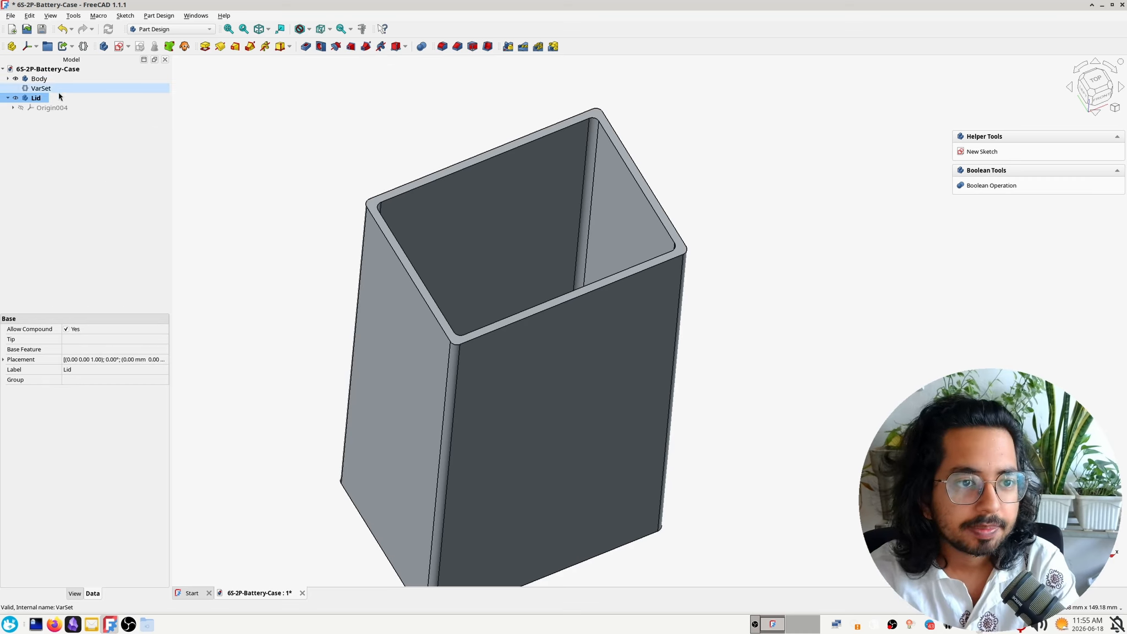
pyautogui.click(16, 79)
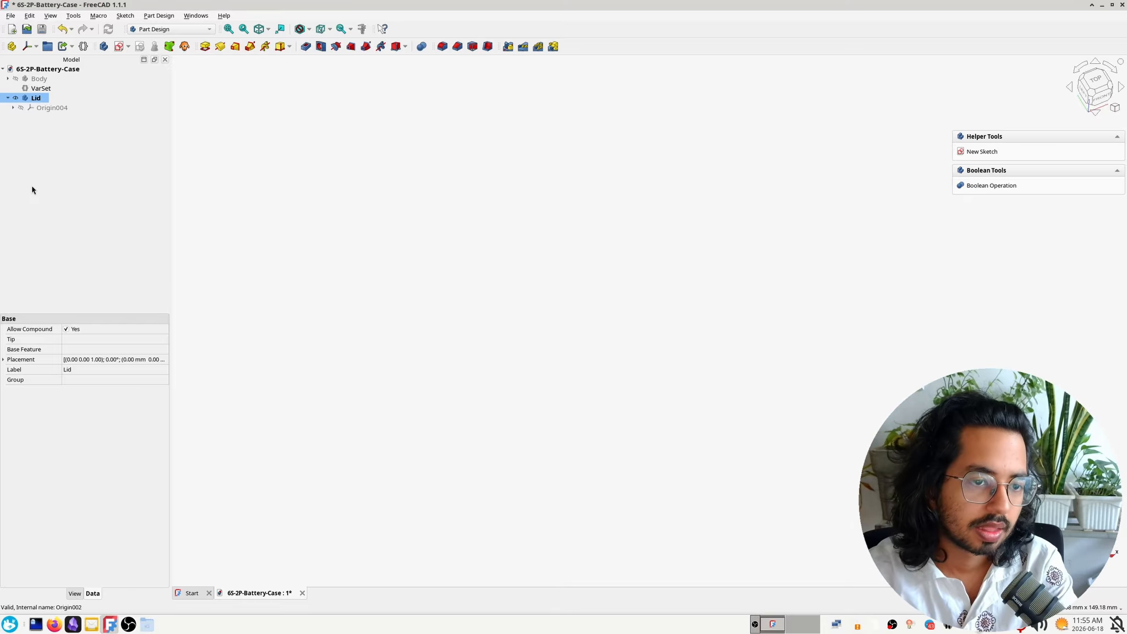
# Create a new sketch on the XY plane of the Lid body
pyautogui.click(120, 47)
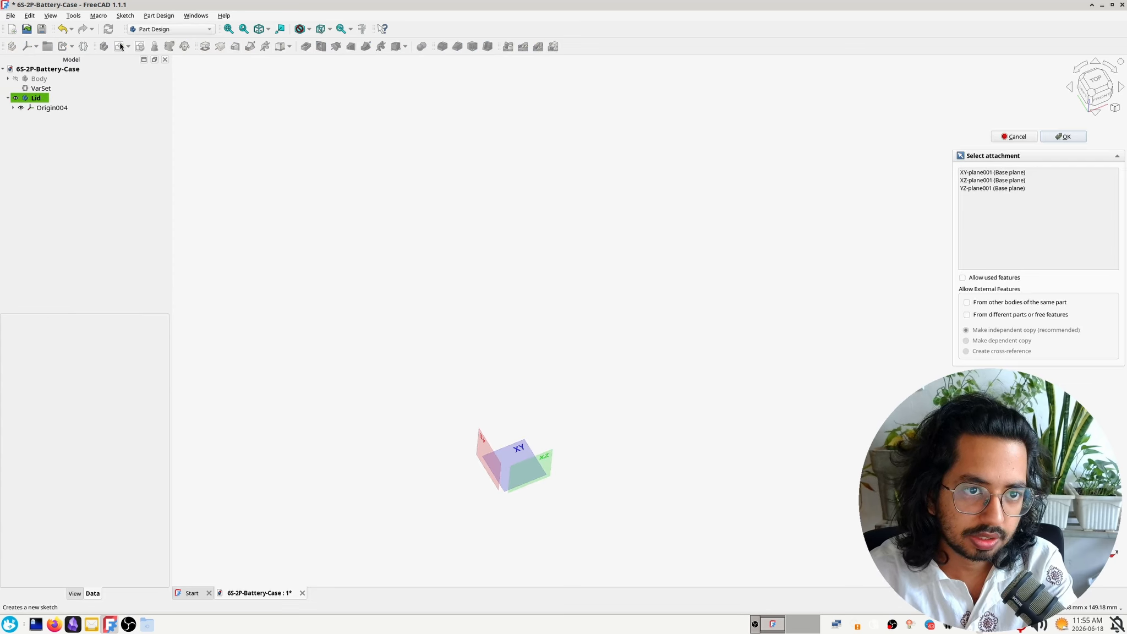
pyautogui.moveTo(701, 344); pyautogui.dragTo(621, 310, button='middle')
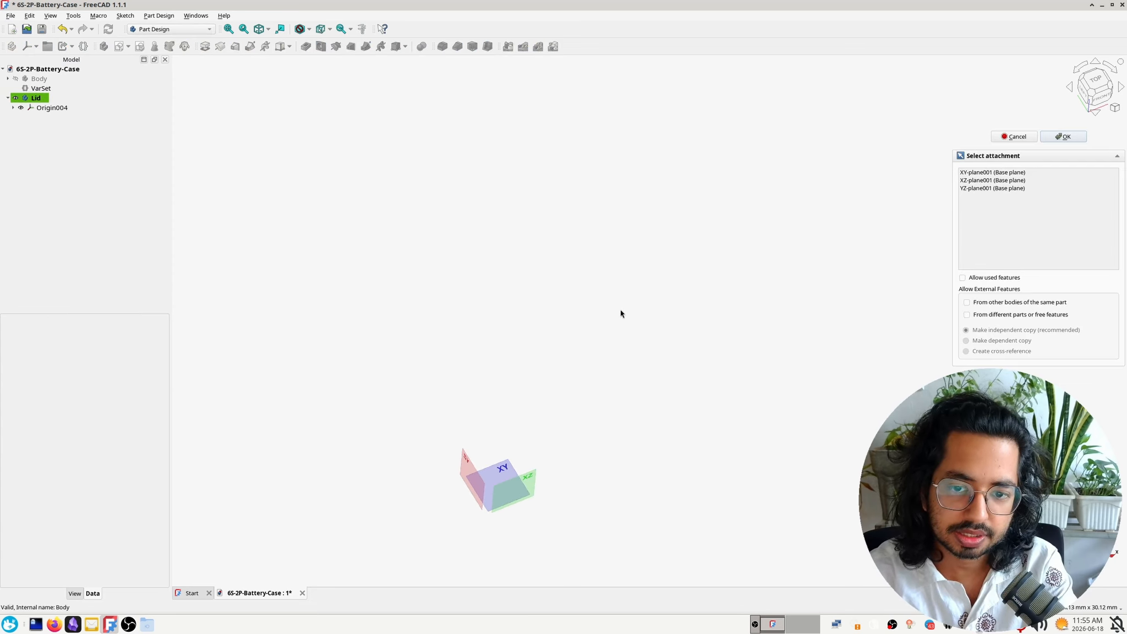
pyautogui.click(502, 468)
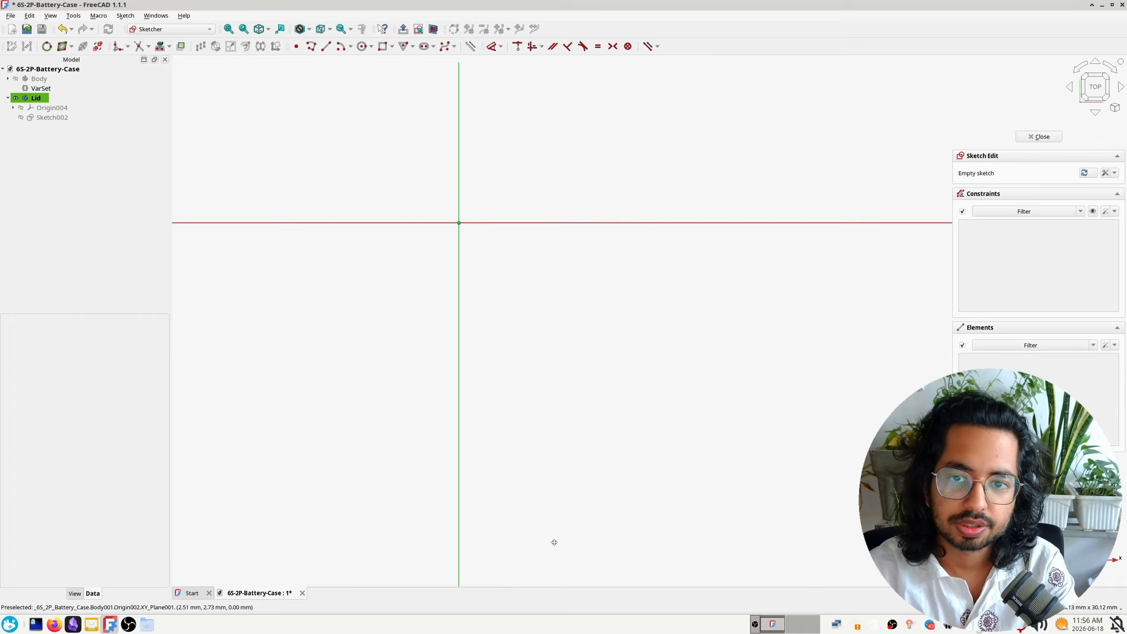
pyautogui.moveTo(554, 542); pyautogui.dragTo(537, 584, button='middle')
pyautogui.moveTo(495, 330); pyautogui.dragTo(513, 366, button='middle')
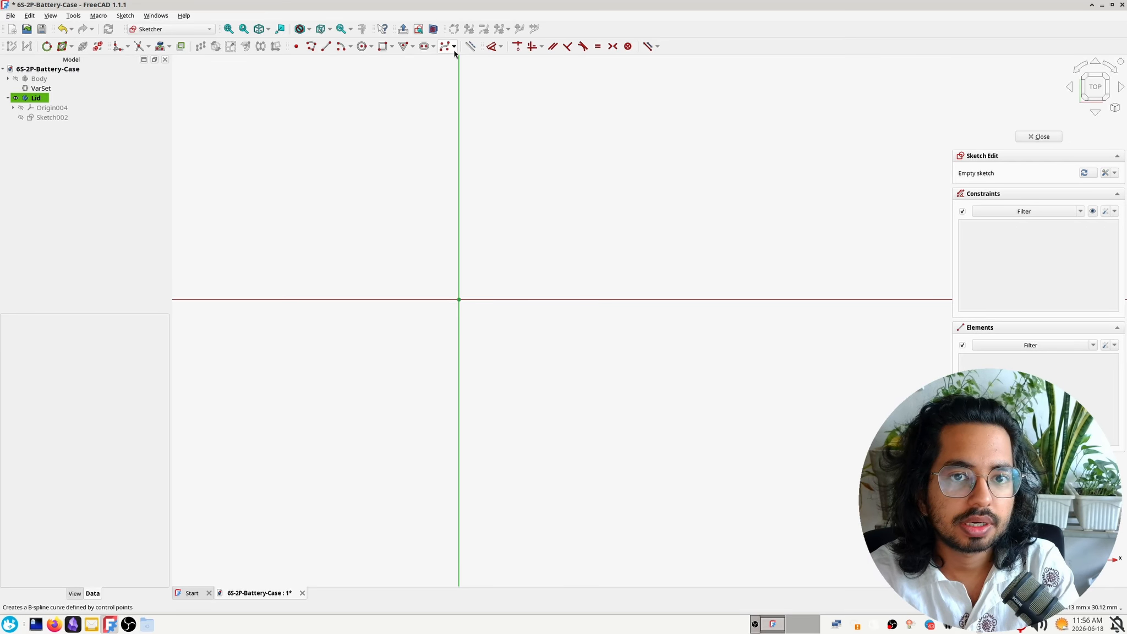
# Sketch a rounded rectangle around the origin, about 20.7 mm wide, with a 2 mm corner radius
pyautogui.click(387, 50)
pyautogui.click(392, 49)
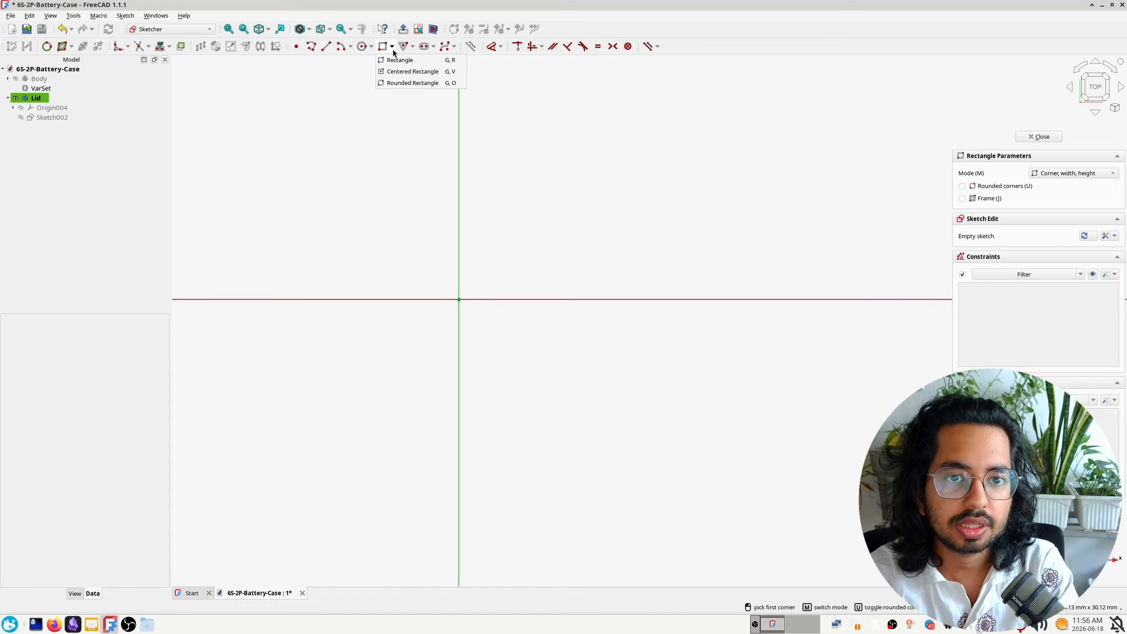
pyautogui.click(391, 83)
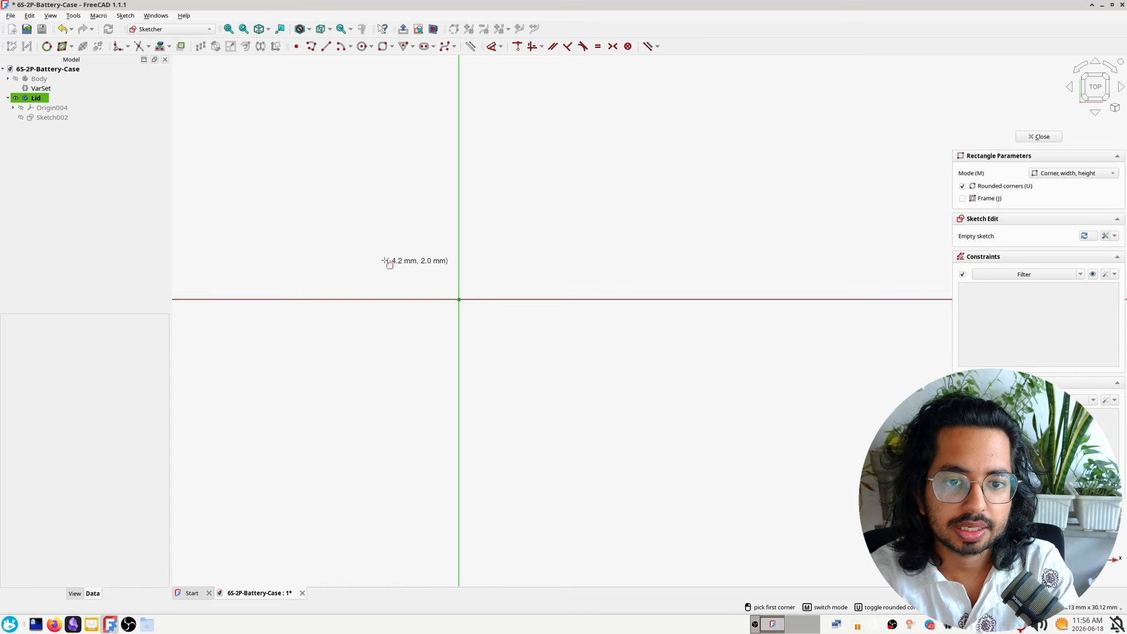
pyautogui.click(361, 231)
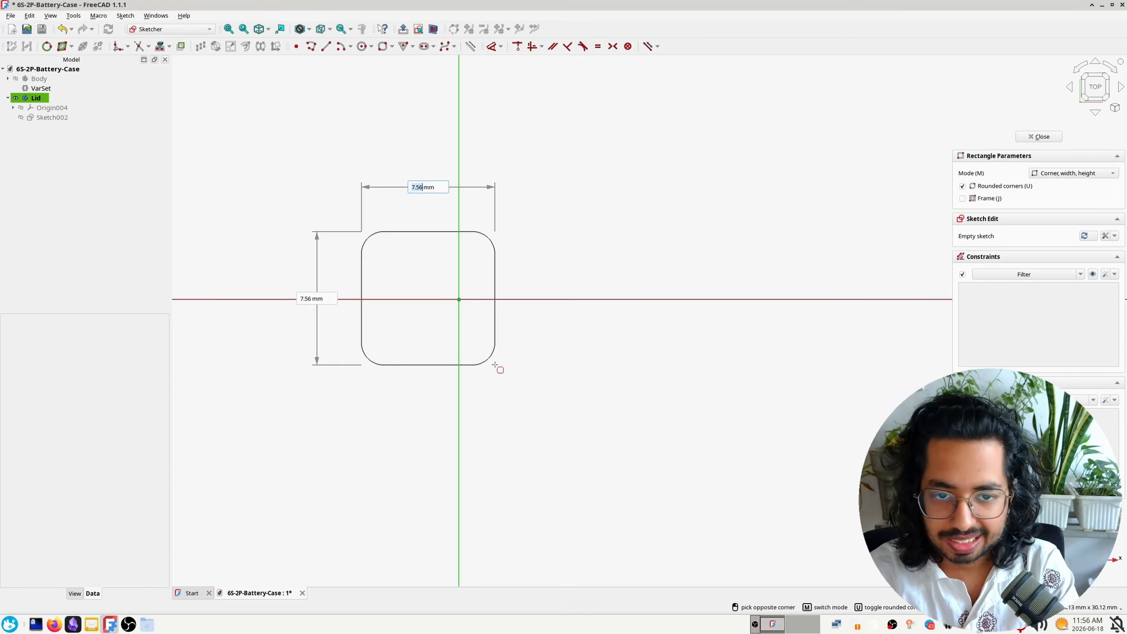
pyautogui.click(730, 455)
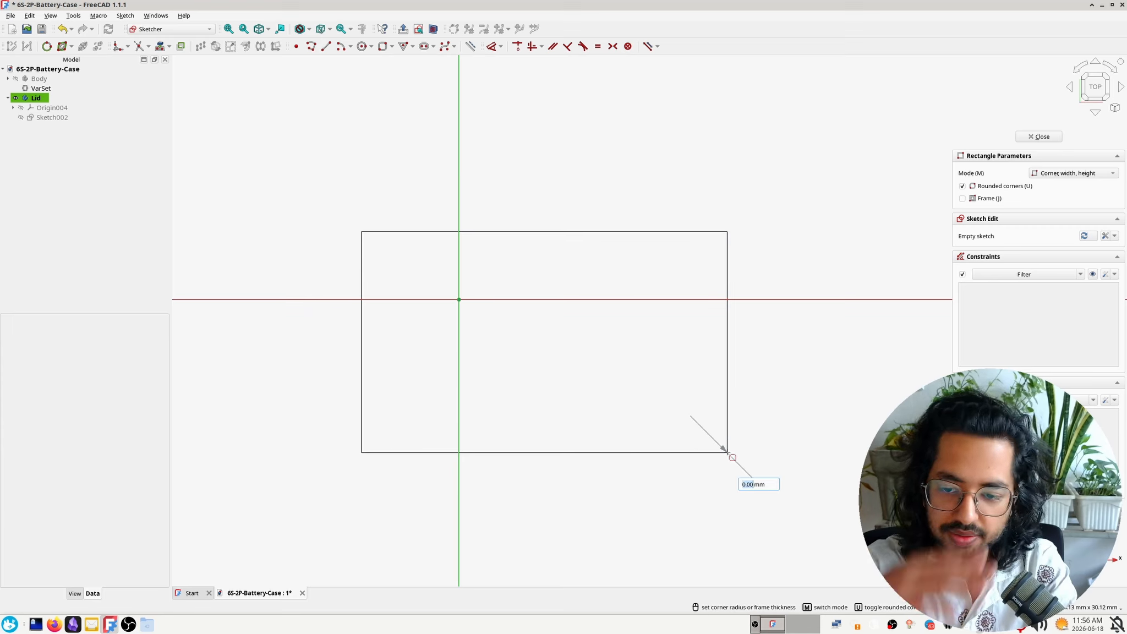
pyautogui.write('2')
pyautogui.press('Return')
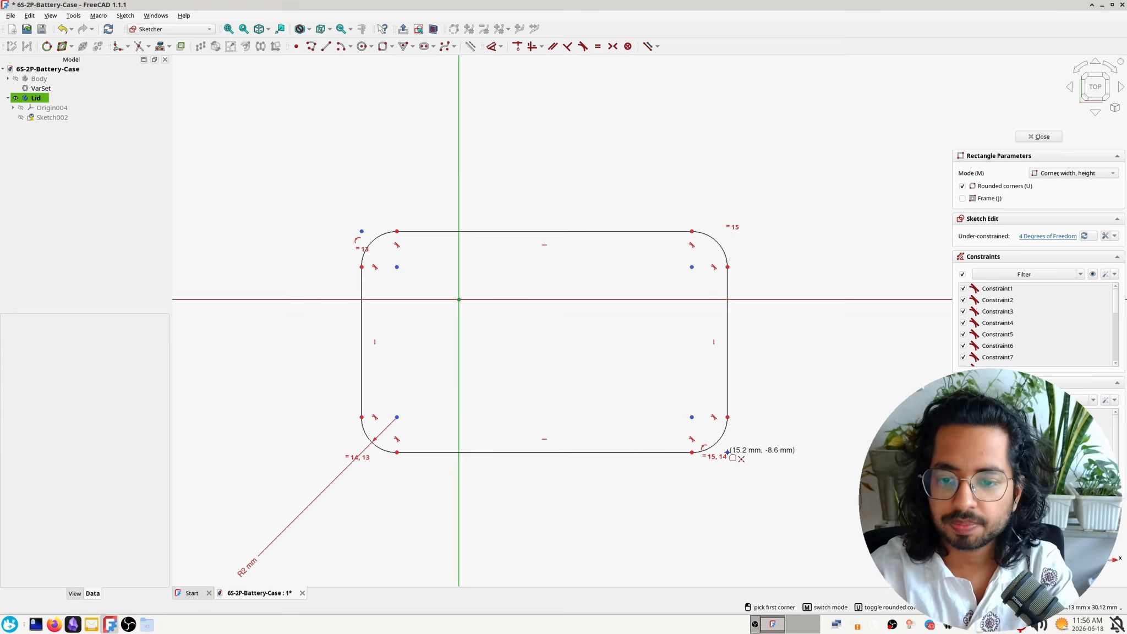
pyautogui.press('Escape')
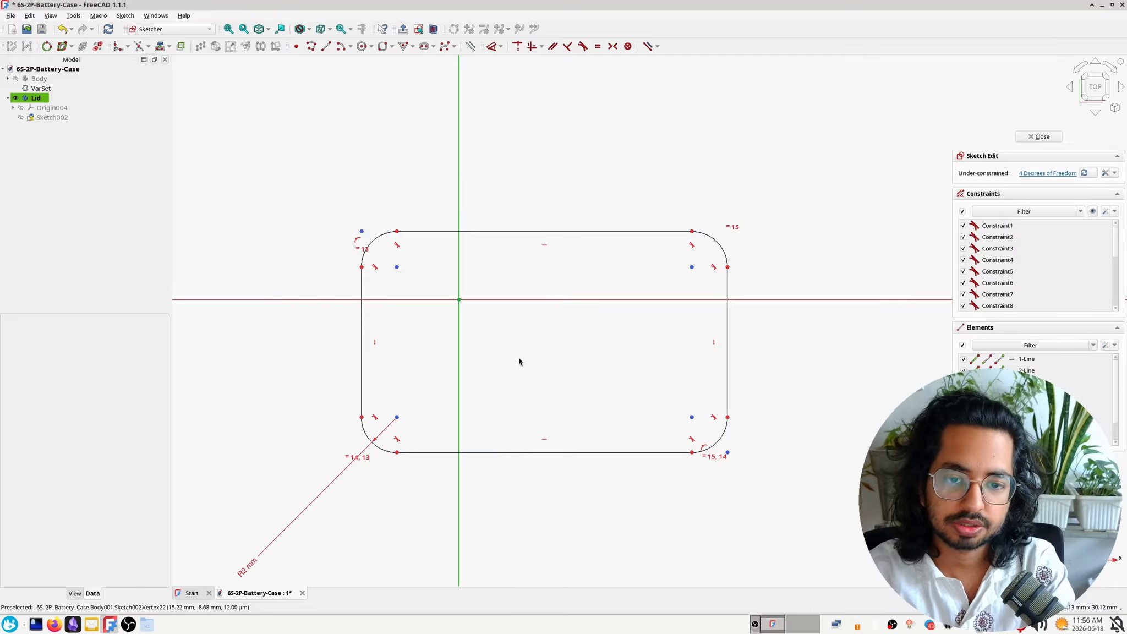
# Place the corner radius dimension closer to the rectangle and link its value to VarSet.fillet
pyautogui.moveTo(242, 572); pyautogui.dragTo(264, 493)
pyautogui.click(40, 88)
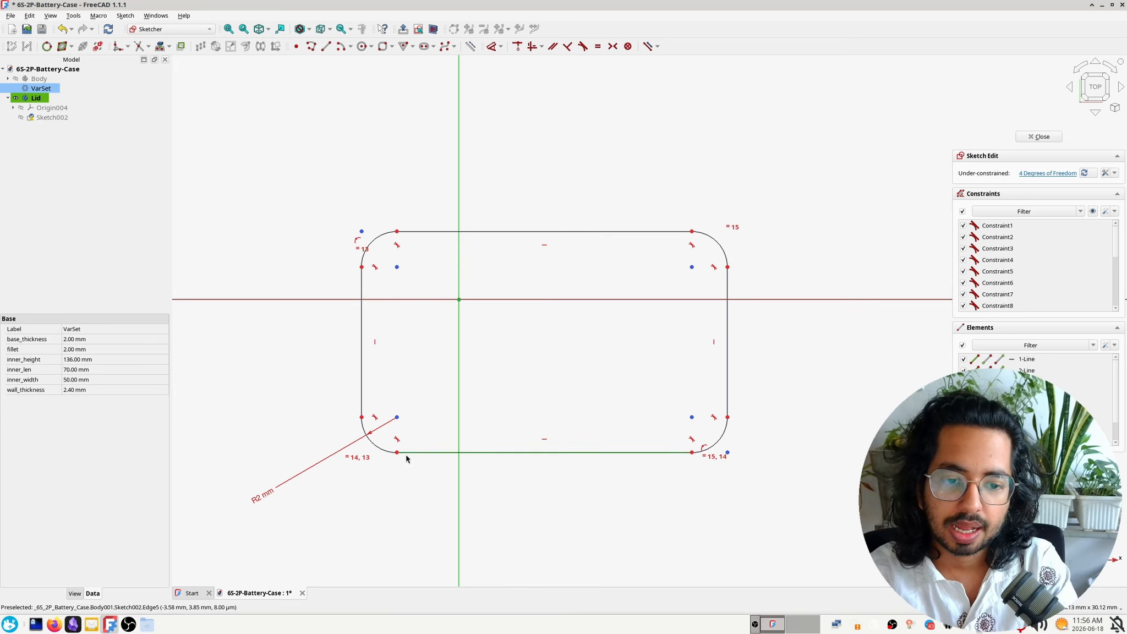
pyautogui.moveTo(260, 495); pyautogui.dragTo(303, 467)
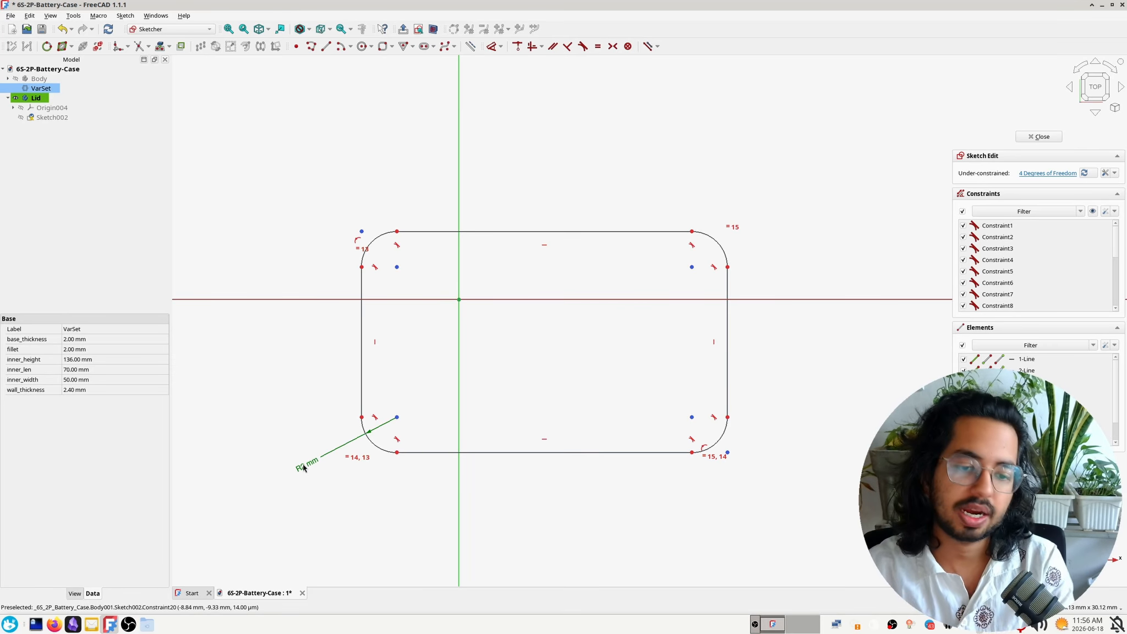
pyautogui.doubleClick(304, 467)
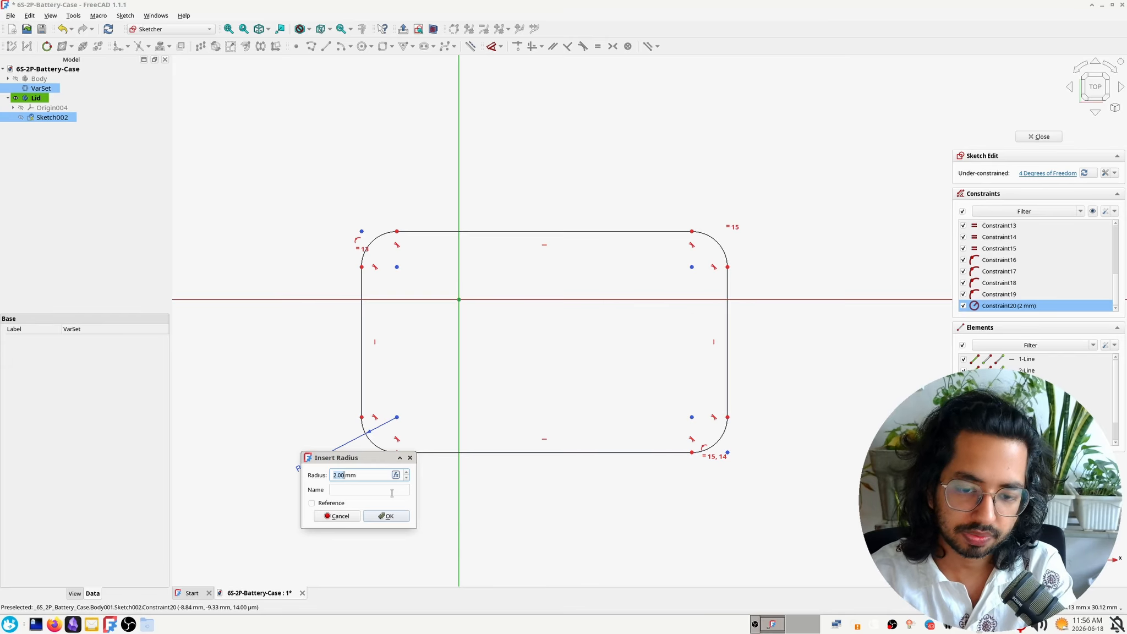
pyautogui.press('=')
pyautogui.write('Va')
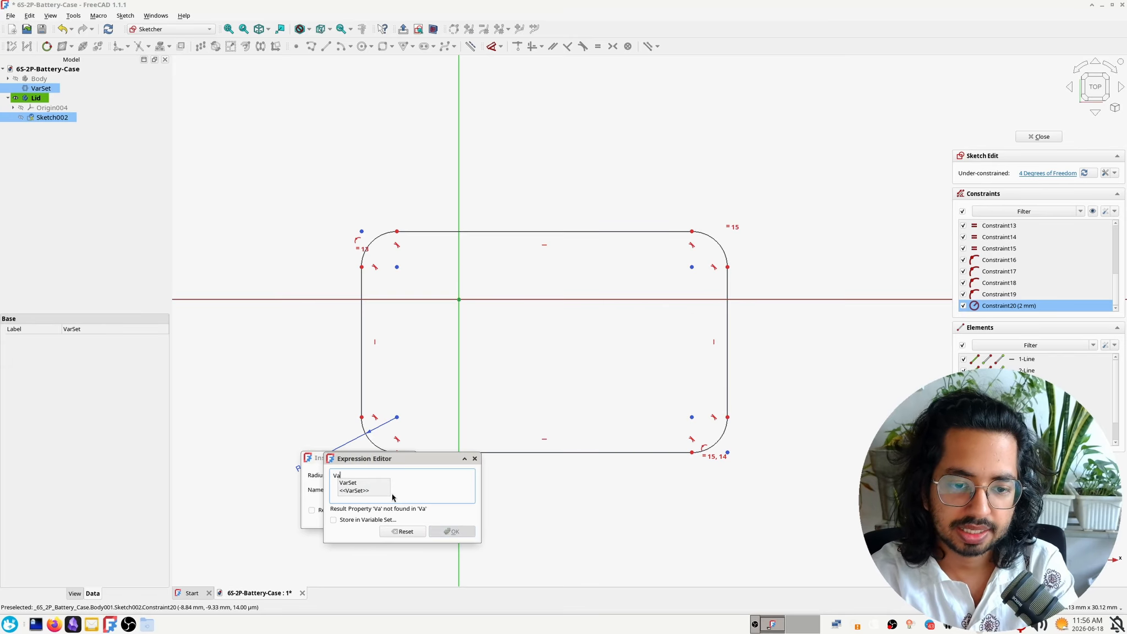
pyautogui.click(364, 483)
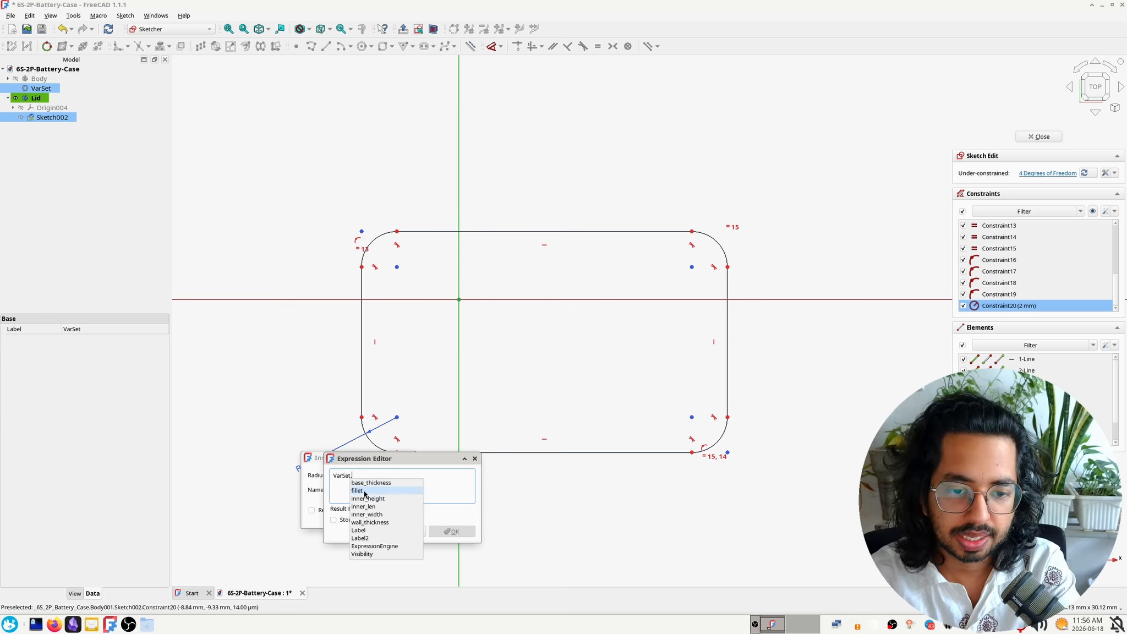
pyautogui.click(357, 491)
pyautogui.click(465, 537)
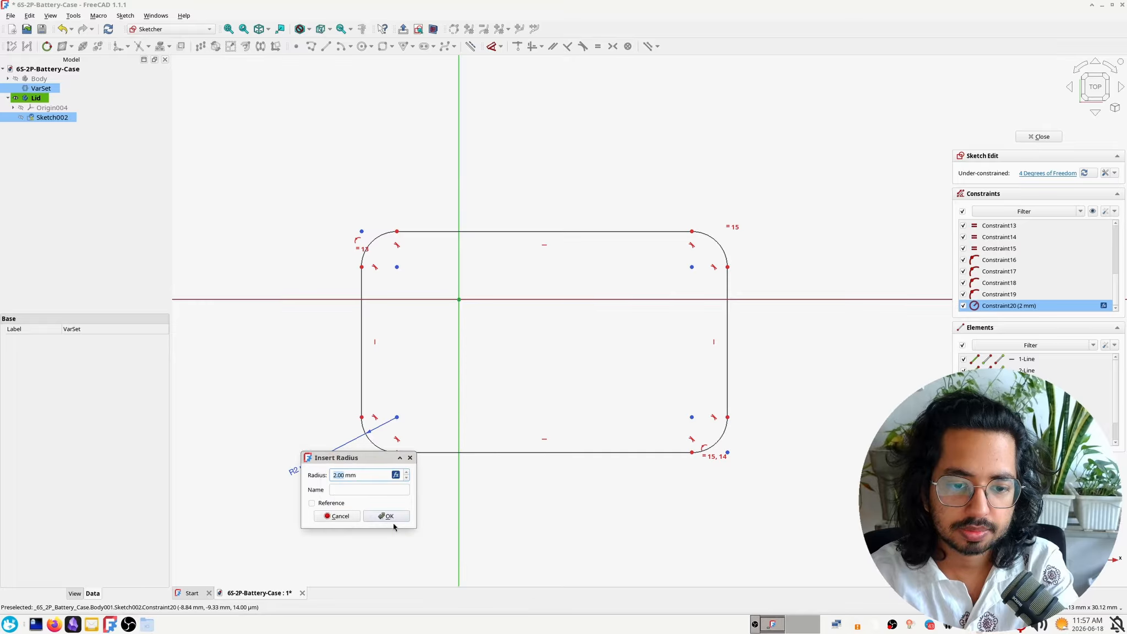
pyautogui.click(385, 514)
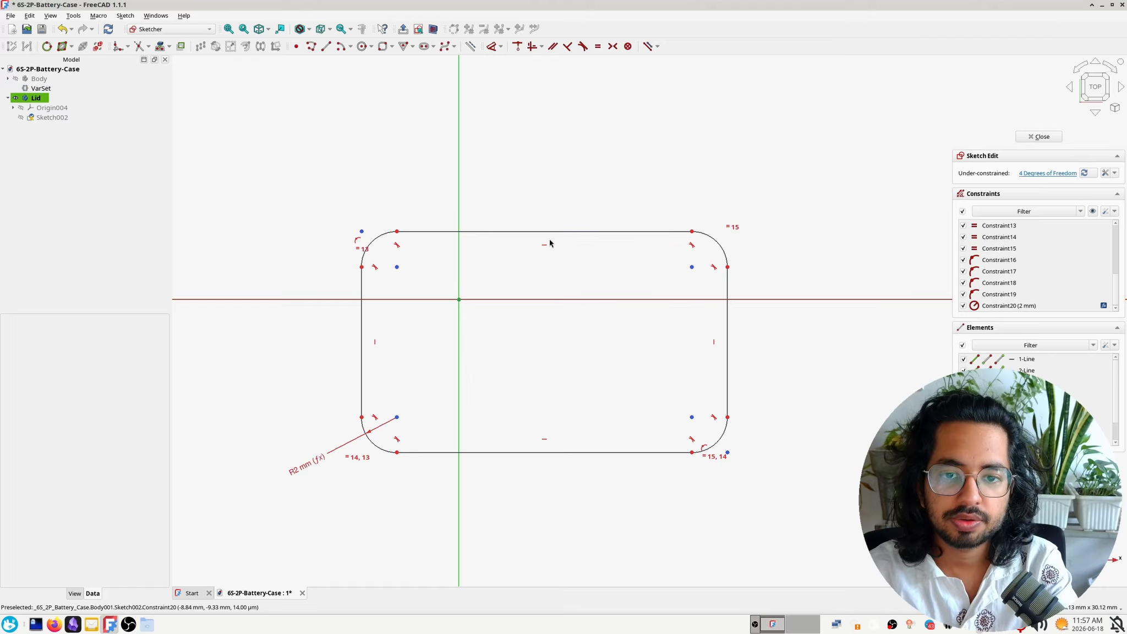
# Reshape the rounded rectangle freehand by moving its upper edge up and sideways so it surrounds the origin more evenly
pyautogui.moveTo(518, 238)
pyautogui.mouseDown()
pyautogui.moveTo(490, 212)
pyautogui.moveTo(537, 175)
pyautogui.moveTo(512, 180)
pyautogui.mouseUp()
pyautogui.click(41, 88)
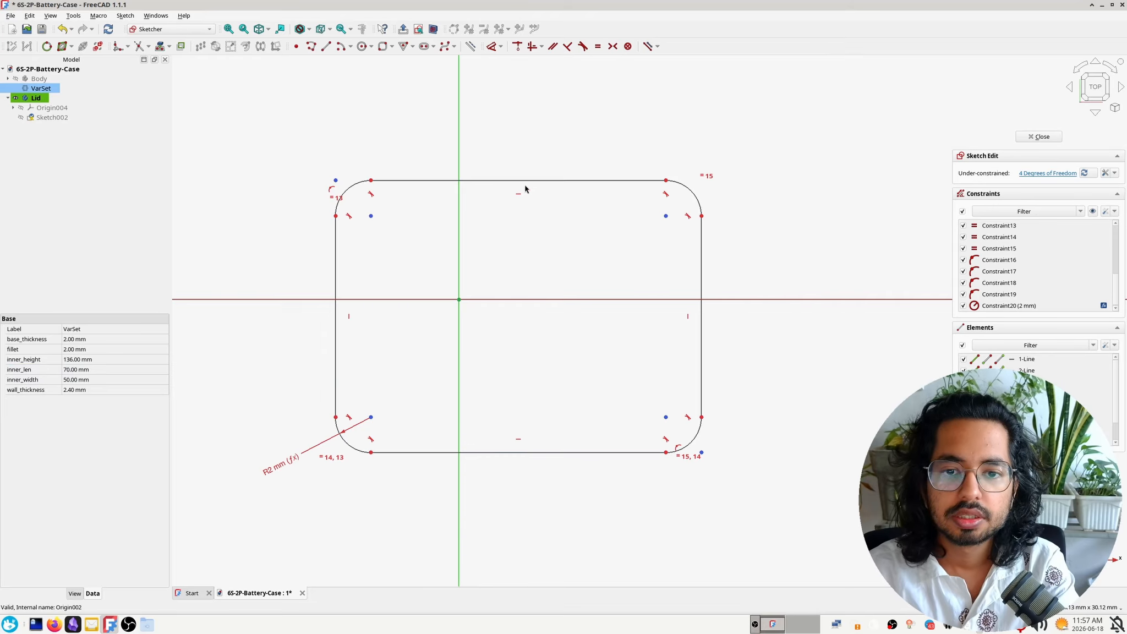
pyautogui.moveTo(556, 184); pyautogui.dragTo(529, 190)
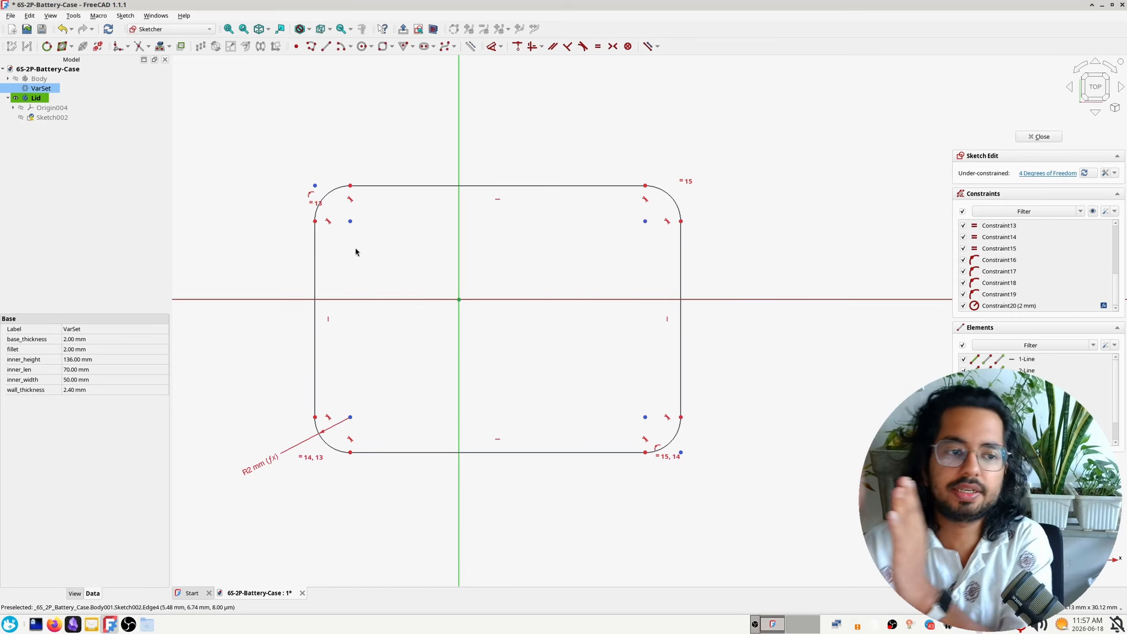
pyautogui.click(417, 186)
pyautogui.moveTo(417, 187); pyautogui.dragTo(408, 182)
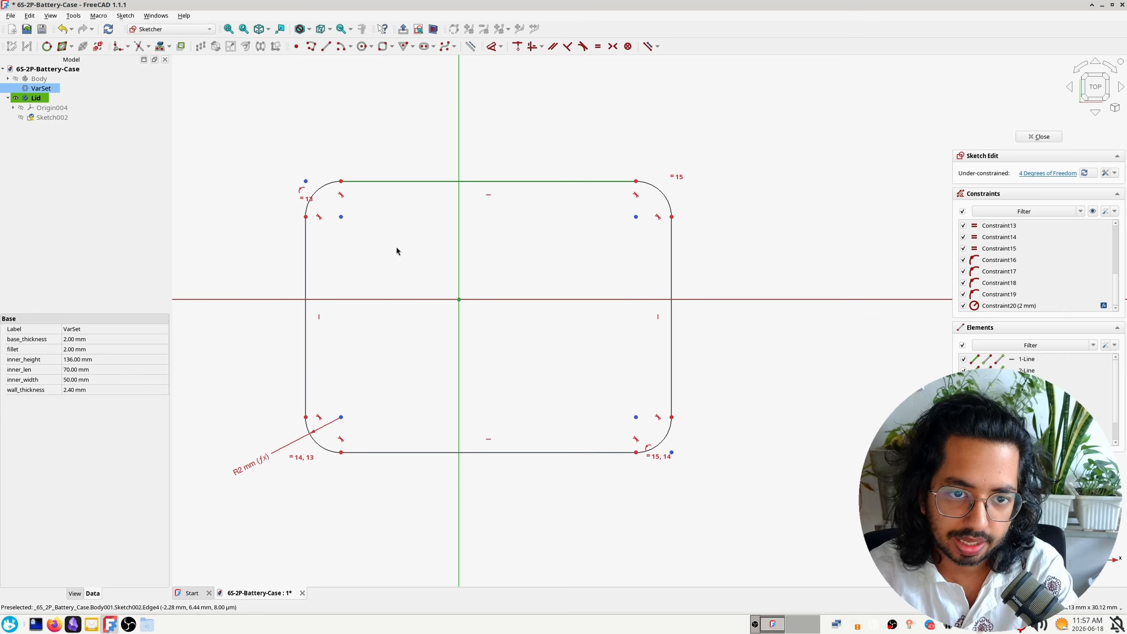
pyautogui.click(396, 248)
# Dimension the rounded rectangle's width between its vertical sides with the expression VarSet.inner_len + 2*VarSet.wall_thickness
pyautogui.click(306, 220)
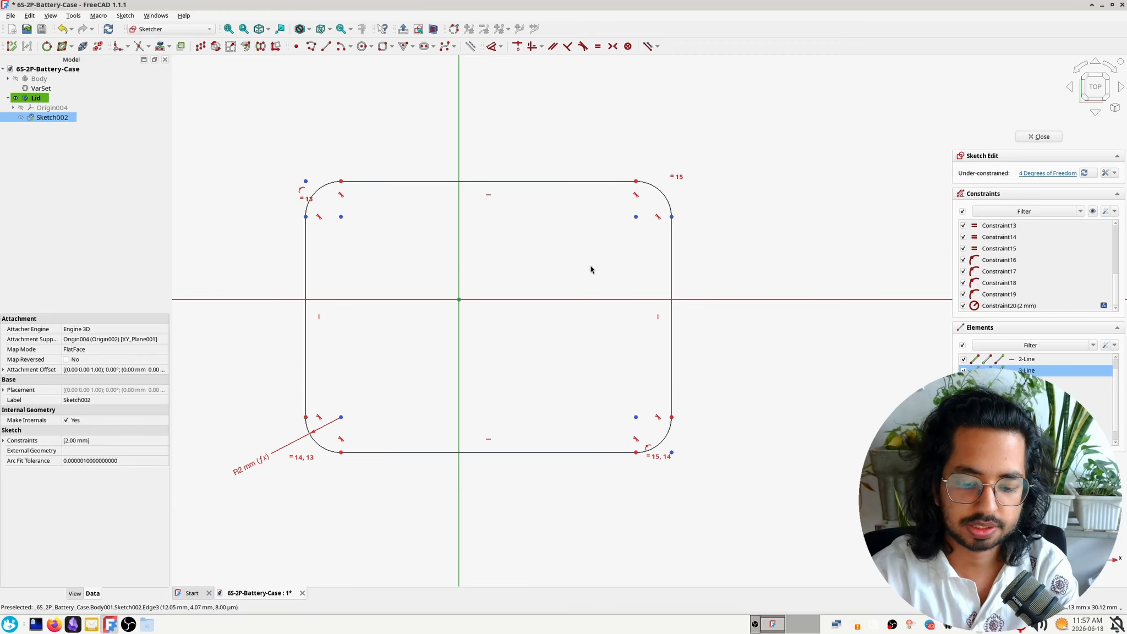
pyautogui.press('l')
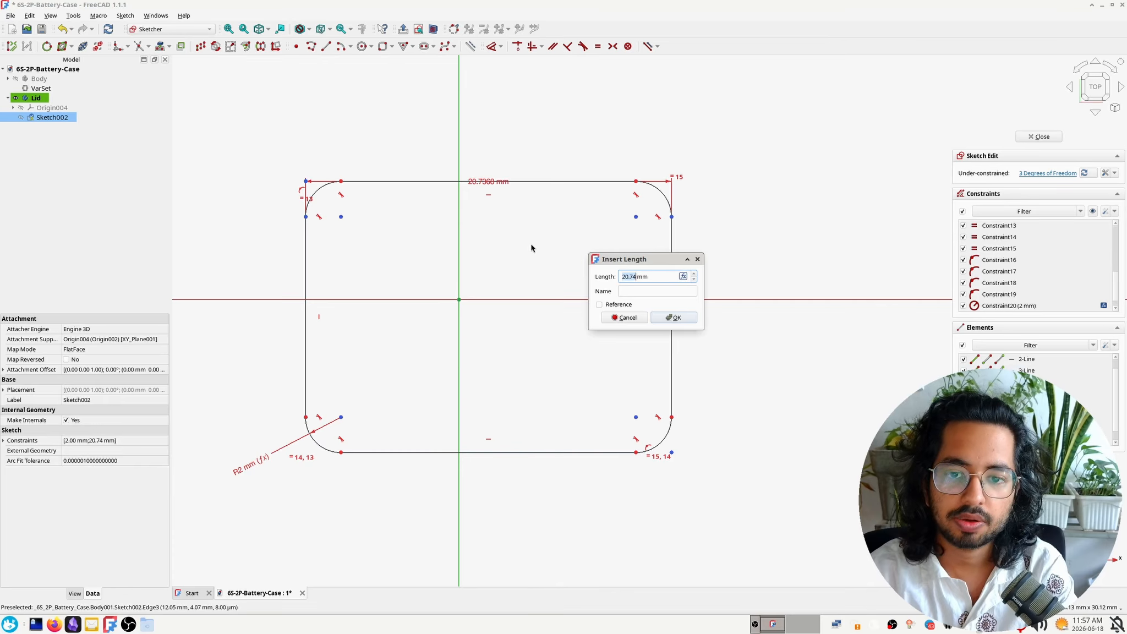
pyautogui.press('=')
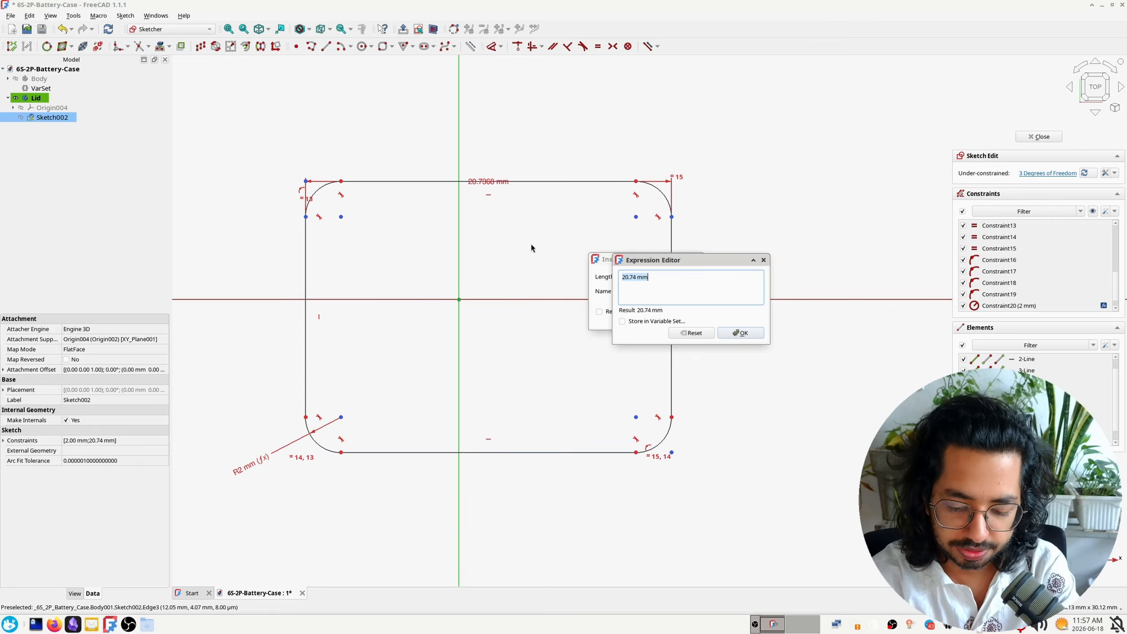
pyautogui.write('VarSet.')
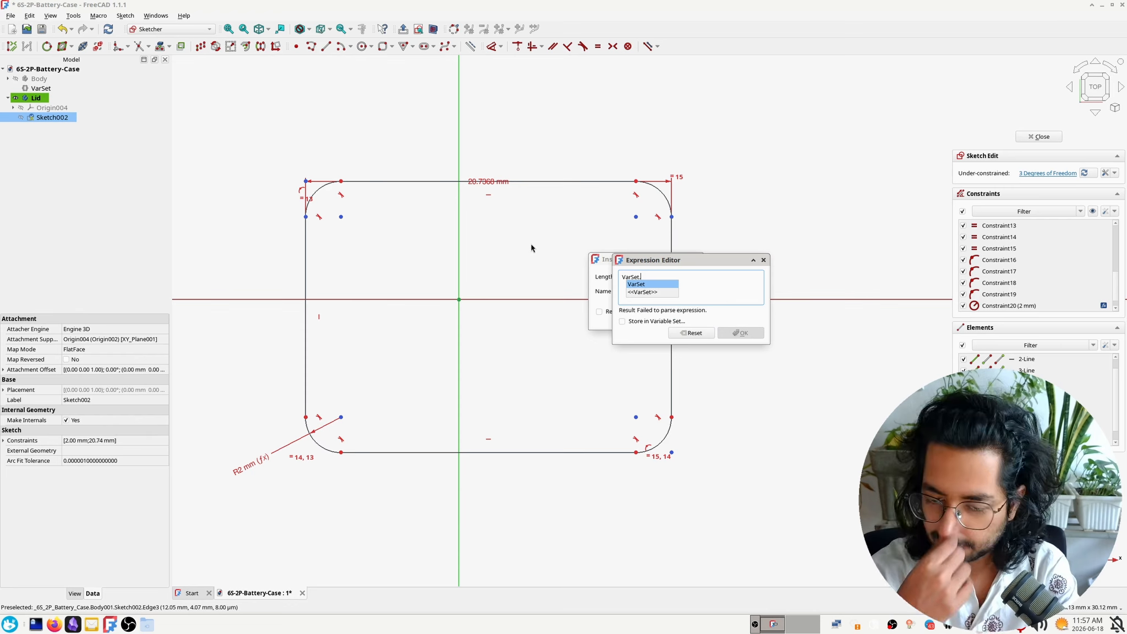
pyautogui.write('le')
pyautogui.press('Down')
pyautogui.press('Down')
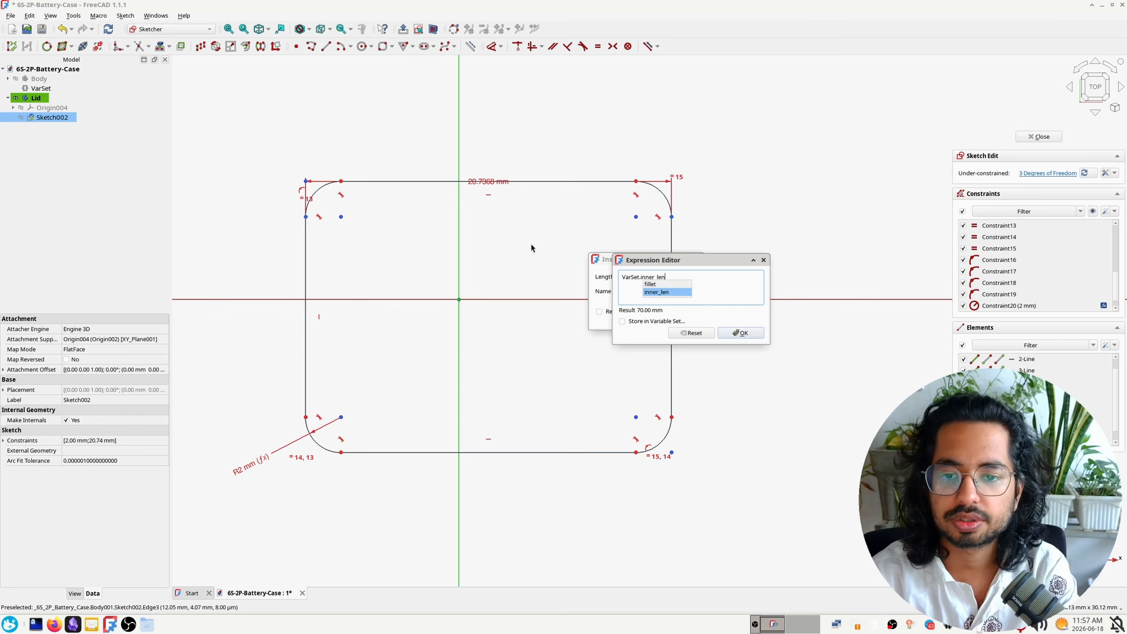
pyautogui.write('+ 2')
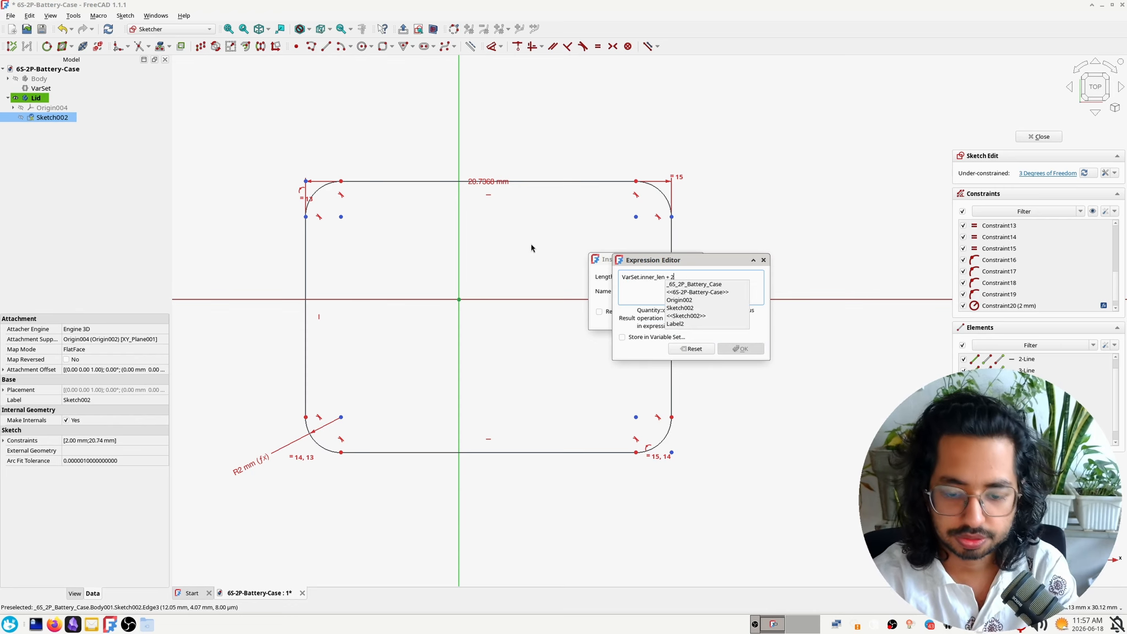
pyautogui.write('*')
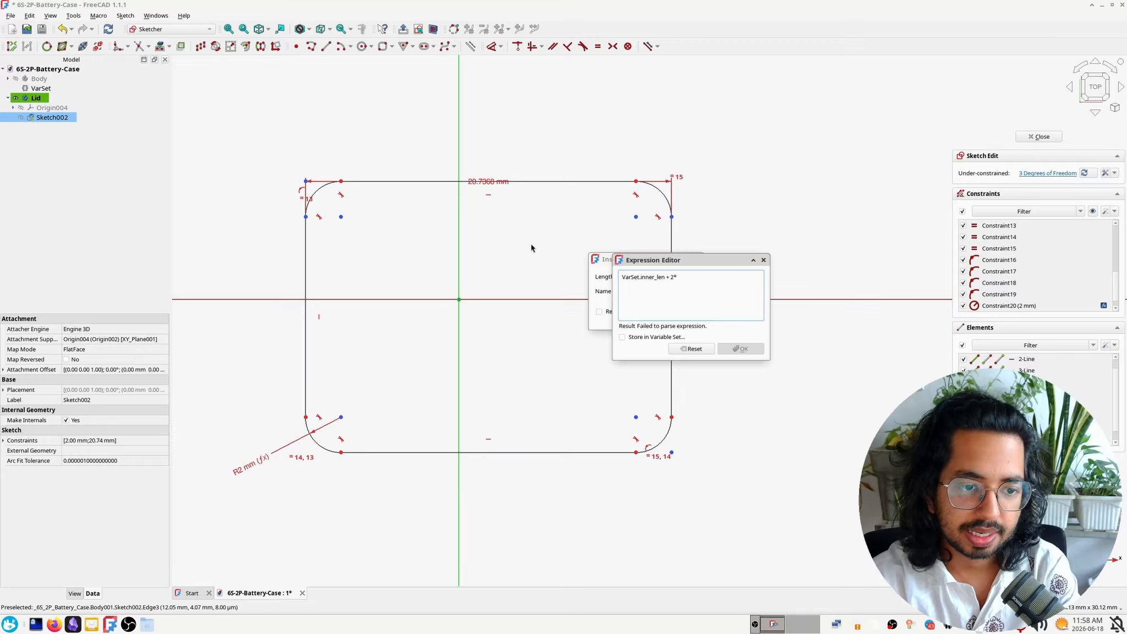
pyautogui.write('VarSet.')
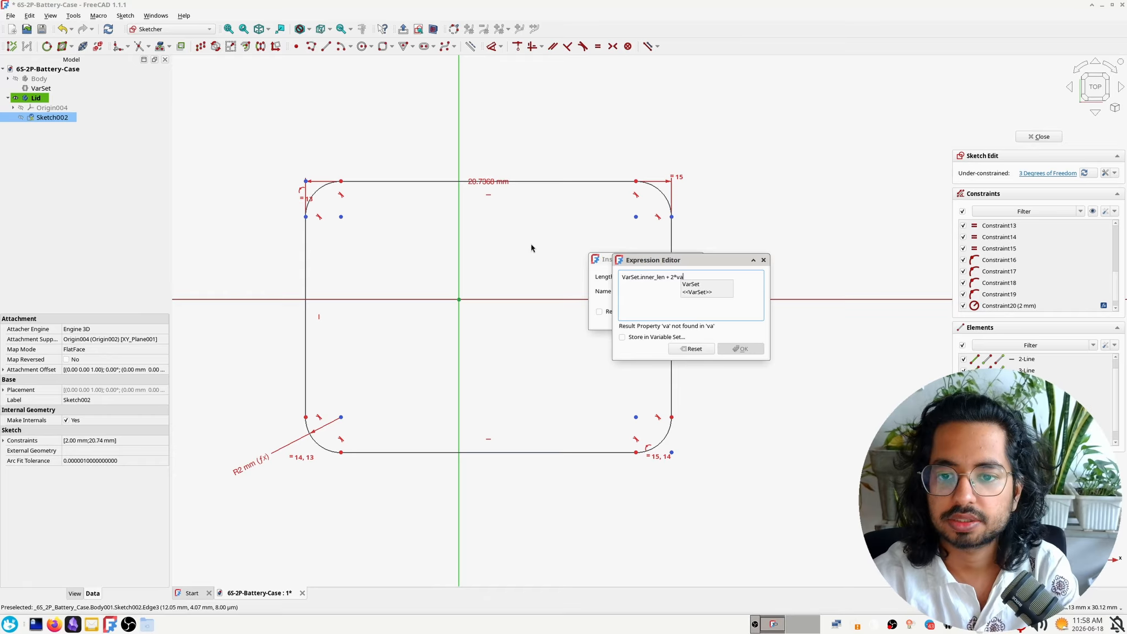
pyautogui.write('wall_thickness')
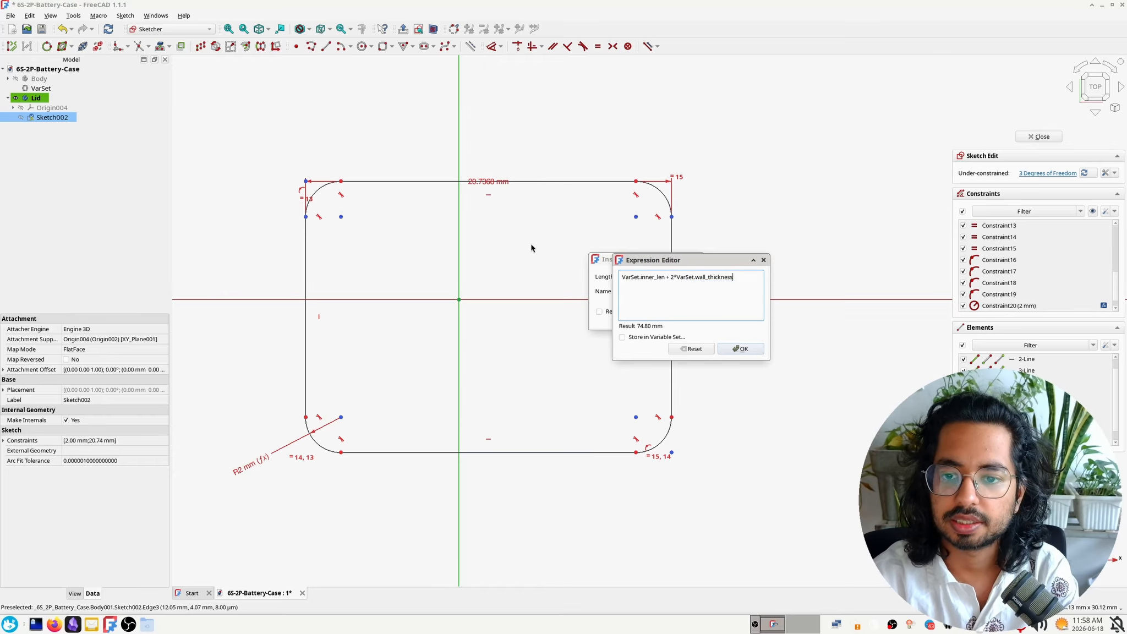
pyautogui.press('Return')
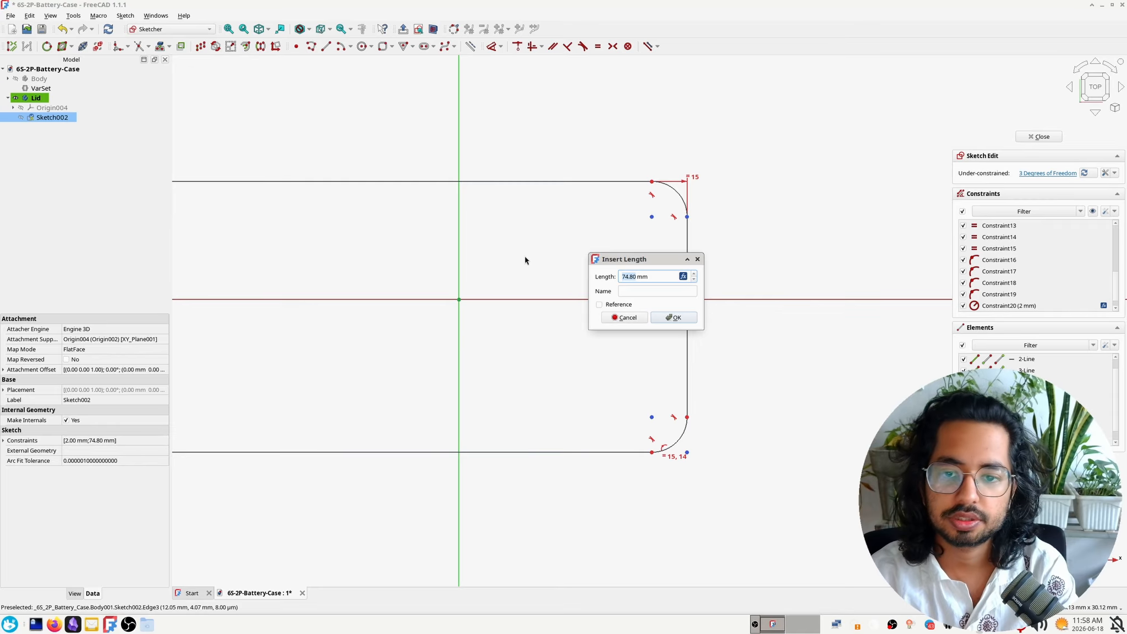
pyautogui.click(669, 318)
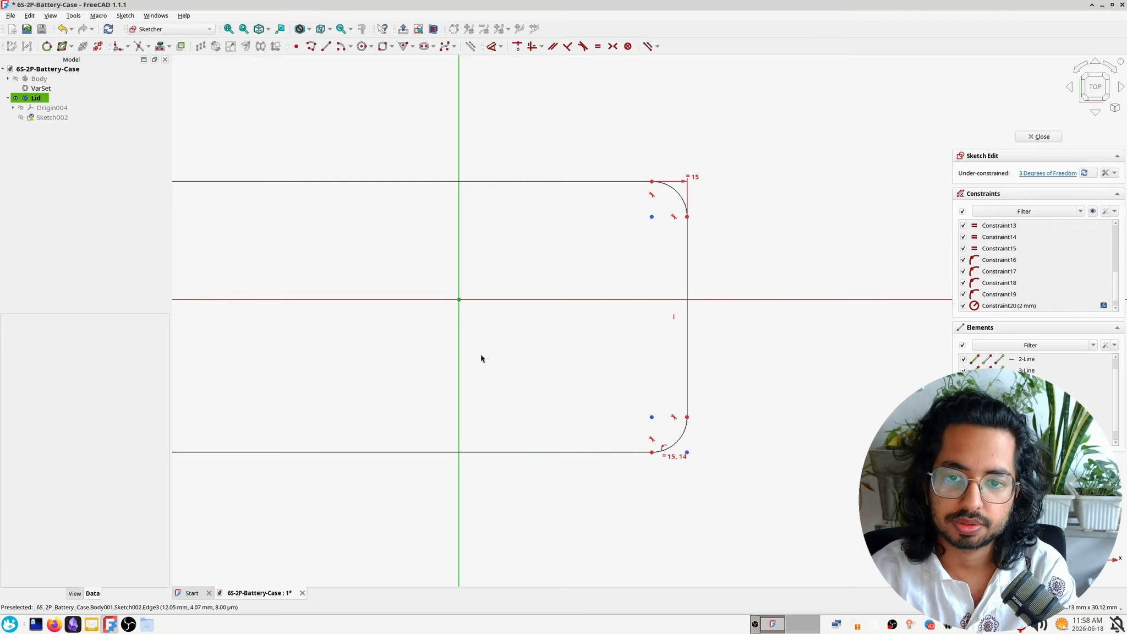
# Place the width dimension above the rounded rectangle and stretch the shape upward freehand to about 37 mm high
pyautogui.scroll(-6, 481, 358)
pyautogui.moveTo(367, 315); pyautogui.dragTo(368, 260)
pyautogui.moveTo(375, 317)
pyautogui.mouseDown()
pyautogui.moveTo(558, 319)
pyautogui.moveTo(483, 331)
pyautogui.moveTo(476, 219)
pyautogui.mouseUp()
pyautogui.scroll(3, 450, 337)
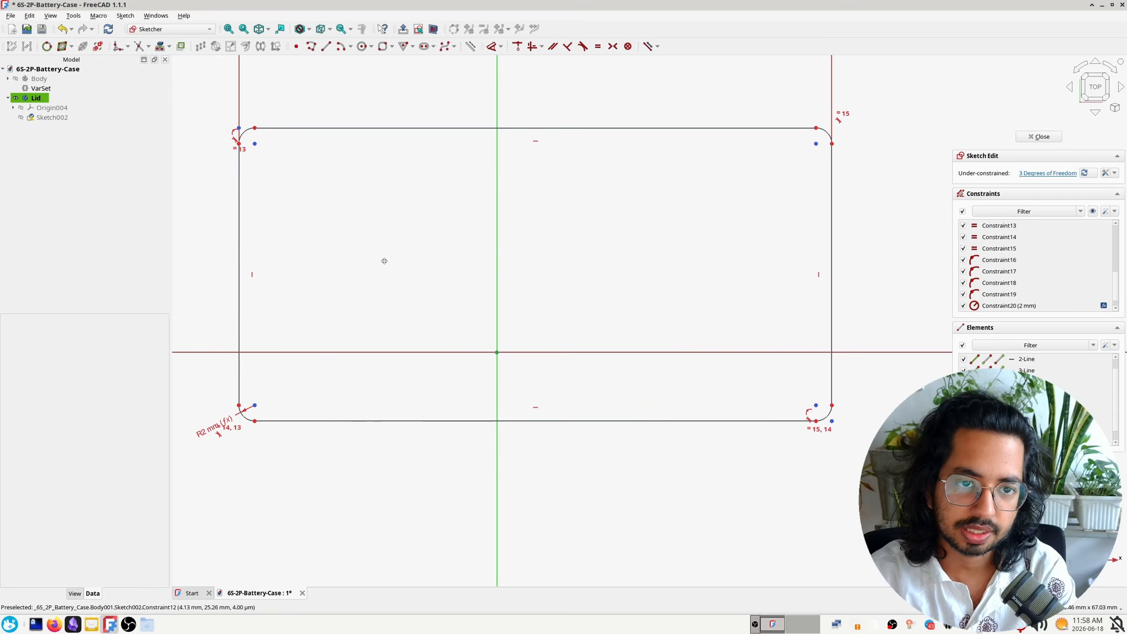
pyautogui.moveTo(383, 259)
pyautogui.mouseDown(button='middle')
pyautogui.moveTo(465, 418)
pyautogui.moveTo(455, 388)
pyautogui.mouseUp(button='middle')
pyautogui.scroll(-1, 385, 356)
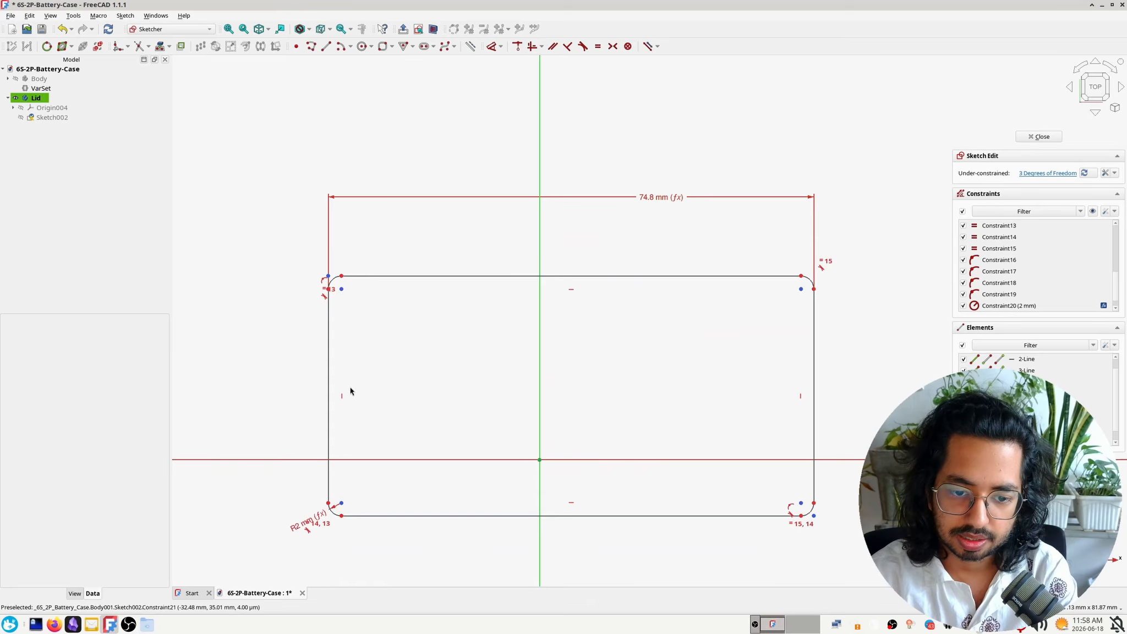
# Add a vertical dimension for the rectangle's height between the left ends of its upper and lower edges
pyautogui.click(343, 278)
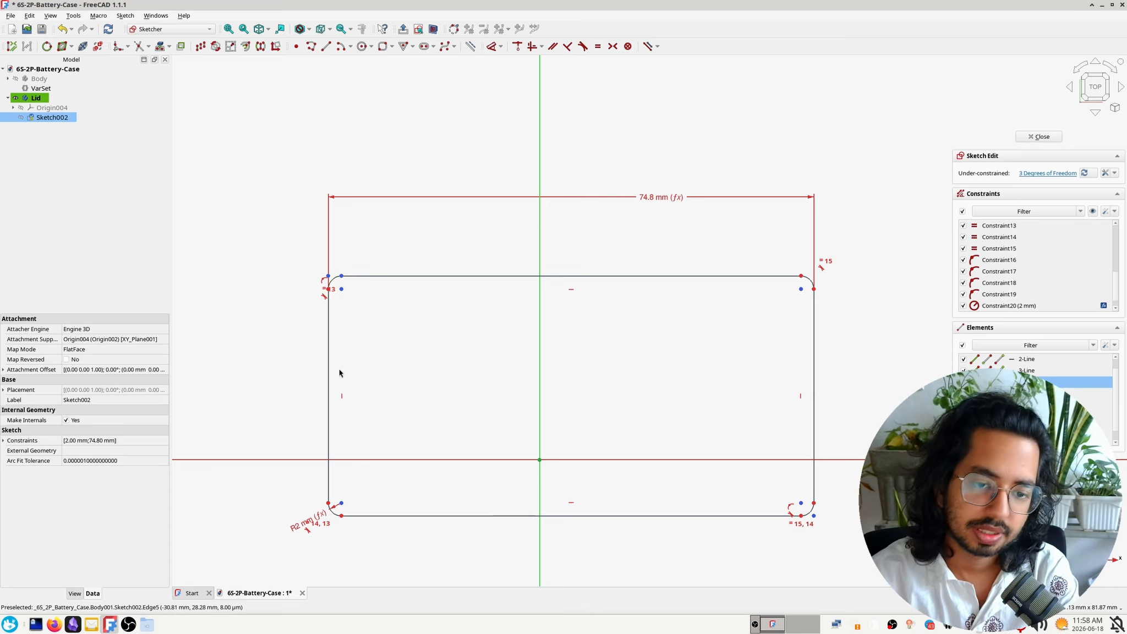
pyautogui.click(395, 473)
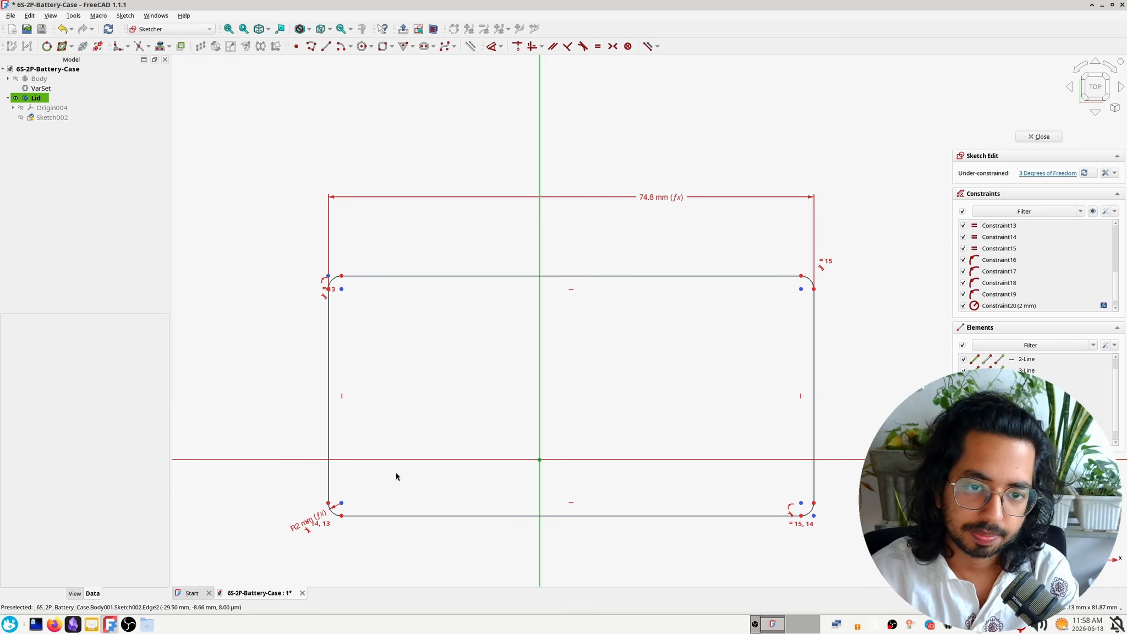
pyautogui.click(341, 276)
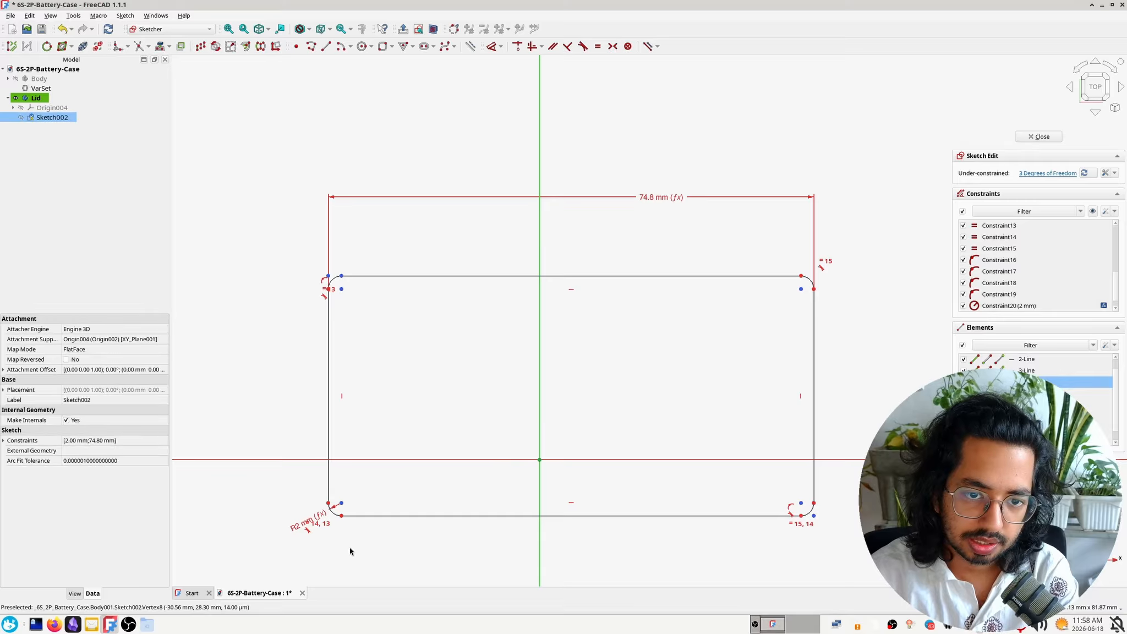
pyautogui.click(341, 517)
pyautogui.press('i')
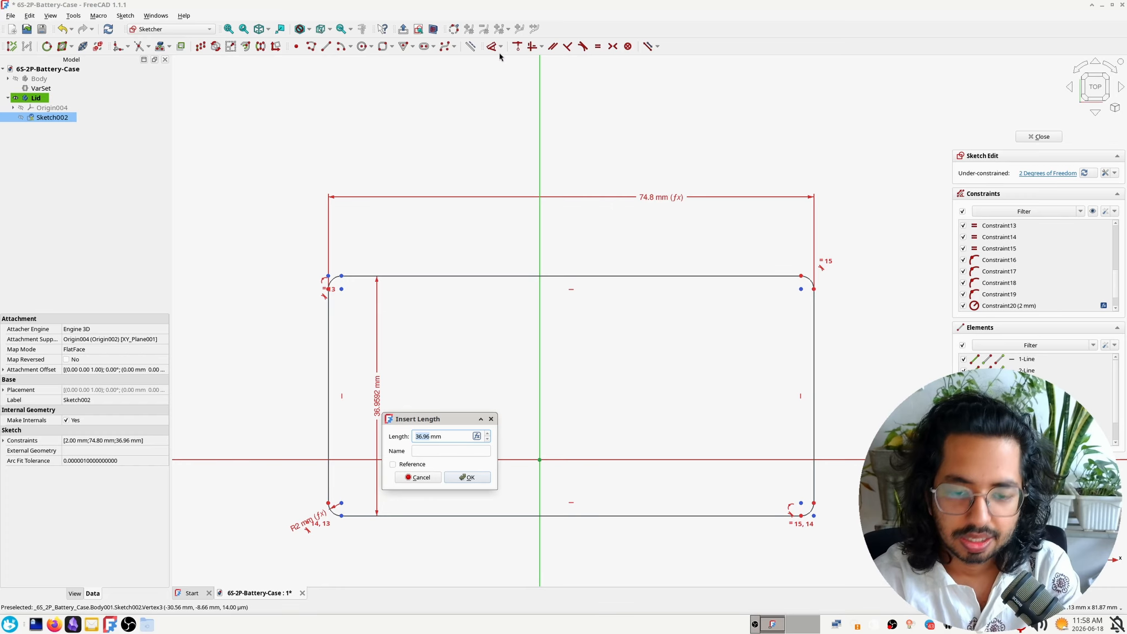
# Set the height dimension to the expression VarSet.inner_width+2*VarSet.wall_thickness
pyautogui.press('=')
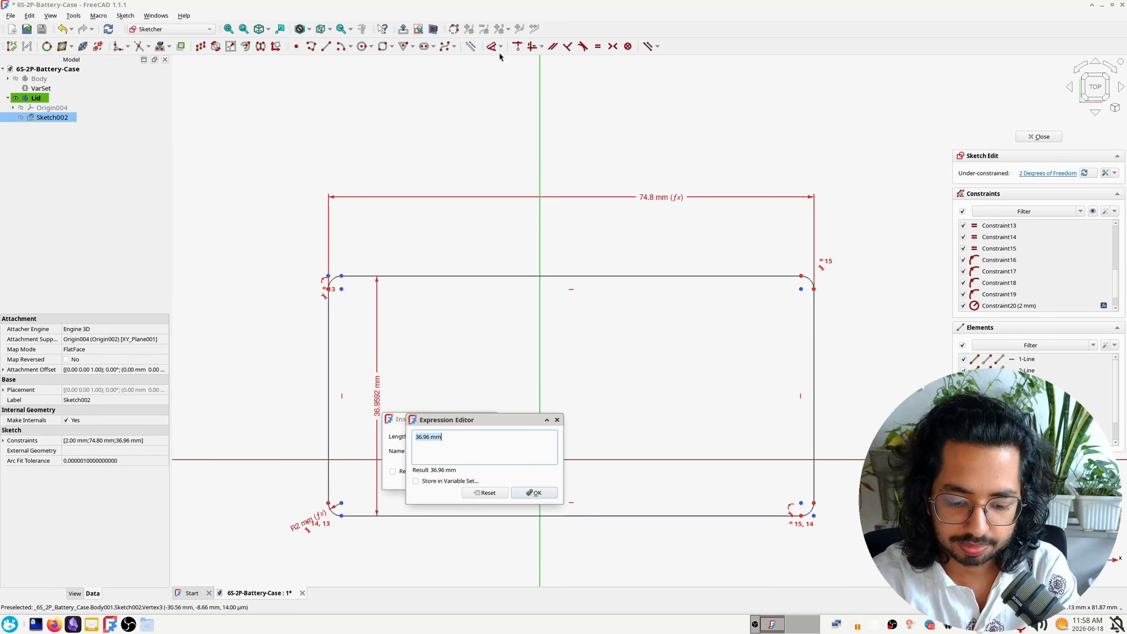
pyautogui.write('VarSet')
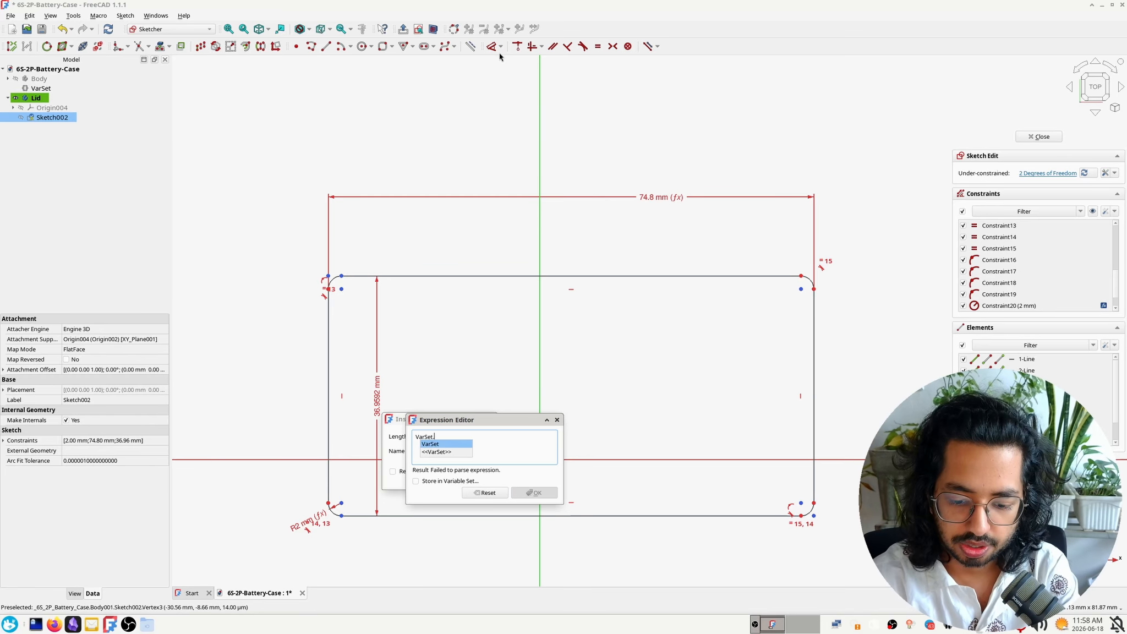
pyautogui.write('.')
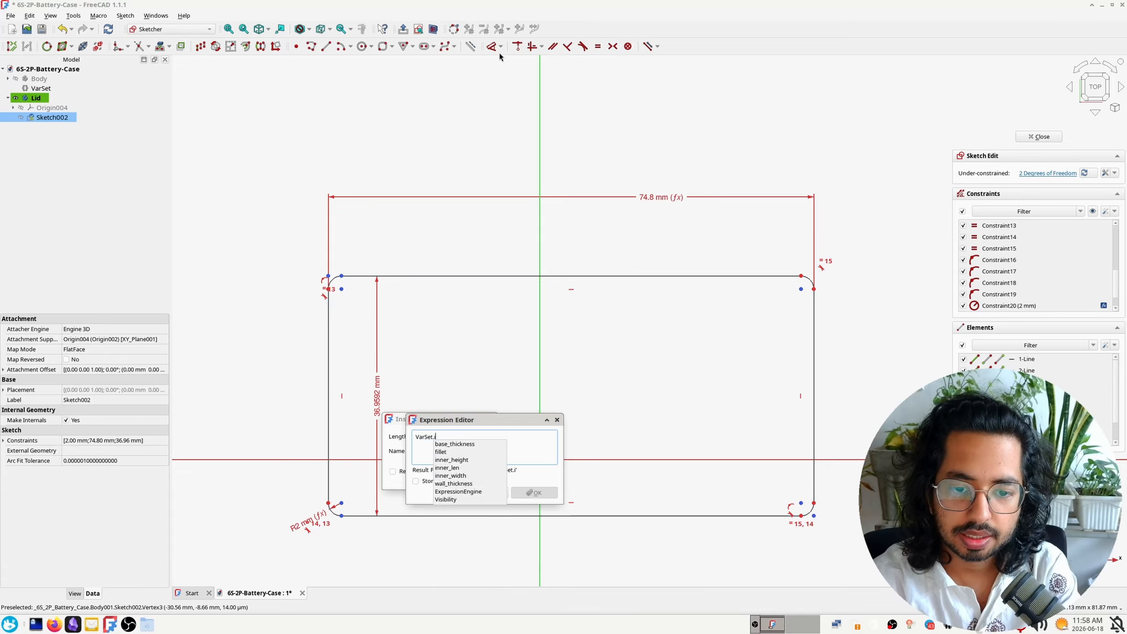
pyautogui.write('inn')
pyautogui.press('Down')
pyautogui.press('Down')
pyautogui.press('Down')
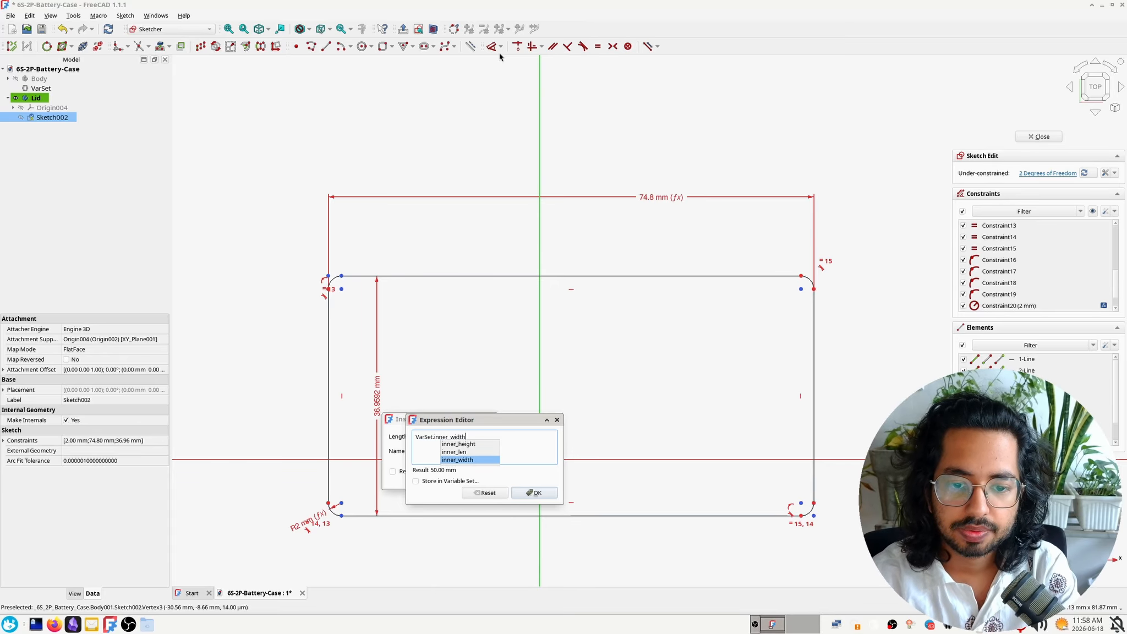
pyautogui.press('Return')
pyautogui.write('*')
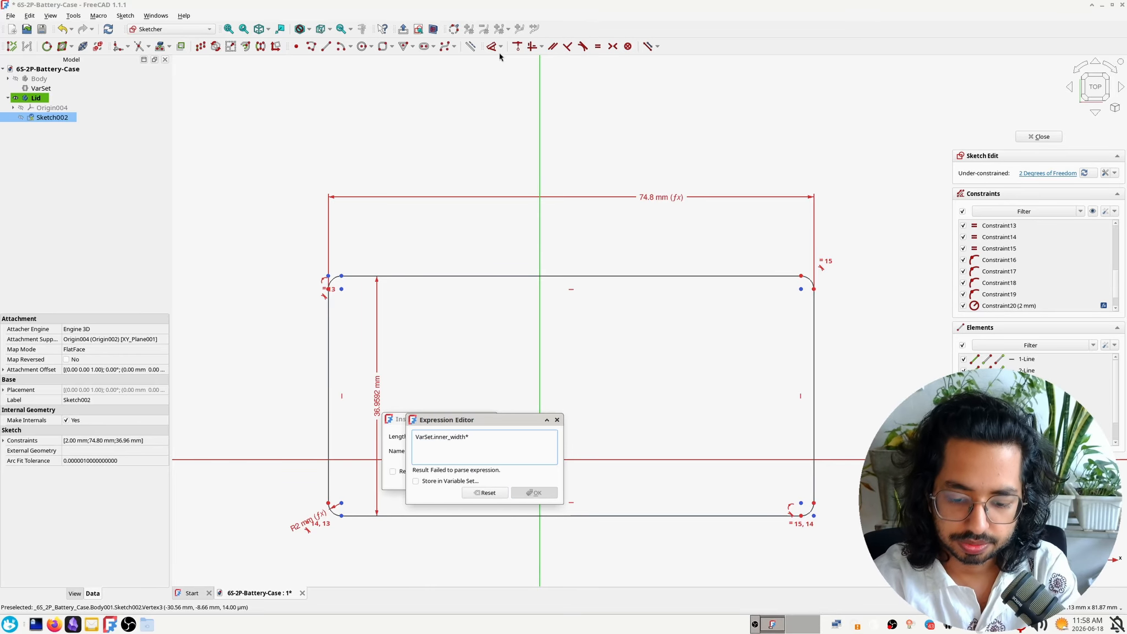
pyautogui.press('BackSpace')
pyautogui.write('+')
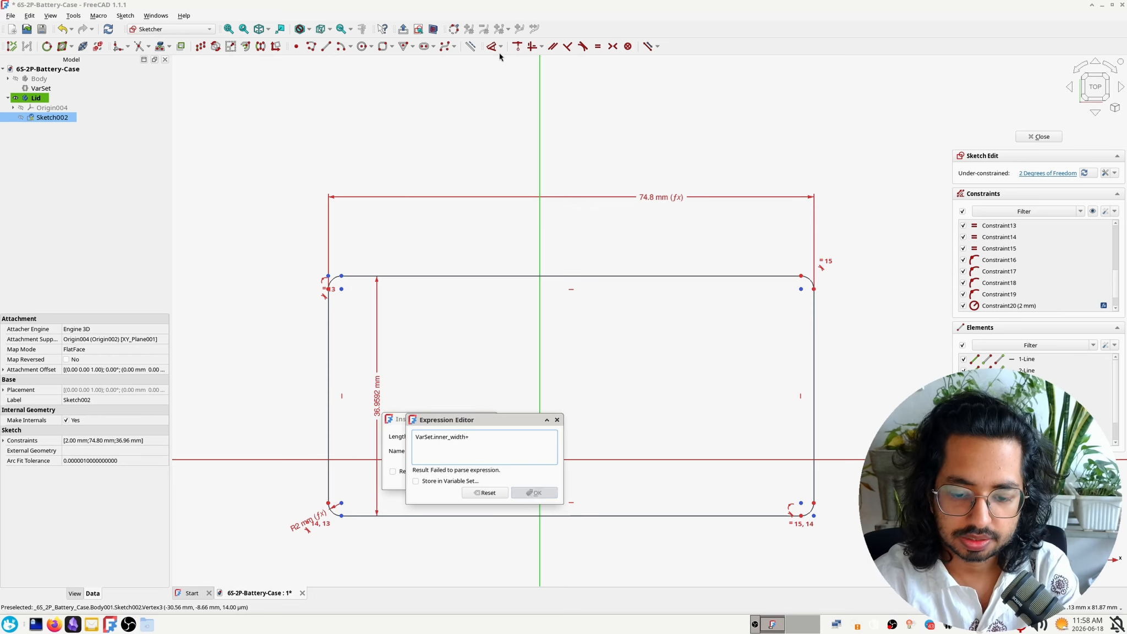
pyautogui.write('2*VarSet.wal')
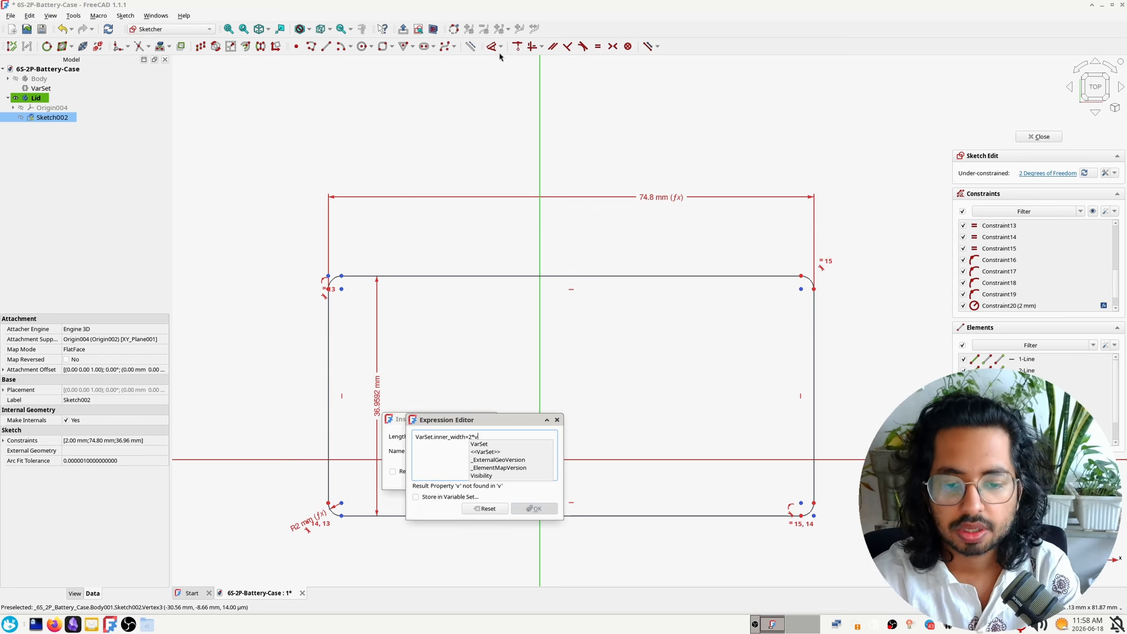
pyautogui.press('Return')
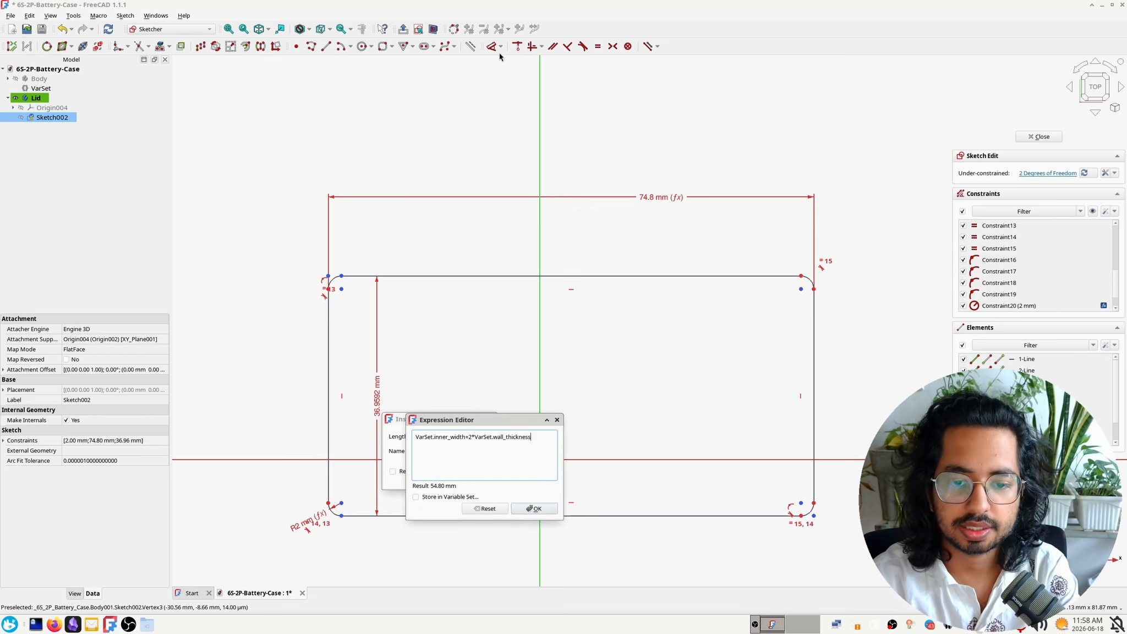
pyautogui.press('Return')
pyautogui.press('Return')
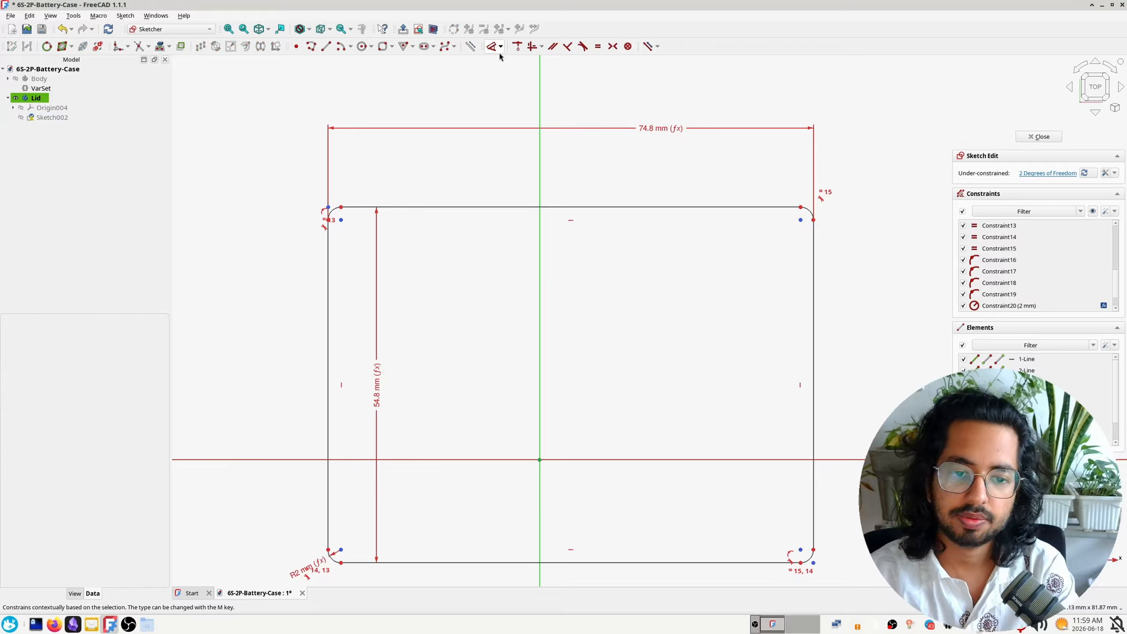
# Move the rounded rectangle down and slightly left freehand so it sits roughly centred on the origin
pyautogui.scroll(-4, 574, 70)
pyautogui.click(577, 146)
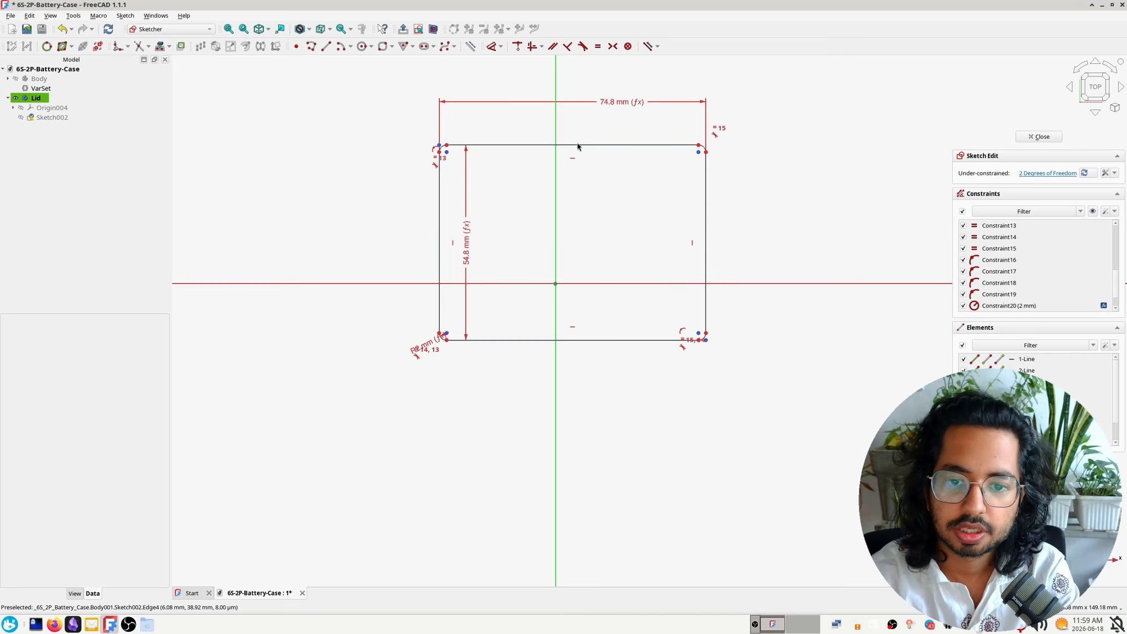
pyautogui.moveTo(616, 234)
pyautogui.mouseDown(button='middle')
pyautogui.moveTo(531, 307)
pyautogui.moveTo(529, 321)
pyautogui.mouseUp(button='middle')
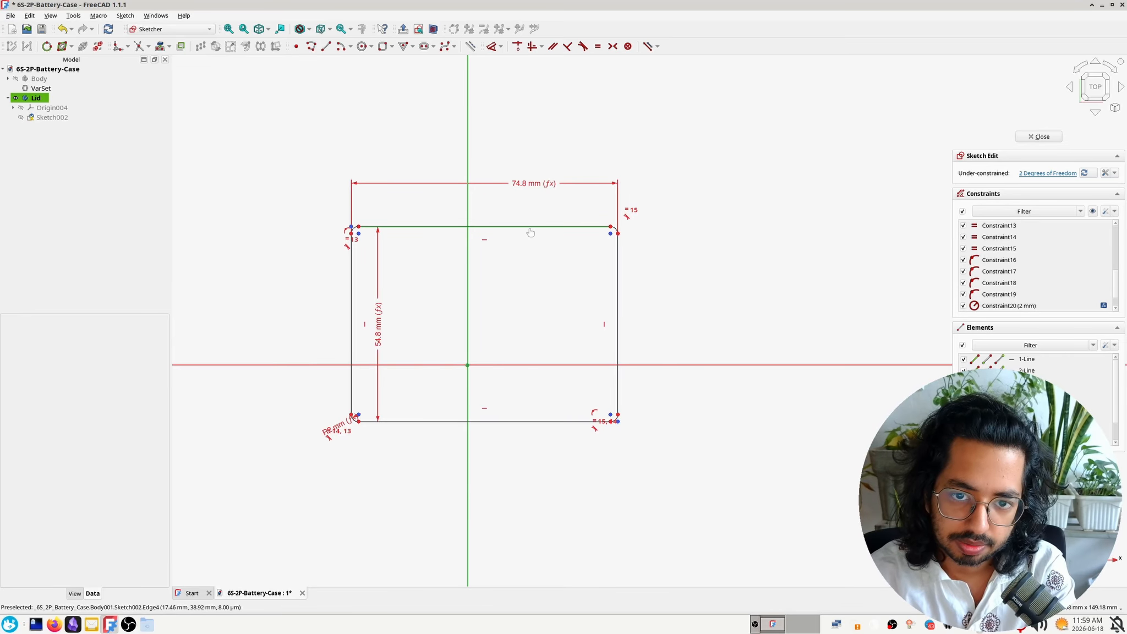
pyautogui.moveTo(528, 231); pyautogui.dragTo(514, 275)
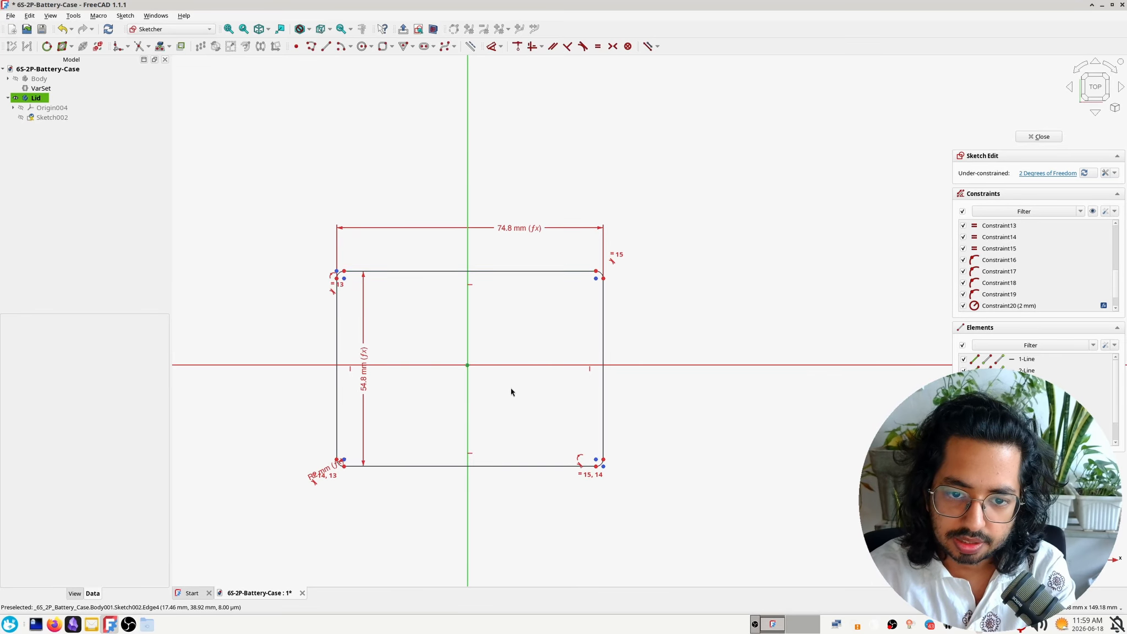
pyautogui.scroll(2, 505, 451)
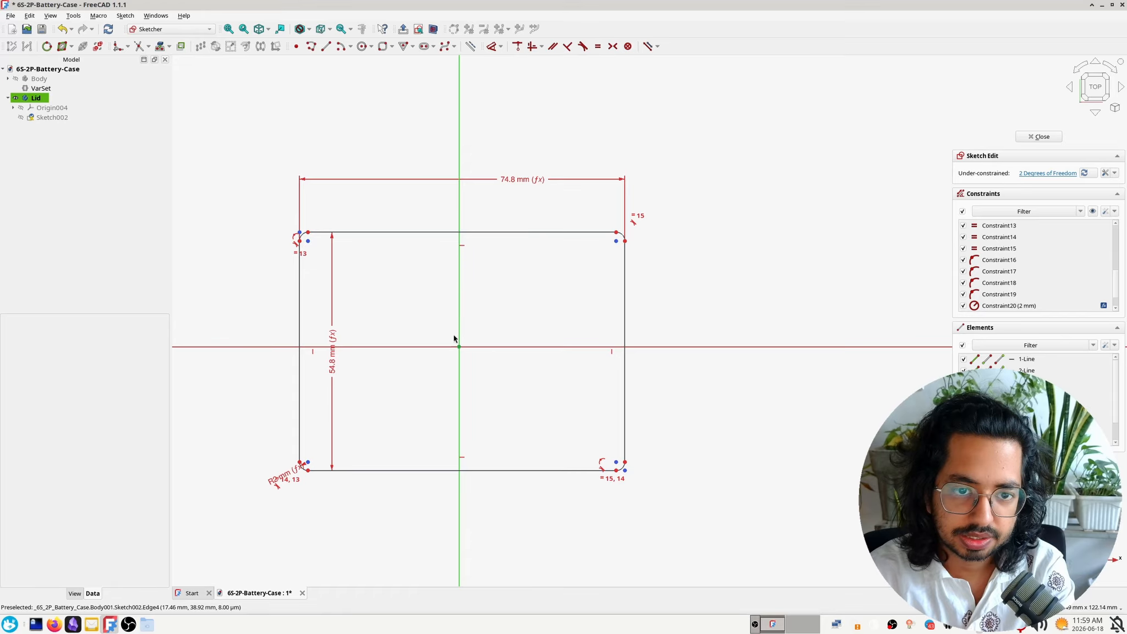
# Try to constrain the rounded rectangle symmetrically about the origin, and clear the selection
pyautogui.click(308, 242)
pyautogui.click(309, 245)
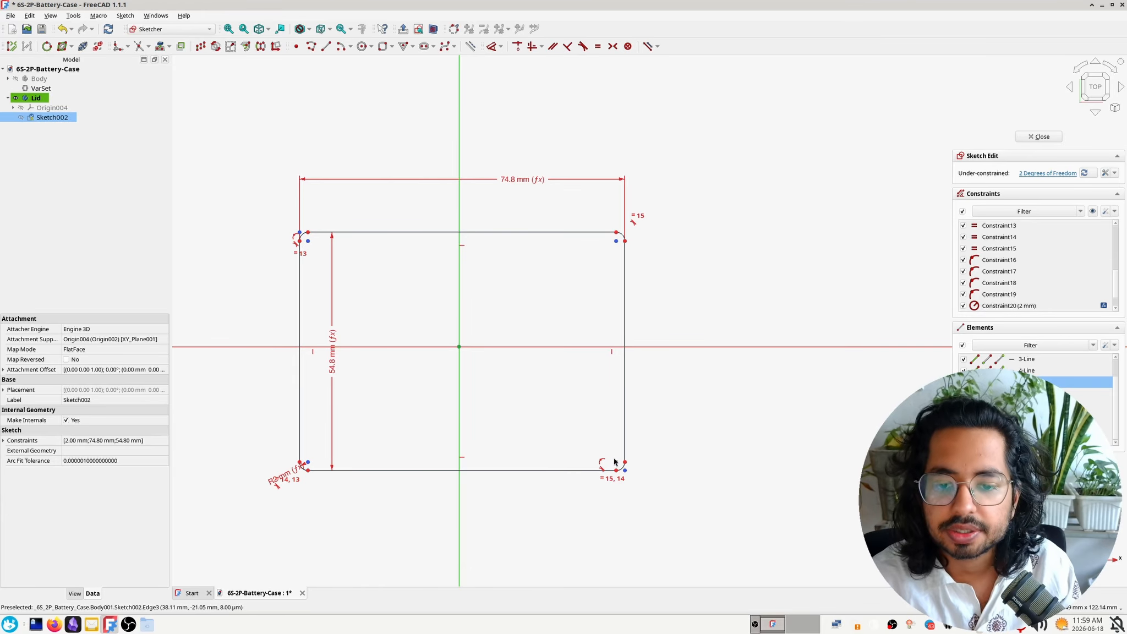
pyautogui.click(436, 307)
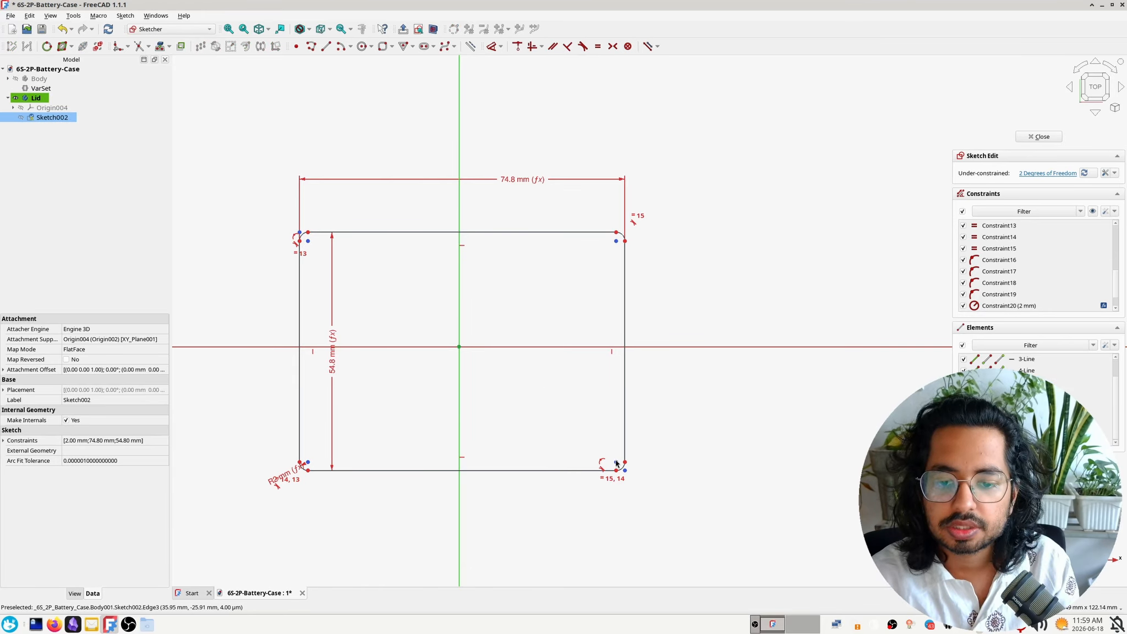
pyautogui.click(459, 347)
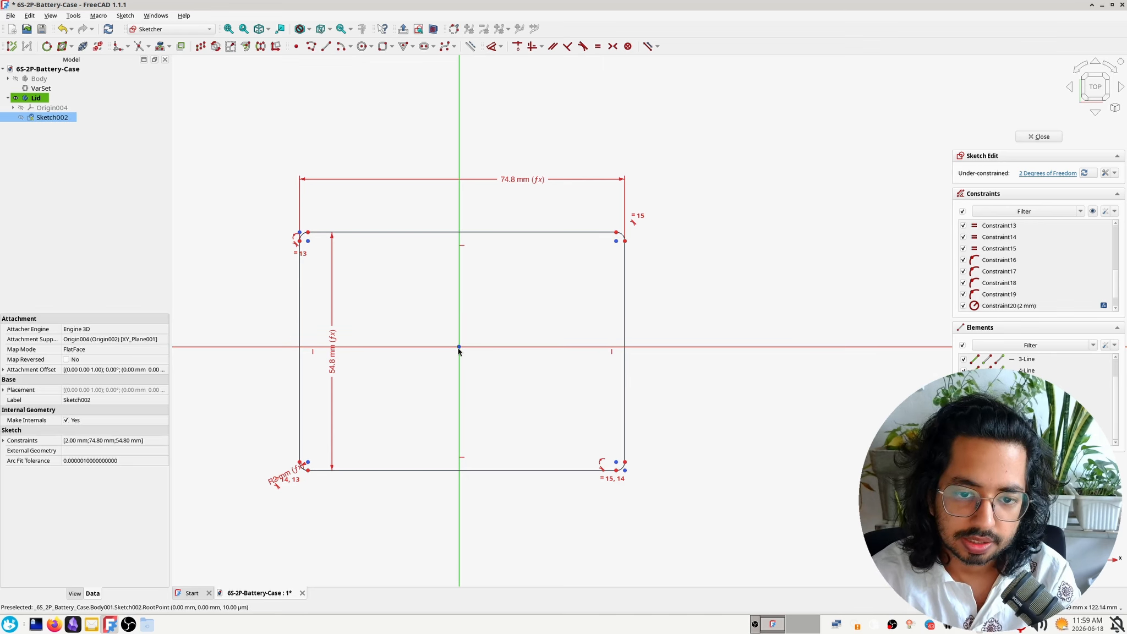
pyautogui.click(613, 46)
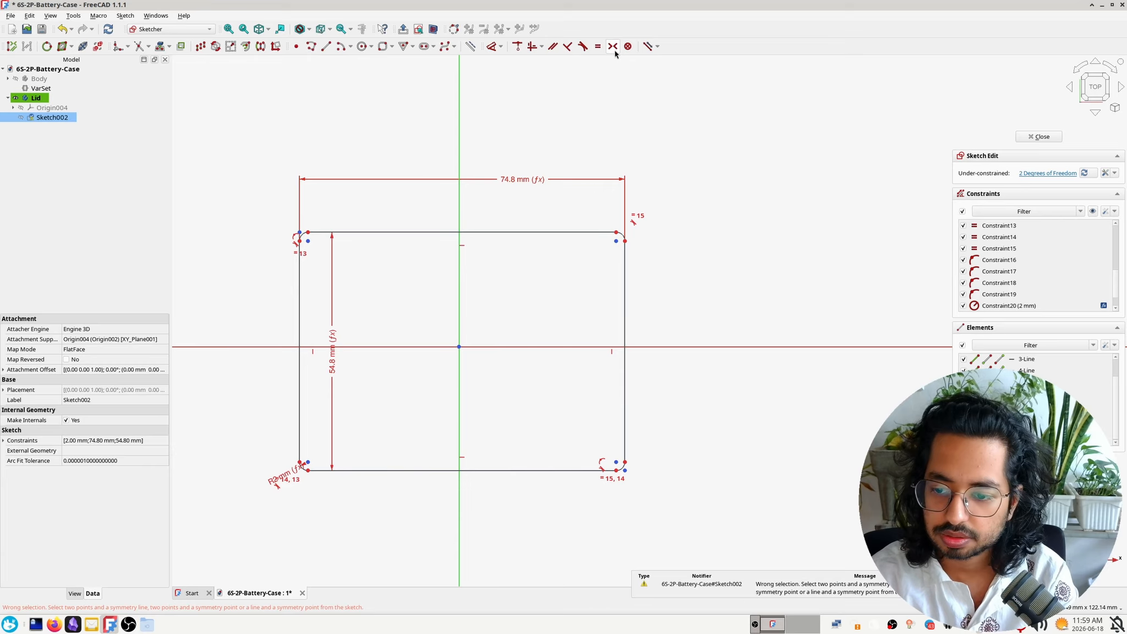
pyautogui.click(518, 311)
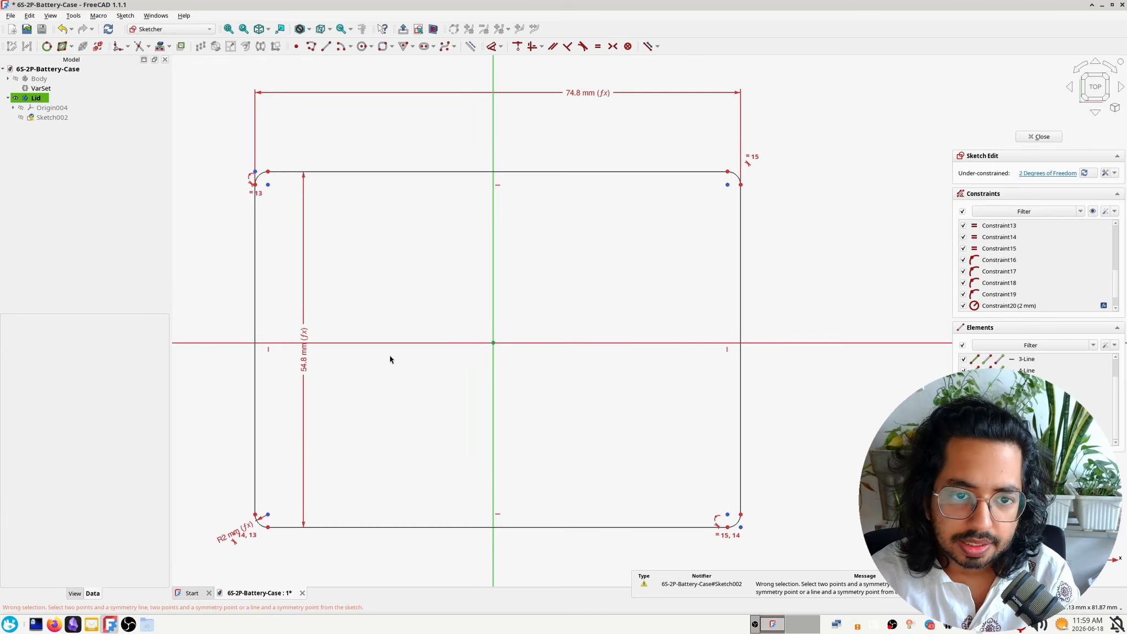
# Constrain the centres of the upper-left and lower-right corner arcs symmetrically about the origin, and close the sketch
pyautogui.scroll(2, 389, 355)
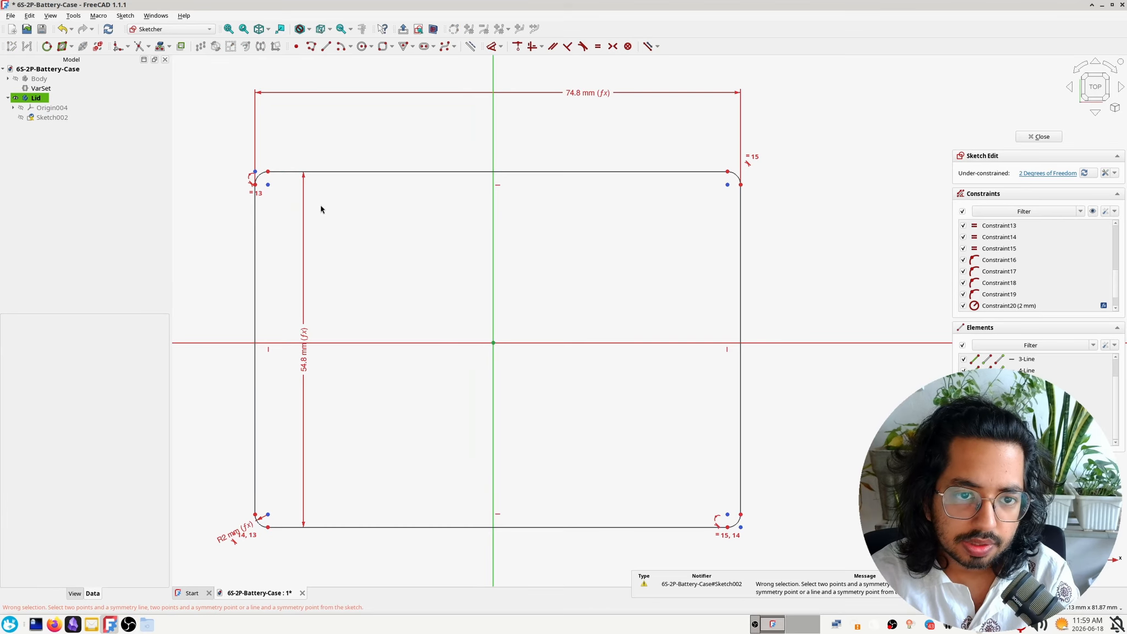
pyautogui.click(268, 185)
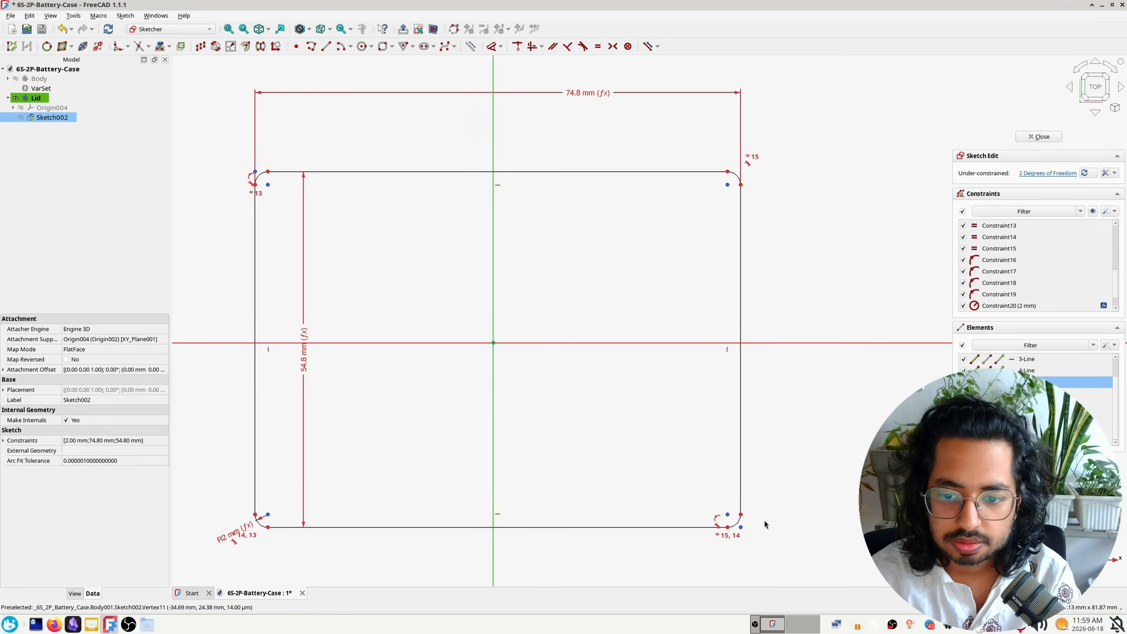
pyautogui.click(729, 515)
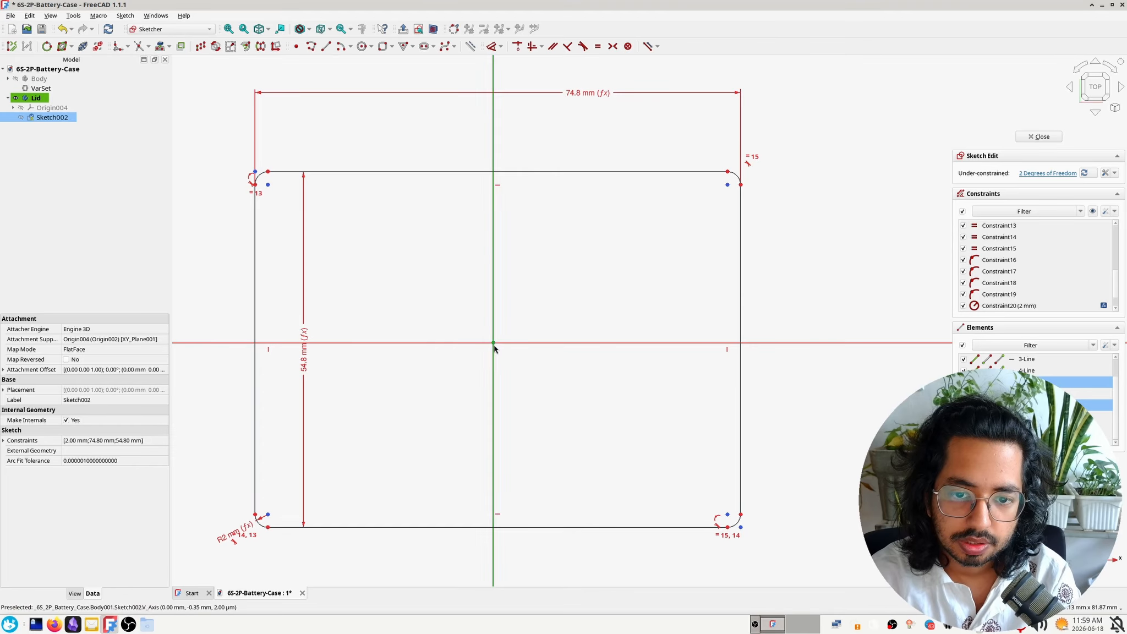
pyautogui.scroll(4, 493, 343)
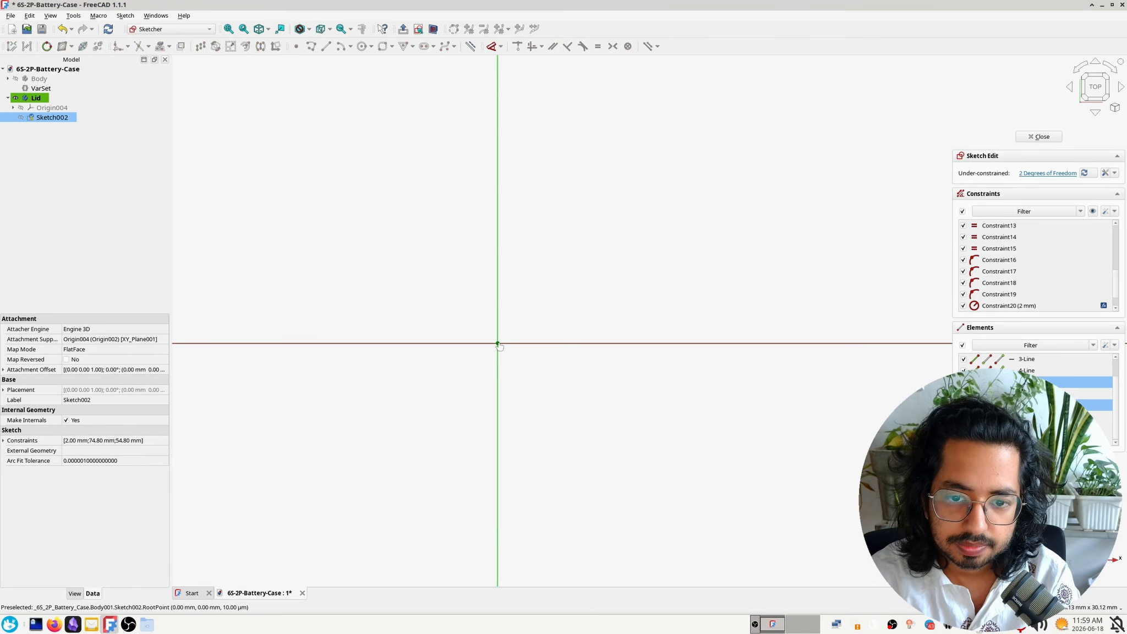
pyautogui.scroll(-6, 548, 423)
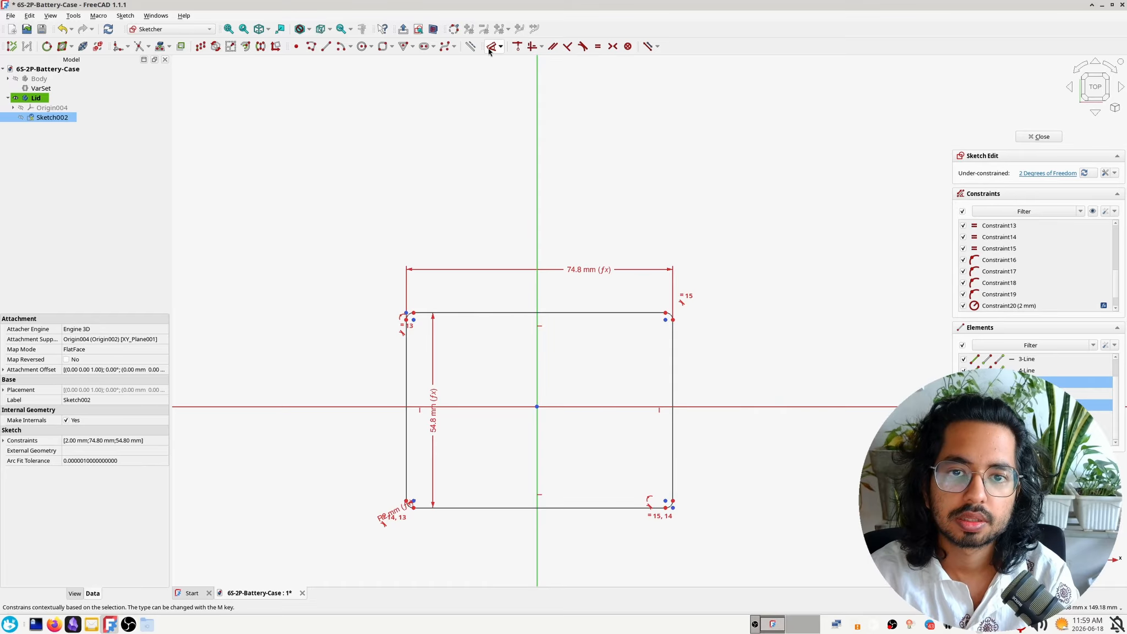
pyautogui.click(612, 48)
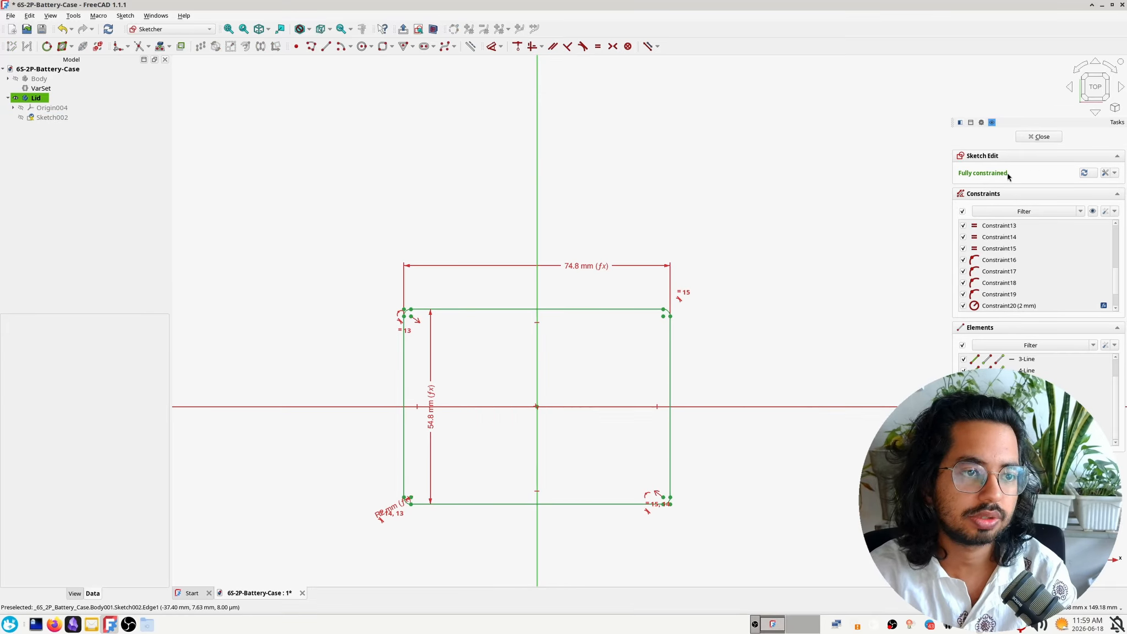
pyautogui.click(1032, 137)
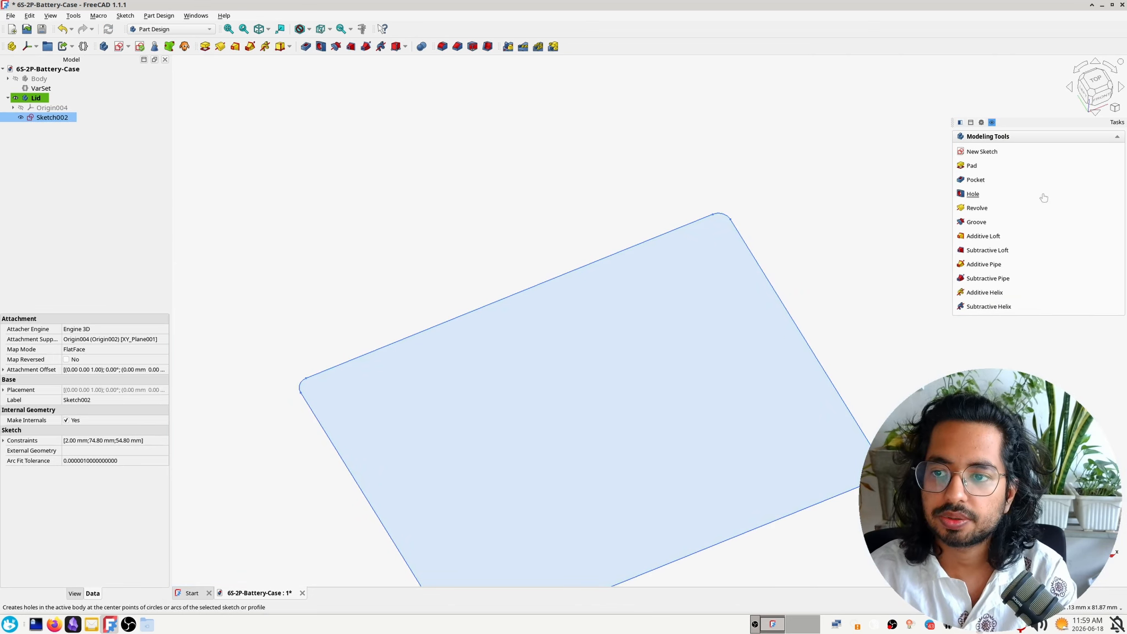
# Start a Pad of the lid sketch and name a new variable lid_base_height in VarSet, group Base, for its length
pyautogui.click(972, 166)
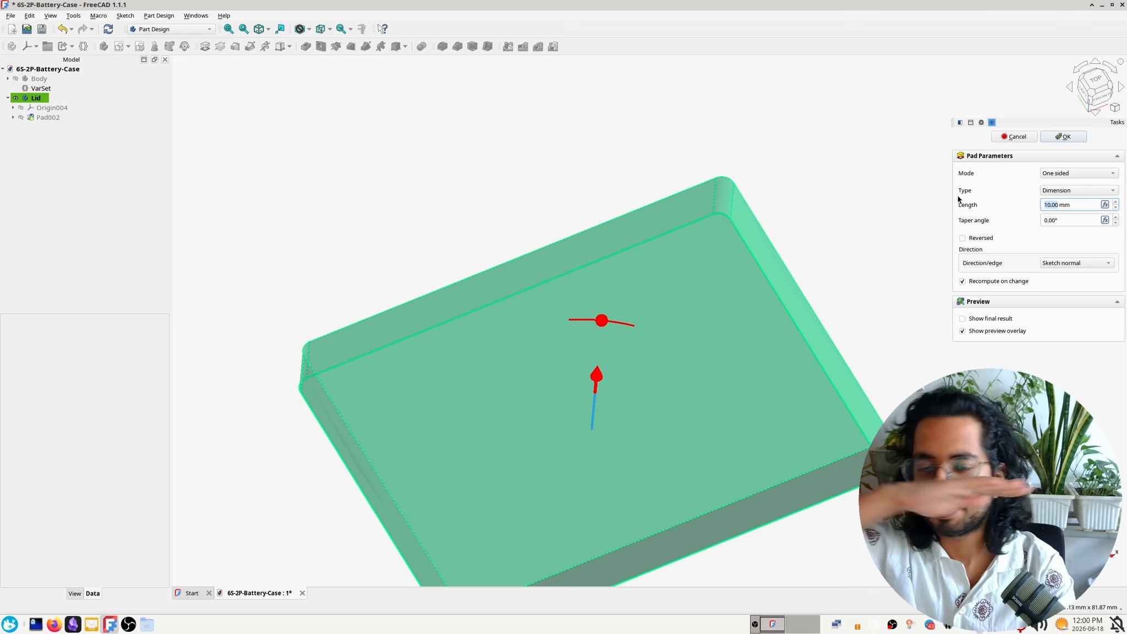
pyautogui.moveTo(883, 324); pyautogui.dragTo(765, 233, button='middle')
pyautogui.click(1083, 207)
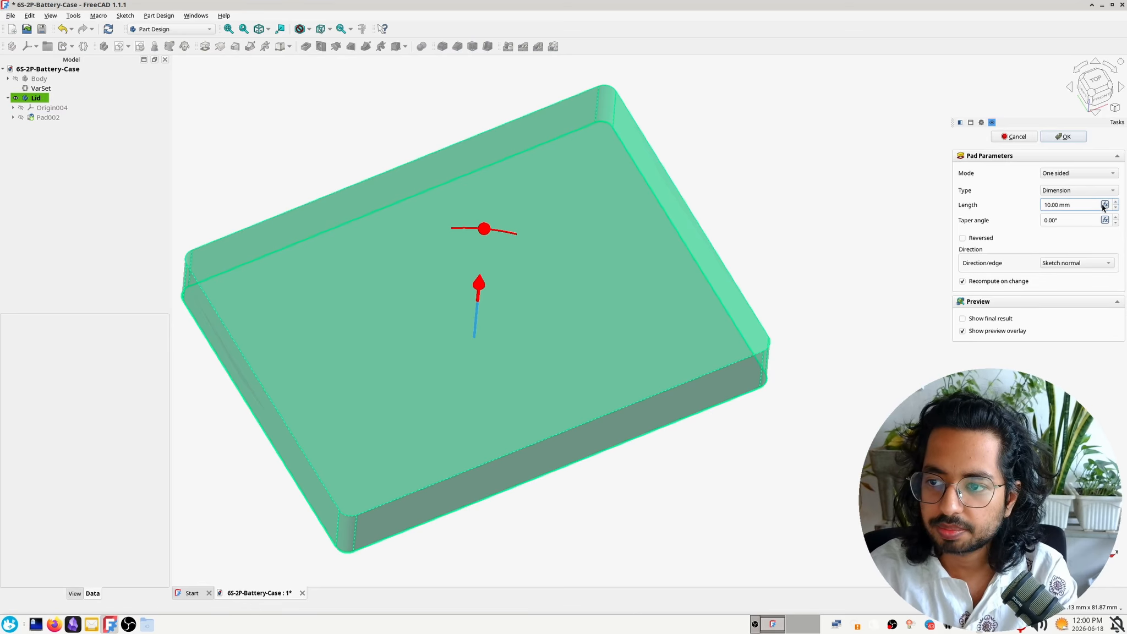
pyautogui.click(1105, 205)
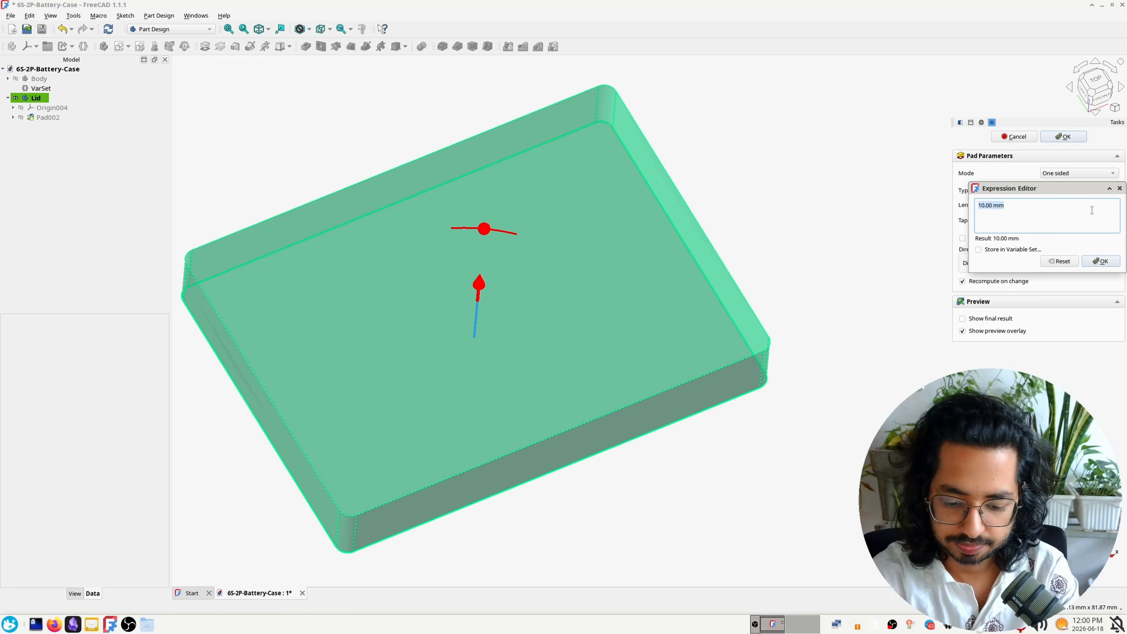
pyautogui.write('lid_')
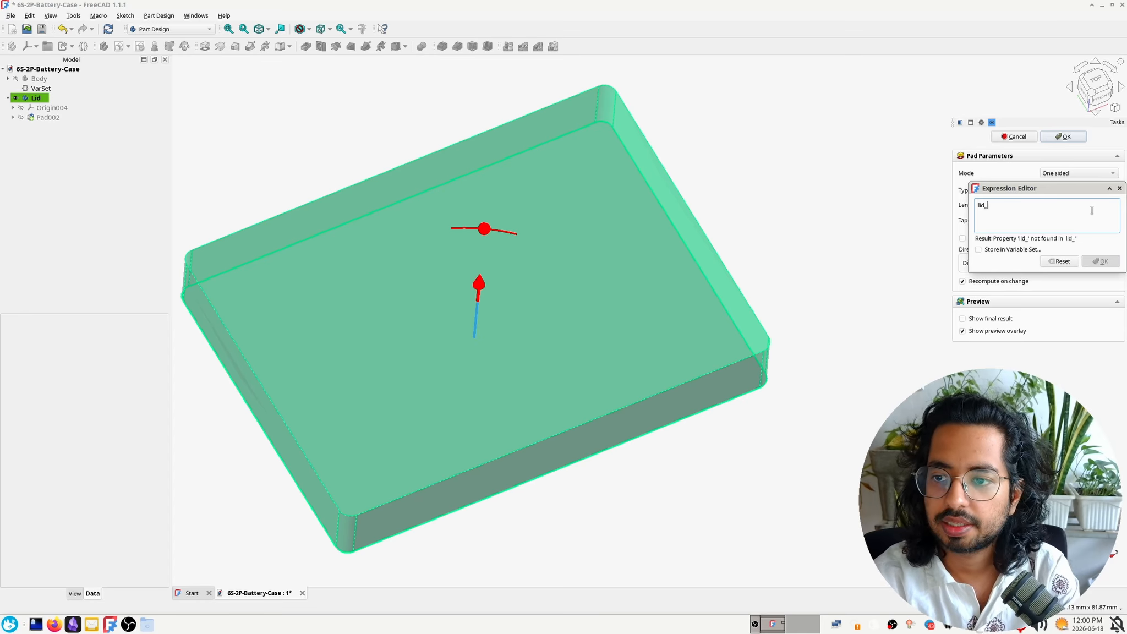
pyautogui.write('base')
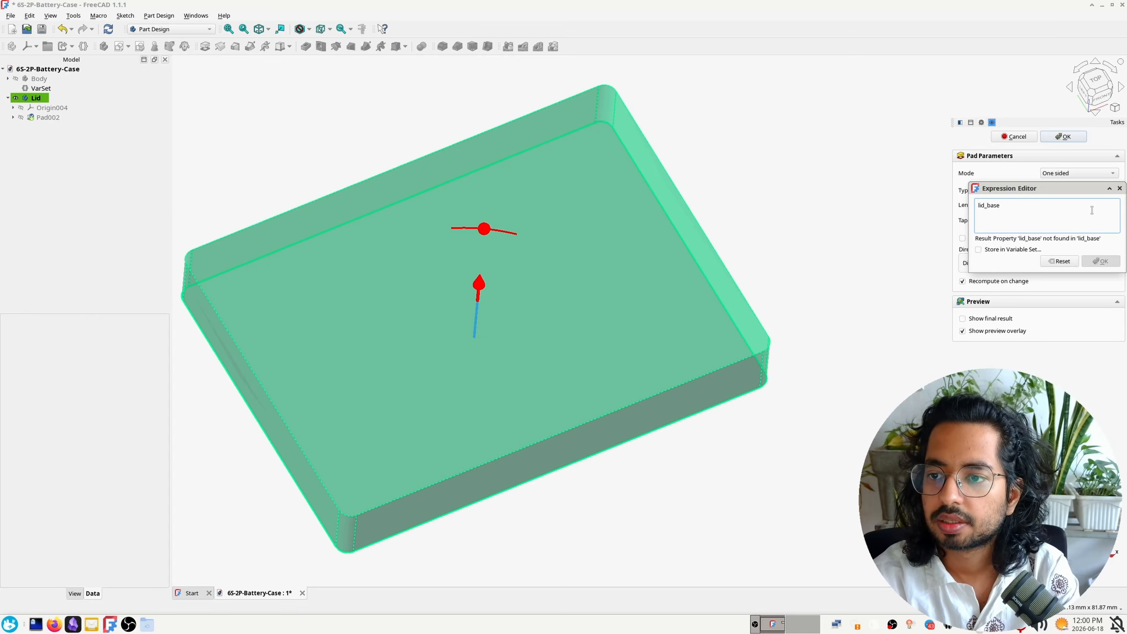
pyautogui.write('_height')
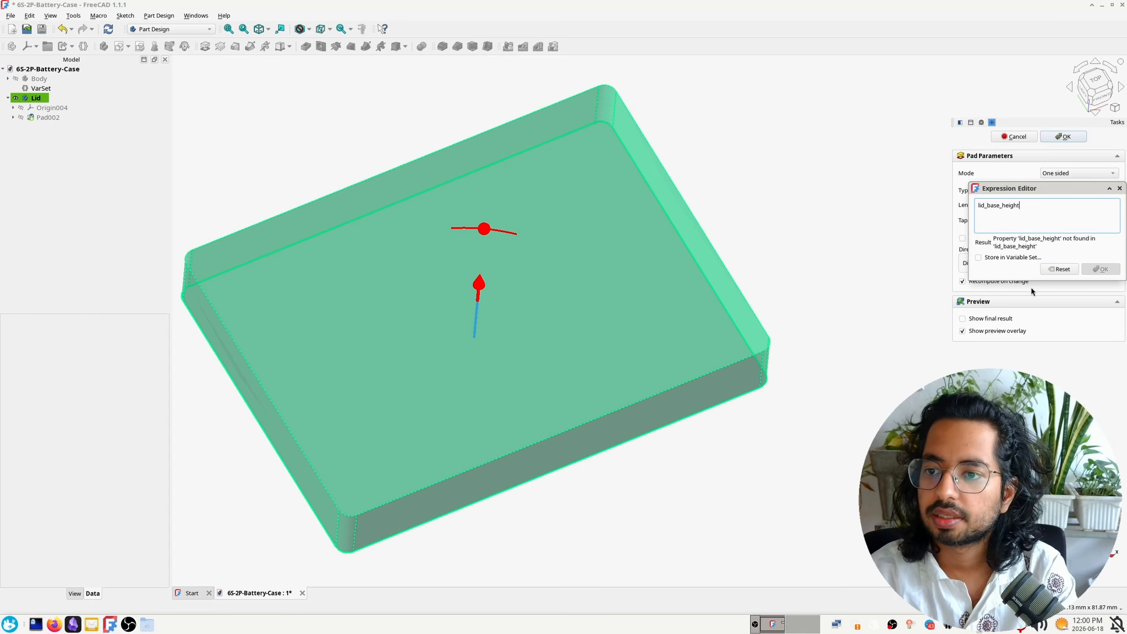
pyautogui.click(1015, 259)
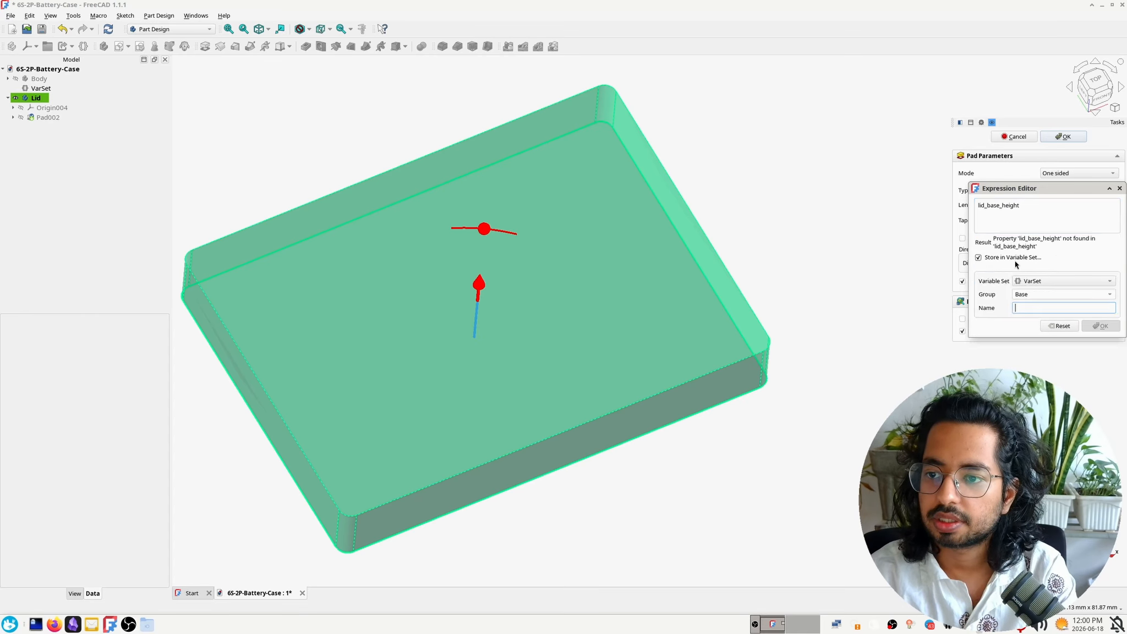
pyautogui.doubleClick(1002, 206)
pyautogui.hotkey('ctrl', 'x')
pyautogui.click(1046, 308)
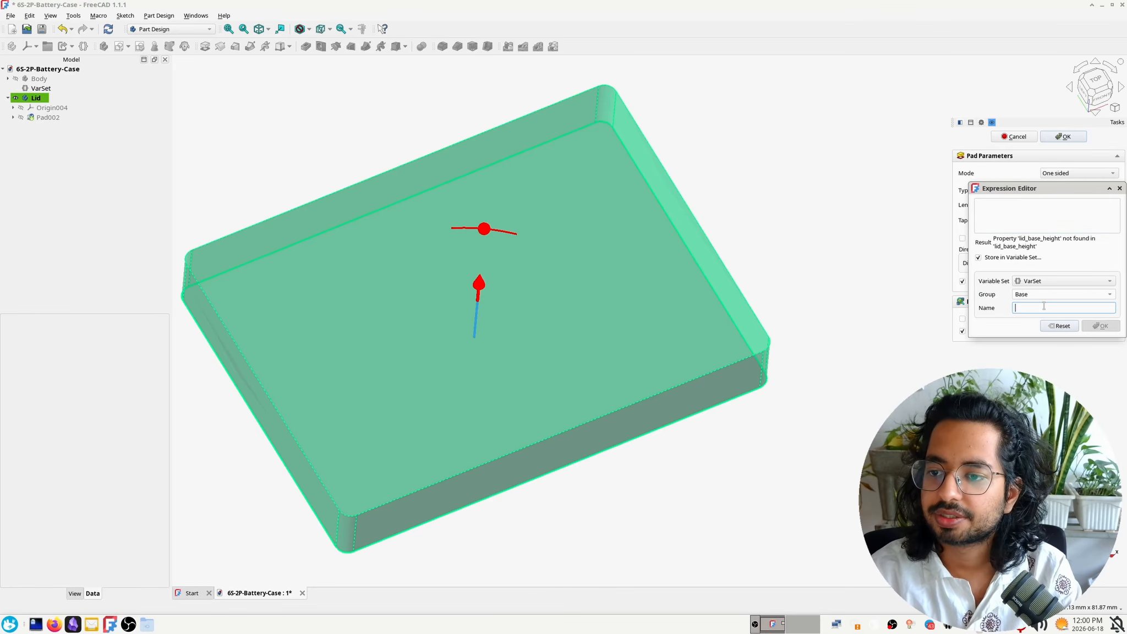
pyautogui.hotkey('ctrl', 'v')
# Calculate 0.4*5 in the desktop search calculator to work out the lid base thickness
pyautogui.click(1012, 203)
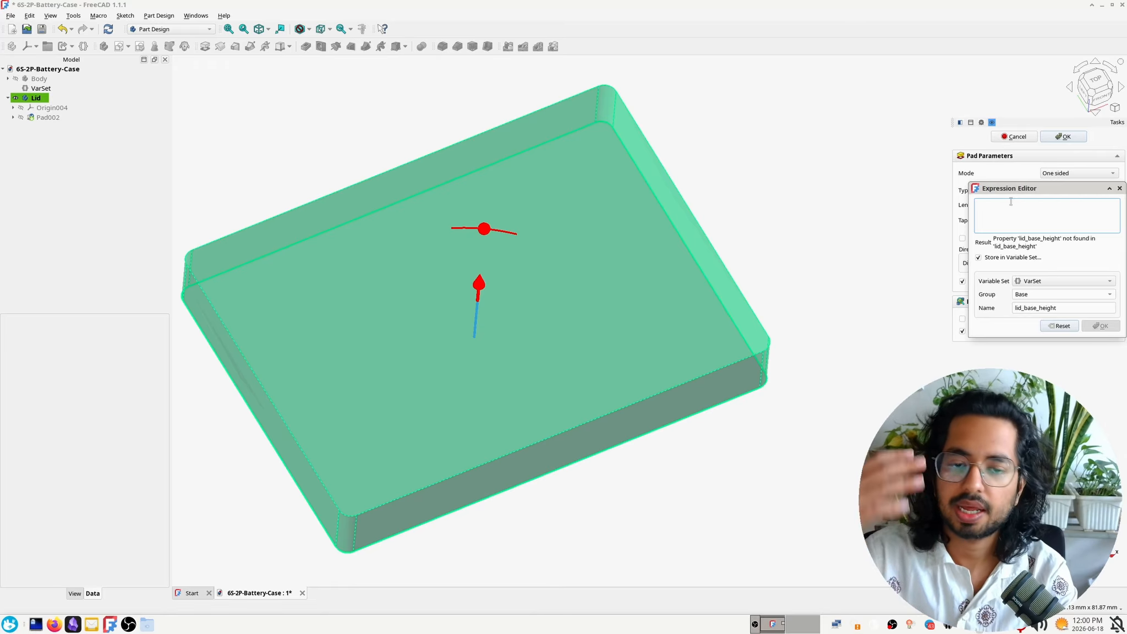
pyautogui.hotkey('ctrl', 'space')
pyautogui.write('0.4')
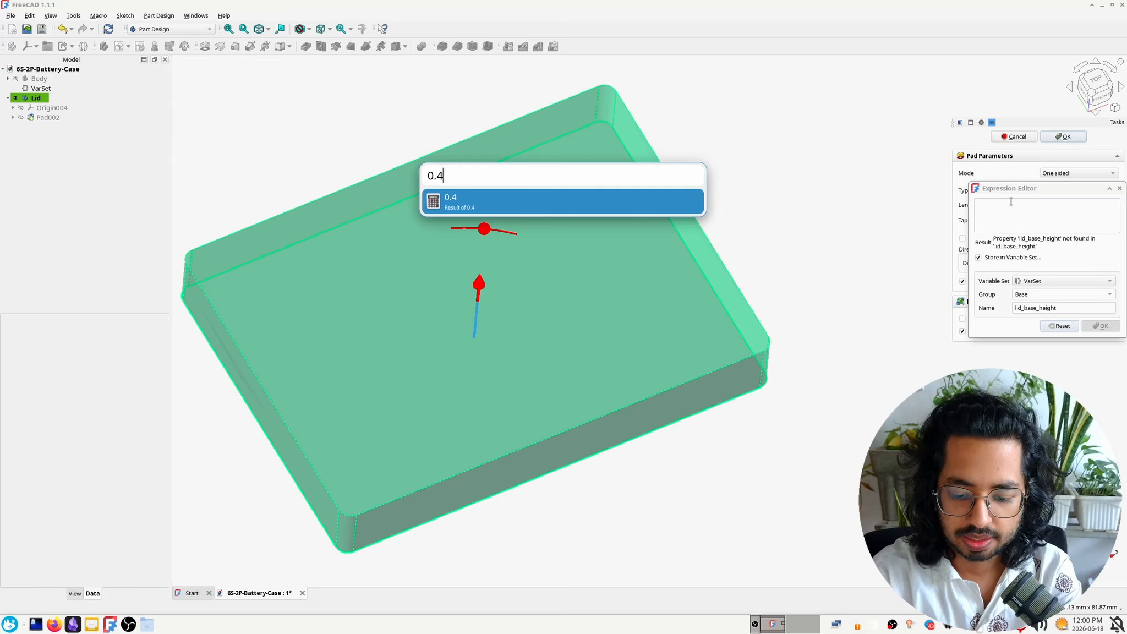
pyautogui.write('/20')
pyautogui.press('BackSpace')
pyautogui.press('BackSpace')
pyautogui.press('BackSpace')
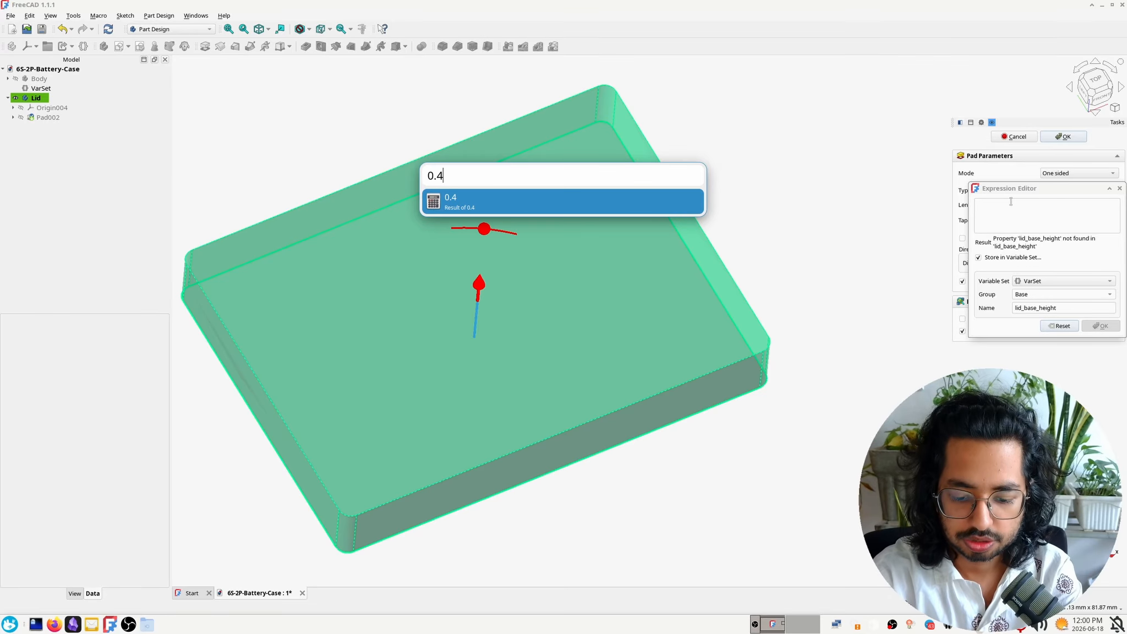
pyautogui.write('*5')
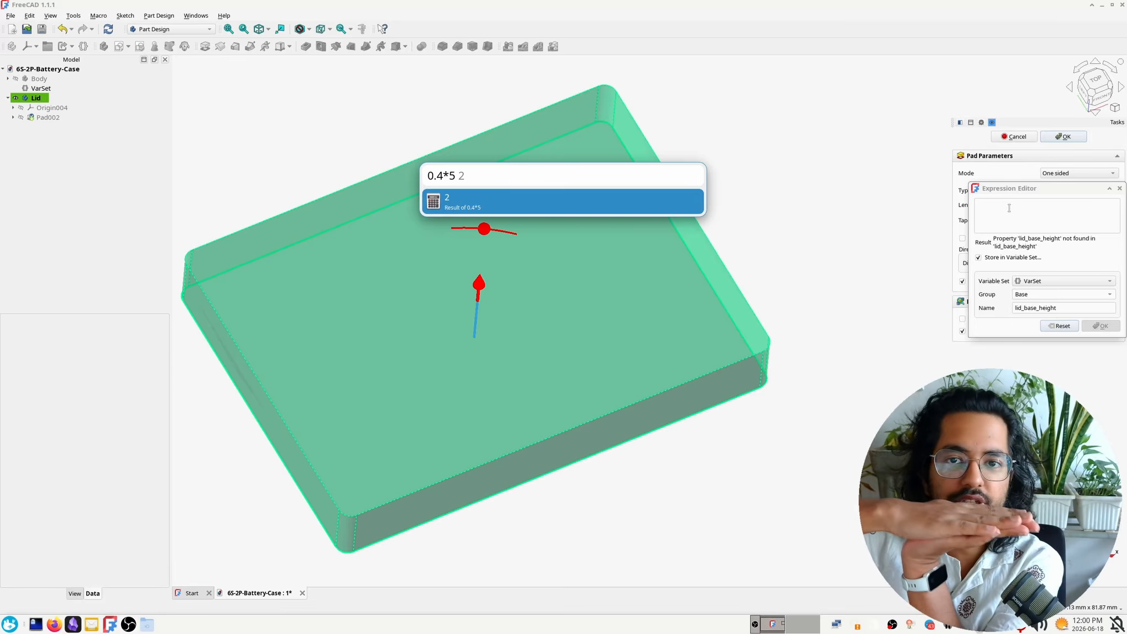
pyautogui.press('Escape')
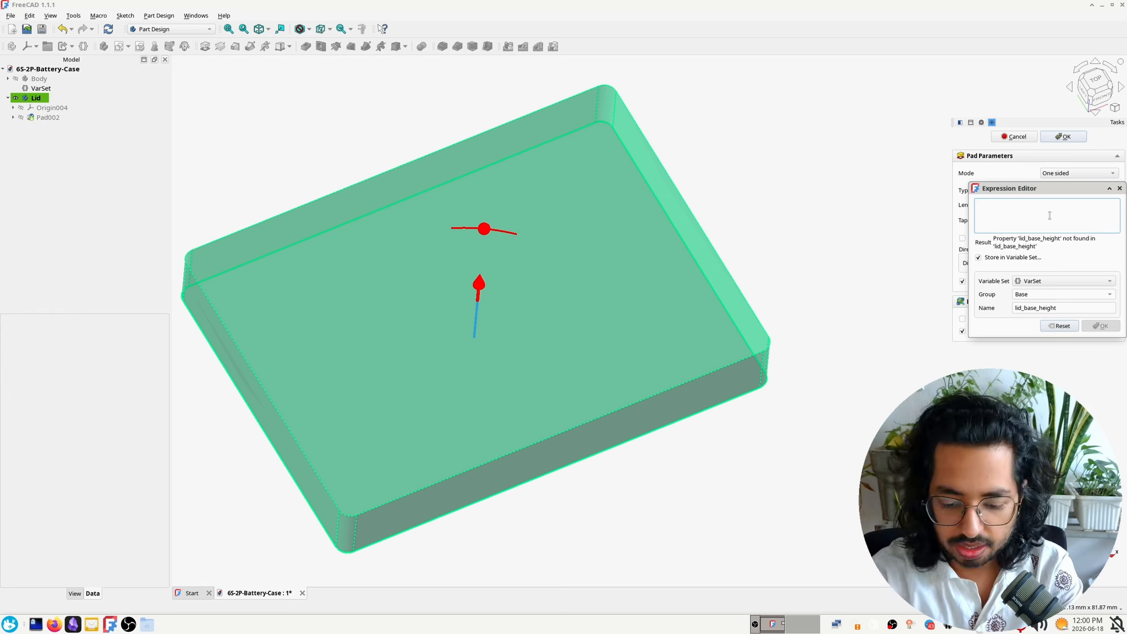
# Set the pad length to 2mm, stored in the variable lid_base_height
pyautogui.write('20mm')
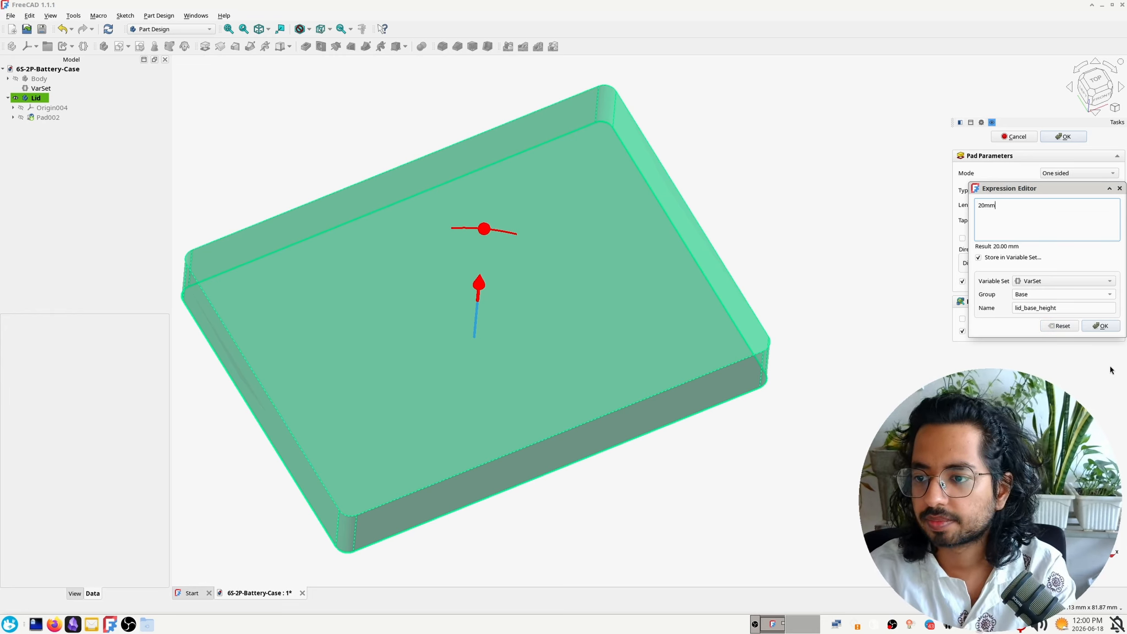
pyautogui.press('Left')
pyautogui.press('Left')
pyautogui.press('Left')
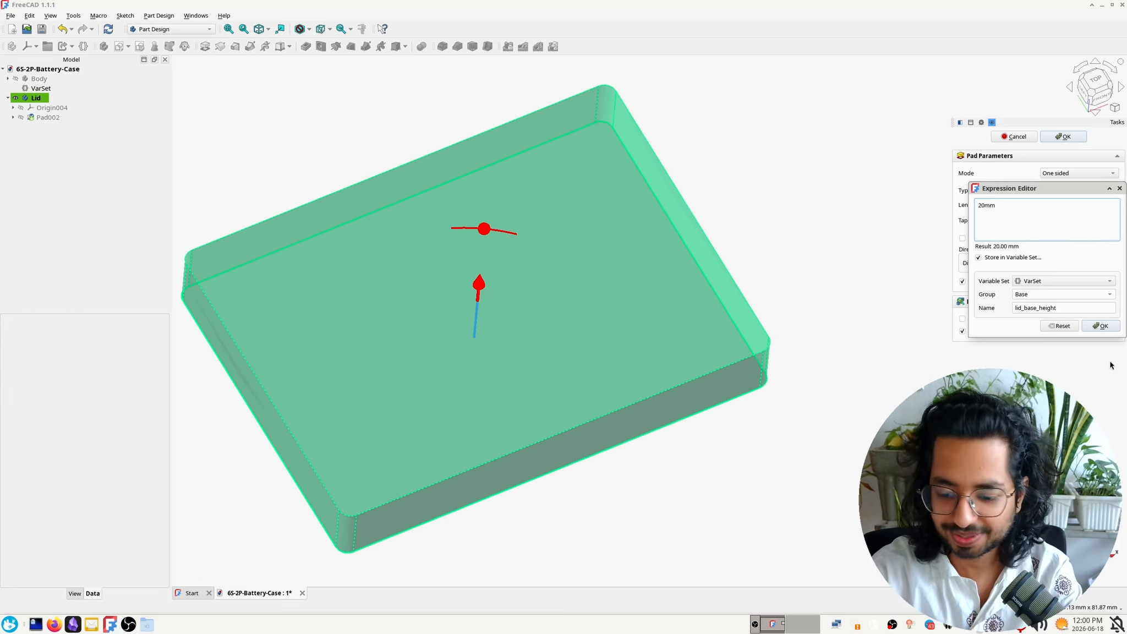
pyautogui.press('Delete')
pyautogui.click(1088, 211)
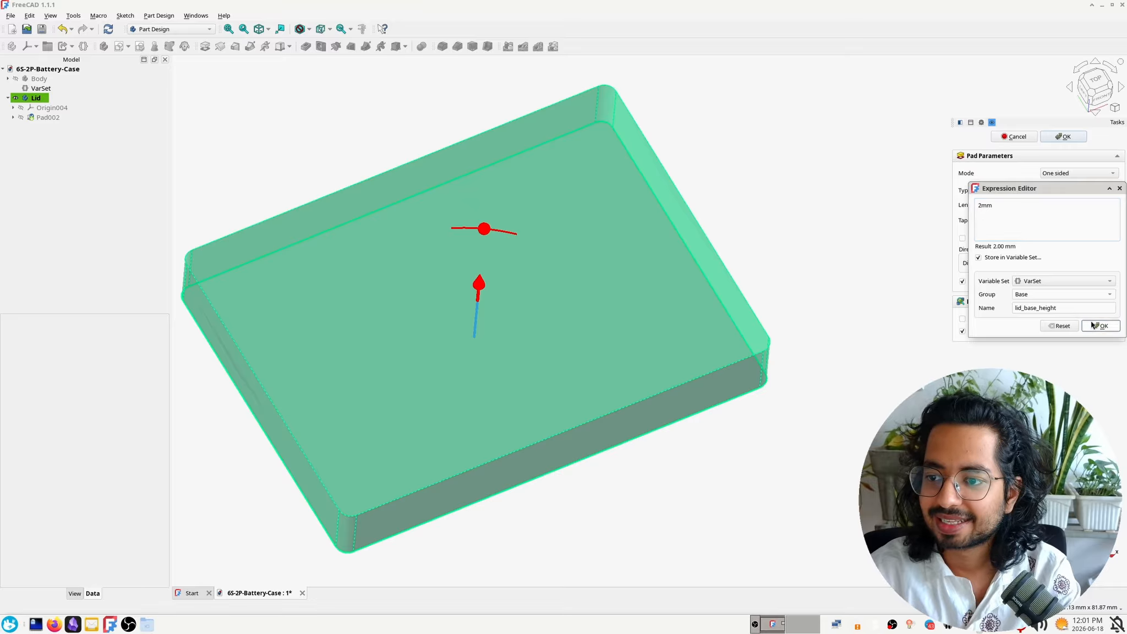
pyautogui.click(1098, 325)
pyautogui.moveTo(550, 479); pyautogui.dragTo(520, 471, button='middle')
pyautogui.hotkey('alt', 'space')
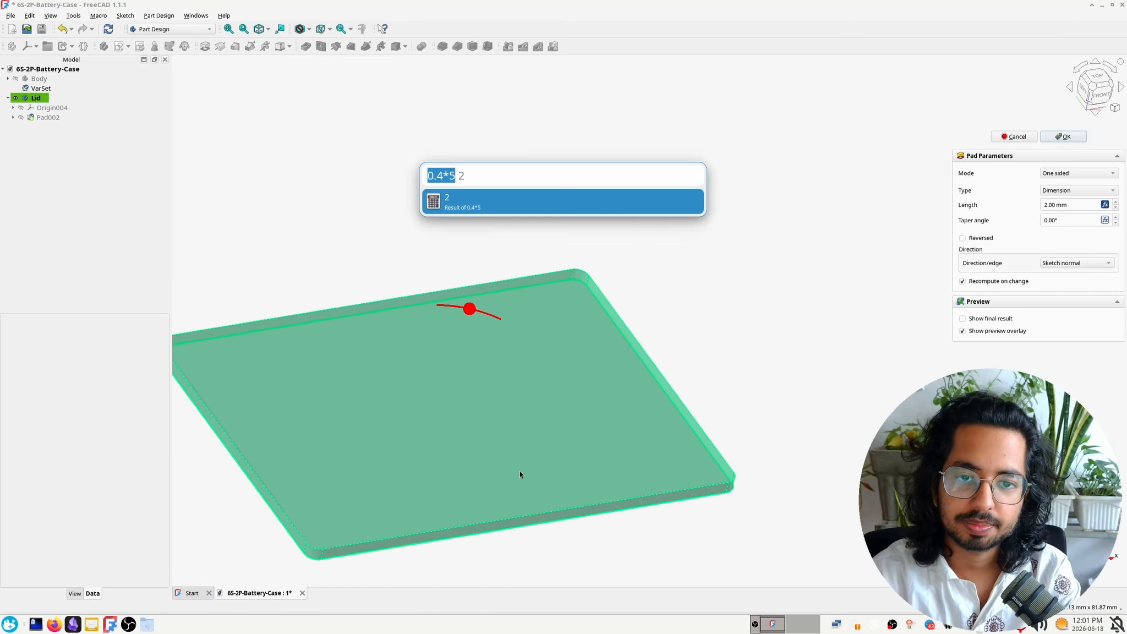
pyautogui.press('Right')
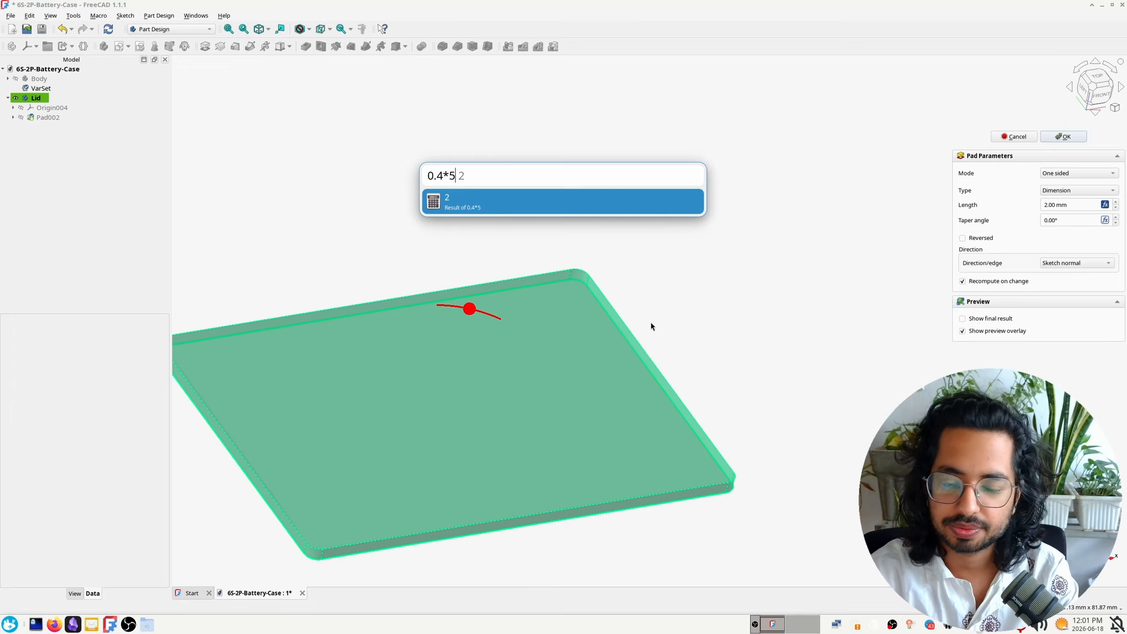
pyautogui.press('Escape')
pyautogui.press('Escape')
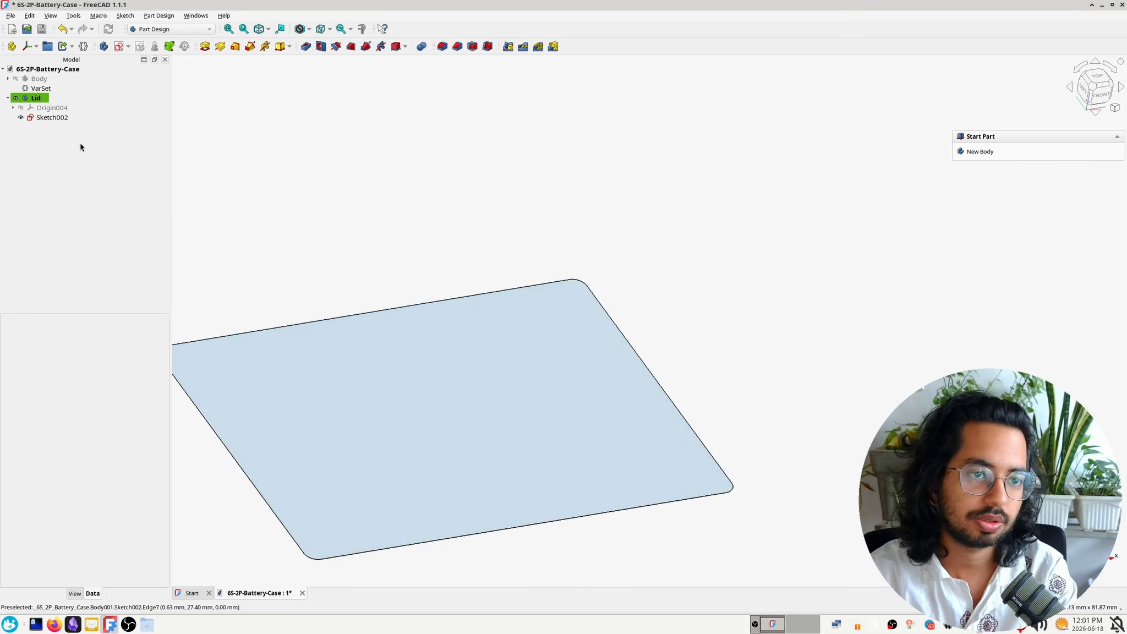
# Pad the lid's rounded-rectangle sketch one-sided with a length of 2.00 mm
pyautogui.click(93, 118)
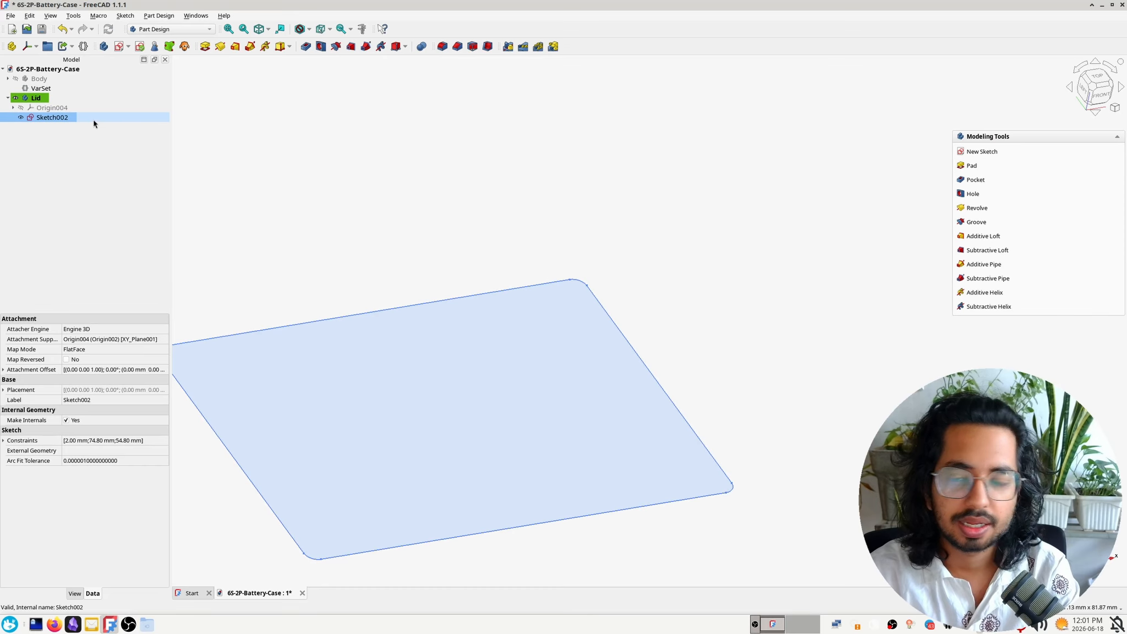
pyautogui.moveTo(394, 362); pyautogui.dragTo(496, 235, button='middle')
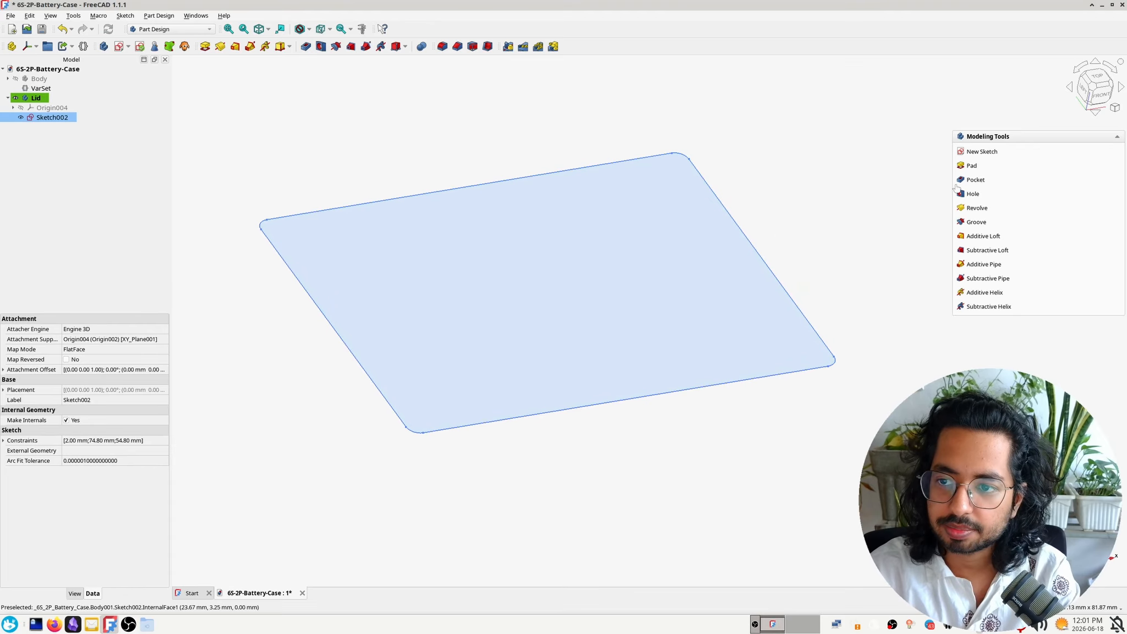
pyautogui.click(973, 166)
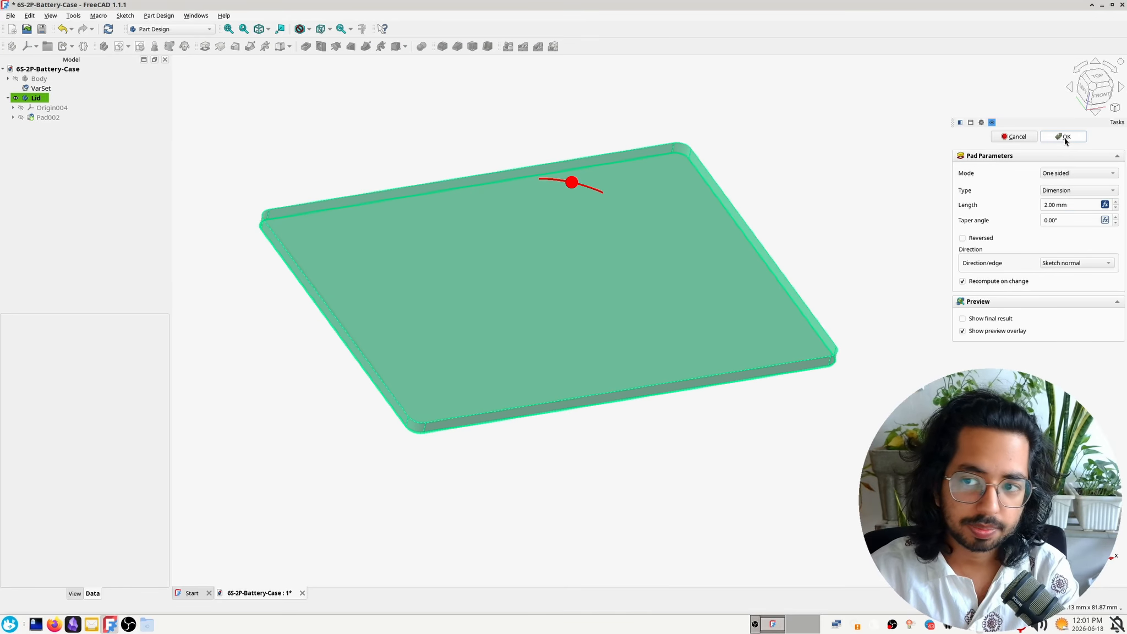
pyautogui.click(1065, 137)
# Show the case body to examine how the lid plate lines up with it, and hide the case again
pyautogui.moveTo(948, 288); pyautogui.dragTo(670, 492, button='middle')
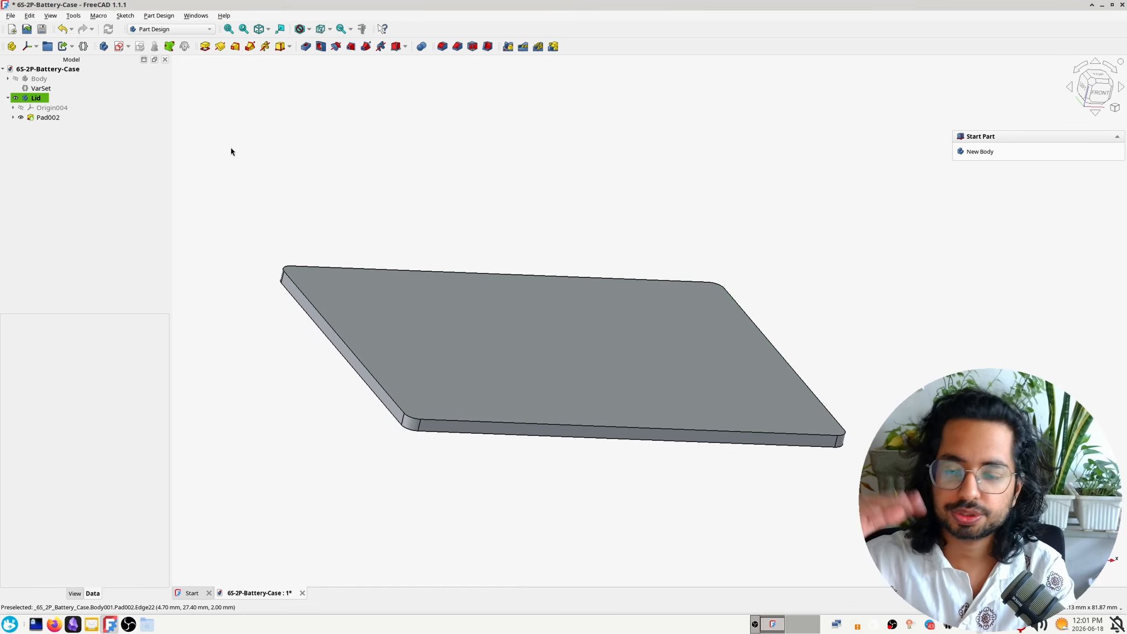
pyautogui.click(16, 78)
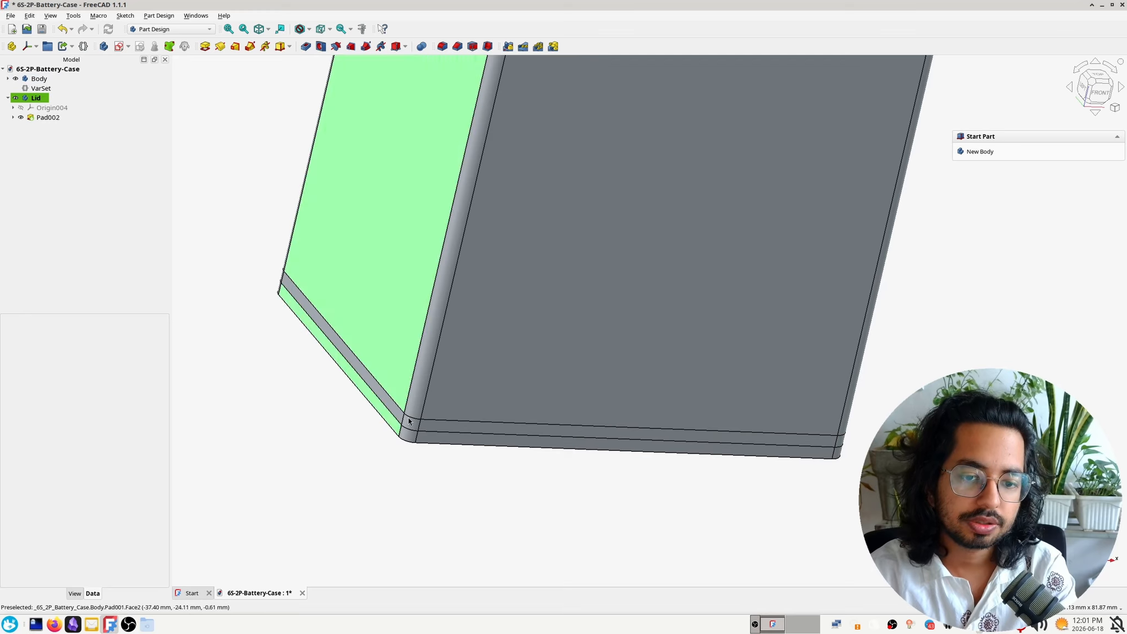
pyautogui.scroll(-6, 415, 433)
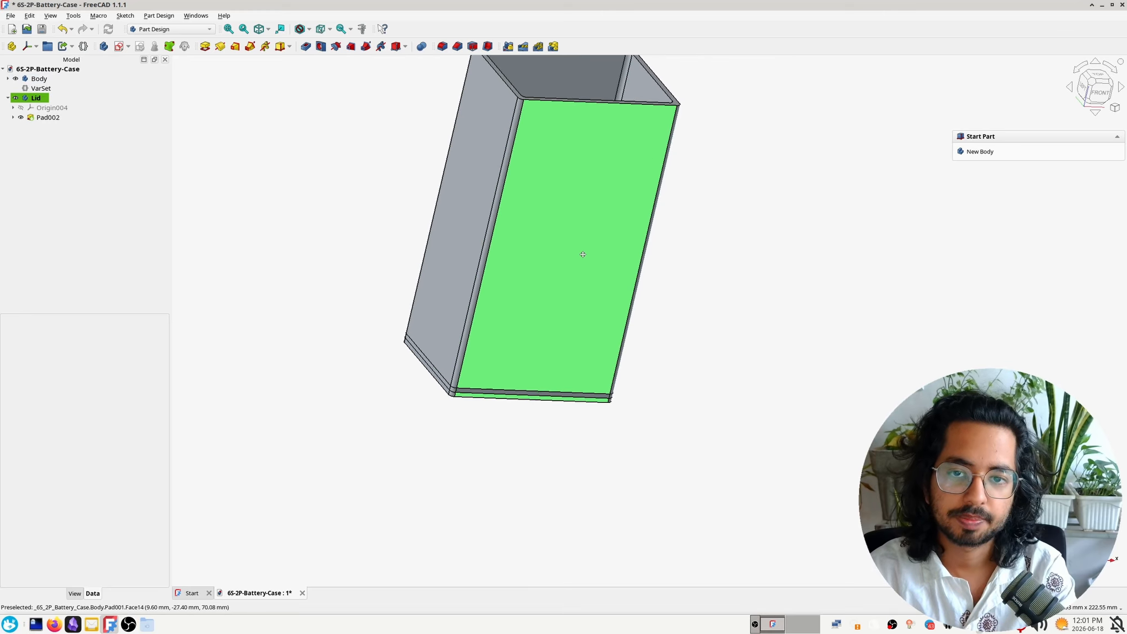
pyautogui.moveTo(385, 509); pyautogui.dragTo(353, 470, button='middle')
pyautogui.scroll(5, 354, 471)
pyautogui.moveTo(481, 432); pyautogui.dragTo(737, 385, button='middle')
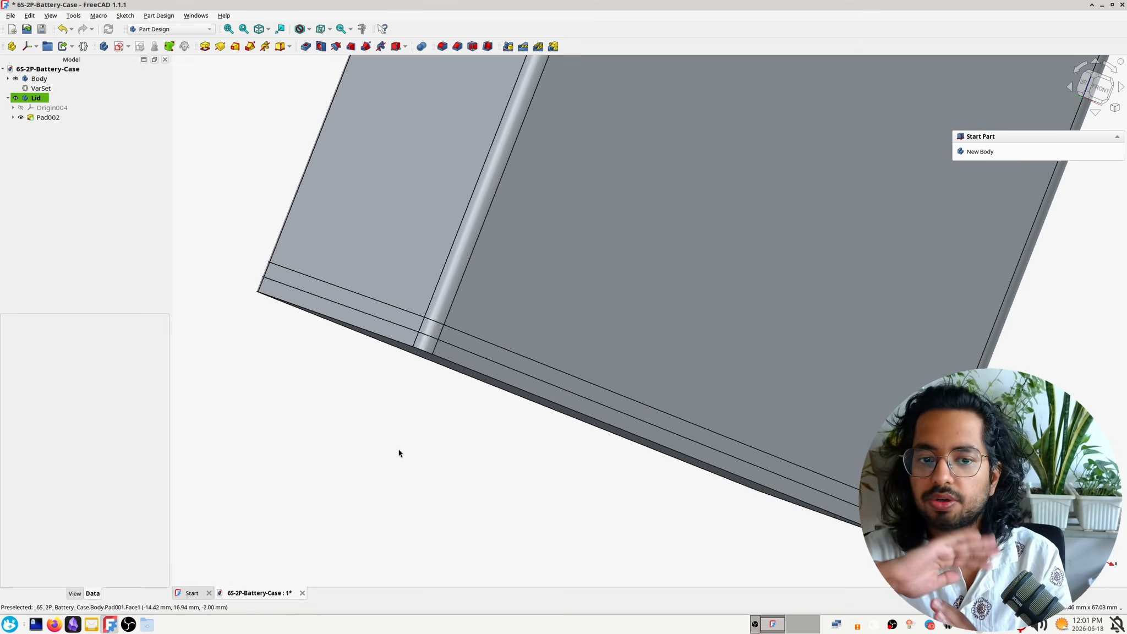
pyautogui.click(15, 80)
pyautogui.moveTo(662, 254); pyautogui.dragTo(589, 318, button='middle')
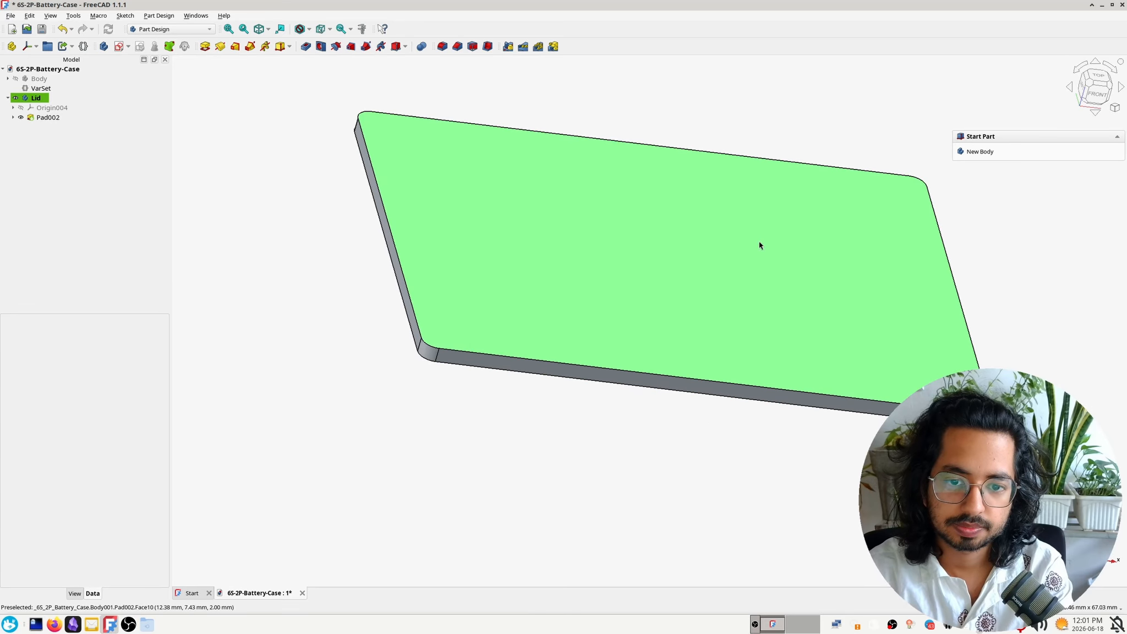
pyautogui.moveTo(741, 158); pyautogui.dragTo(559, 286, button='middle')
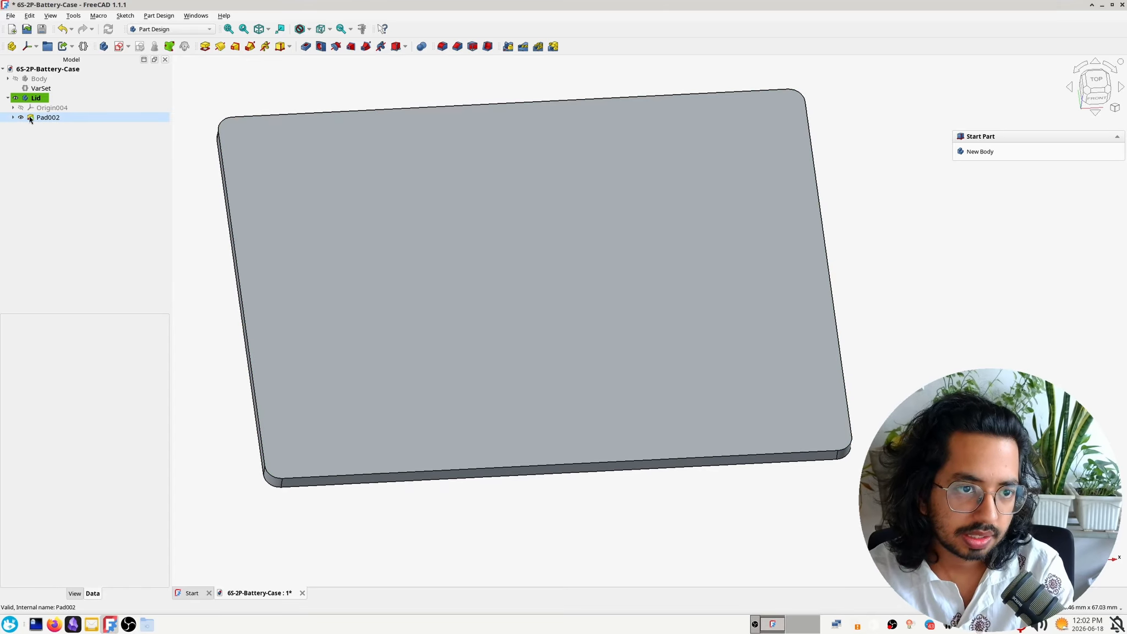
# Reopen the lid's base sketch and draw a 12 mm diameter circle in the upper-left area of the rounded rectangle
pyautogui.click(13, 118)
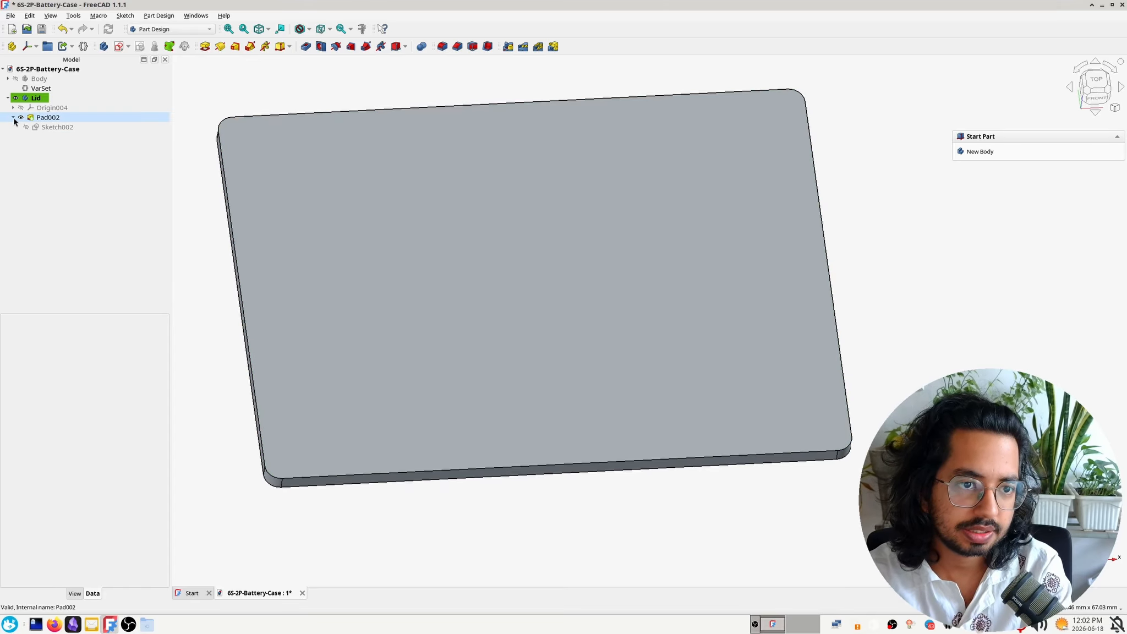
pyautogui.doubleClick(69, 128)
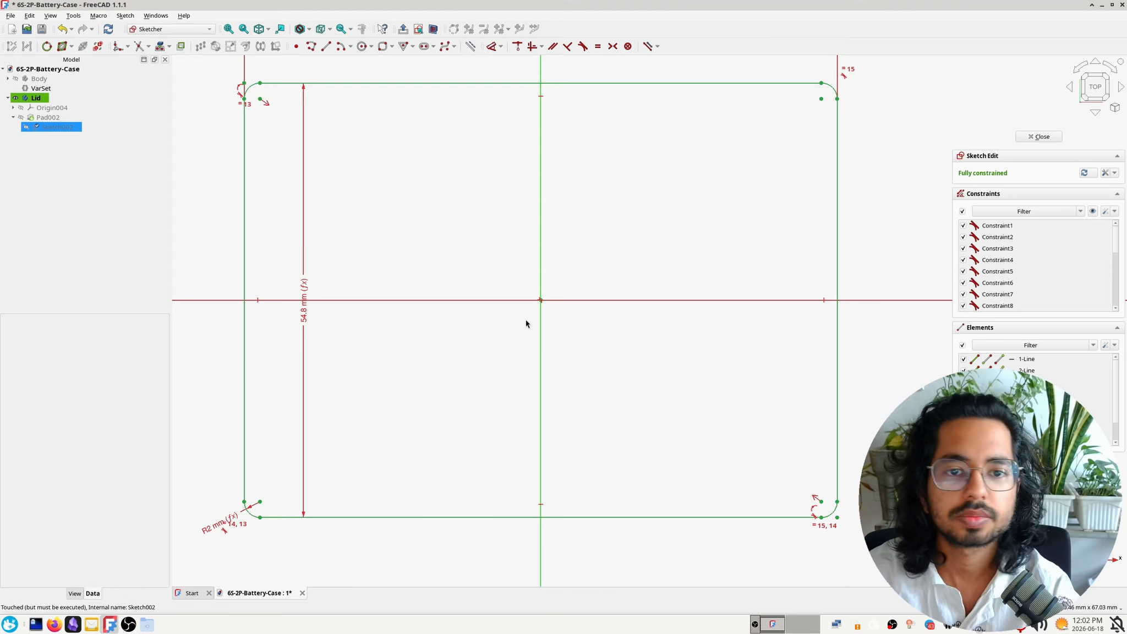
pyautogui.click(362, 46)
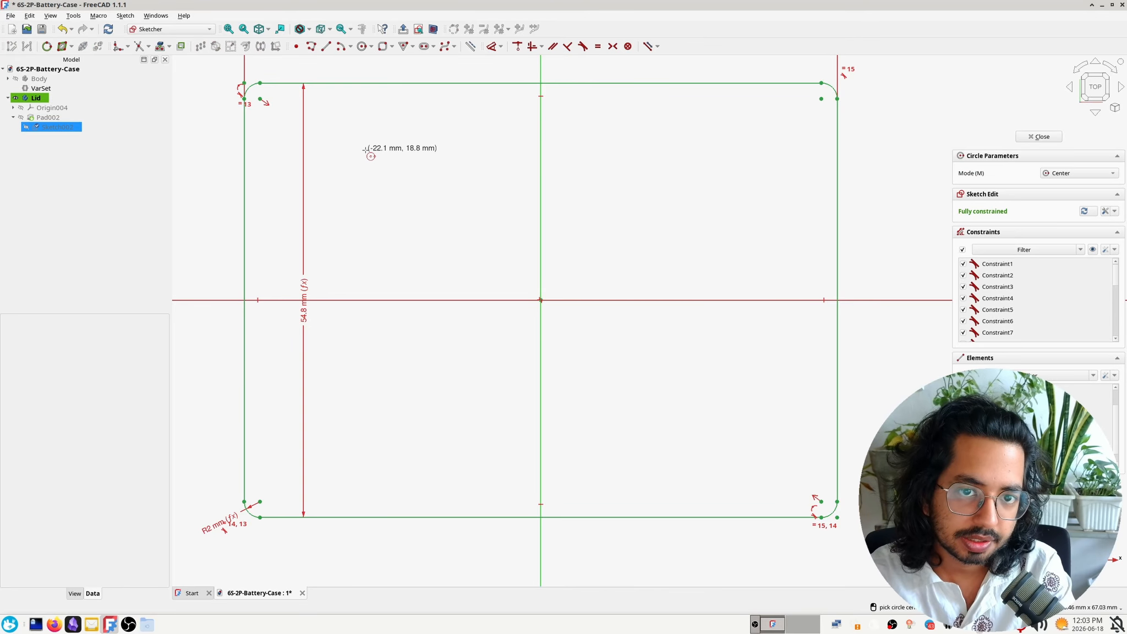
pyautogui.click(365, 149)
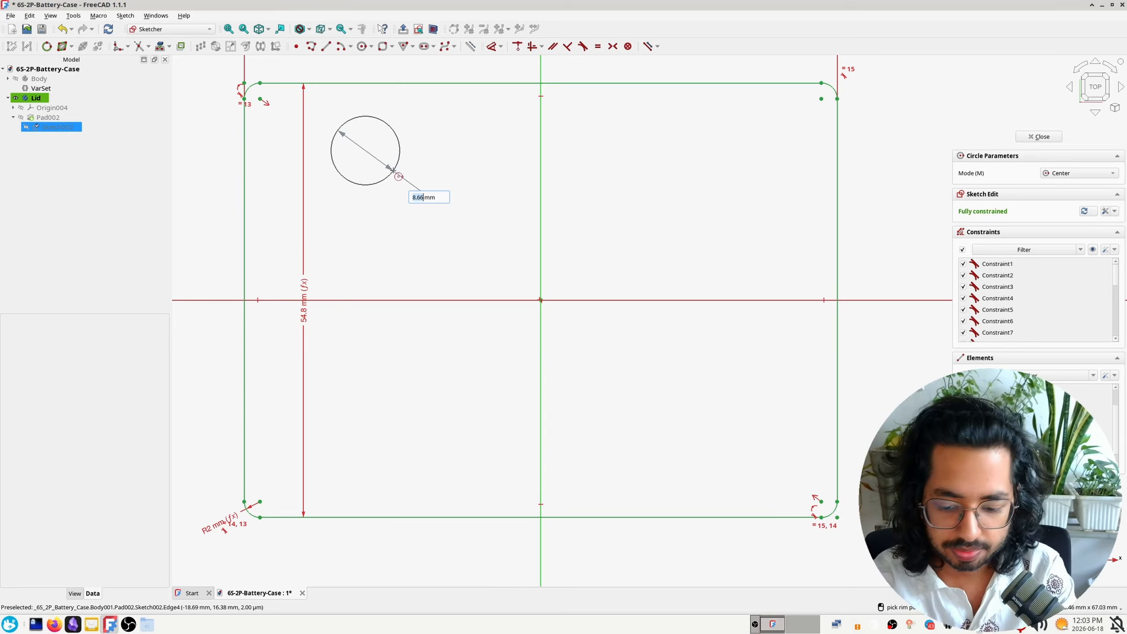
pyautogui.write('12')
pyautogui.press('Return')
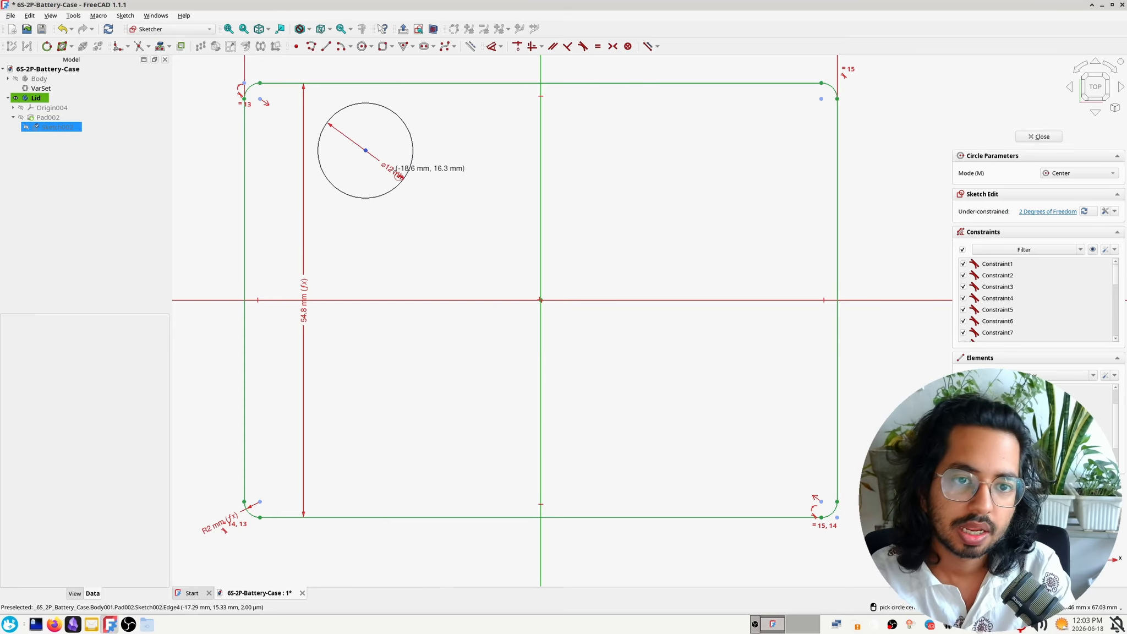
pyautogui.press('Escape')
pyautogui.moveTo(366, 150); pyautogui.dragTo(382, 226)
# Store the circle's 12 mm diameter in the VarSet as dc_jack_hole_diam and move the circle near the rectangle's lower-right corner
pyautogui.doubleClick(407, 237)
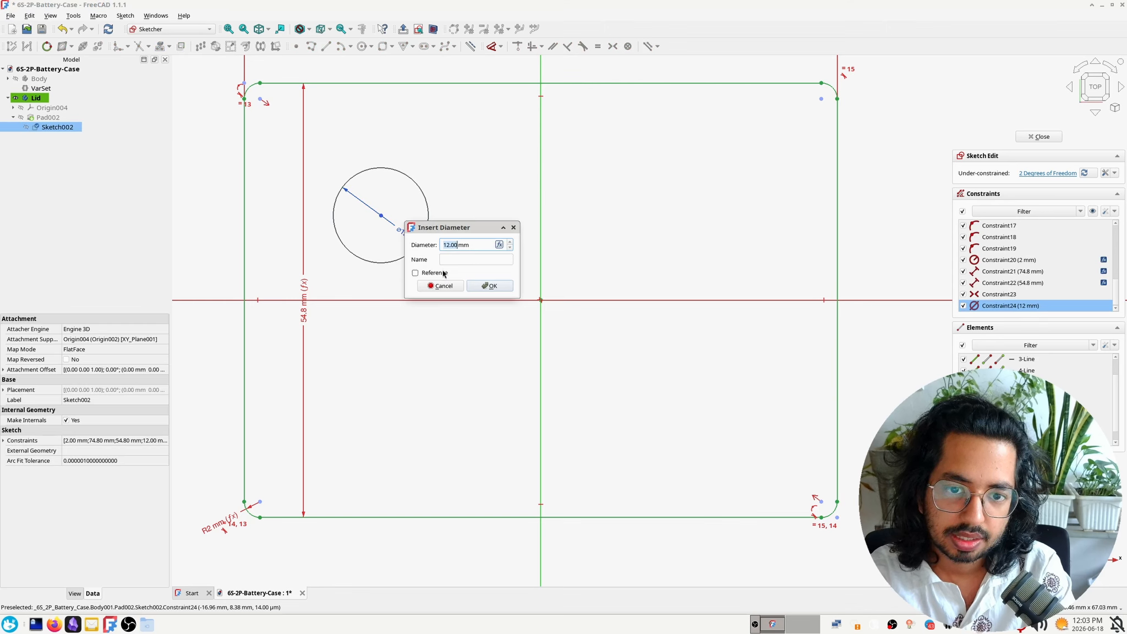
pyautogui.click(500, 245)
pyautogui.click(474, 290)
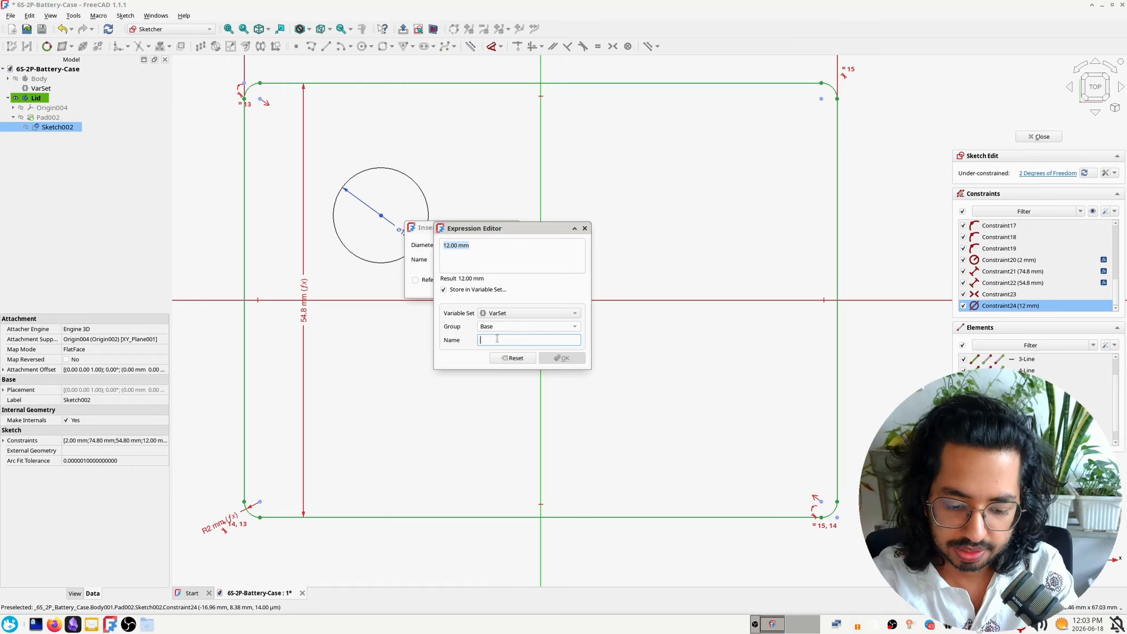
pyautogui.write('dc_jac')
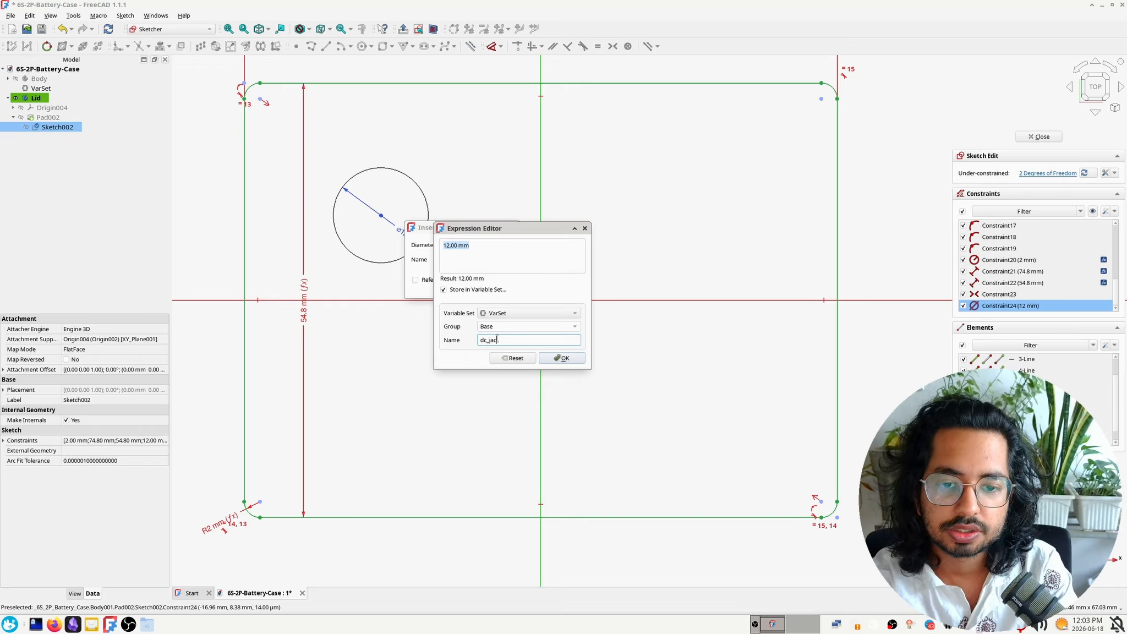
pyautogui.write('k_hole_diam')
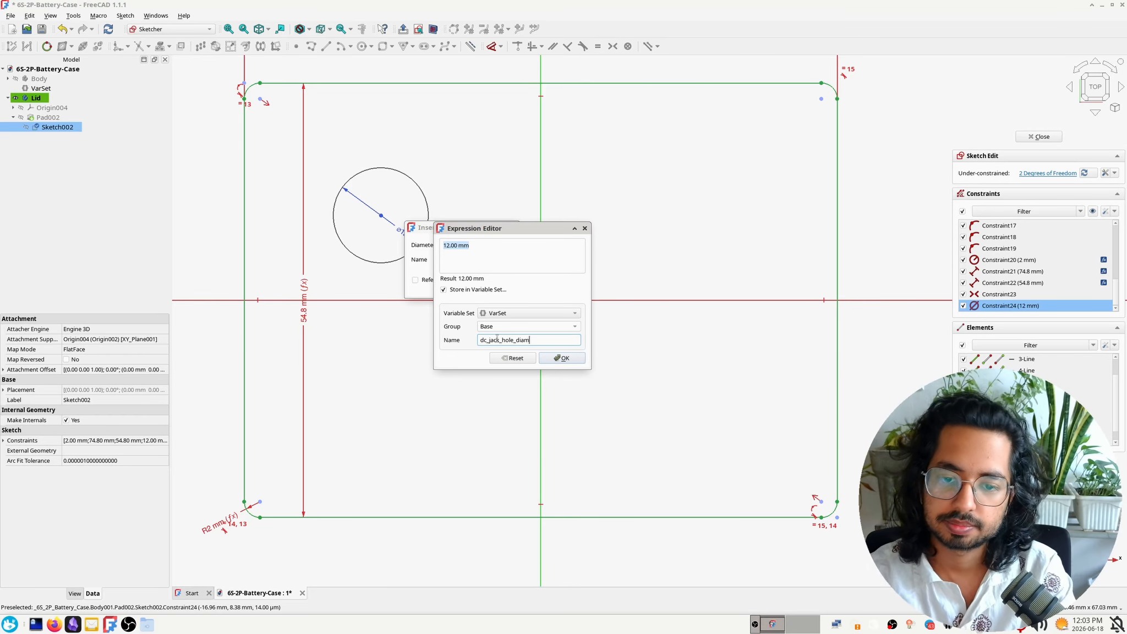
pyautogui.click(570, 359)
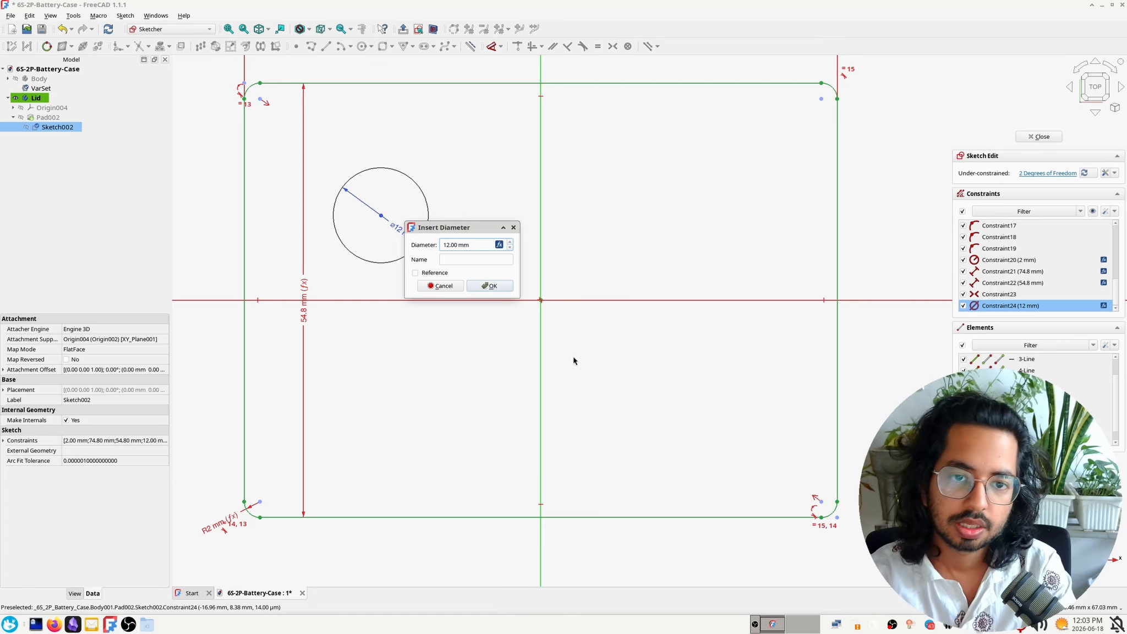
pyautogui.click(498, 294)
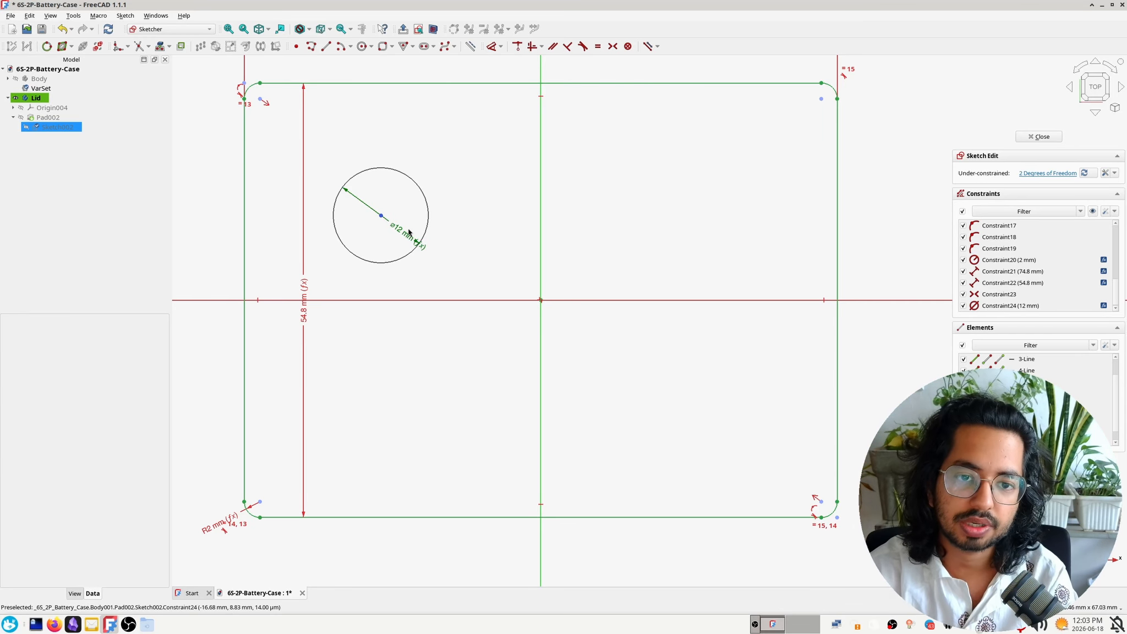
pyautogui.moveTo(408, 234)
pyautogui.mouseDown()
pyautogui.moveTo(410, 193)
pyautogui.moveTo(408, 217)
pyautogui.mouseUp()
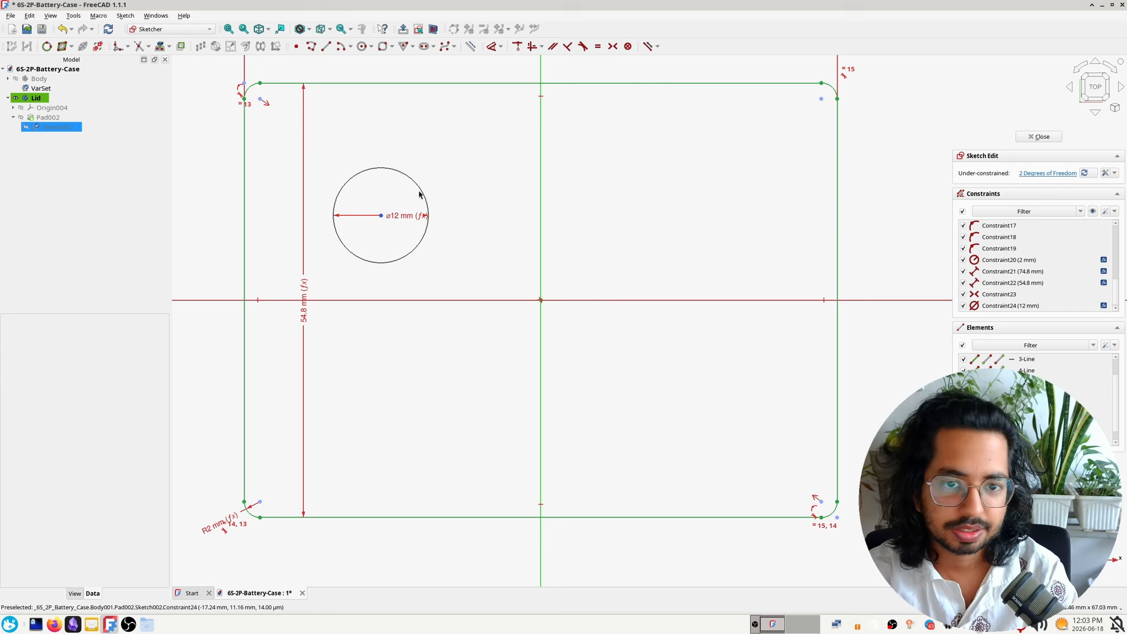
pyautogui.moveTo(423, 193); pyautogui.dragTo(803, 478)
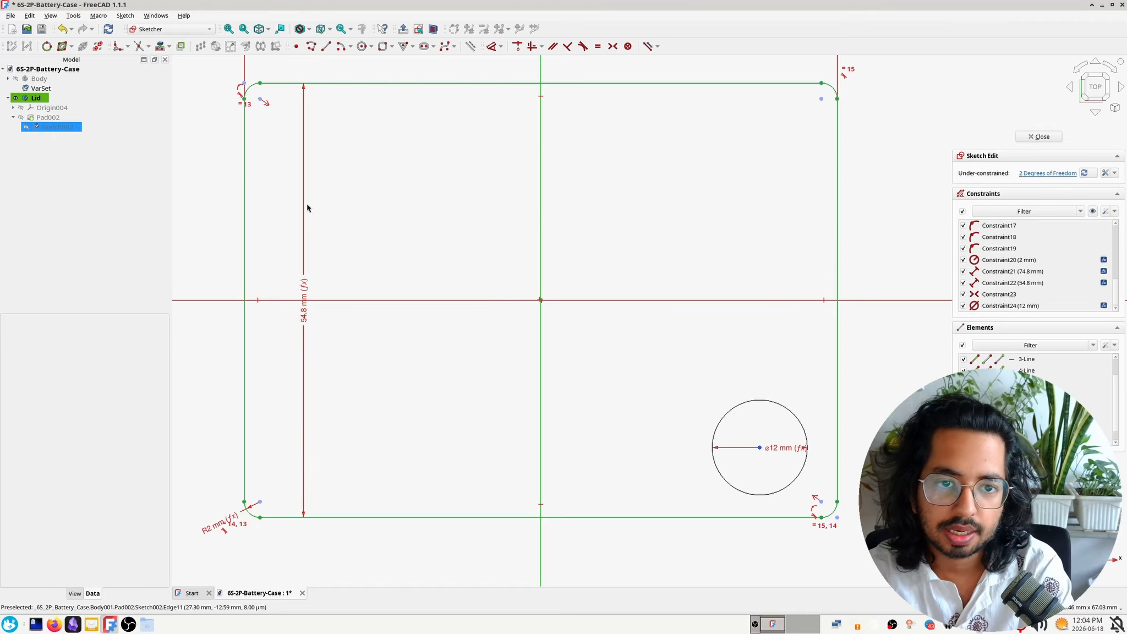
# Sketch a horizontal slot about 7.4 mm high near the rectangle's upper-left corner, adjusting its ends
pyautogui.click(425, 47)
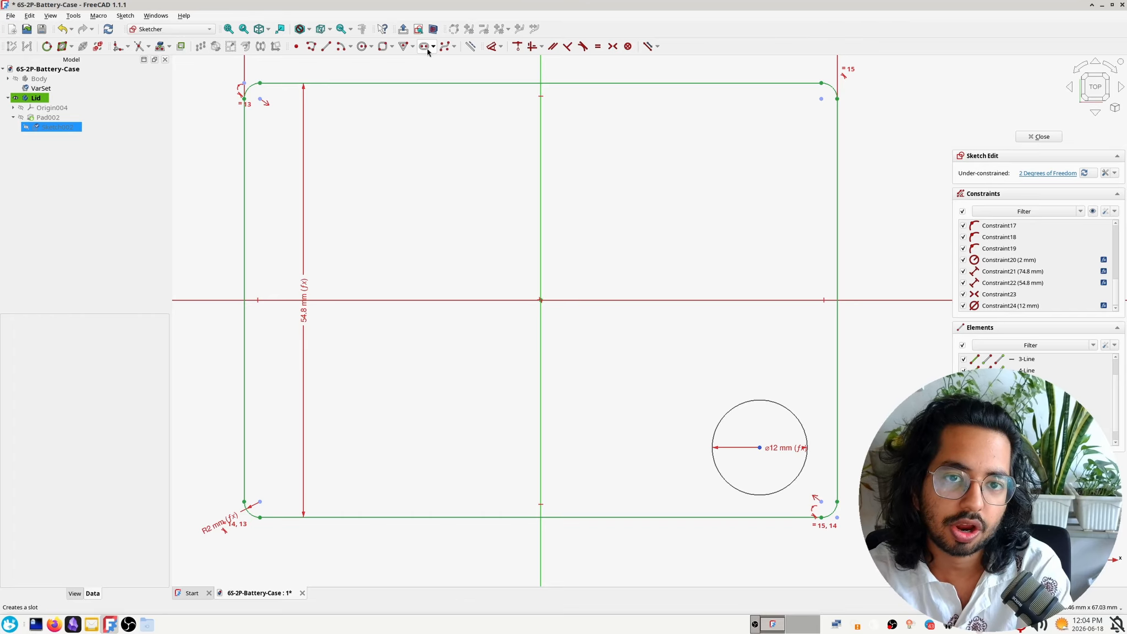
pyautogui.click(336, 153)
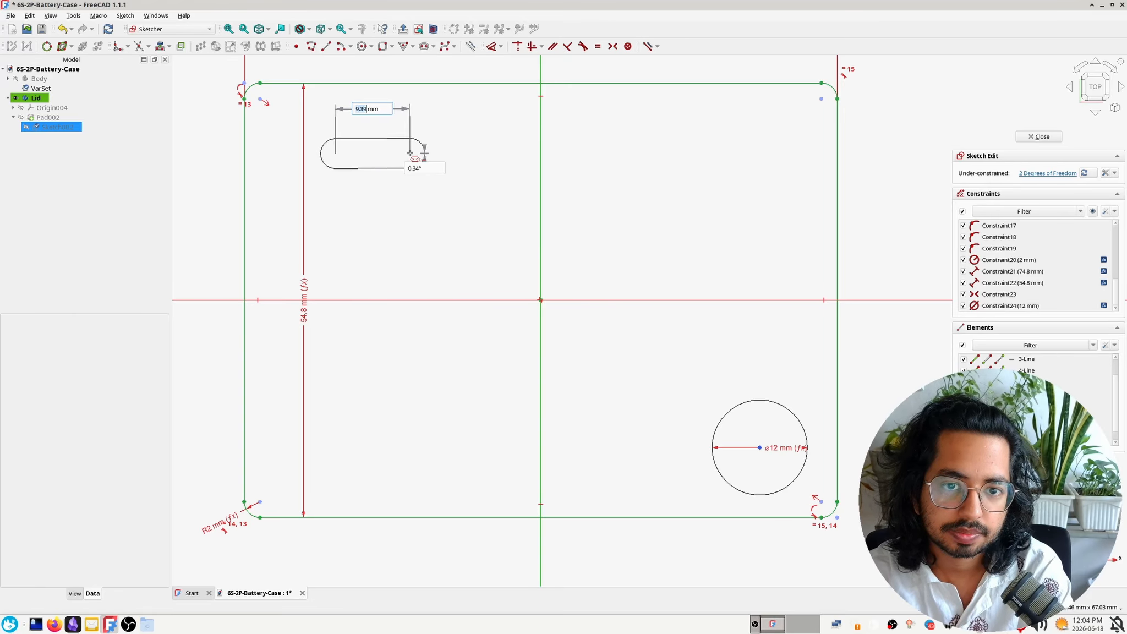
pyautogui.click(426, 154)
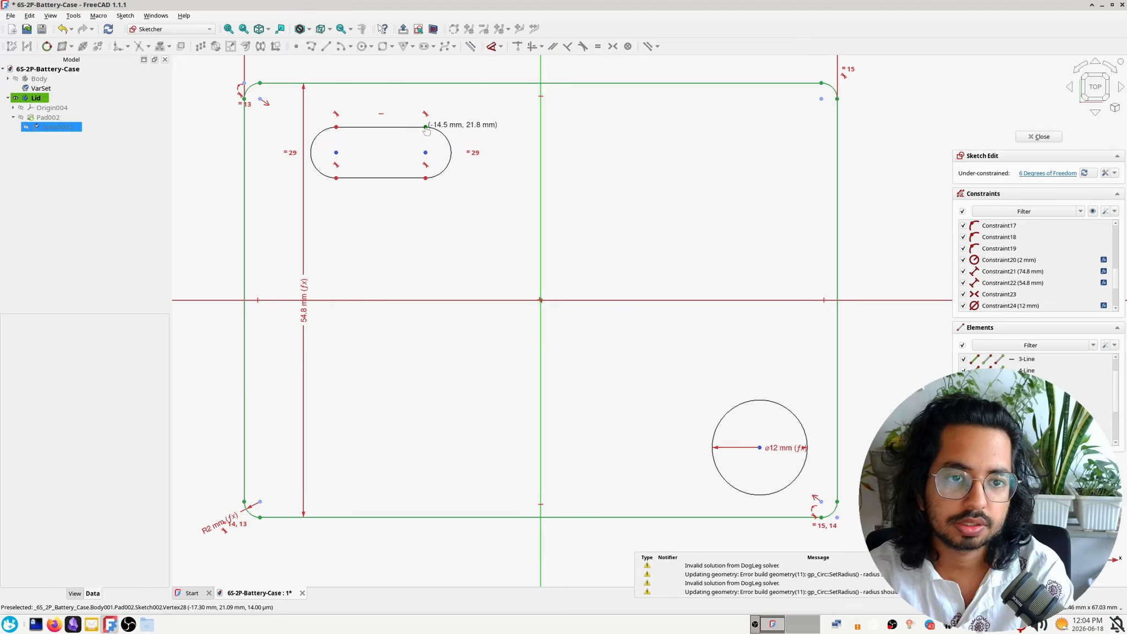
pyautogui.press('Escape')
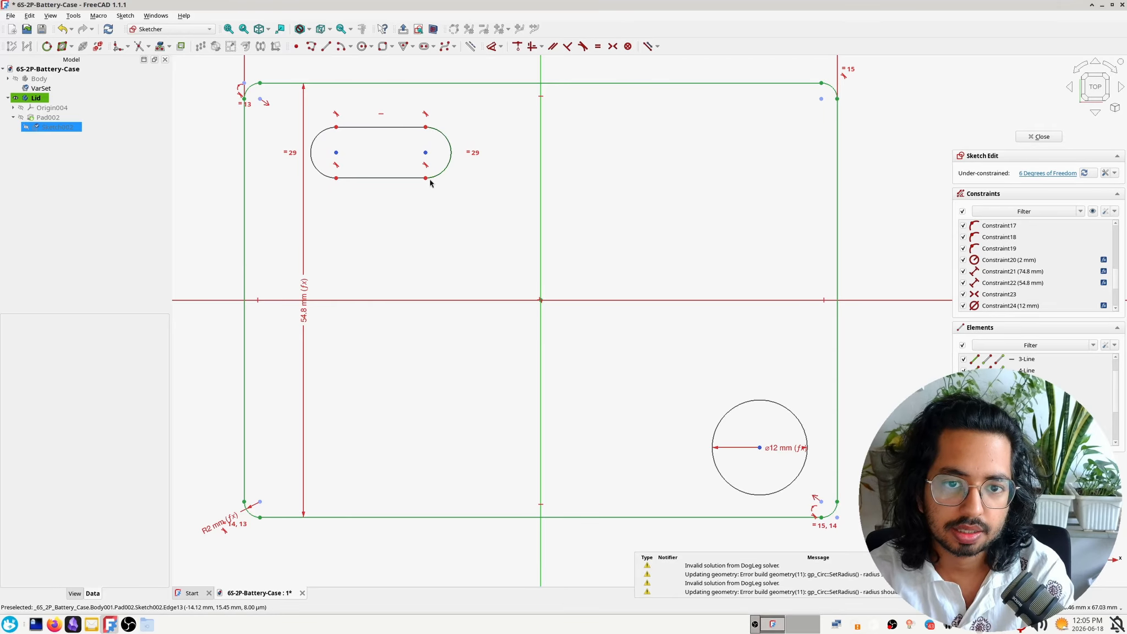
pyautogui.moveTo(427, 178); pyautogui.dragTo(435, 187)
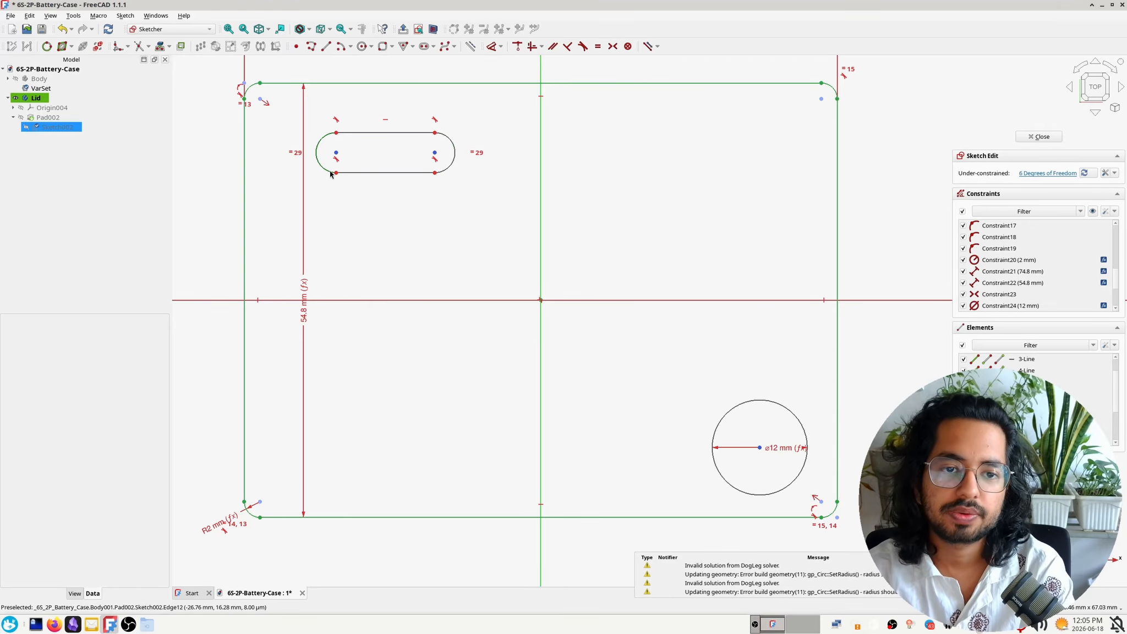
pyautogui.moveTo(337, 173); pyautogui.dragTo(343, 185)
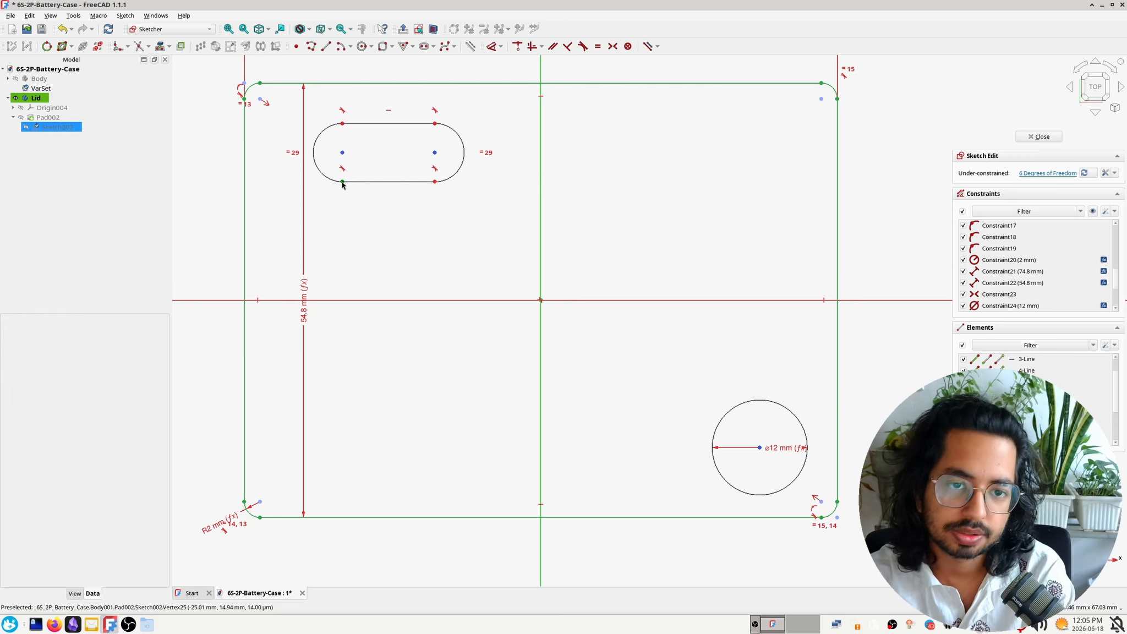
# Constrain the slot's height to 3 mm, place the dimension beside its left end, and shorten the slot
pyautogui.click(343, 182)
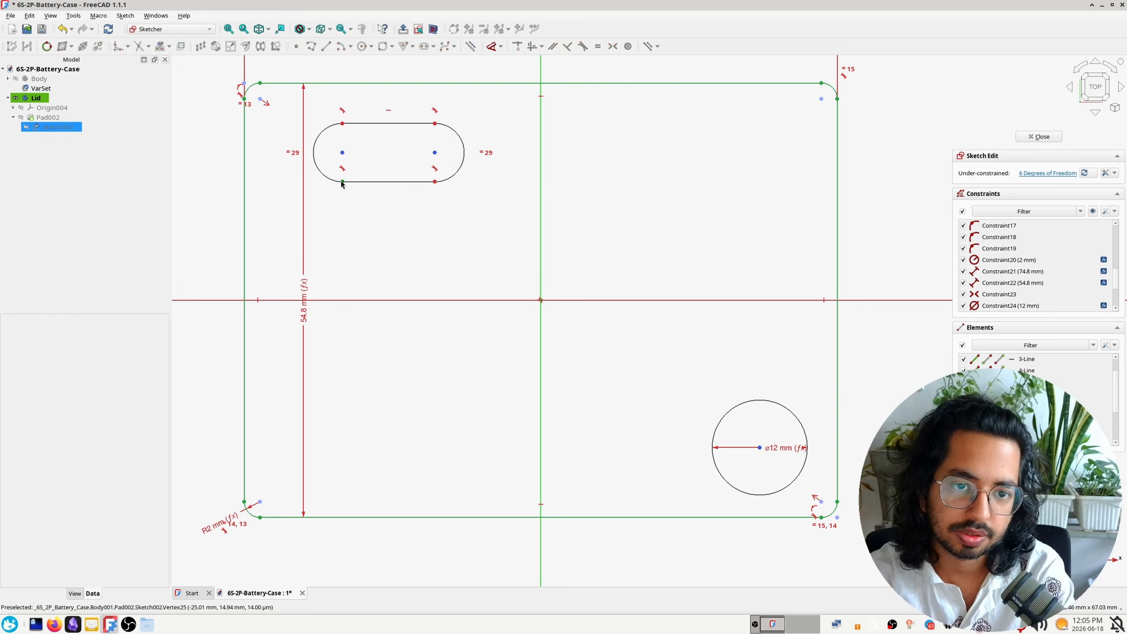
pyautogui.click(342, 123)
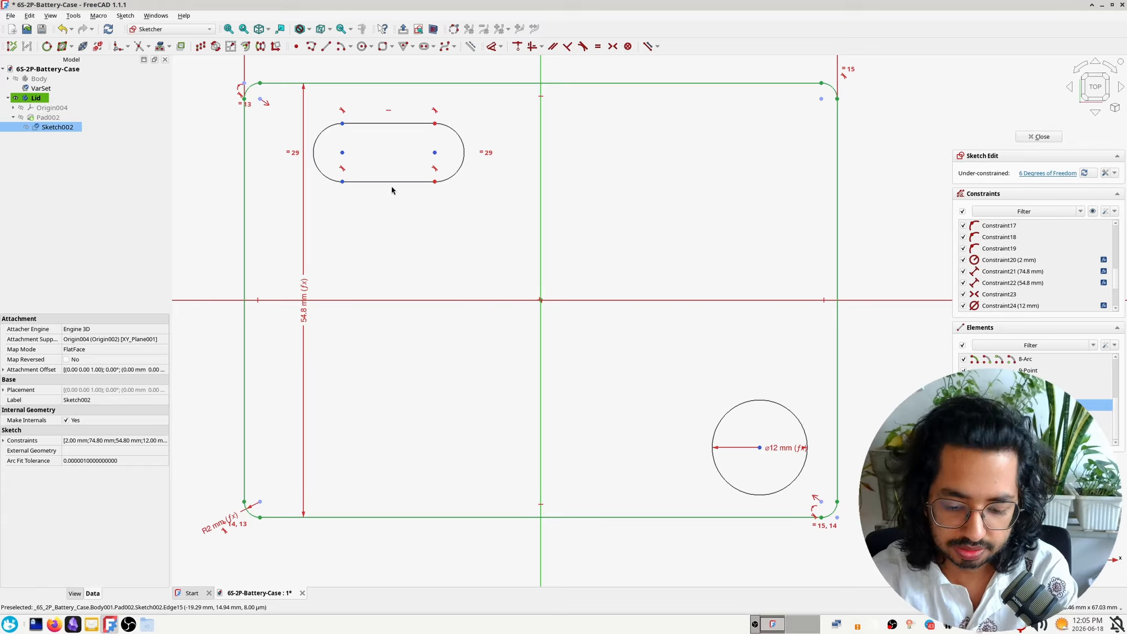
pyautogui.press('i')
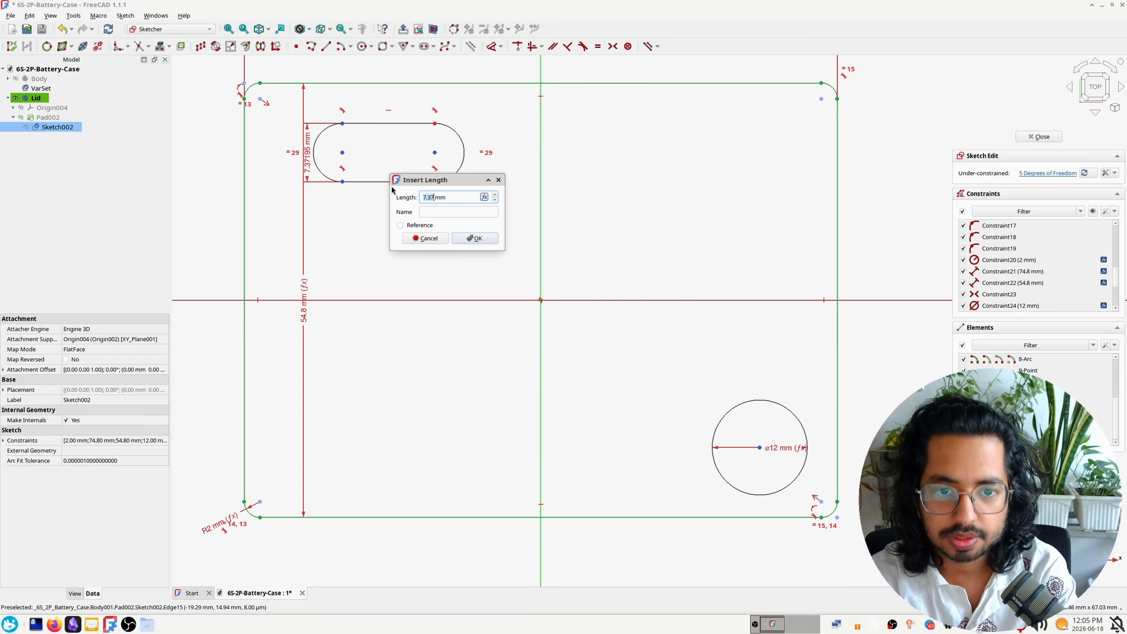
pyautogui.write('3')
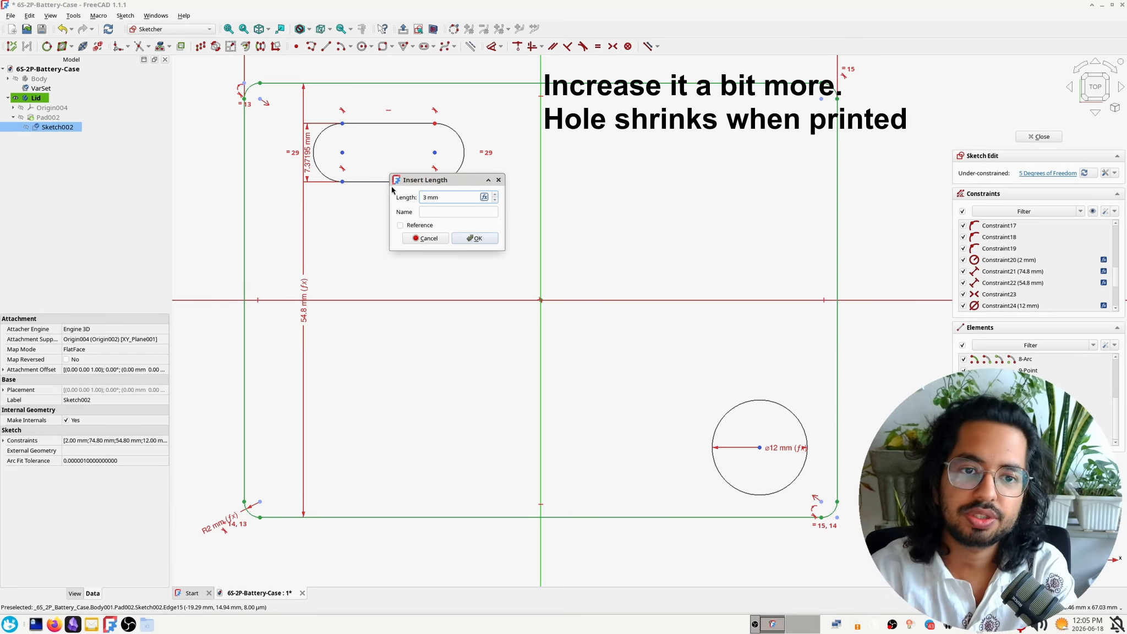
pyautogui.press('Return')
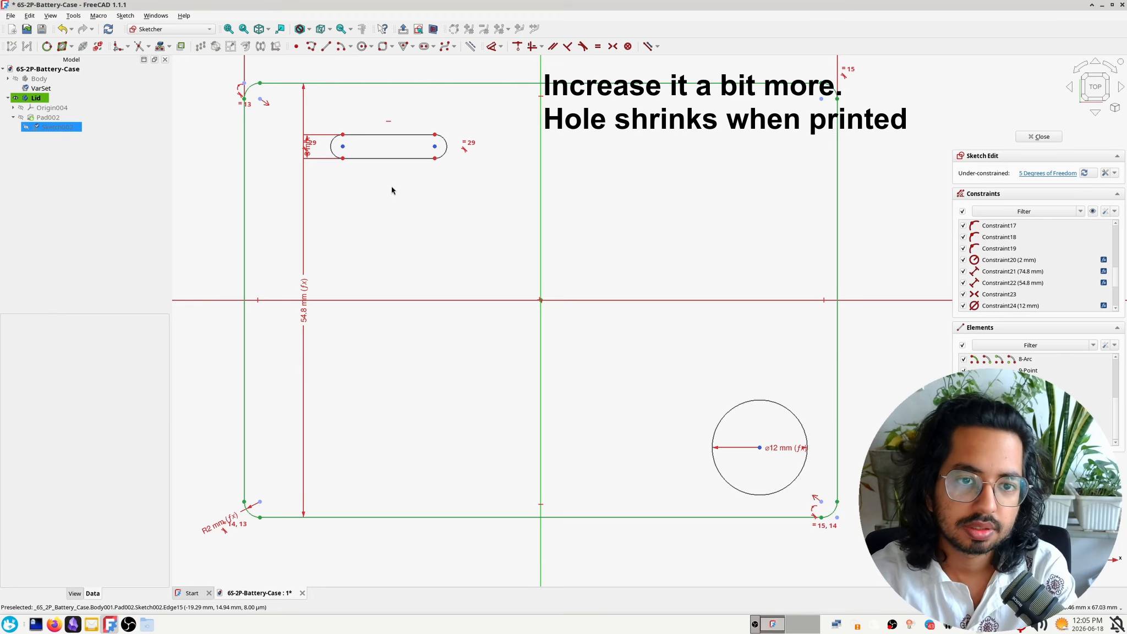
pyautogui.moveTo(304, 162); pyautogui.dragTo(330, 177)
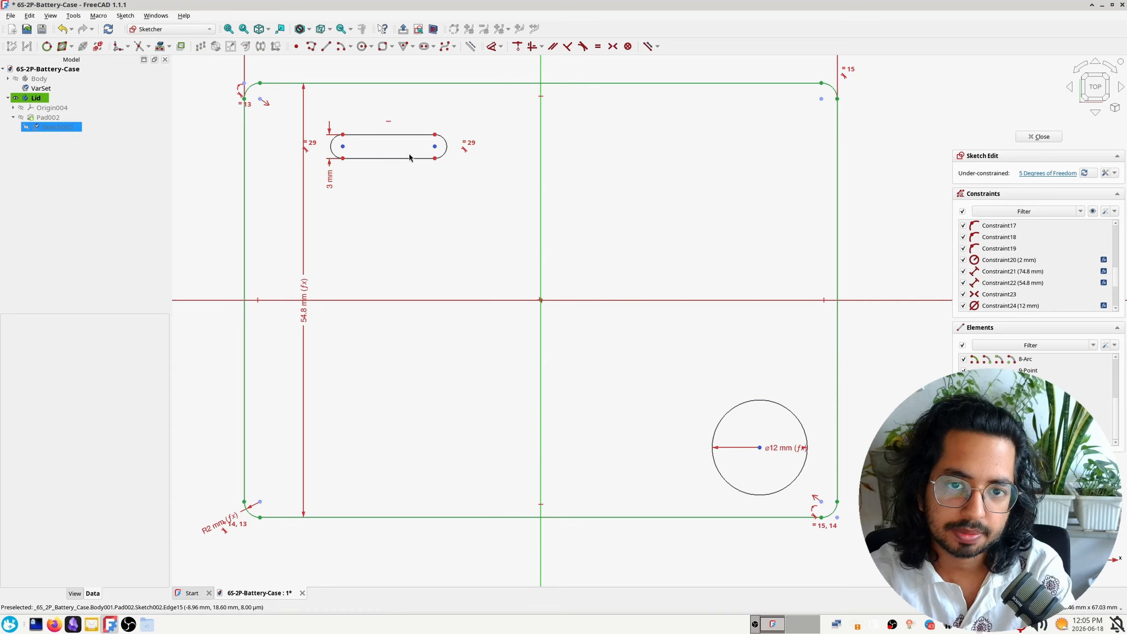
pyautogui.moveTo(434, 146); pyautogui.dragTo(365, 153)
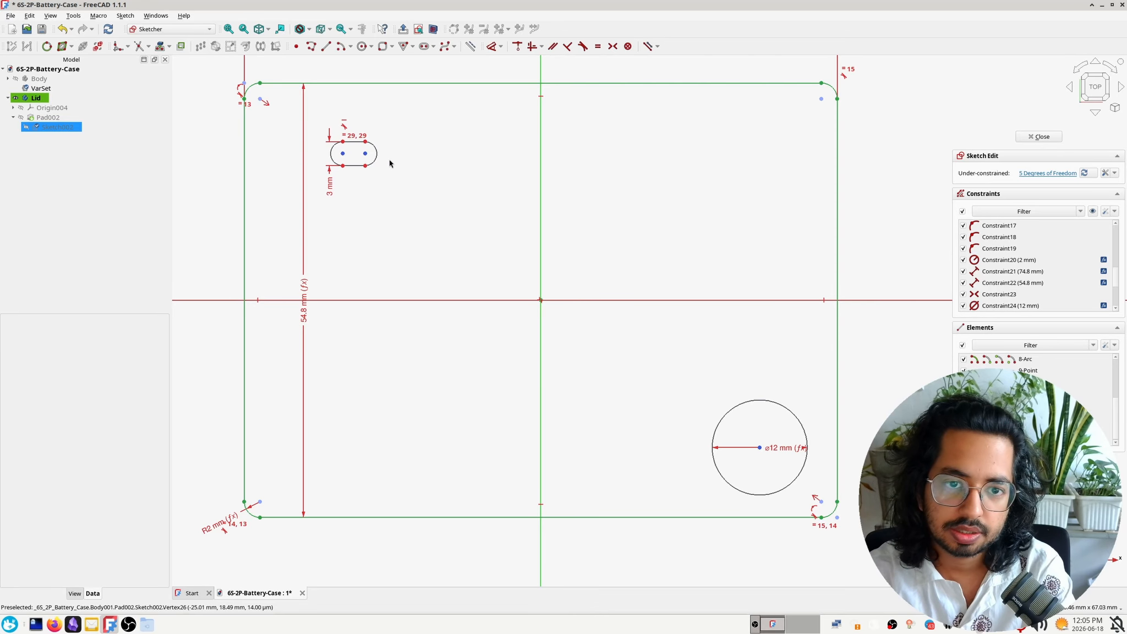
# Add a point on the outermost part of each of the slot's two end arcs
pyautogui.scroll(4, 388, 157)
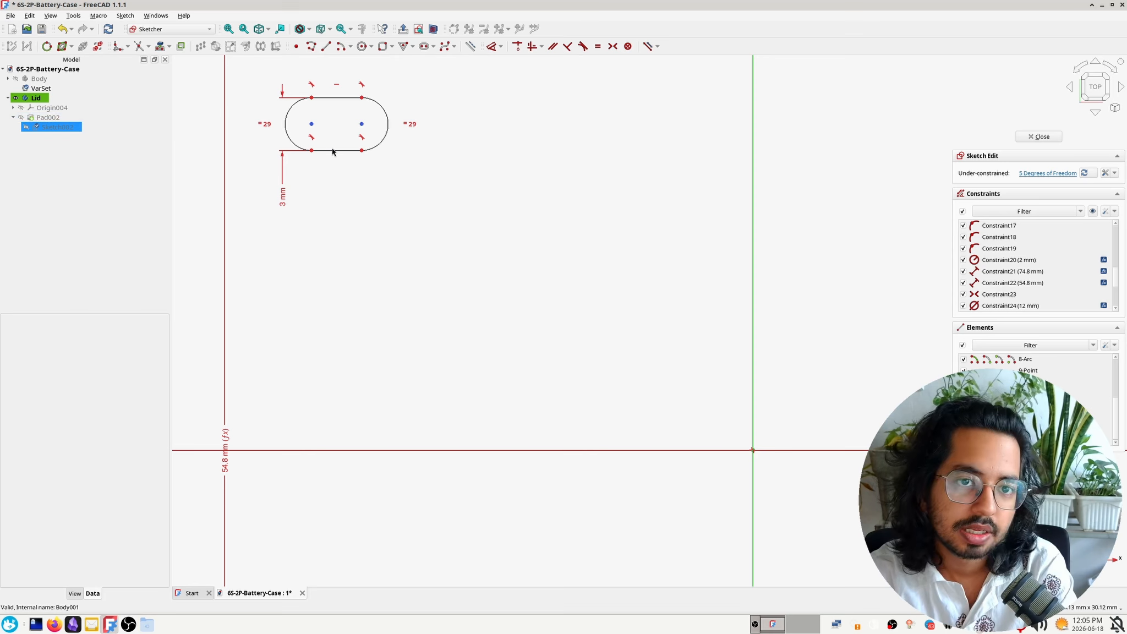
pyautogui.click(295, 46)
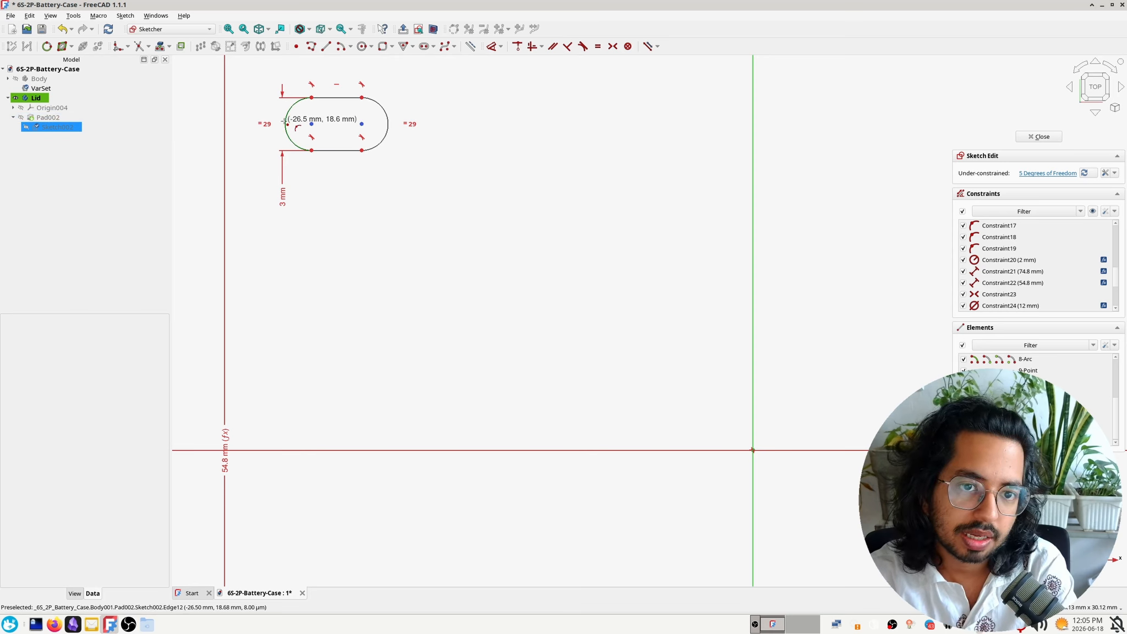
pyautogui.click(286, 125)
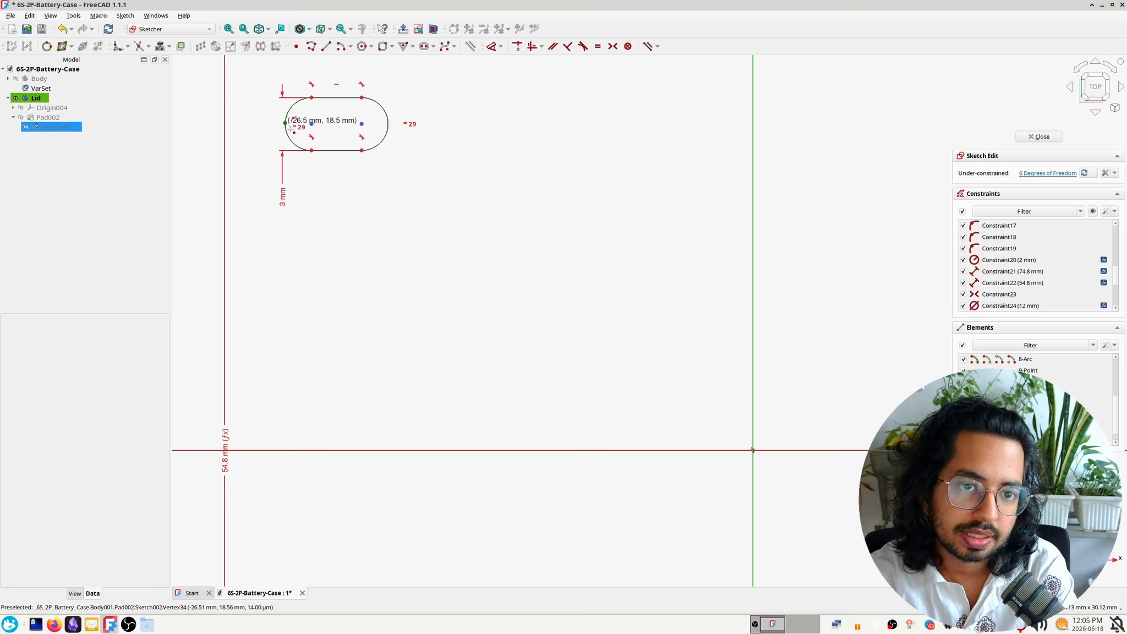
pyautogui.click(388, 124)
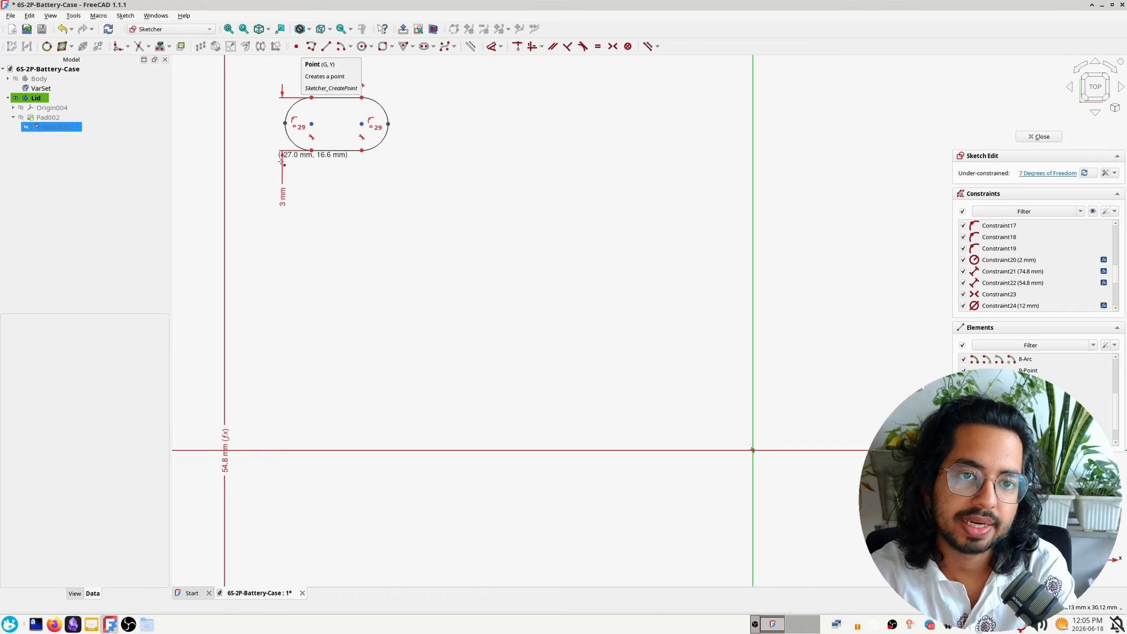
pyautogui.scroll(4, 292, 99)
pyautogui.moveTo(303, 266); pyautogui.dragTo(326, 392, button='middle')
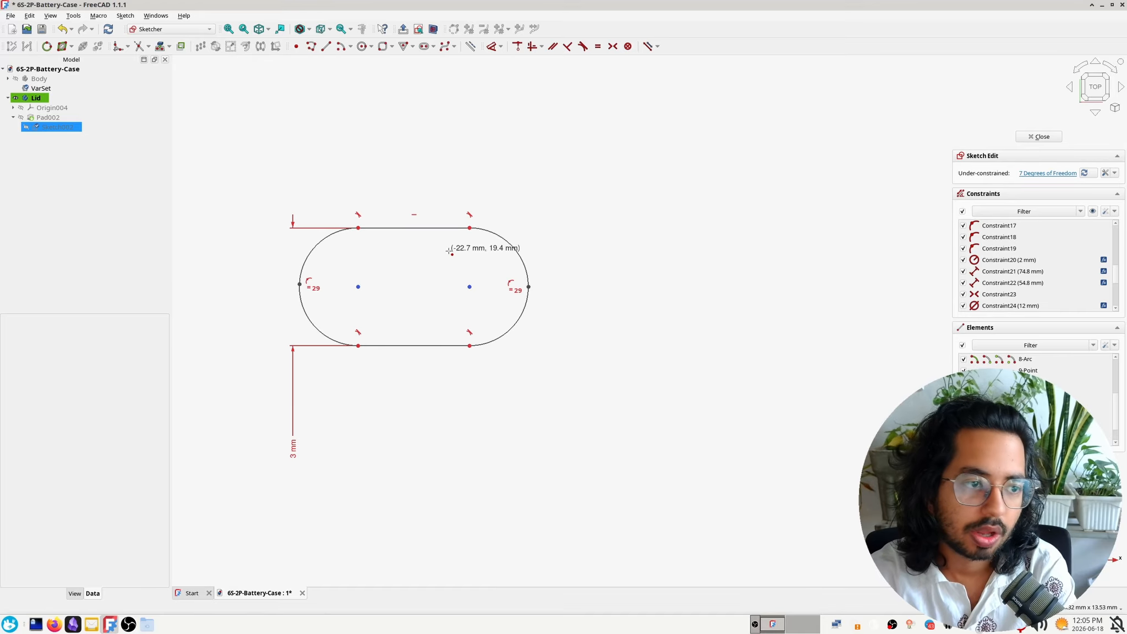
pyautogui.press('Escape')
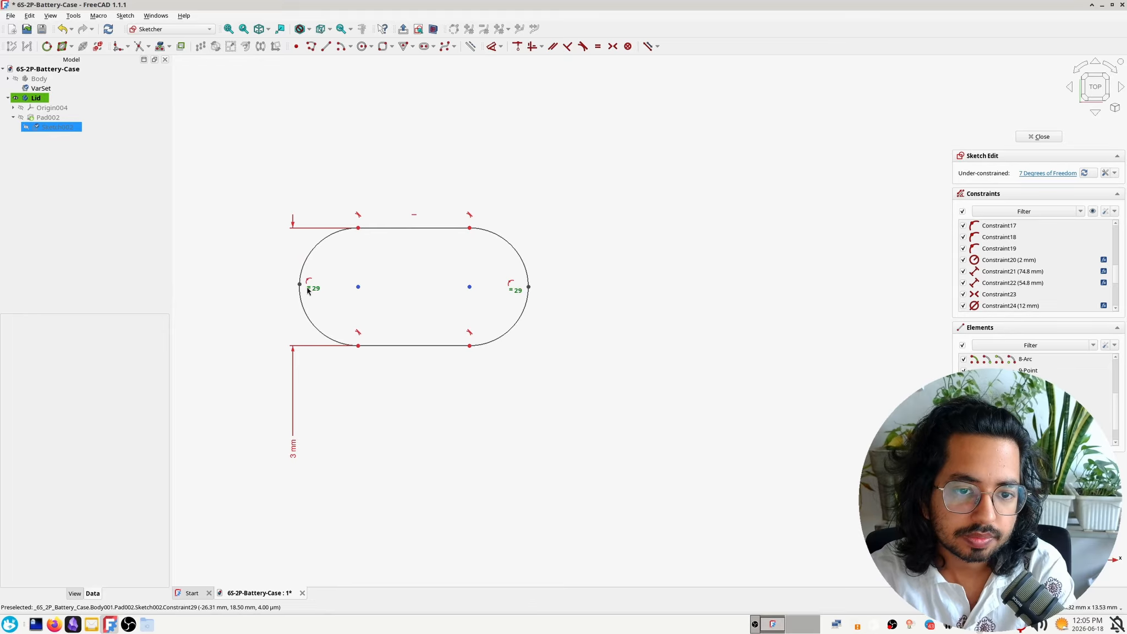
# Constrain the point on the slot's left arc horizontally to that arc's centre, and stretch the slot slightly leftward
pyautogui.moveTo(301, 287); pyautogui.dragTo(270, 289)
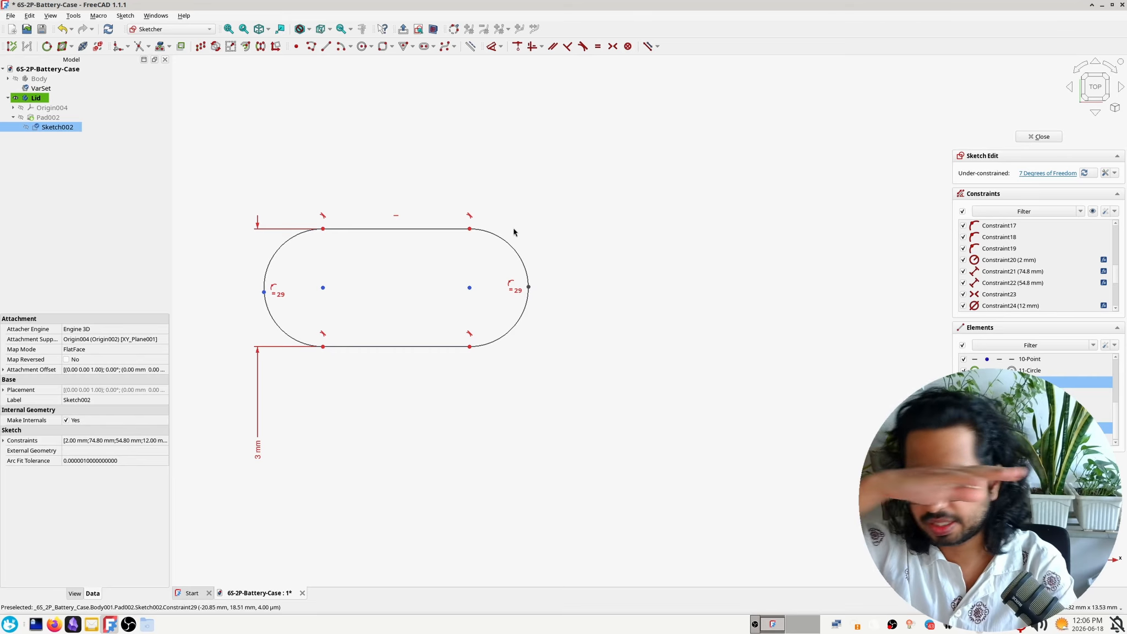
pyautogui.press('h')
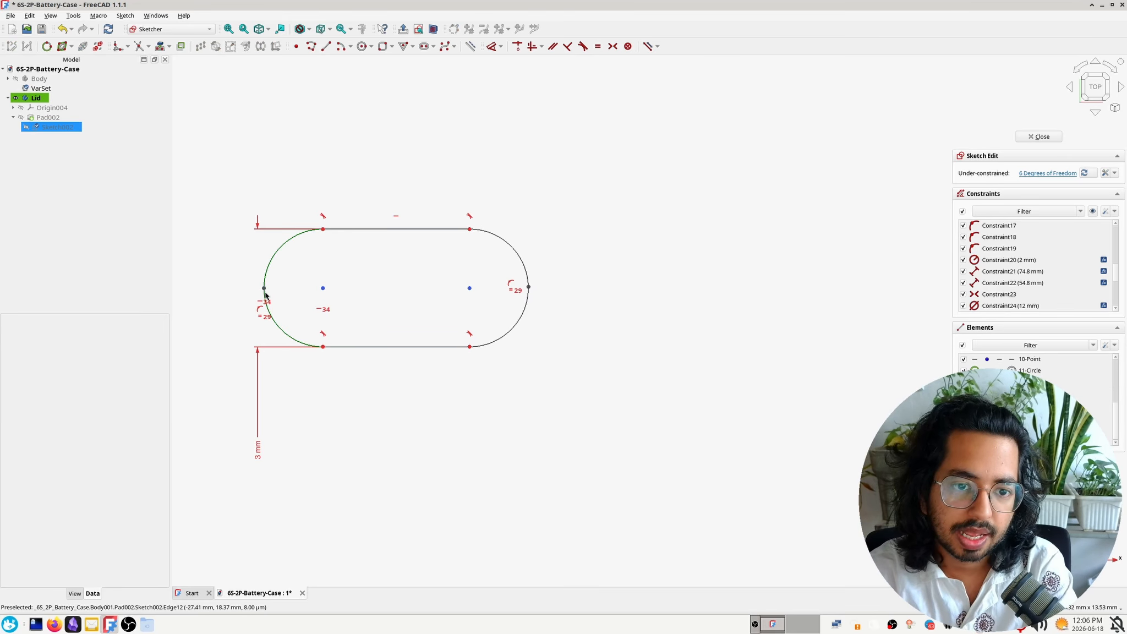
pyautogui.moveTo(265, 293)
pyautogui.mouseDown()
pyautogui.moveTo(262, 303)
pyautogui.moveTo(259, 259)
pyautogui.moveTo(259, 286)
pyautogui.mouseUp()
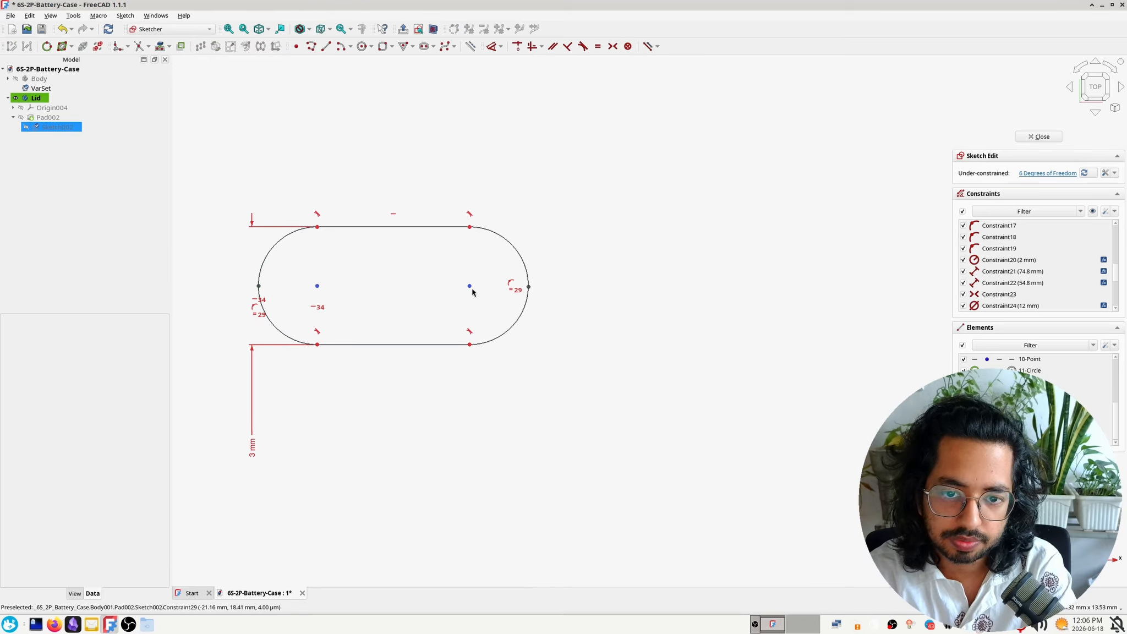
# Constrain the point on the slot's right arc horizontally to that arc's centre, and shorten the slot slightly from the right
pyautogui.click(470, 288)
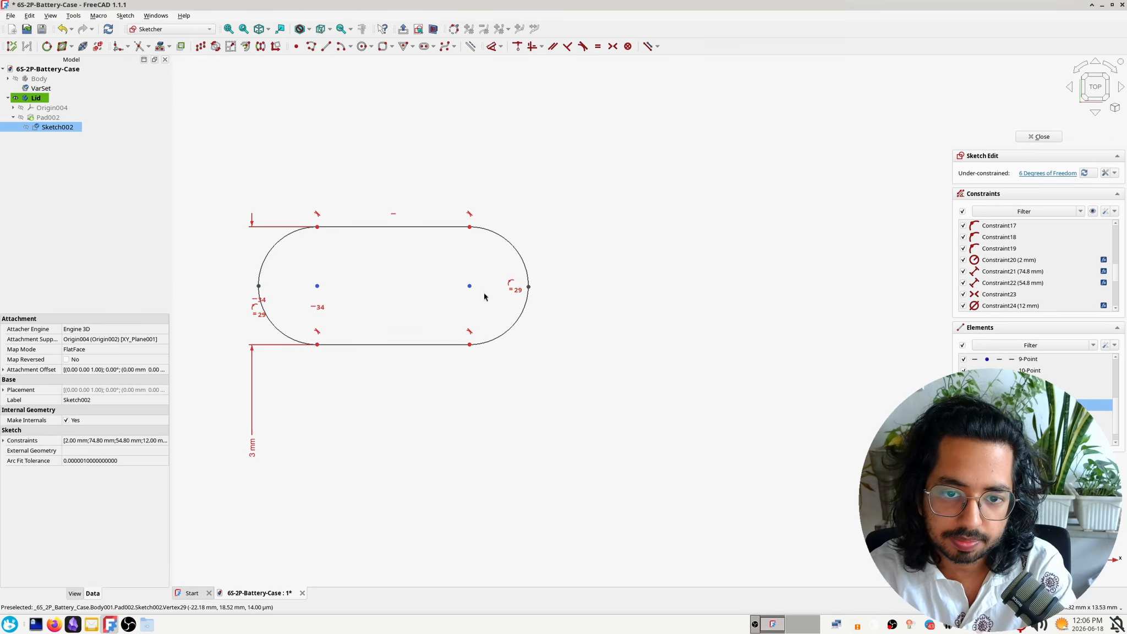
pyautogui.click(529, 288)
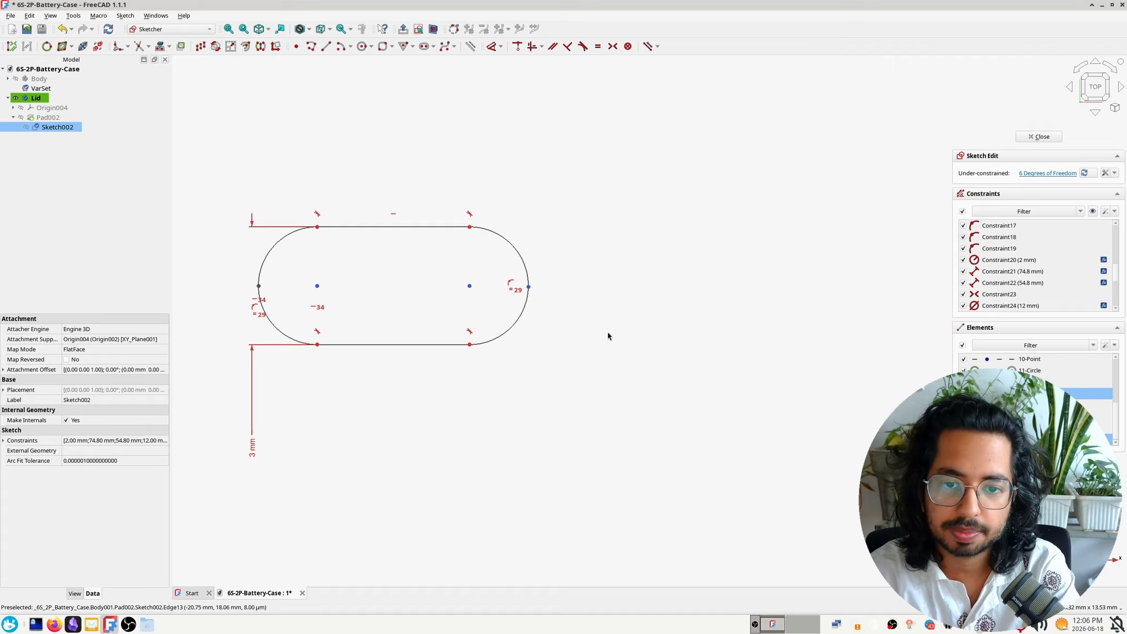
pyautogui.press('a')
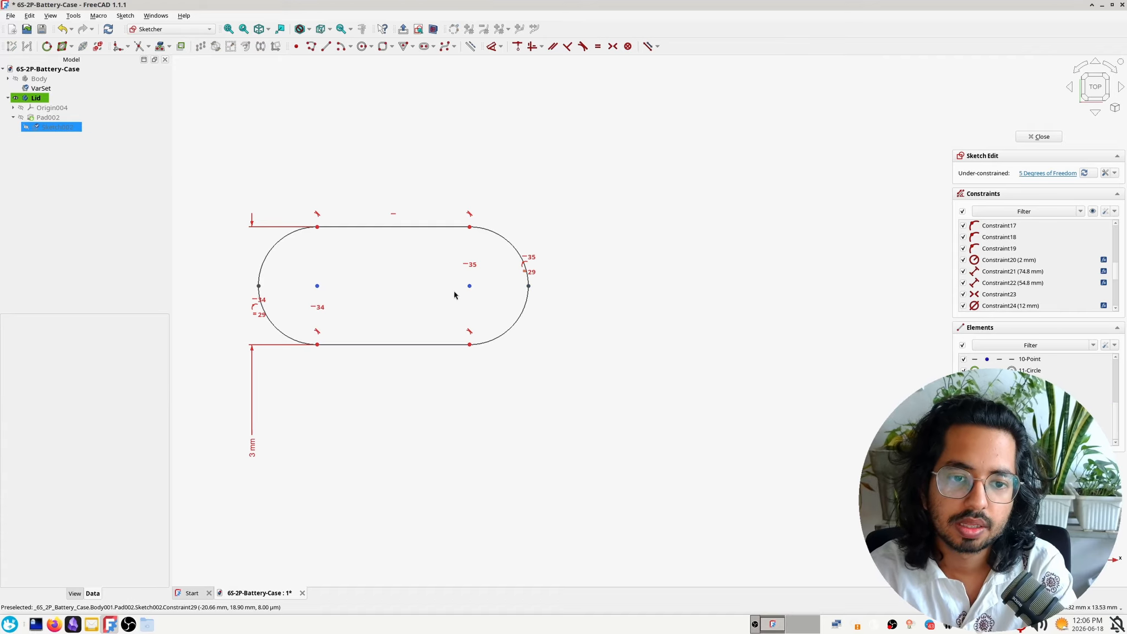
pyautogui.moveTo(470, 286)
pyautogui.mouseDown()
pyautogui.moveTo(420, 284)
pyautogui.moveTo(516, 284)
pyautogui.moveTo(446, 284)
pyautogui.mouseUp()
# Dimension the slot's overall length between its two outermost arc points as 6 mm
pyautogui.click(499, 299)
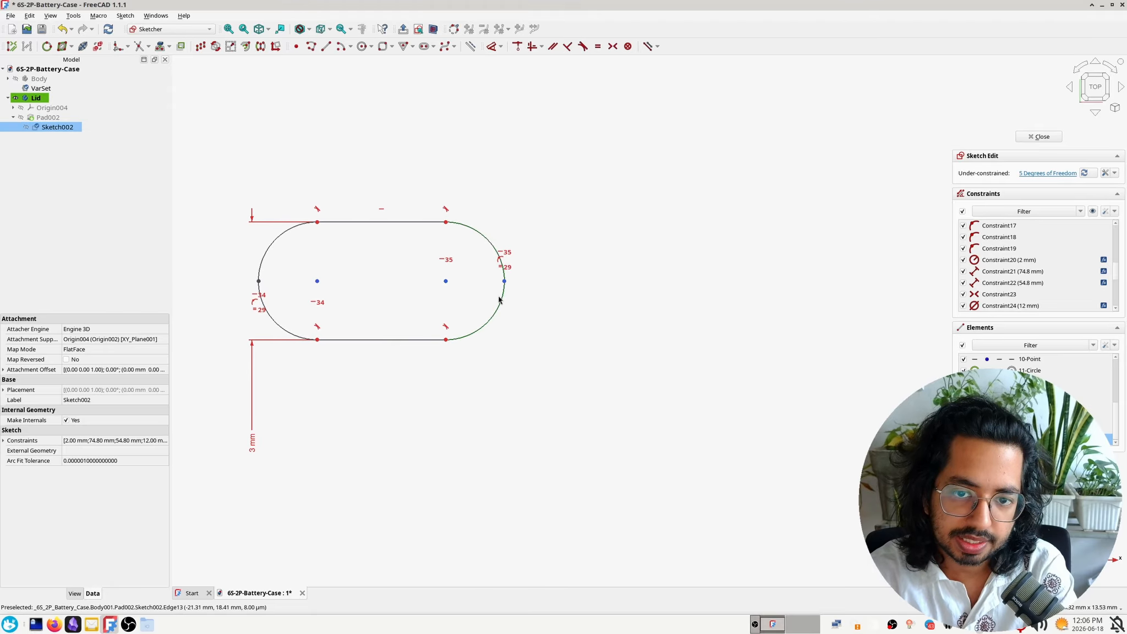
pyautogui.click(292, 306)
pyautogui.click(259, 281)
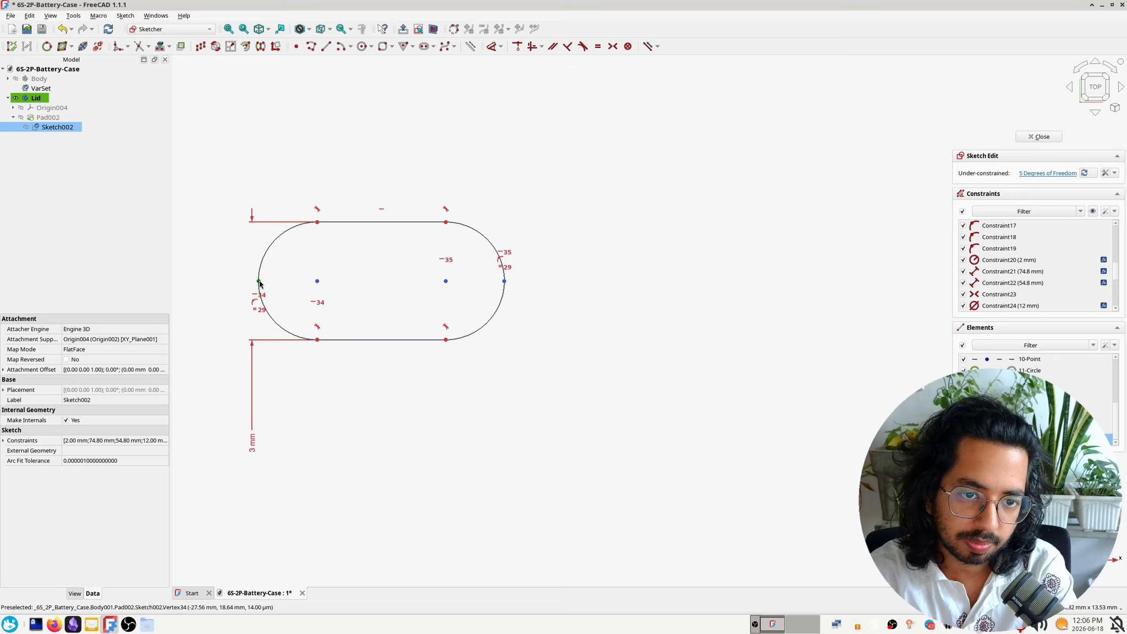
pyautogui.click(259, 282)
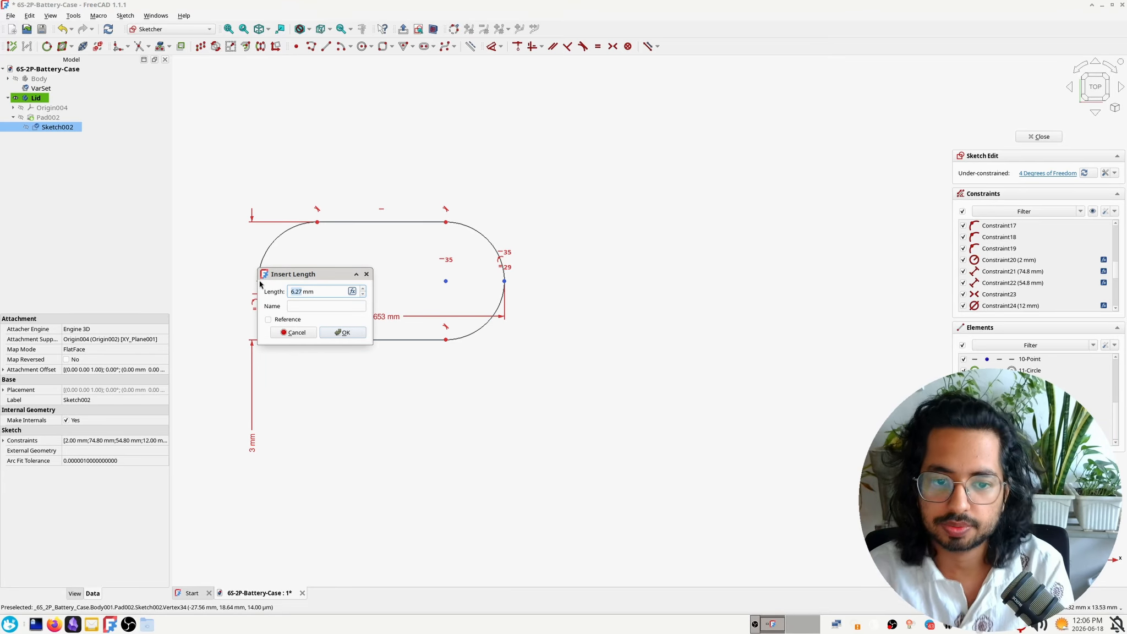
pyautogui.write('6')
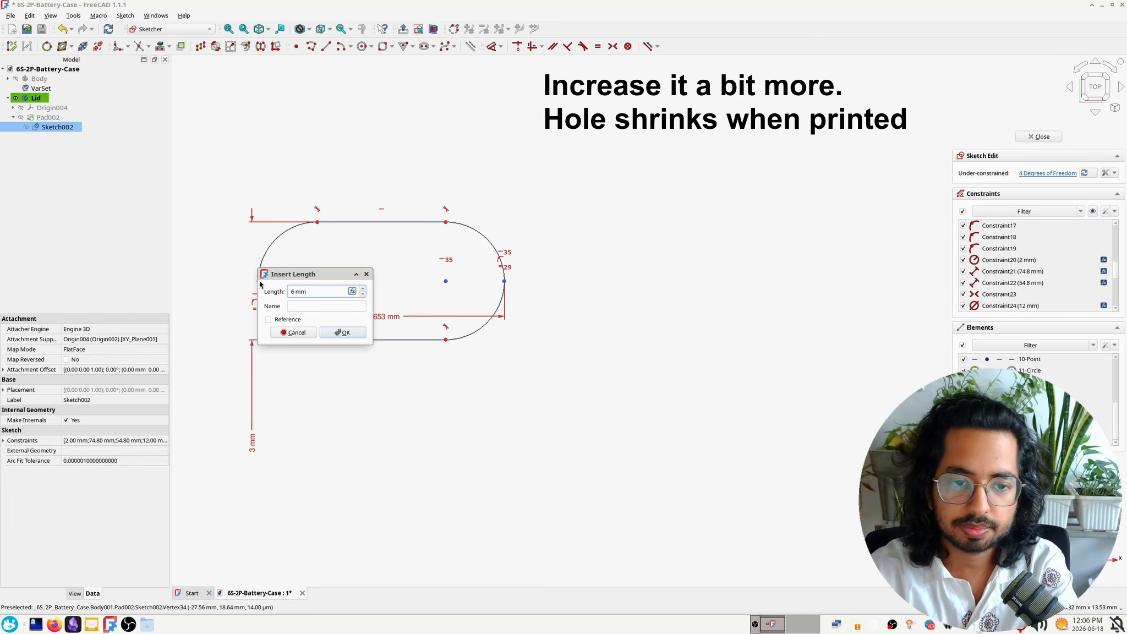
pyautogui.press('Return')
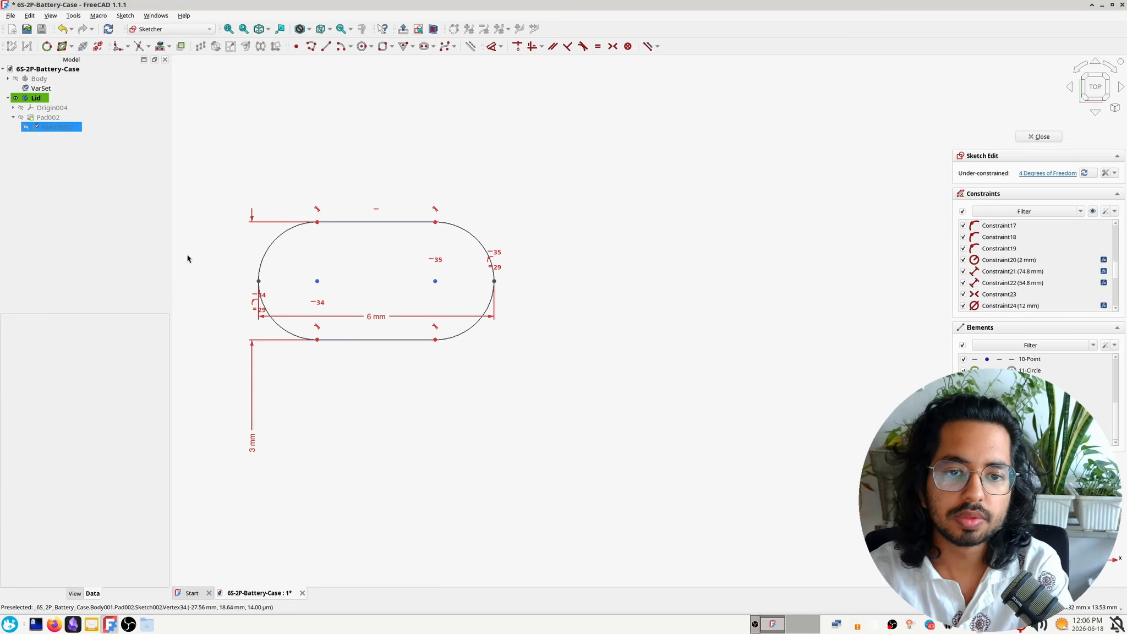
# Move the whole slot closer to the rectangle's upper-left corner and finish editing the lid's base sketch
pyautogui.scroll(-4, 257, 319)
pyautogui.scroll(-2, 257, 319)
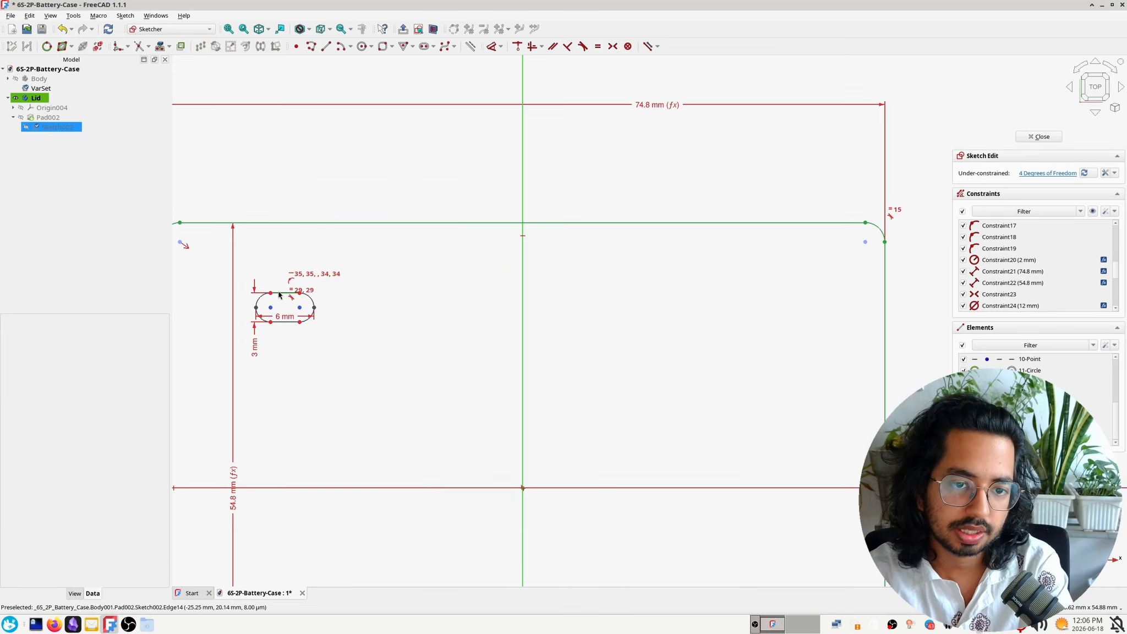
pyautogui.moveTo(281, 295)
pyautogui.mouseDown()
pyautogui.moveTo(303, 294)
pyautogui.moveTo(308, 274)
pyautogui.moveTo(286, 285)
pyautogui.mouseUp()
pyautogui.scroll(-3, 275, 313)
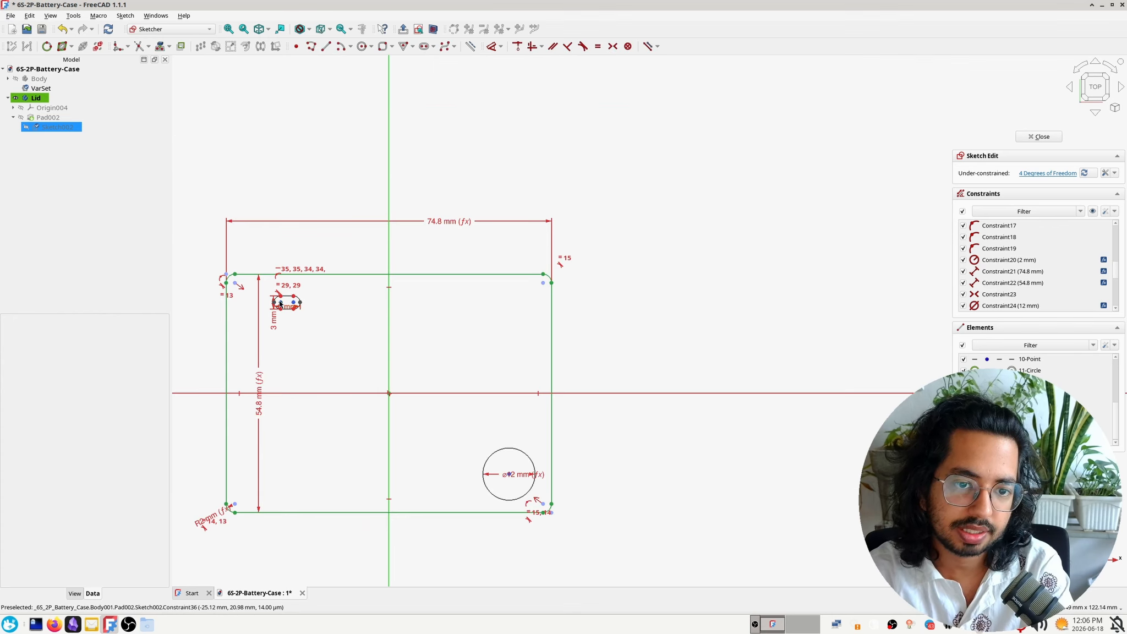
pyautogui.click(278, 302)
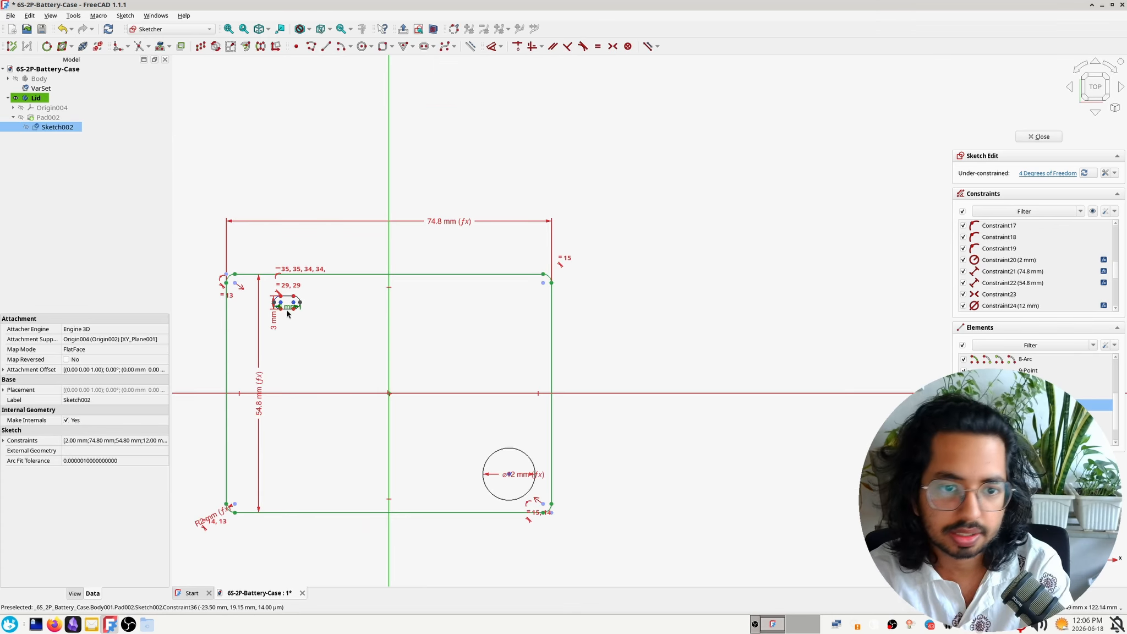
pyautogui.moveTo(281, 307); pyautogui.dragTo(254, 304)
pyautogui.click(328, 329)
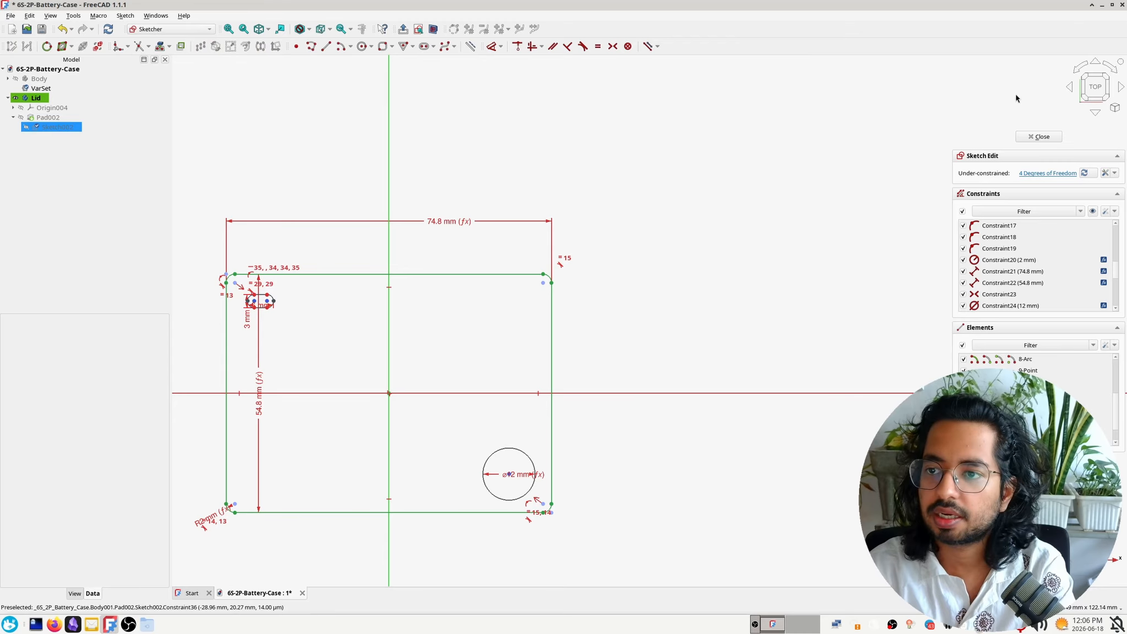
pyautogui.click(1042, 139)
pyautogui.moveTo(869, 366)
pyautogui.mouseDown(button='middle')
pyautogui.moveTo(900, 377)
pyautogui.moveTo(905, 359)
pyautogui.mouseUp(button='middle')
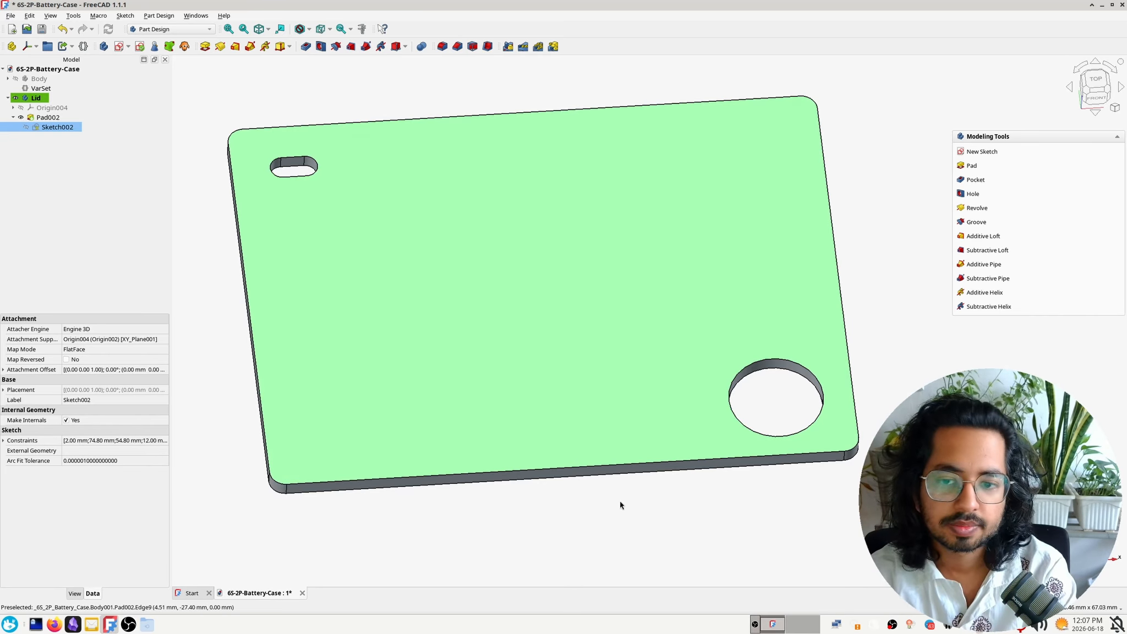
pyautogui.moveTo(620, 501)
pyautogui.mouseDown(button='middle')
pyautogui.moveTo(612, 405)
pyautogui.moveTo(554, 521)
pyautogui.moveTo(591, 504)
pyautogui.mouseUp(button='middle')
# Start a new sketch on the lid's top face and hide the lid's pad
pyautogui.click(211, 178)
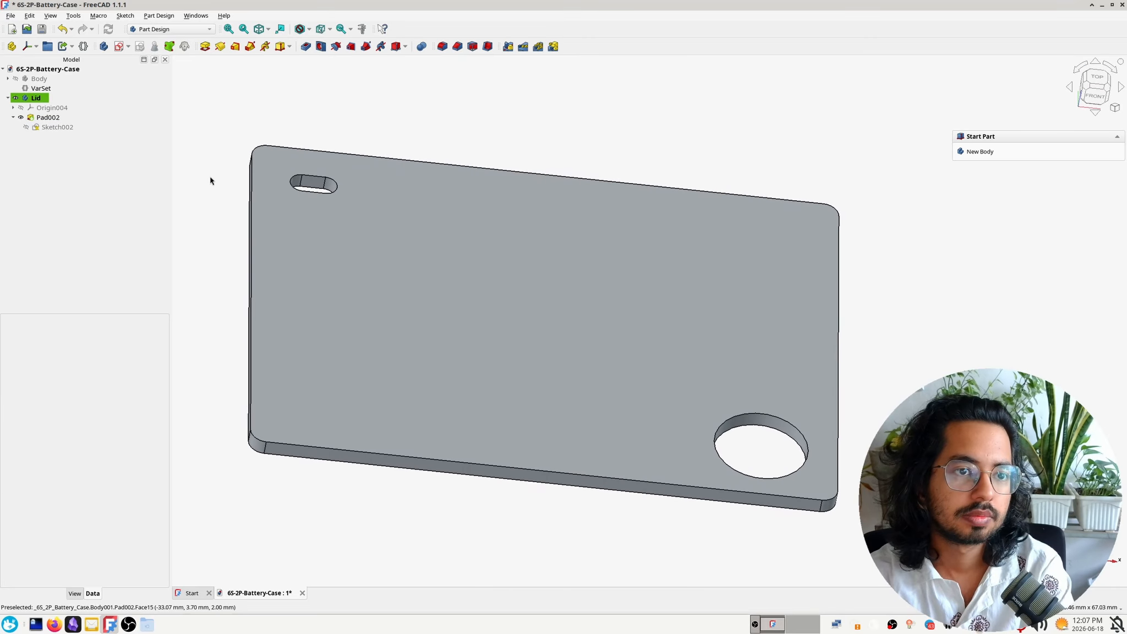
pyautogui.click(121, 50)
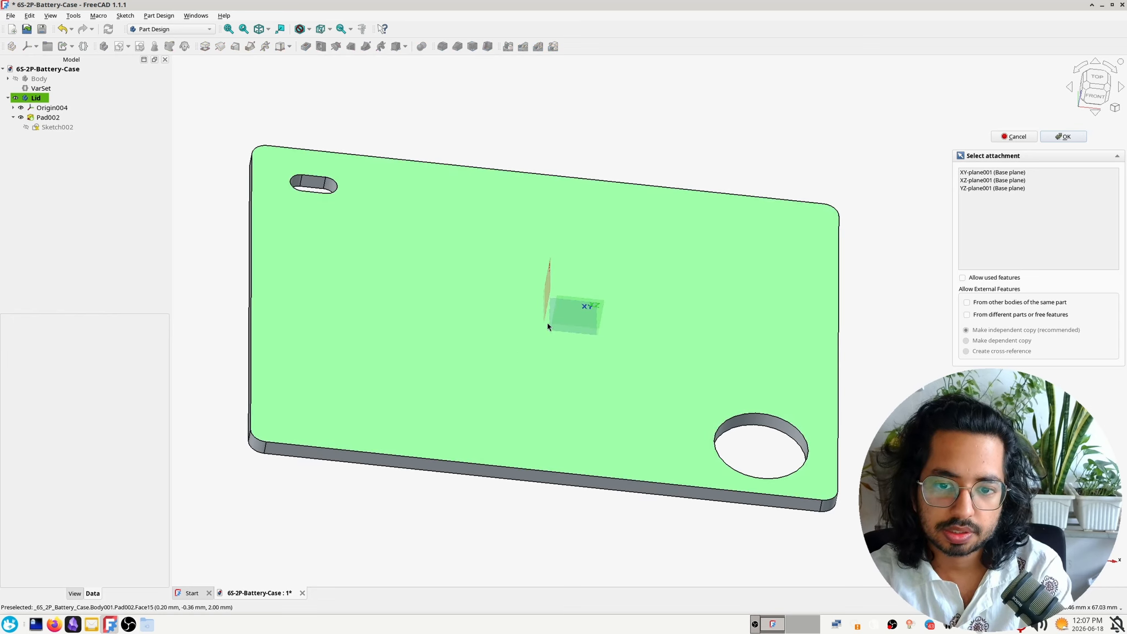
pyautogui.click(547, 336)
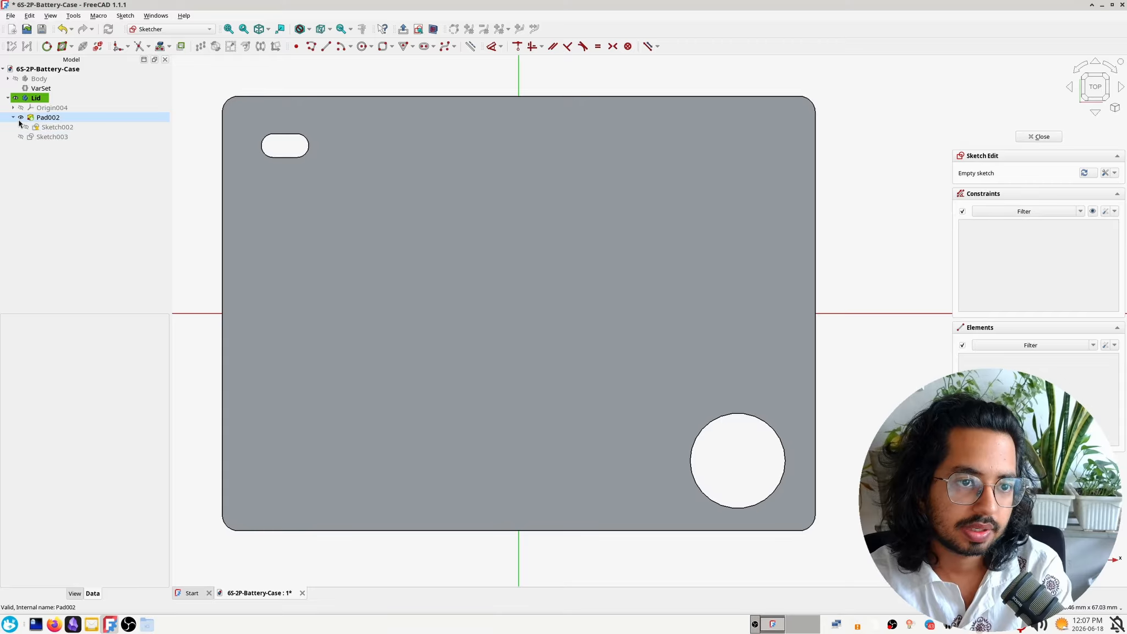
pyautogui.click(21, 117)
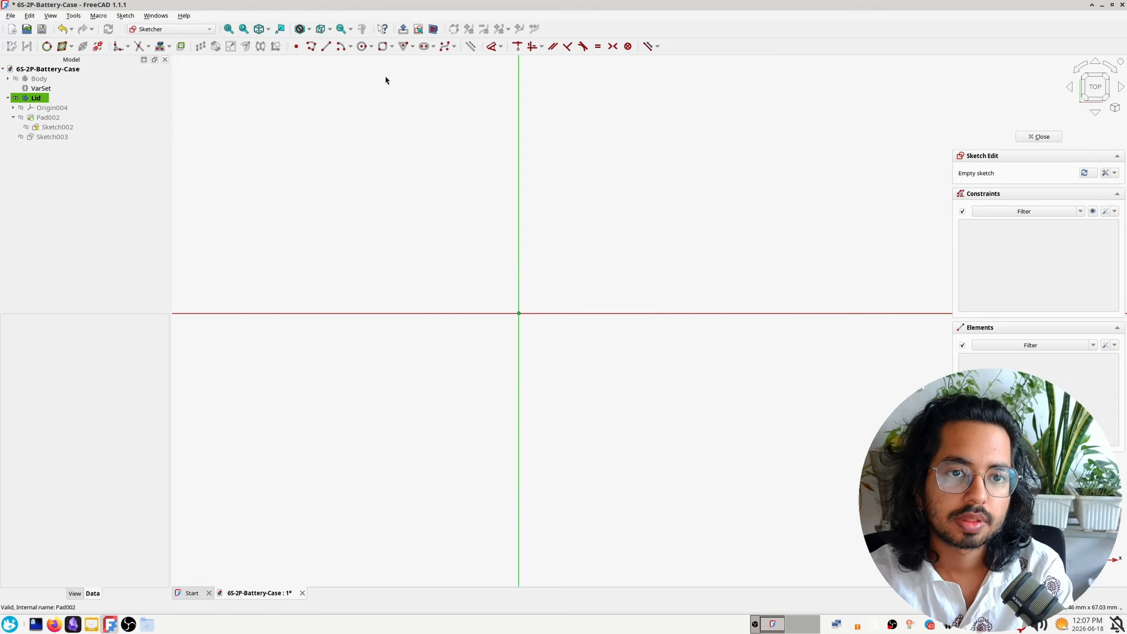
# Sketch a rounded rectangle about 50 mm by 37 mm around the origin with a 2 mm corner radius
pyautogui.click(389, 48)
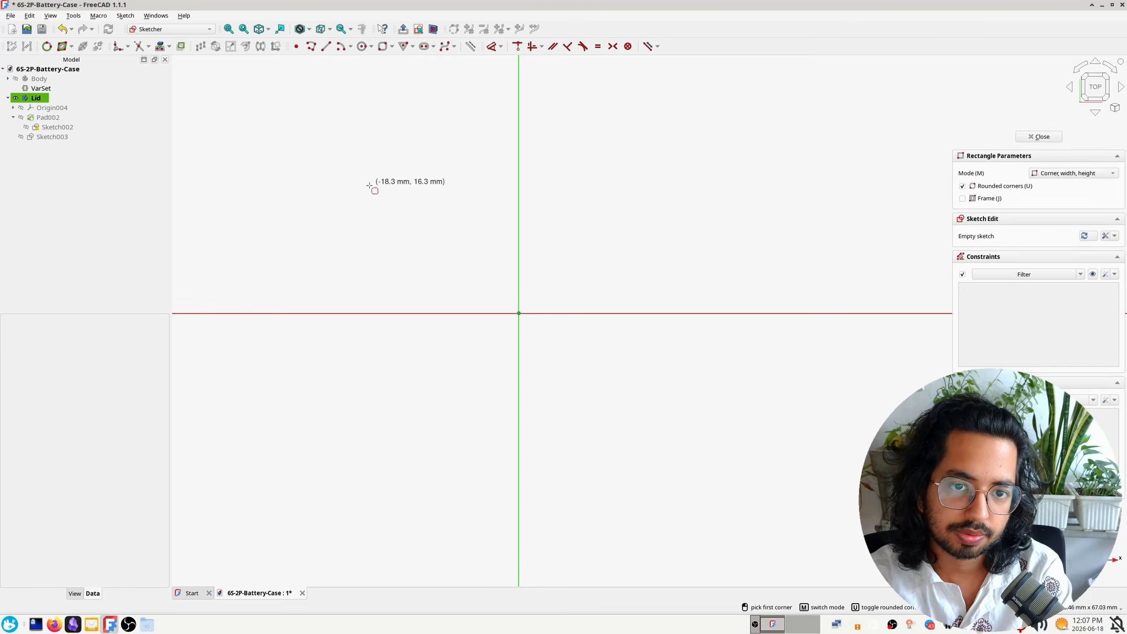
pyautogui.click(343, 170)
pyautogui.click(740, 464)
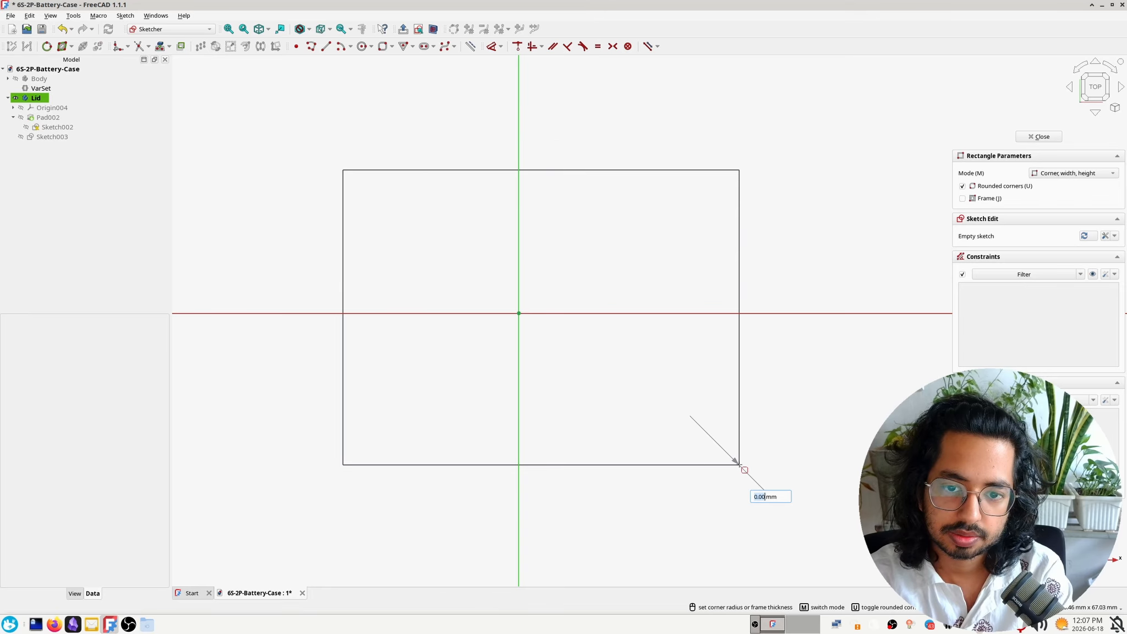
pyautogui.write('2')
pyautogui.press('Return')
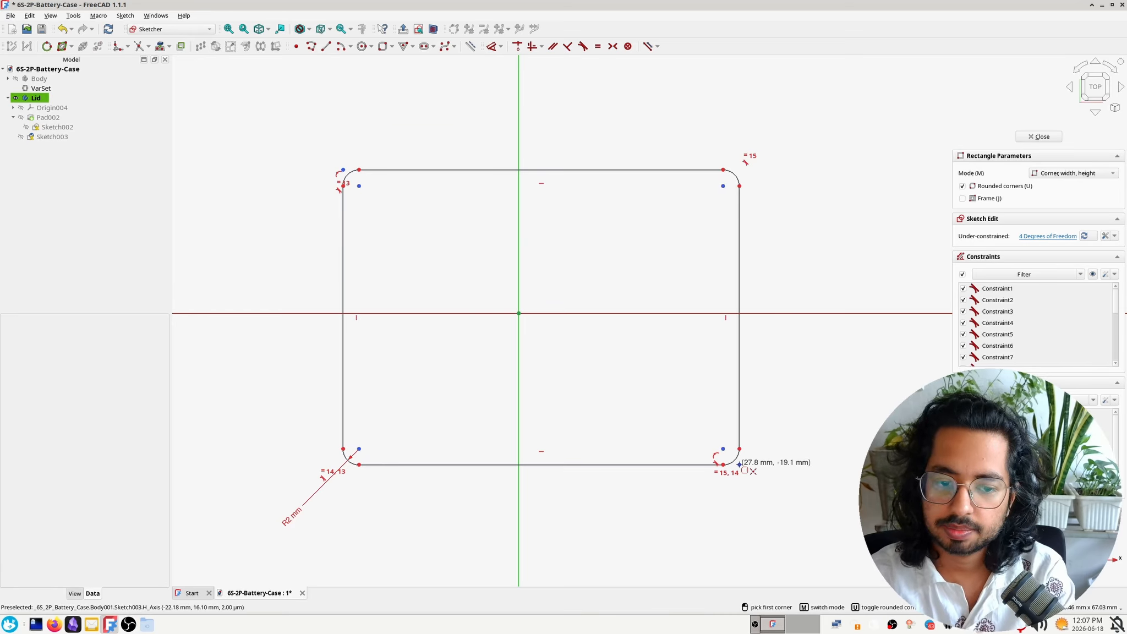
# Link the rectangle's corner radius to the expression VarSet.fillet
pyautogui.doubleClick(296, 519)
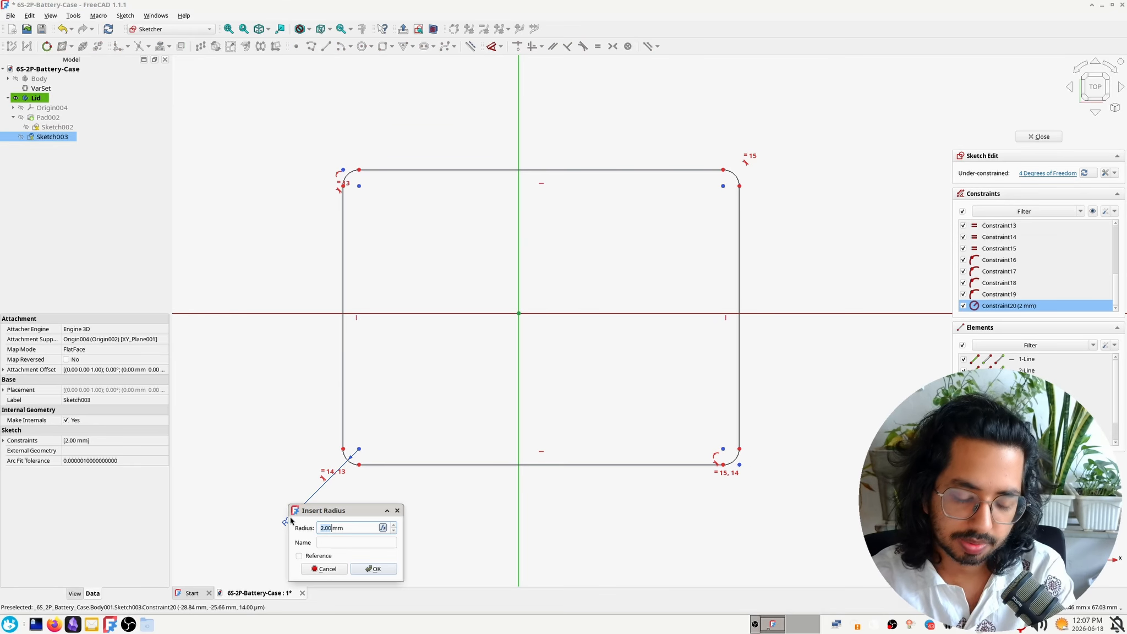
pyautogui.write('=VarSet.')
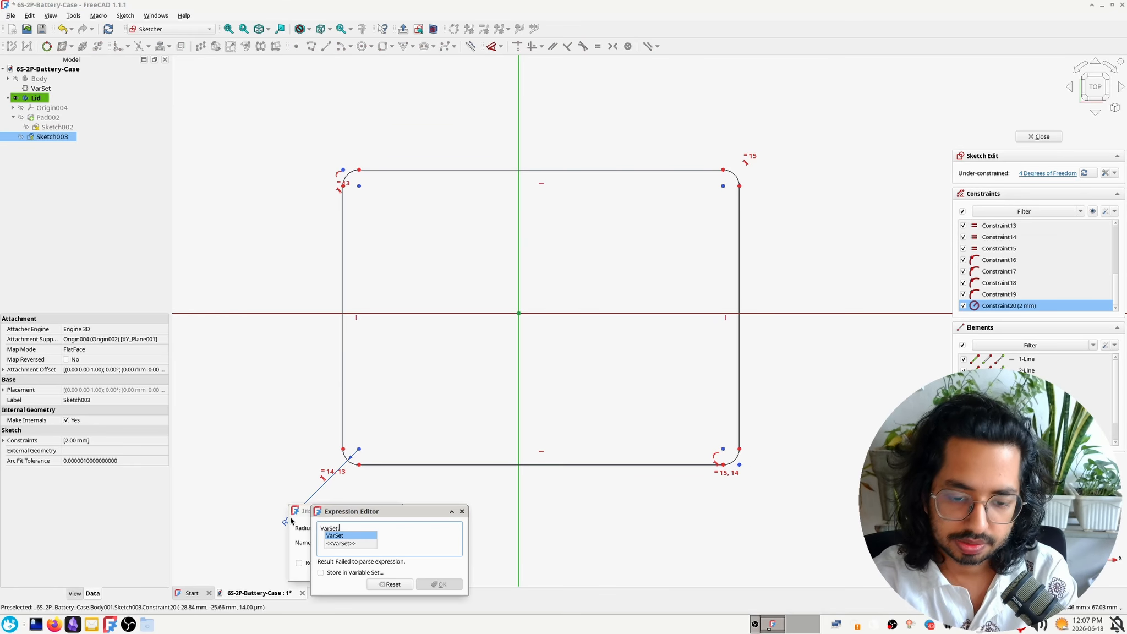
pyautogui.write('Fillet')
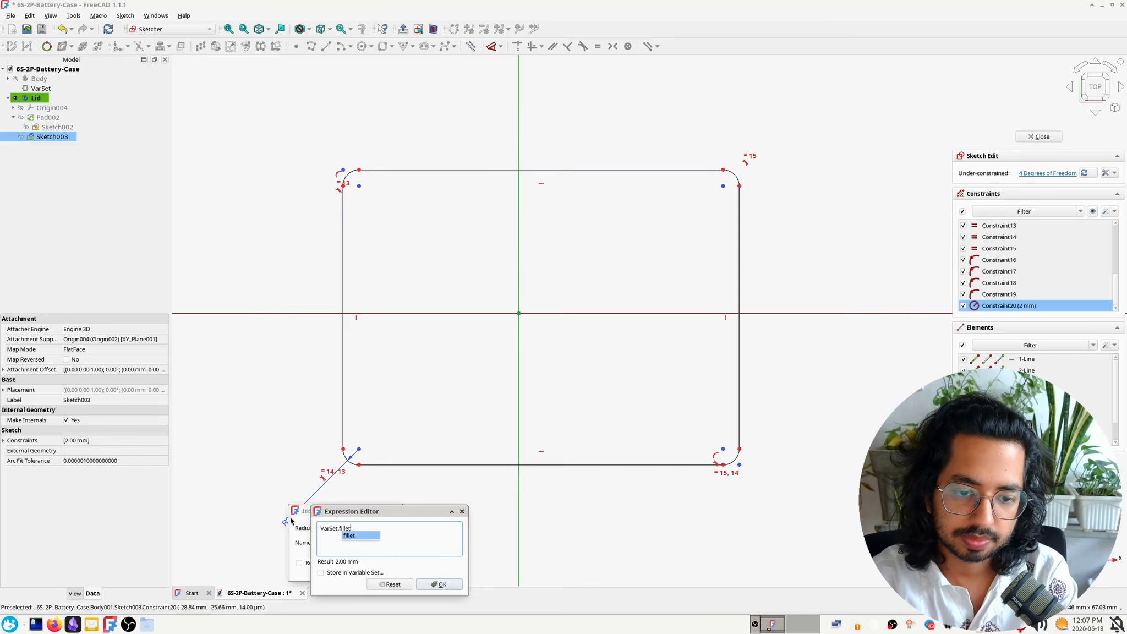
pyautogui.press('Return')
pyautogui.press('Return')
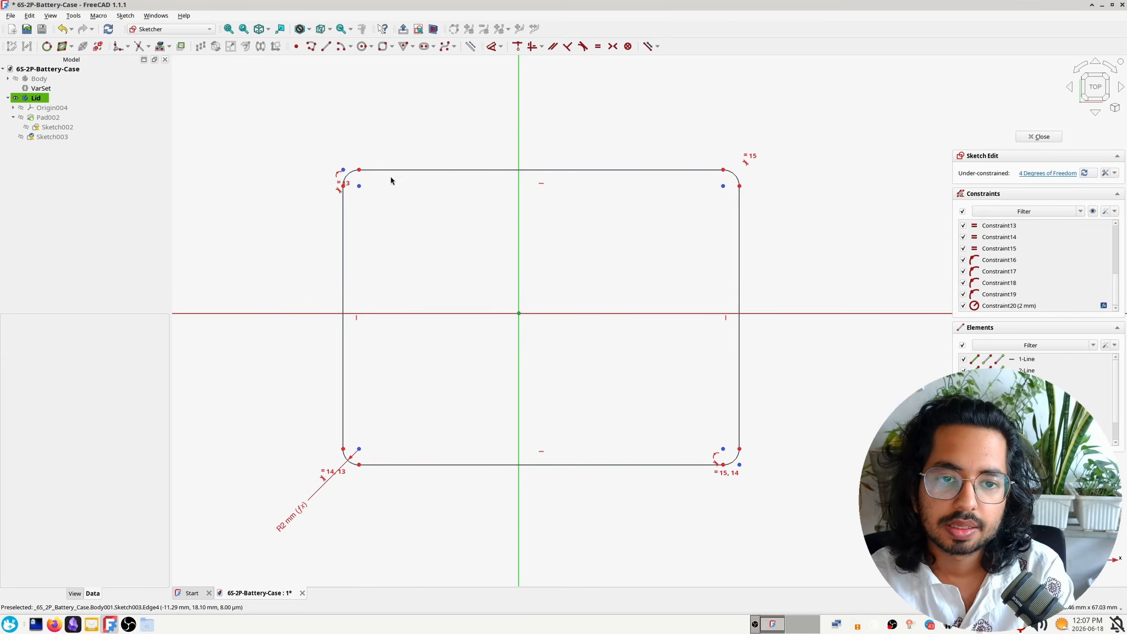
# Dimension the rectangle's horizontal length between its left and right sides with the expression VarSet.inner_len
pyautogui.click(343, 186)
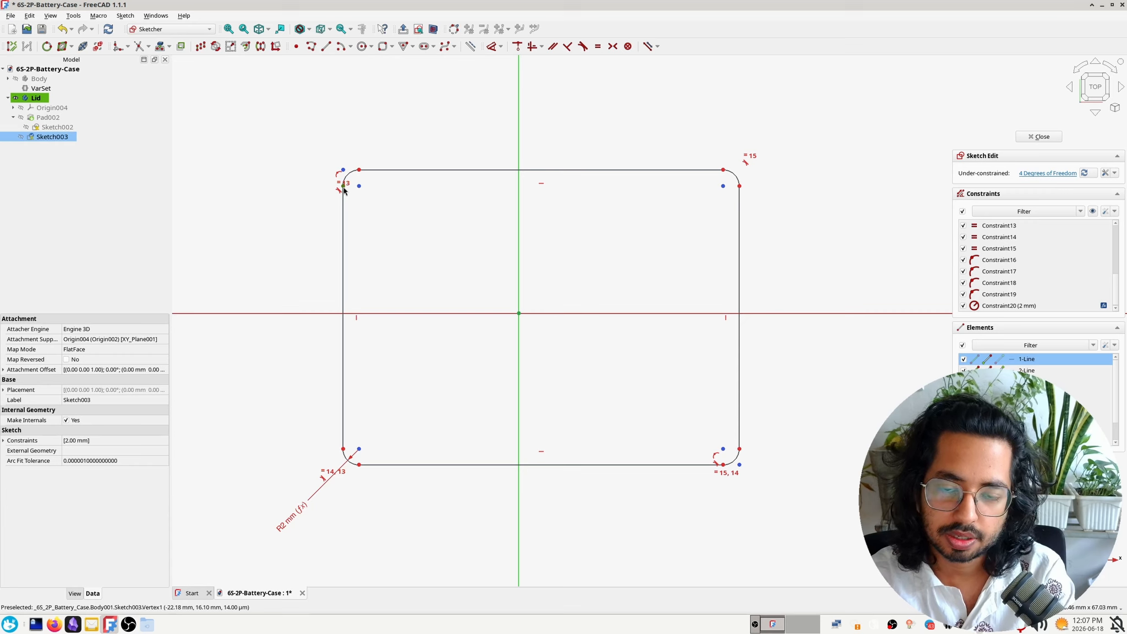
pyautogui.click(738, 186)
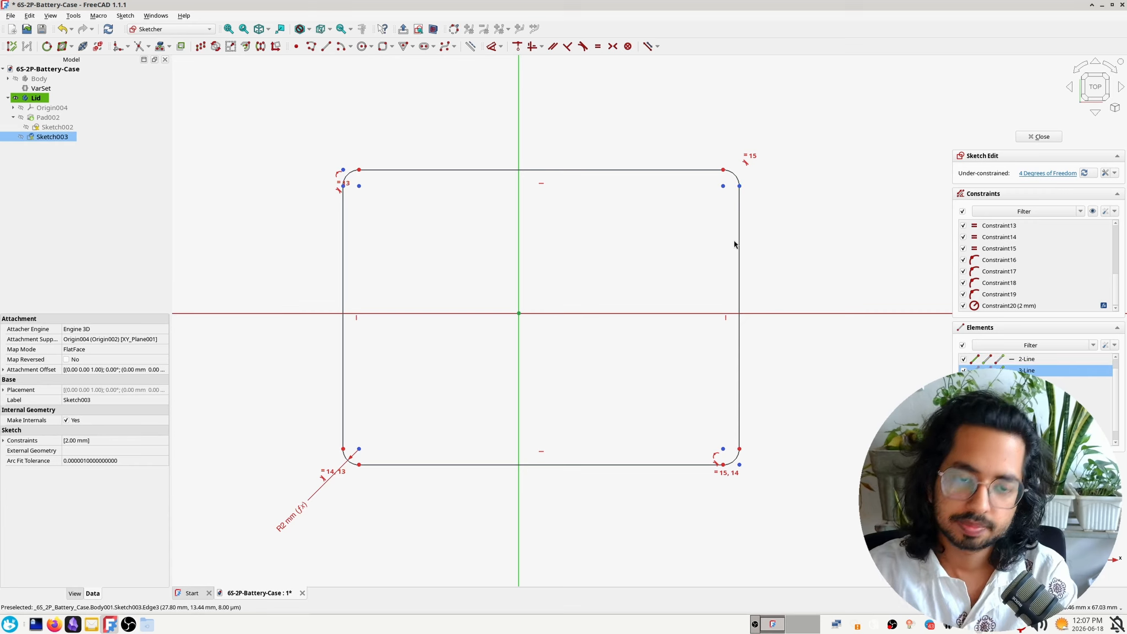
pyautogui.press('l')
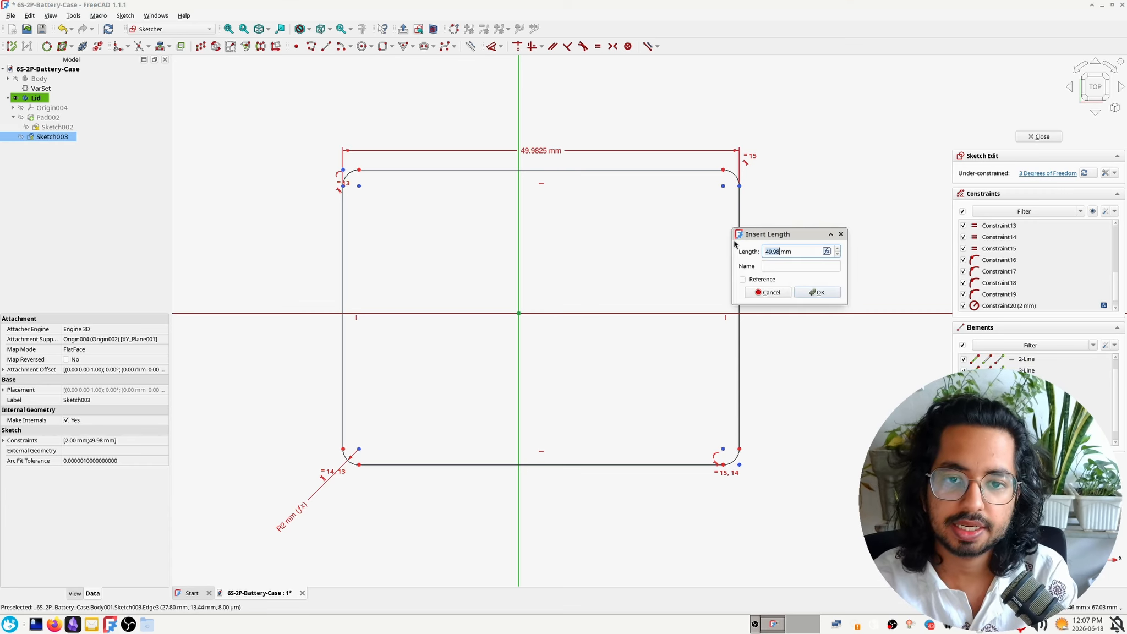
pyautogui.press('=')
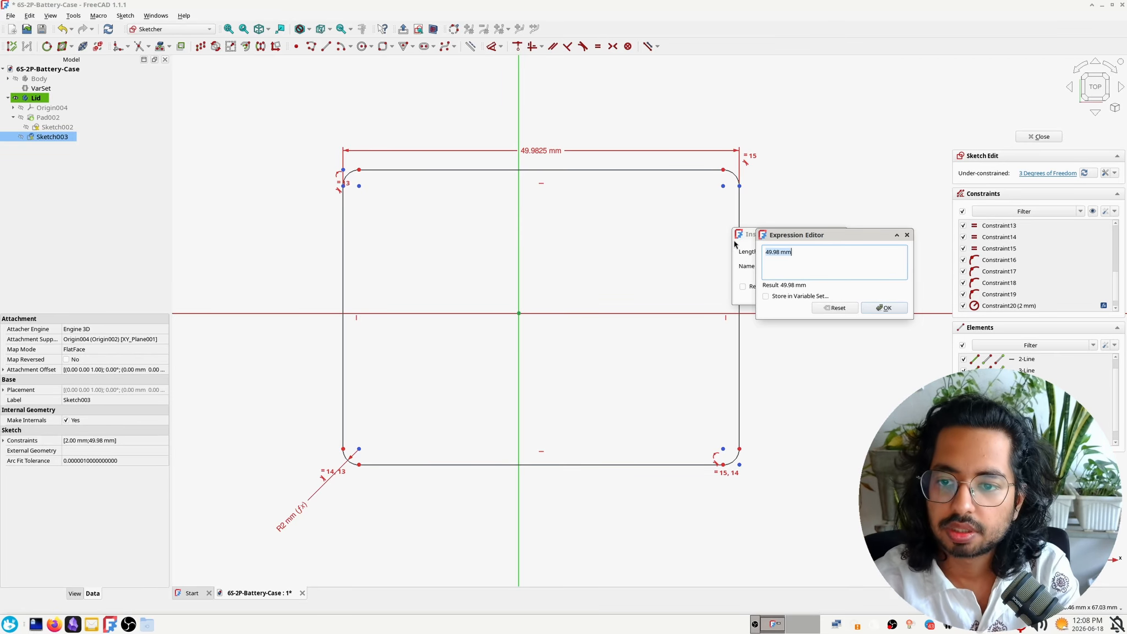
pyautogui.write('VarSet.inn')
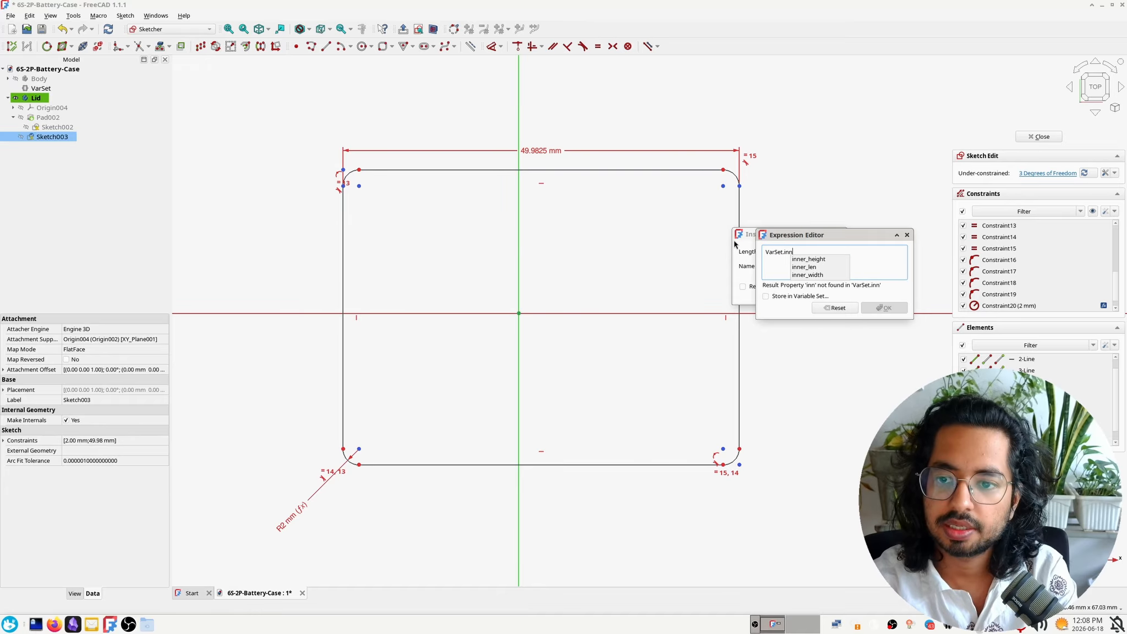
pyautogui.press('Down')
pyautogui.press('Down')
pyautogui.press('Return')
pyautogui.press('Return')
pyautogui.press('Return')
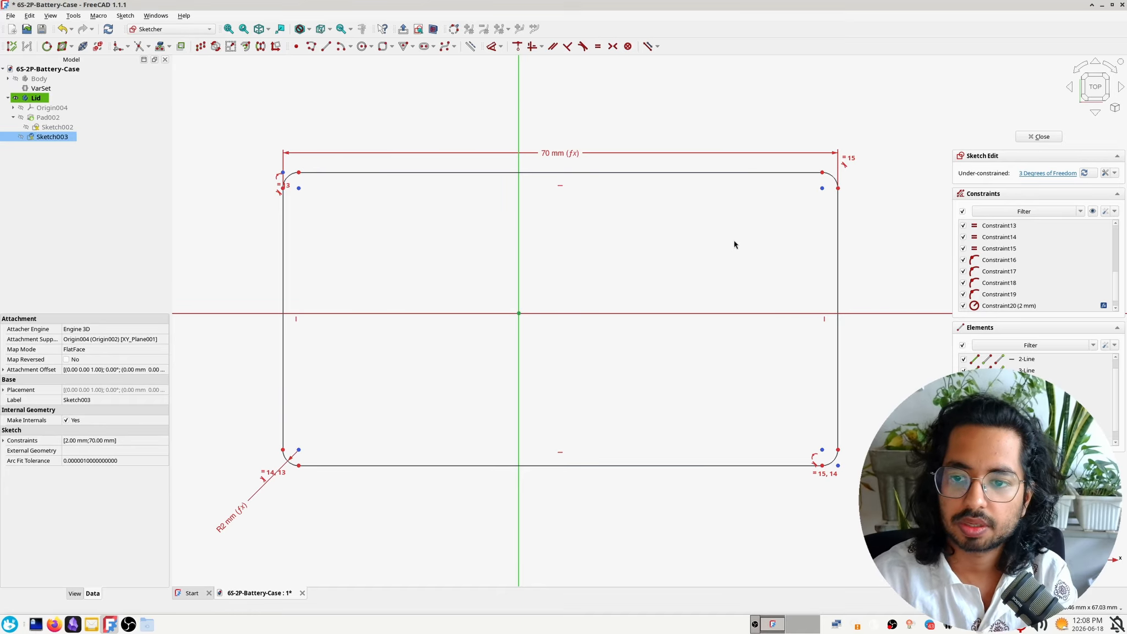
# Dimension the rectangle's vertical size between its upper and lower edges with the expression VarSet.inner_width
pyautogui.click(298, 174)
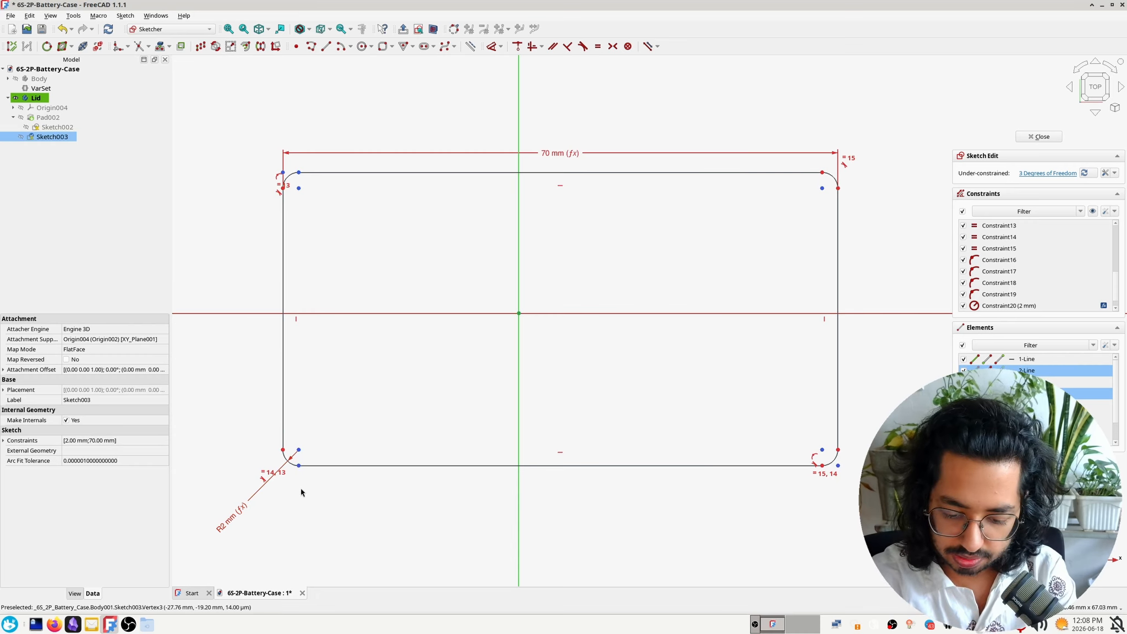
pyautogui.press('i')
pyautogui.press('=')
pyautogui.write('VarSet.in')
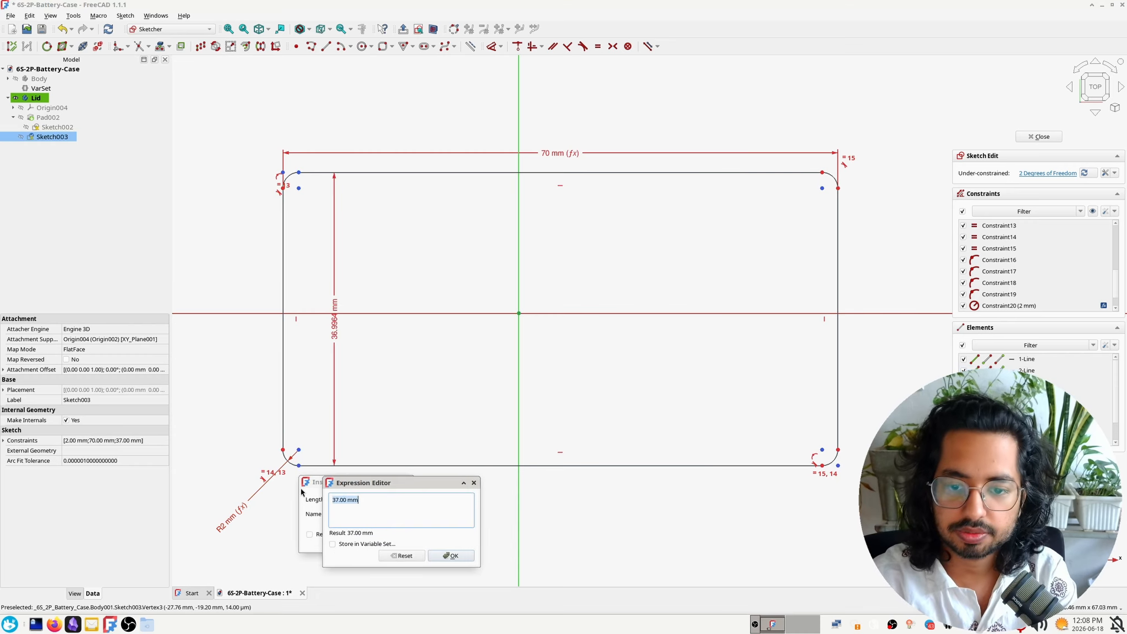
pyautogui.write('n')
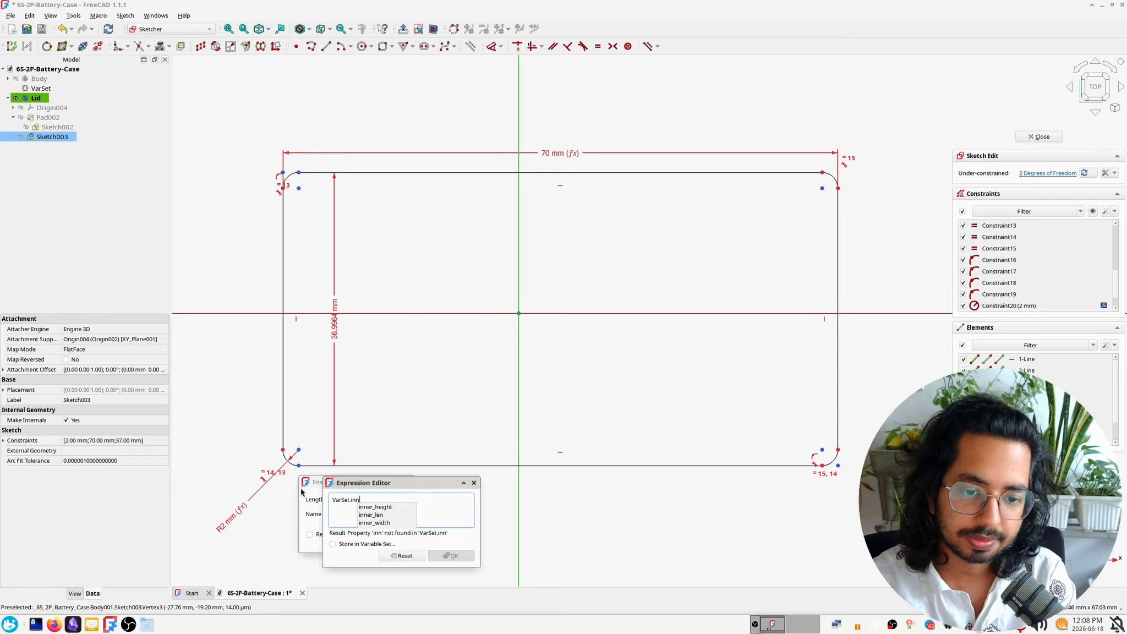
pyautogui.press('Down')
pyautogui.press('Down')
pyautogui.press('Down')
pyautogui.press('Return')
pyautogui.press('Return')
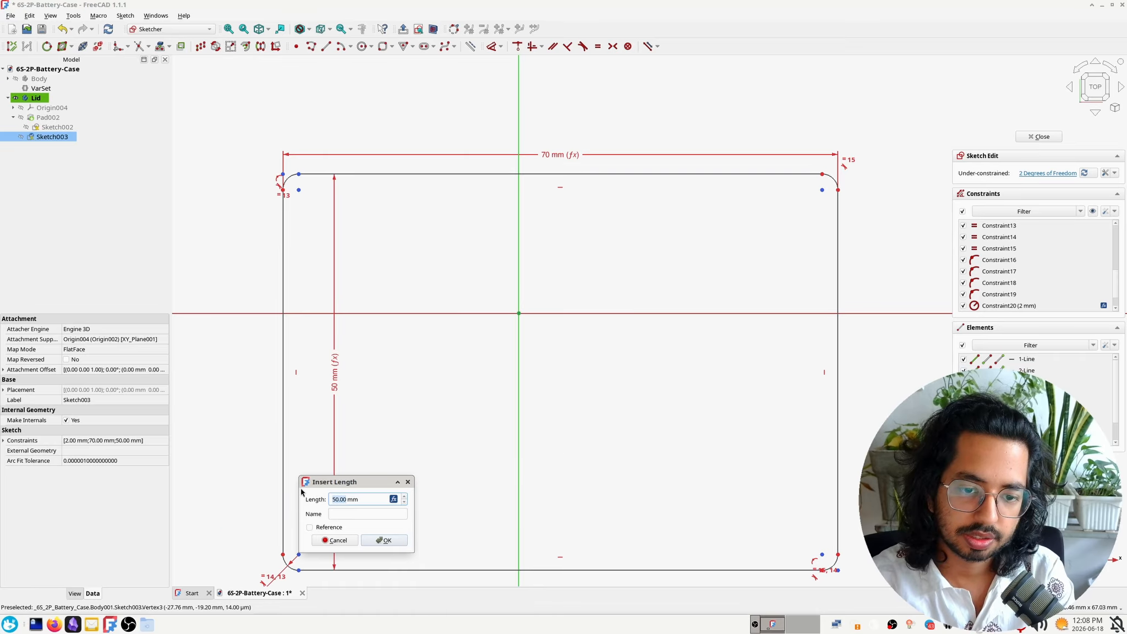
pyautogui.click(397, 539)
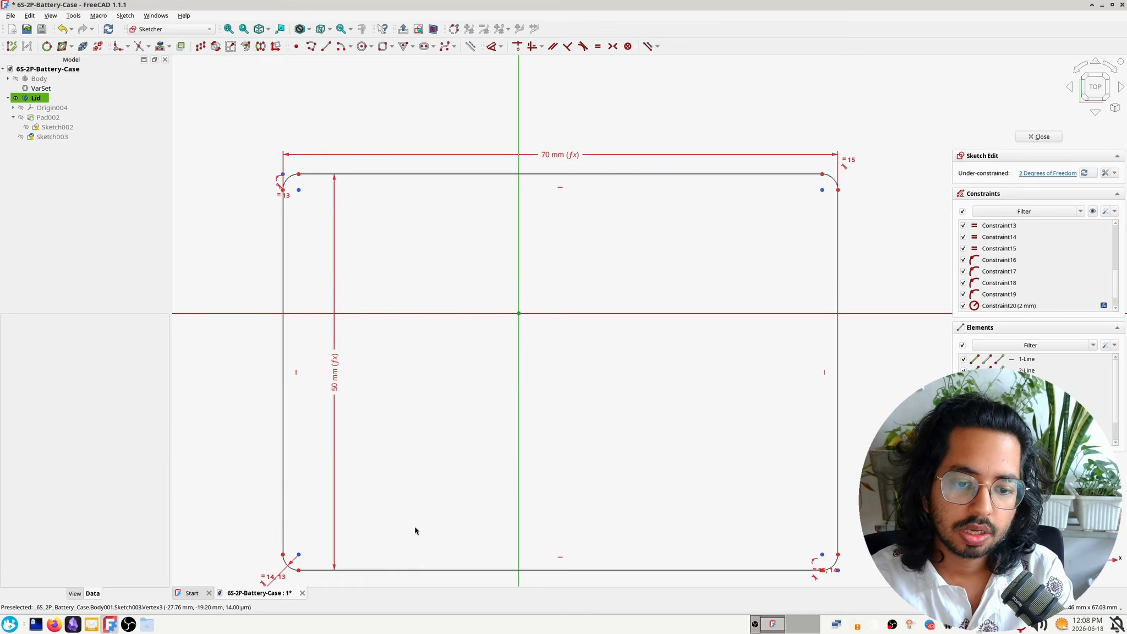
# Constrain two diagonally opposite corner centres of the rounded rectangle symmetrically about the origin and finish the sketch
pyautogui.moveTo(607, 173)
pyautogui.mouseDown()
pyautogui.moveTo(594, 107)
pyautogui.moveTo(578, 129)
pyautogui.moveTo(584, 122)
pyautogui.mouseUp()
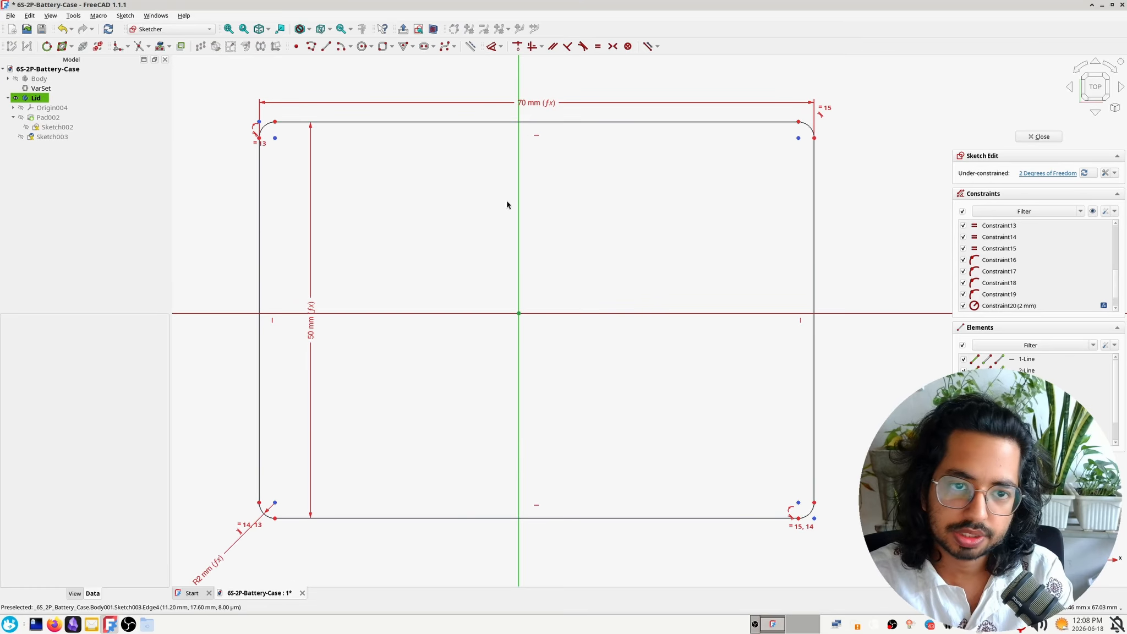
pyautogui.click(275, 139)
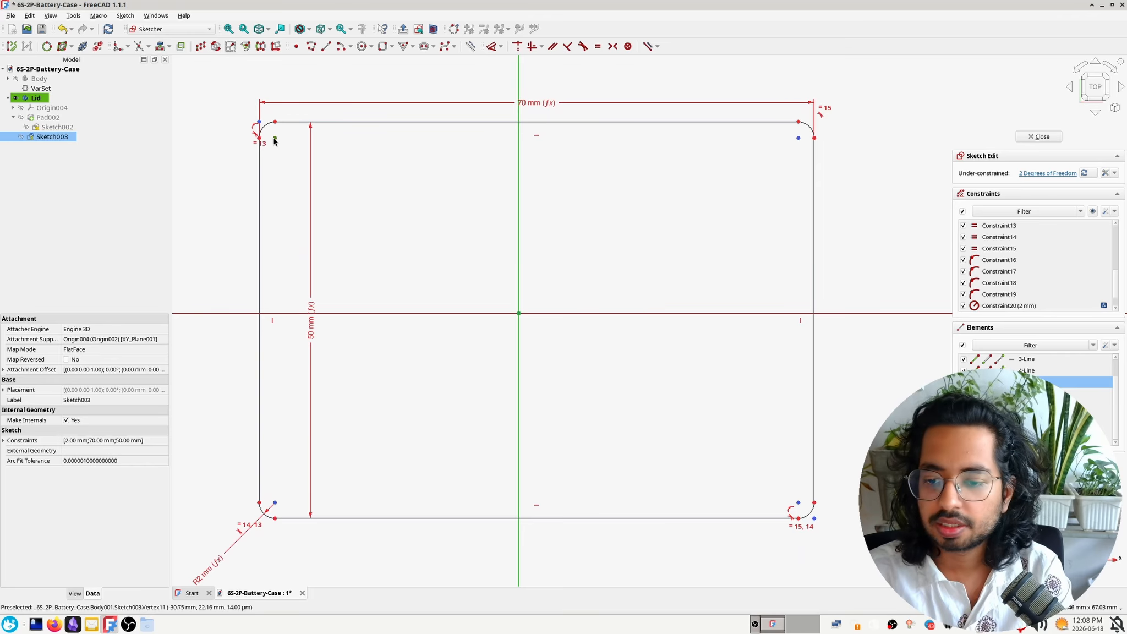
pyautogui.click(801, 504)
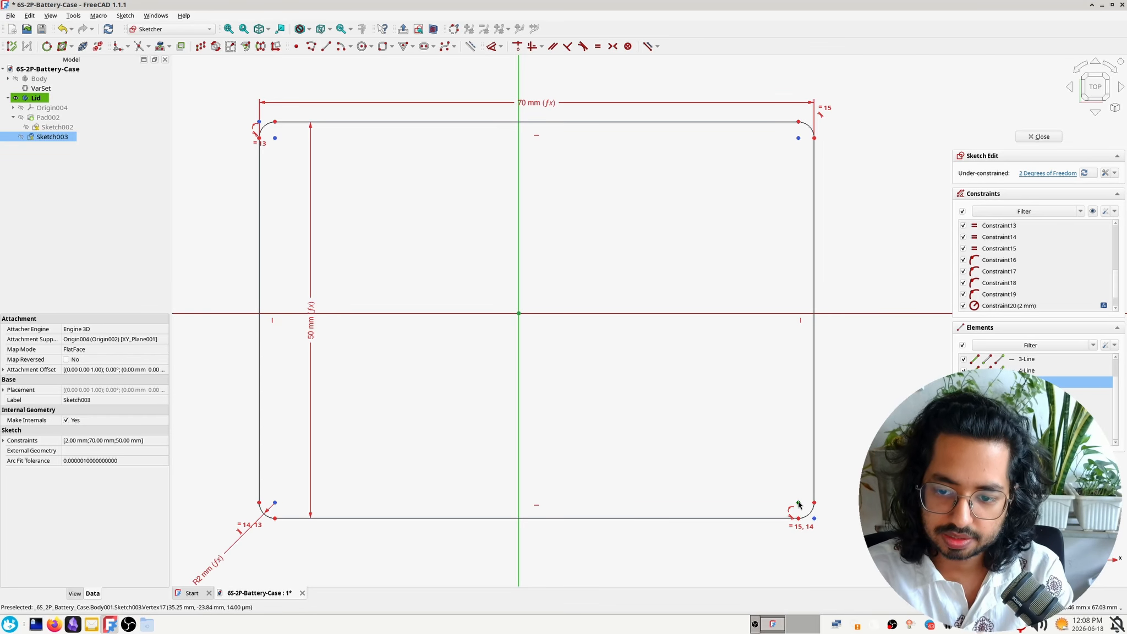
pyautogui.scroll(2, 524, 325)
pyautogui.scroll(2, 524, 325)
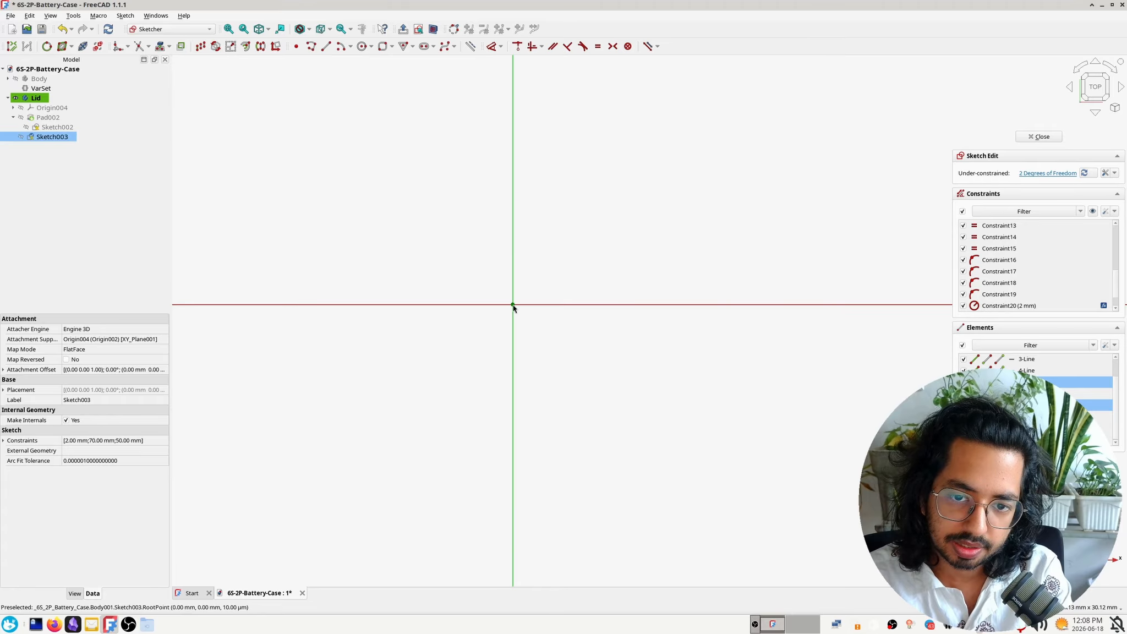
pyautogui.scroll(-5, 602, 339)
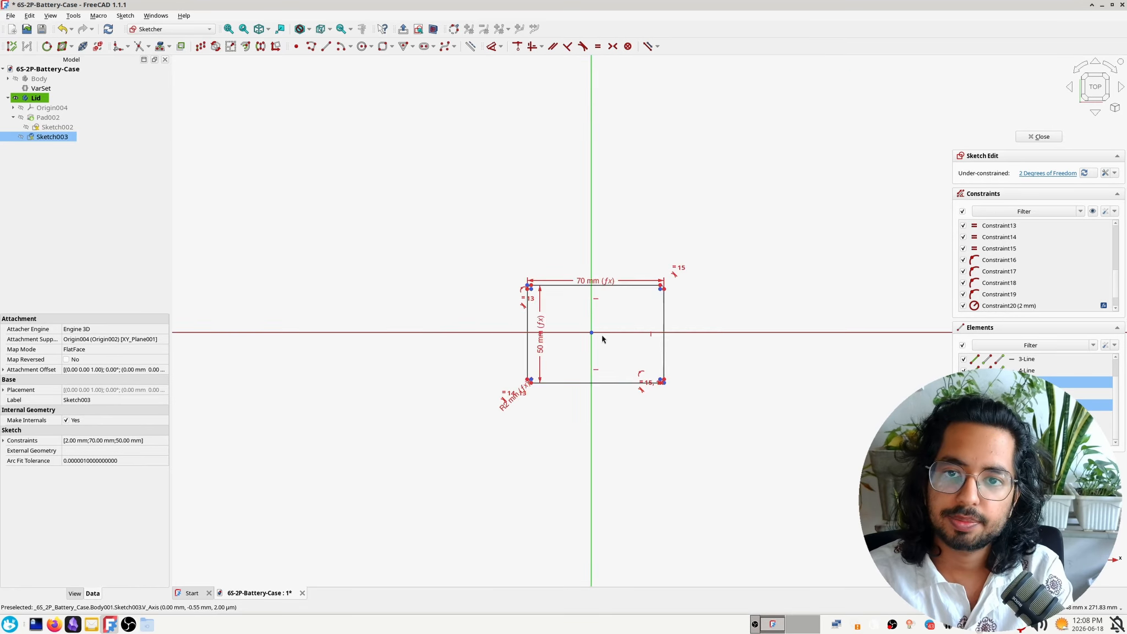
pyautogui.scroll(-3, 603, 340)
pyautogui.scroll(3, 602, 327)
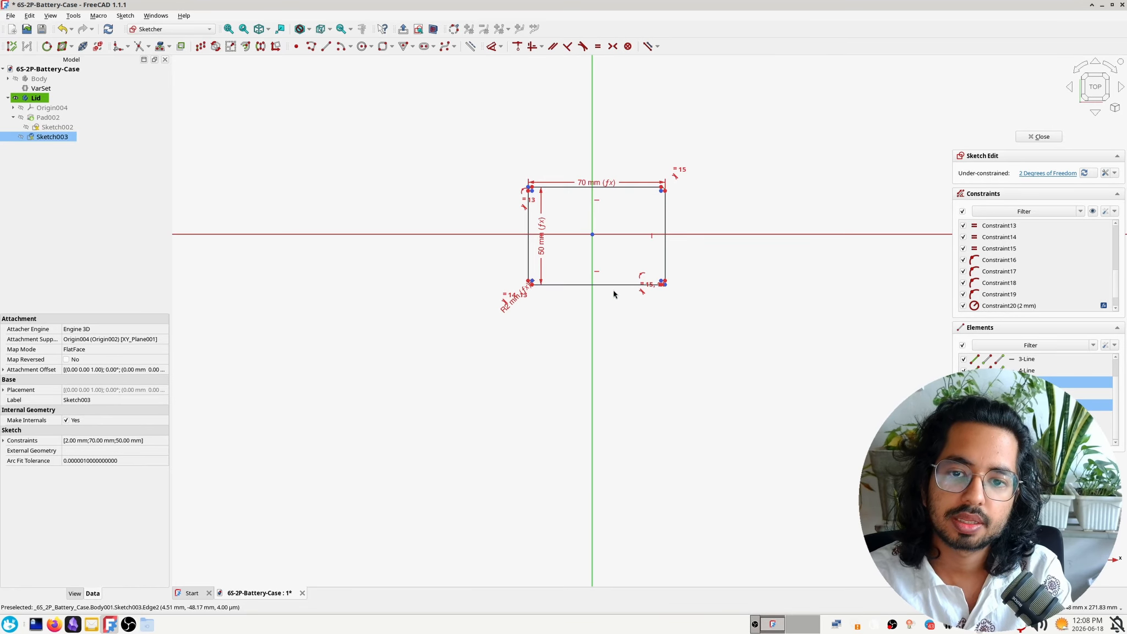
pyautogui.click(613, 46)
pyautogui.scroll(3, 623, 329)
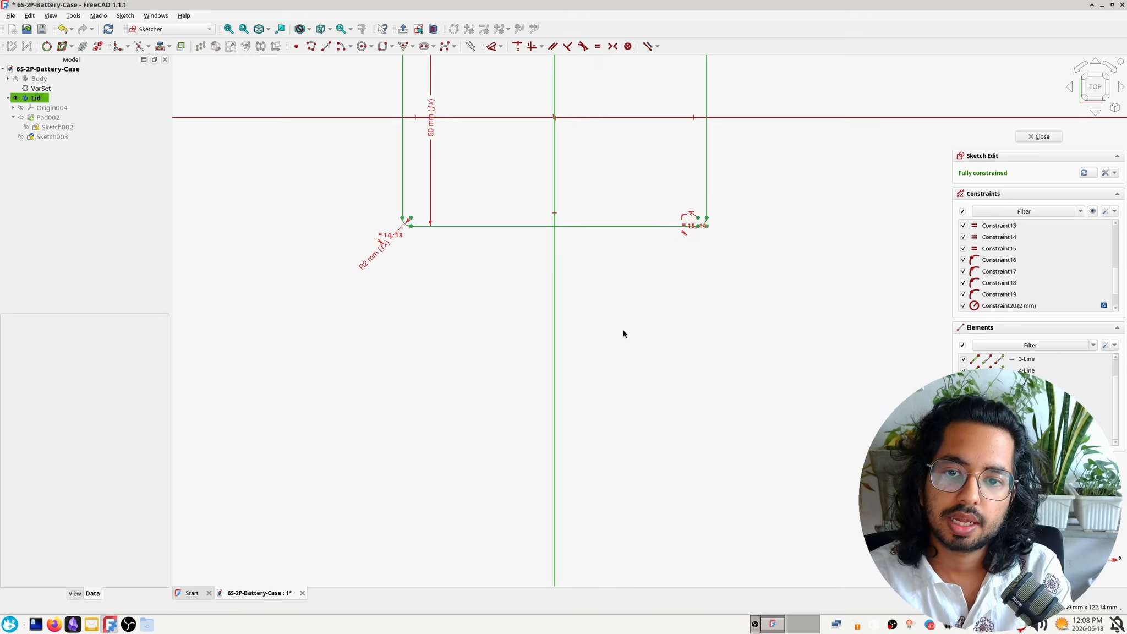
pyautogui.moveTo(597, 184); pyautogui.dragTo(528, 364, button='middle')
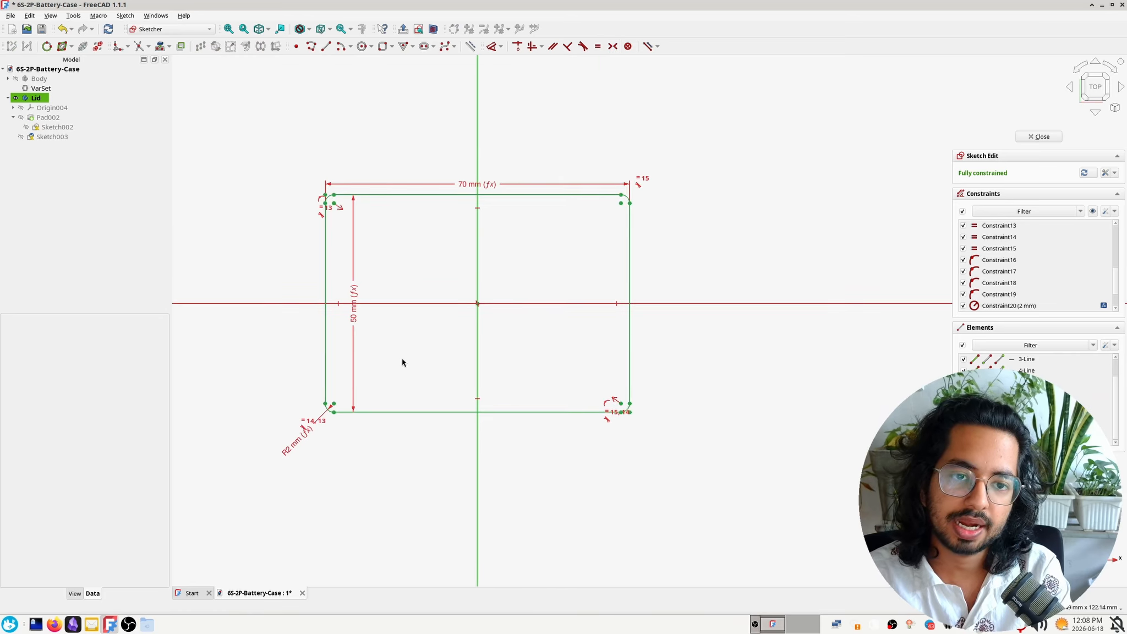
pyautogui.scroll(2, 402, 363)
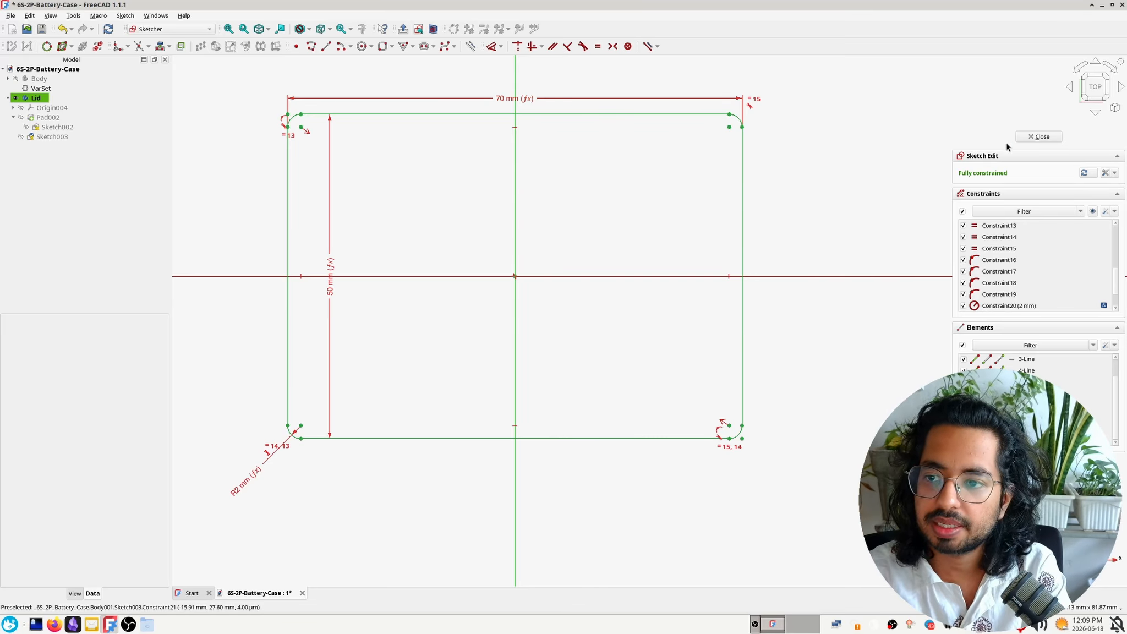
pyautogui.click(1038, 137)
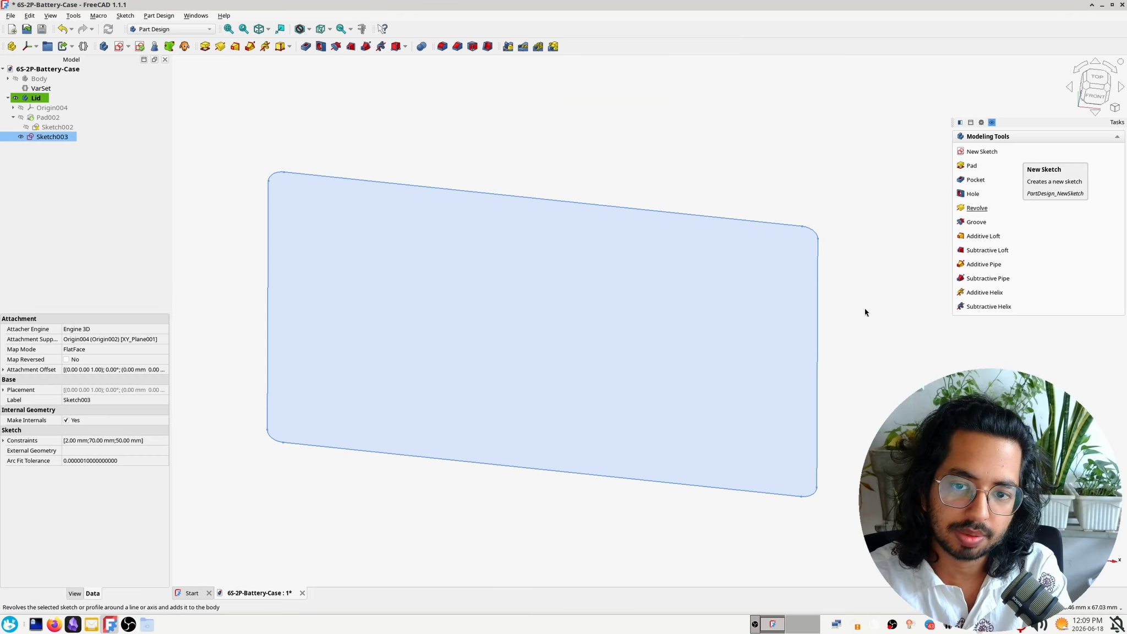
# Pad the rounded rectangle 8.8 mm, storing the length in VarSet as lid_wall_height
pyautogui.click(990, 172)
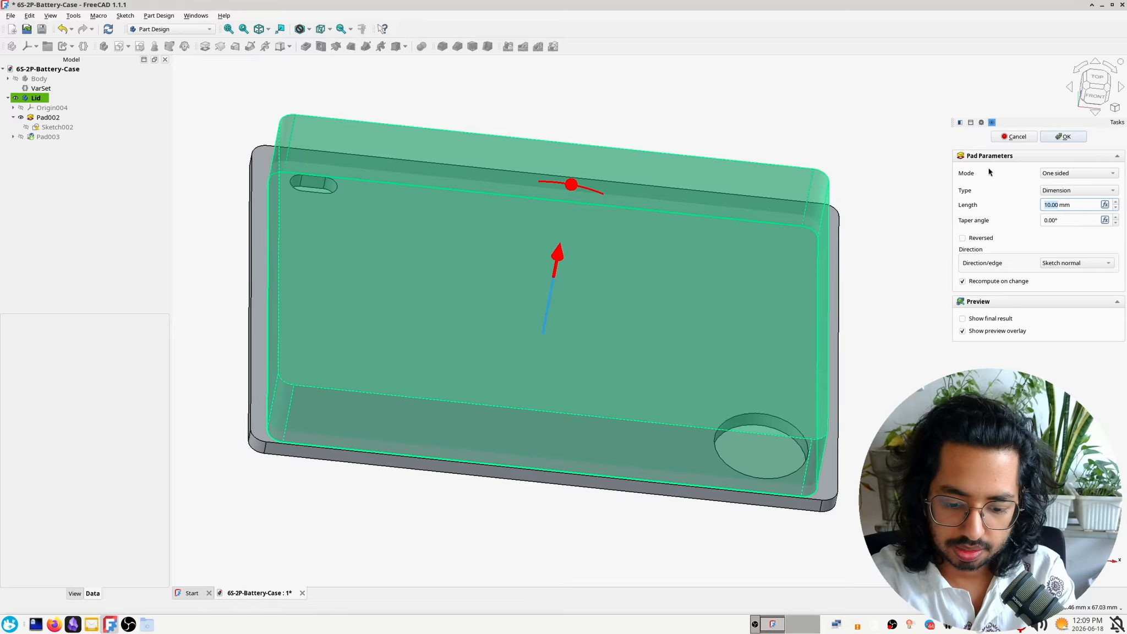
pyautogui.write('8')
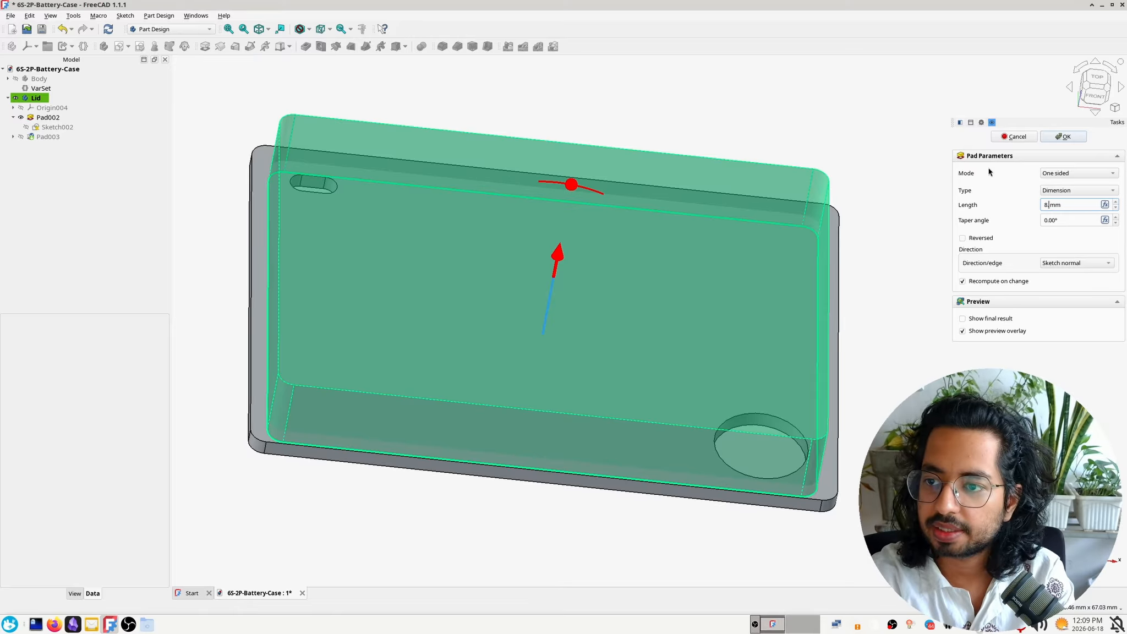
pyautogui.write('.8')
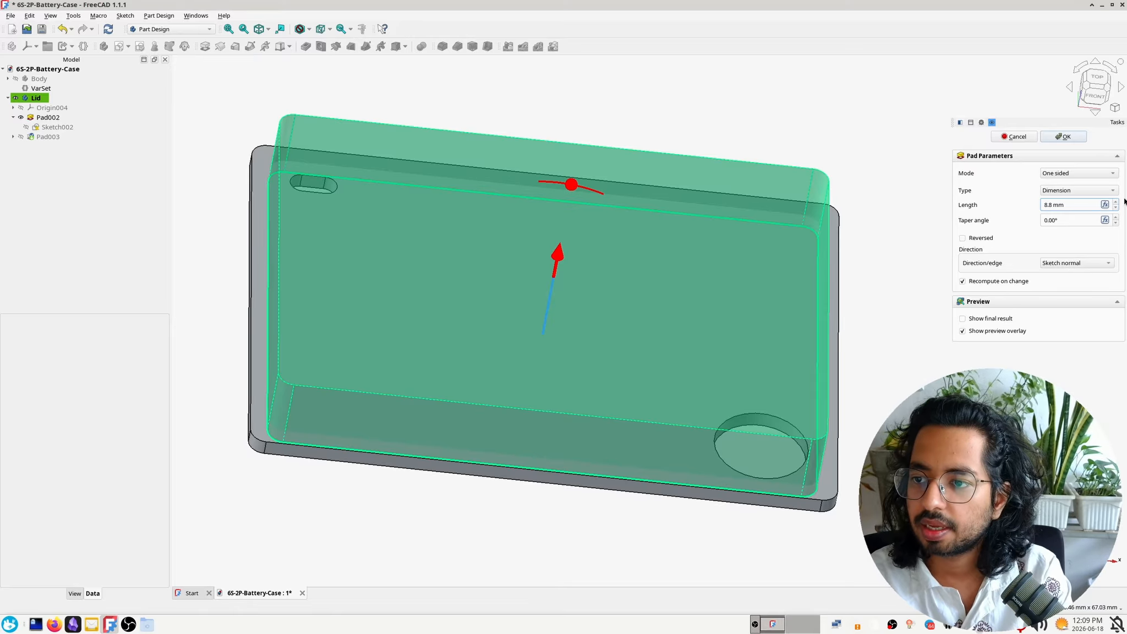
pyautogui.click(1104, 204)
pyautogui.click(1034, 250)
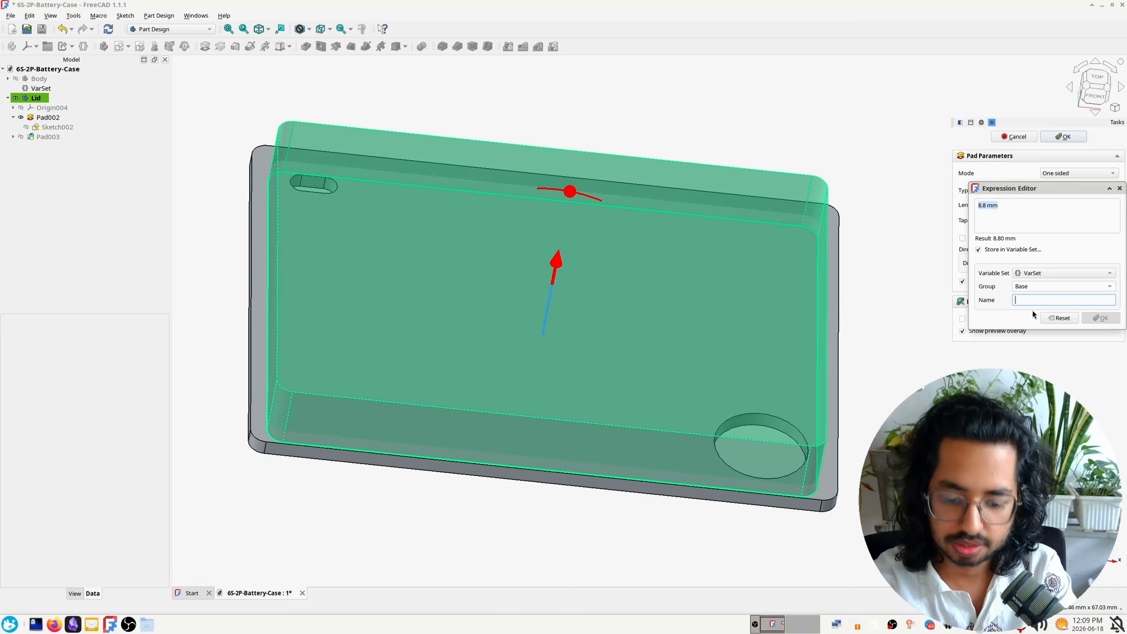
pyautogui.write('lid_wall_height')
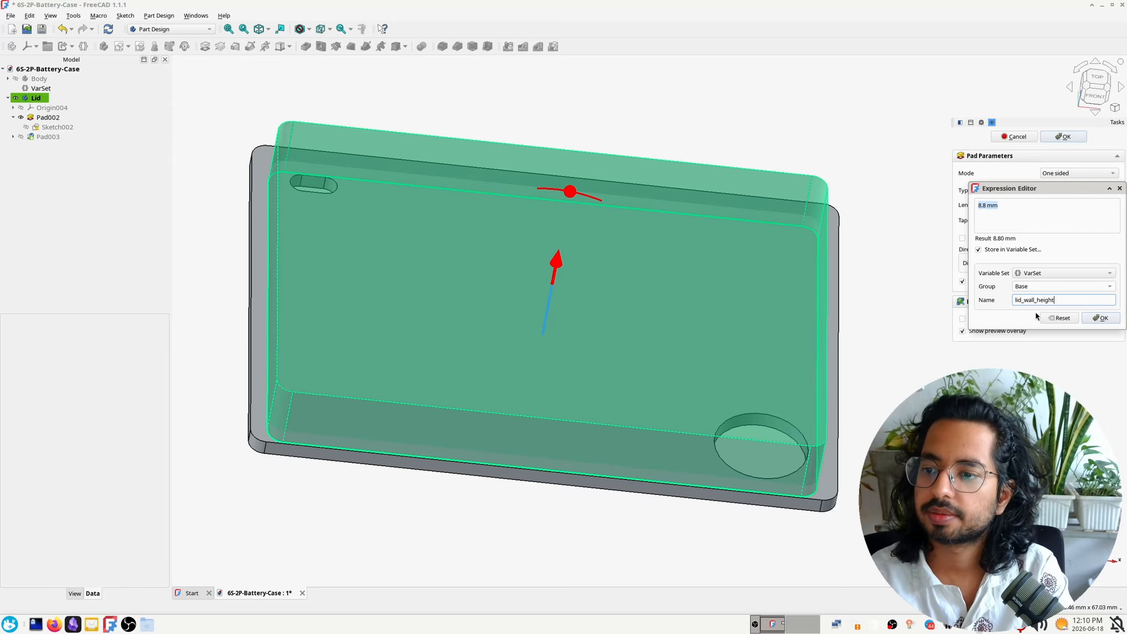
pyautogui.click(1092, 317)
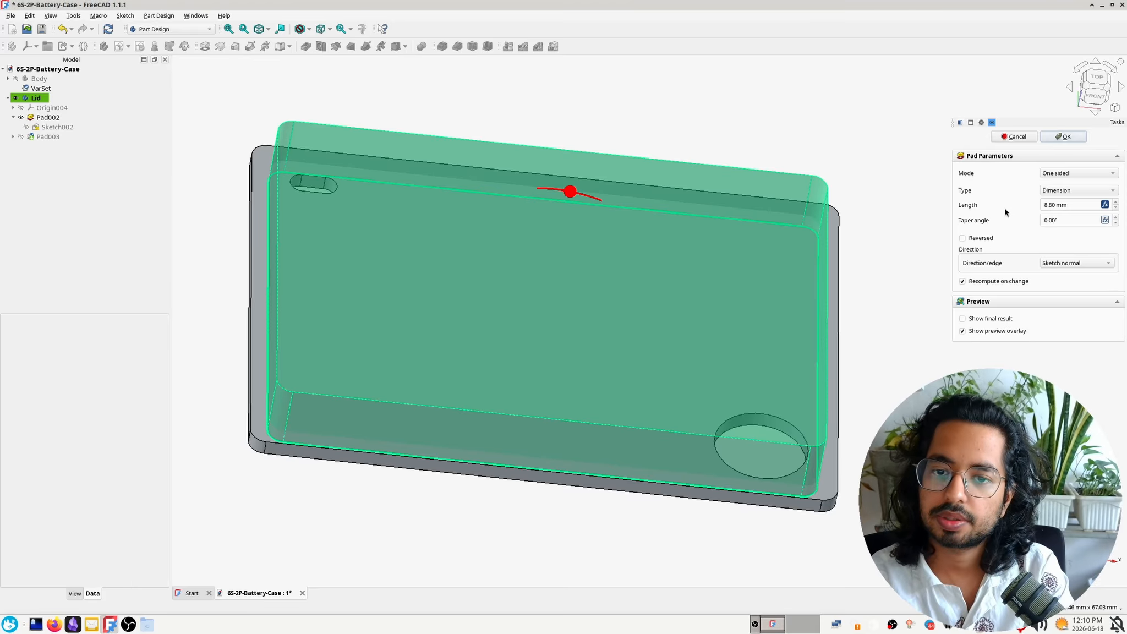
pyautogui.click(1058, 136)
# Reopen the new pad's sketch and draw a second rounded rectangle inside the first, about 61 mm wide with 2 mm corner radius
pyautogui.moveTo(521, 470); pyautogui.dragTo(714, 290, button='middle')
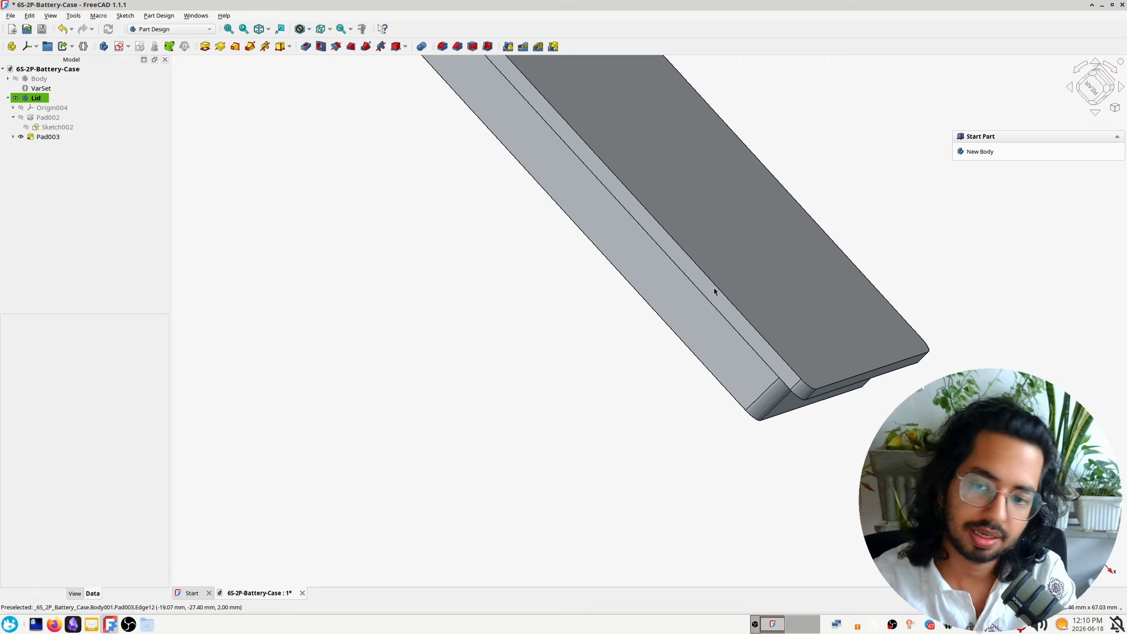
pyautogui.moveTo(603, 328); pyautogui.dragTo(627, 183, button='middle')
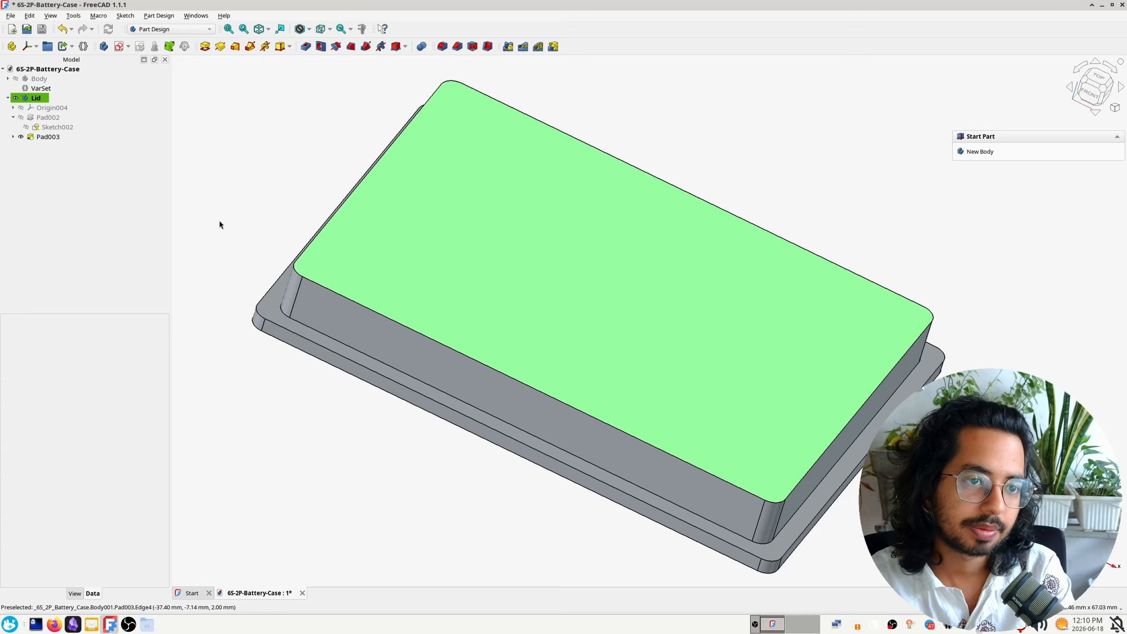
pyautogui.click(13, 137)
pyautogui.doubleClick(69, 148)
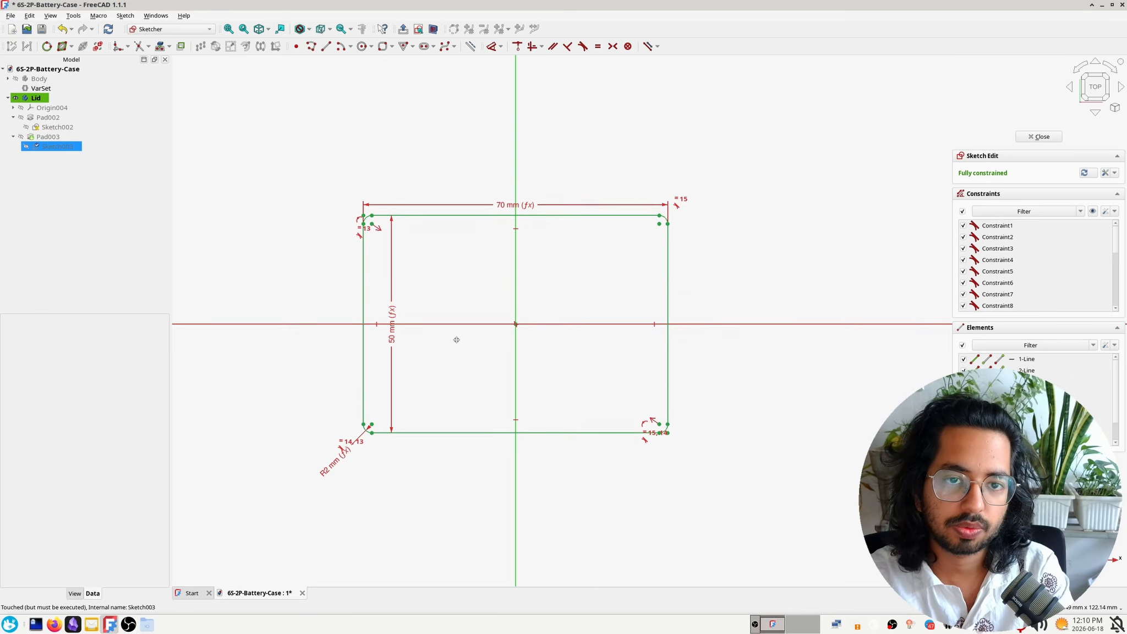
pyautogui.click(383, 46)
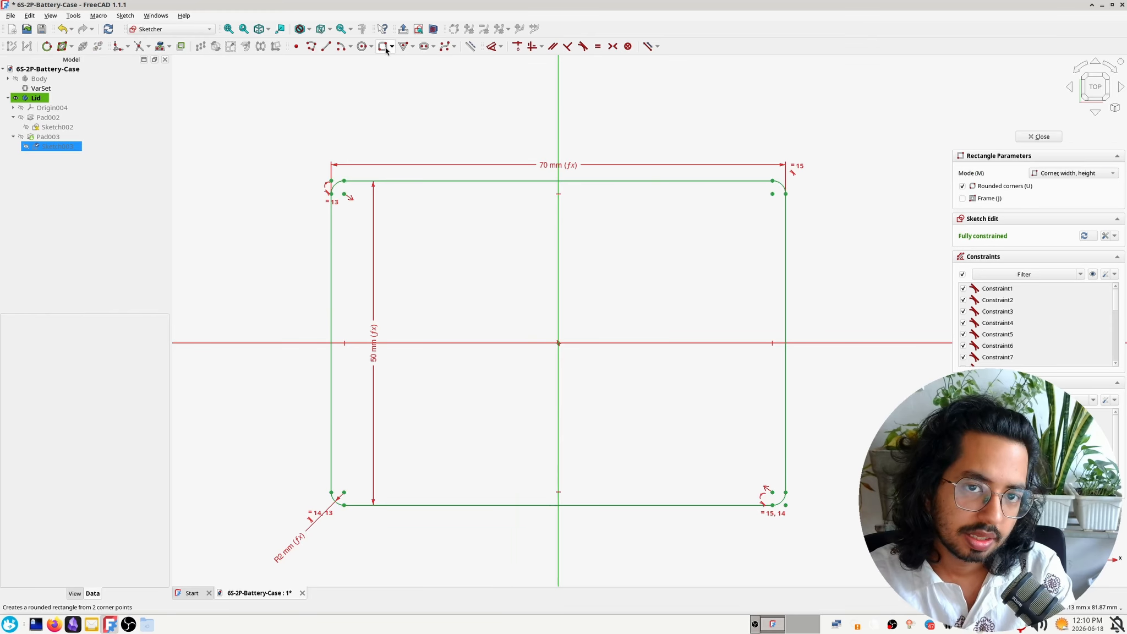
pyautogui.click(359, 220)
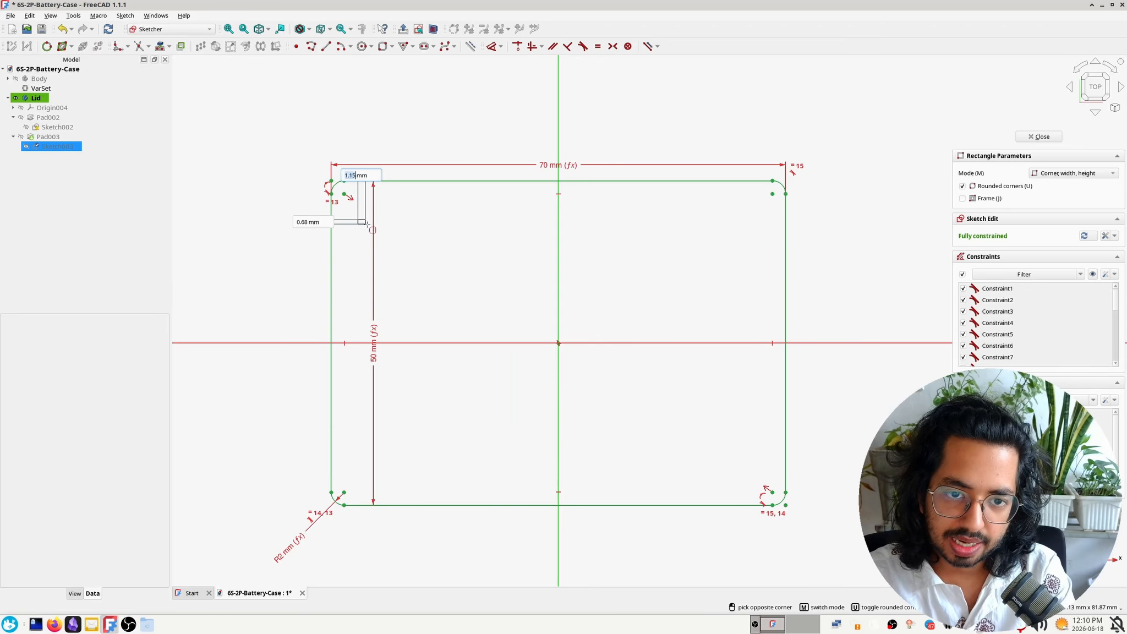
pyautogui.click(755, 483)
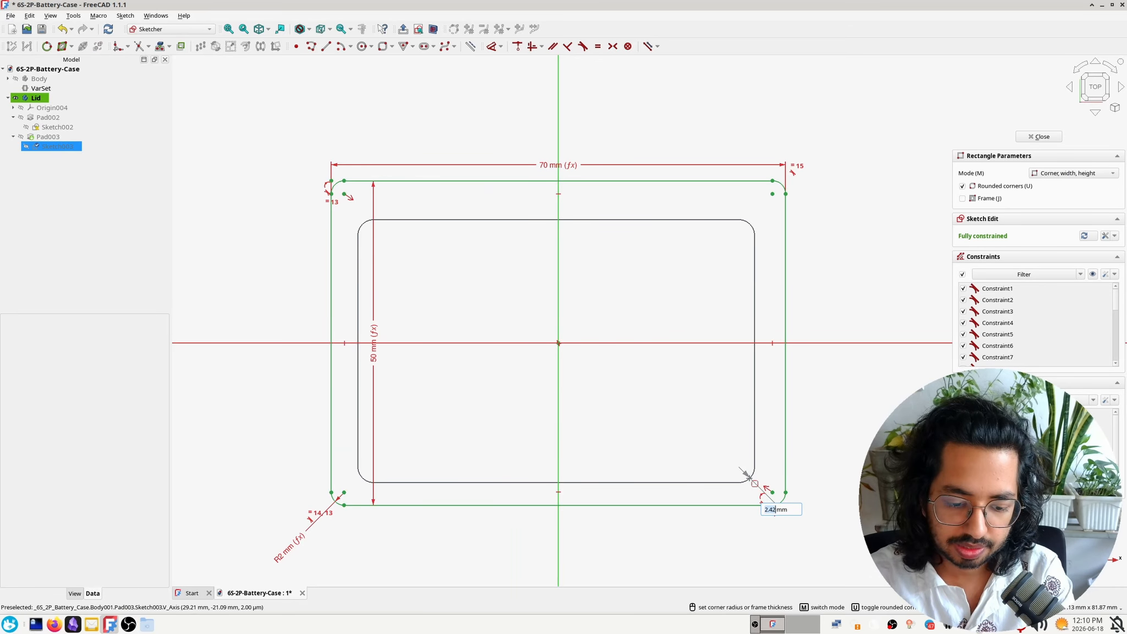
pyautogui.click(755, 483)
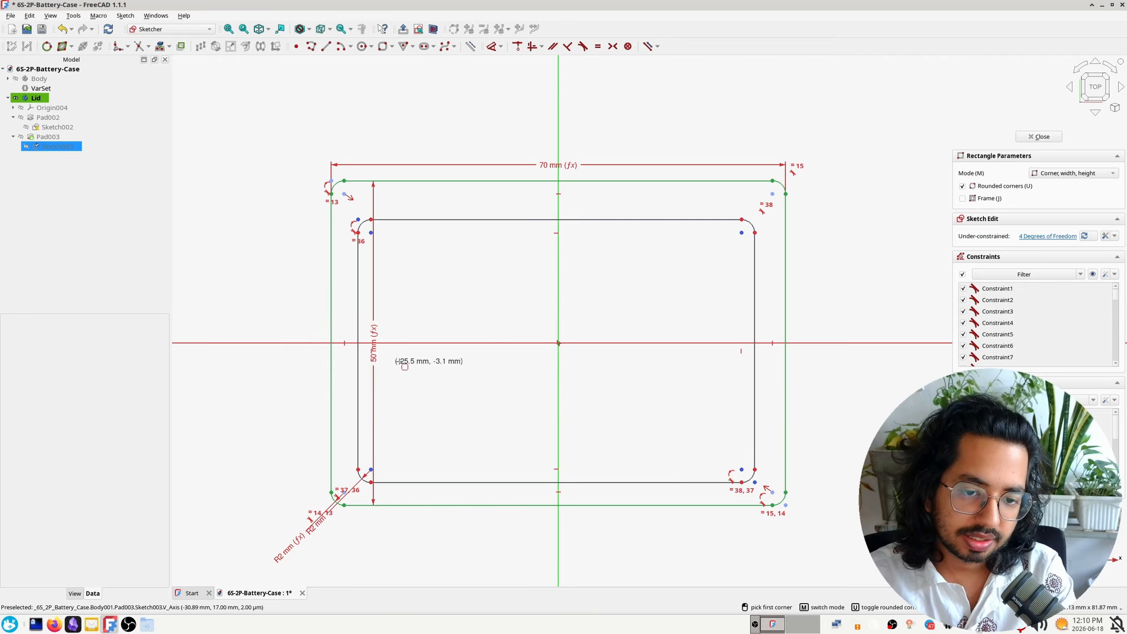
pyautogui.press('Escape')
# Move the two radius labels apart and drive the inner rectangle's corner radius by an expression, like the outer rectangle's
pyautogui.moveTo(278, 559); pyautogui.dragTo(283, 478)
pyautogui.moveTo(315, 526); pyautogui.dragTo(314, 441)
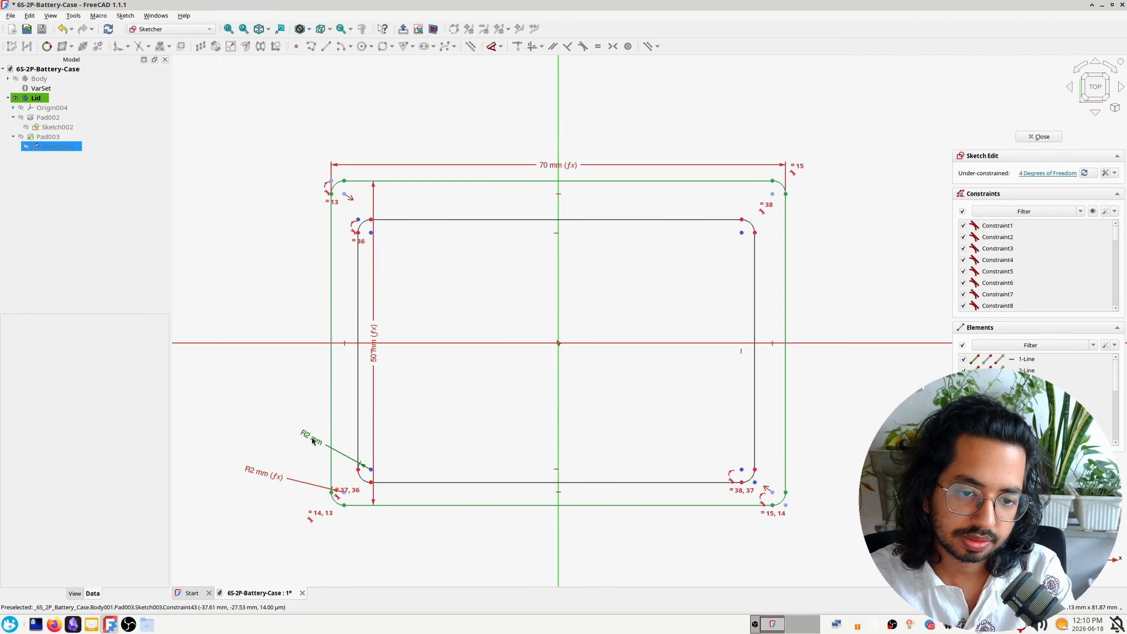
pyautogui.doubleClick(313, 441)
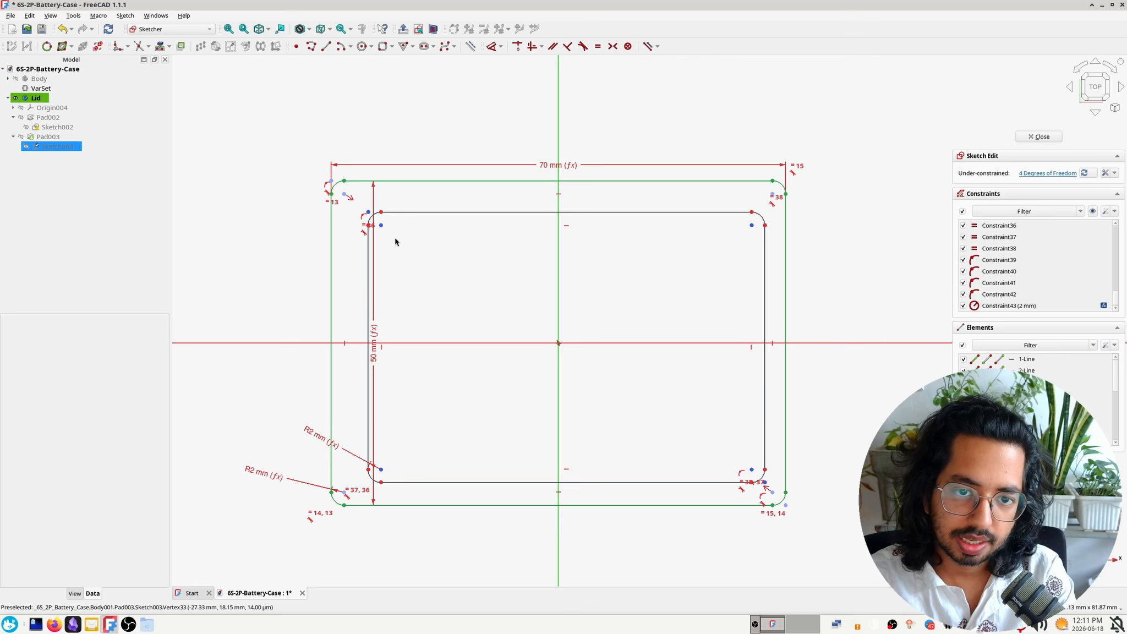
# Dimension the inner rectangle's horizontal length between its left and right sides with the expression VarSet.inner_len - VarSet.wall_thickness*2
pyautogui.scroll(1, 373, 223)
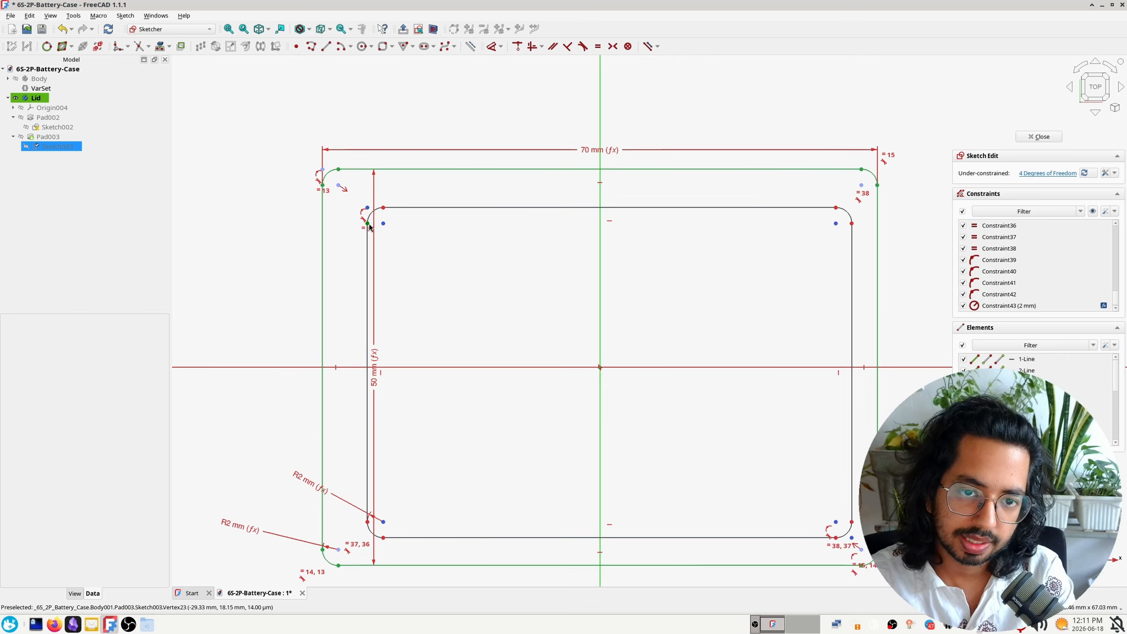
pyautogui.click(368, 227)
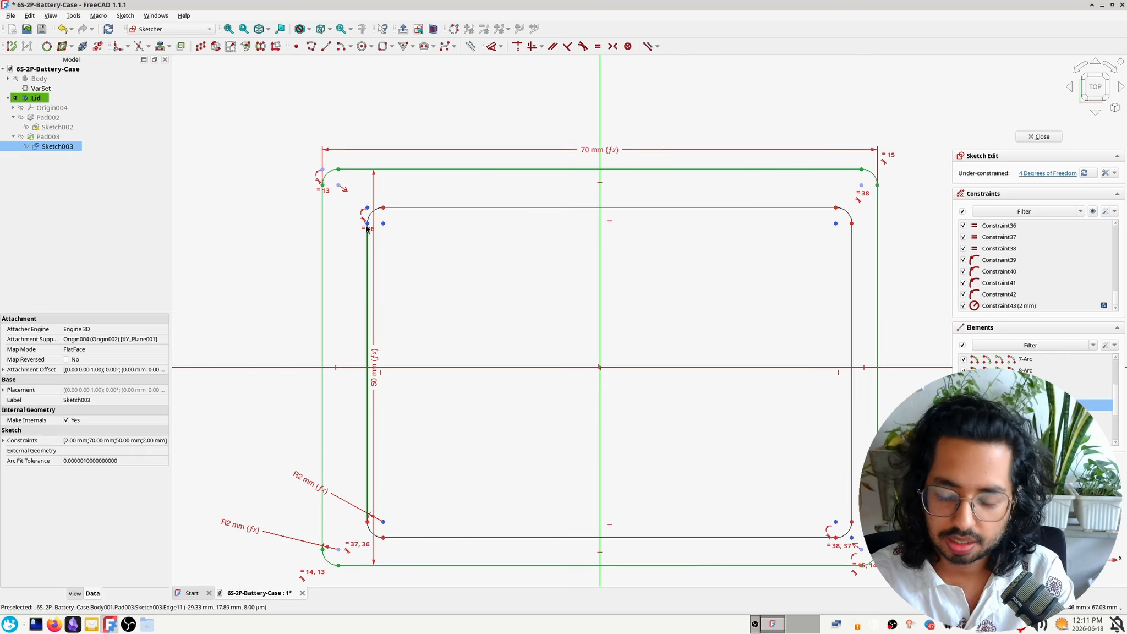
pyautogui.click(853, 224)
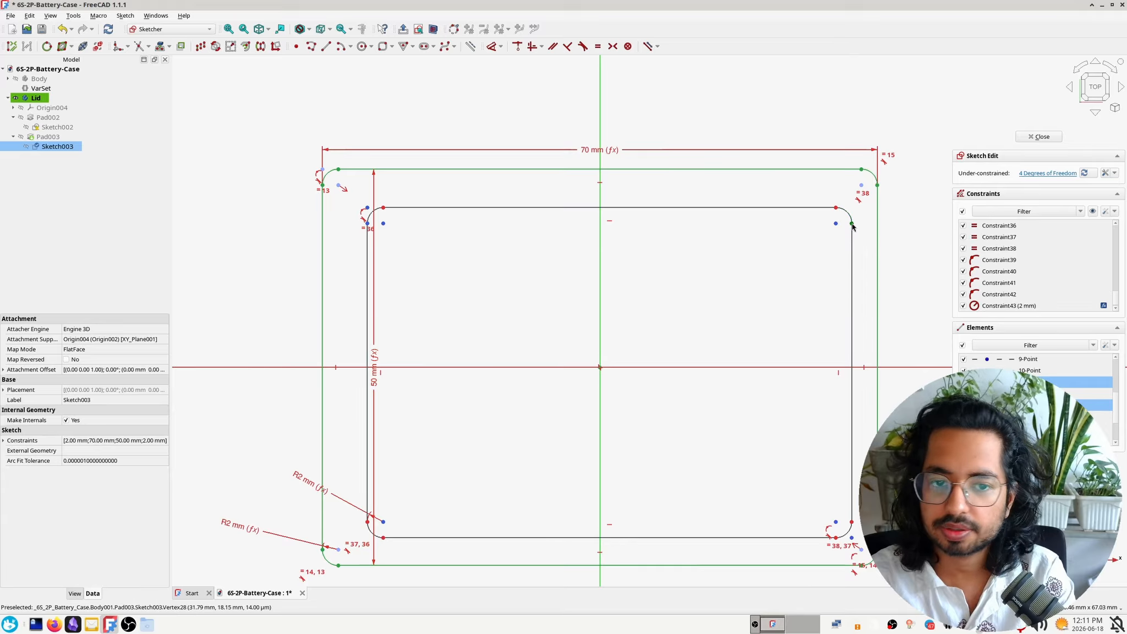
pyautogui.press('l')
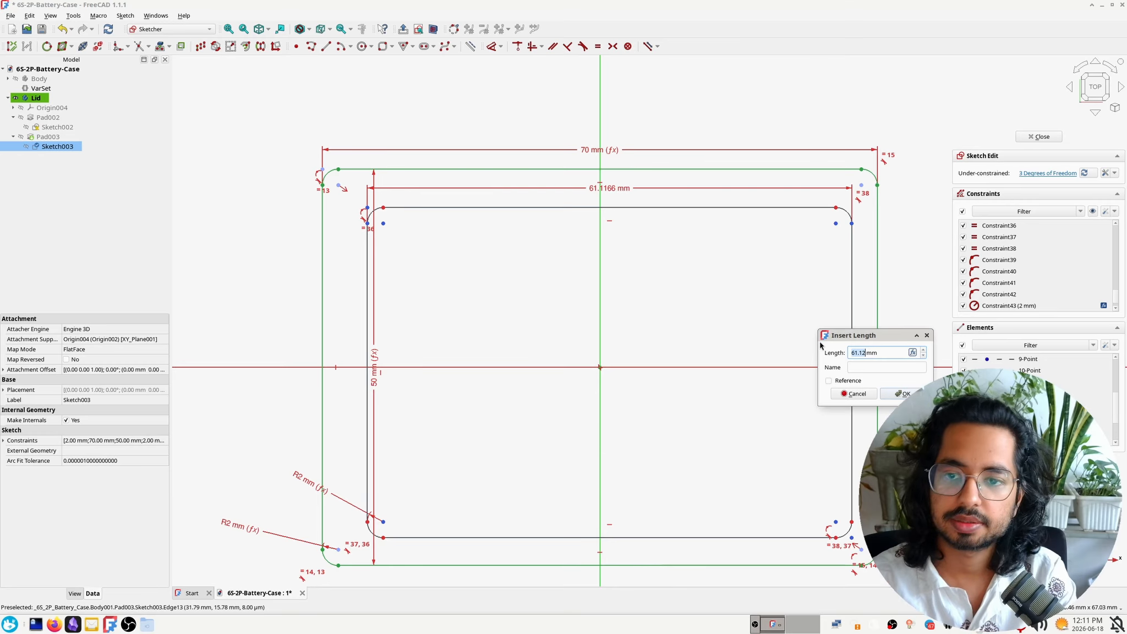
pyautogui.press('=')
pyautogui.write('VarSet.')
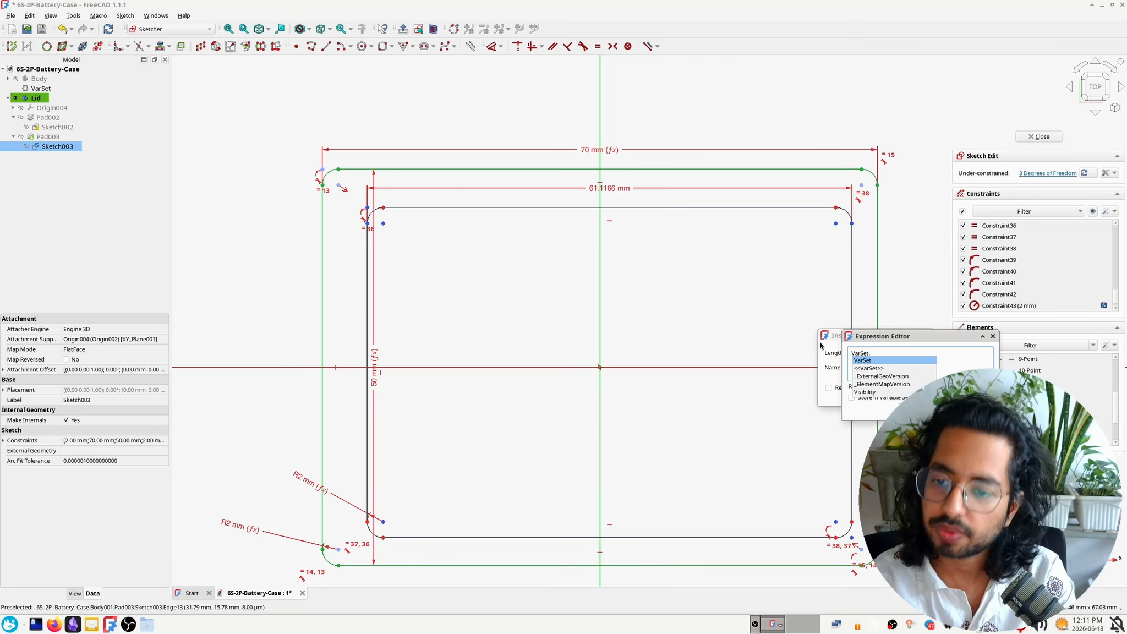
pyautogui.write('in')
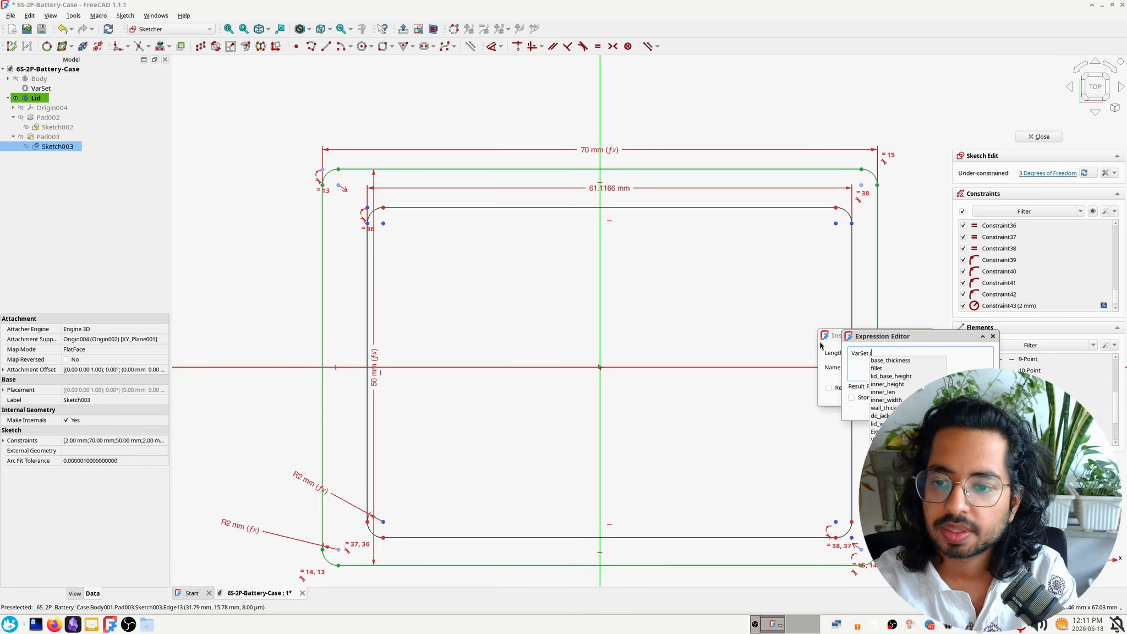
pyautogui.press('Down')
pyautogui.press('Down')
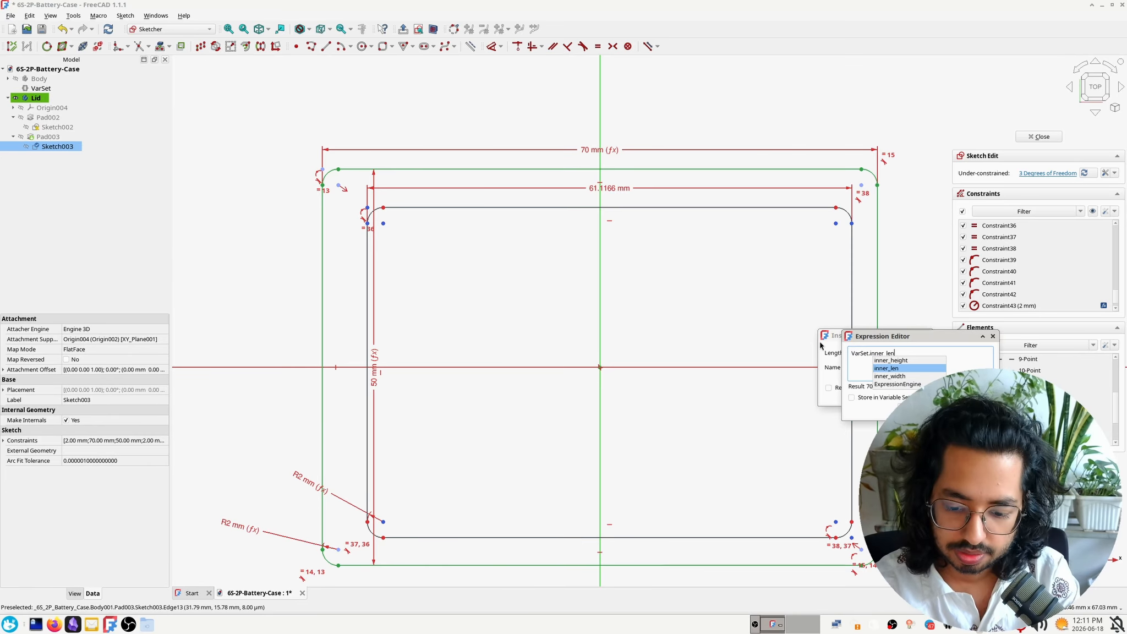
pyautogui.press('Return')
pyautogui.press('BackSpace')
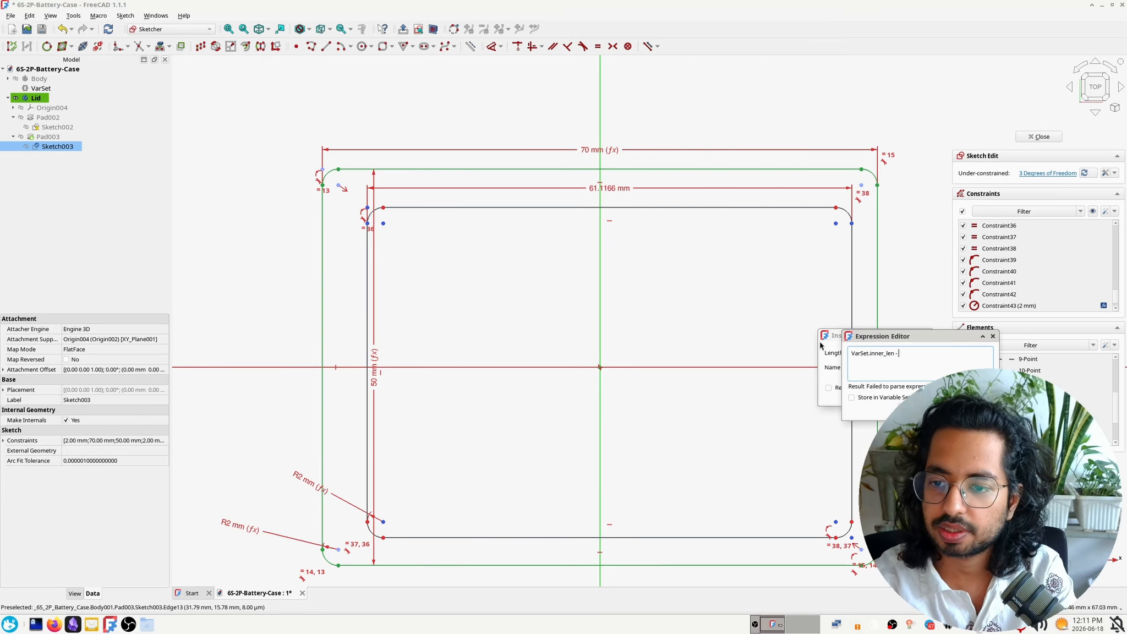
pyautogui.write('VarSet.wall_thickness')
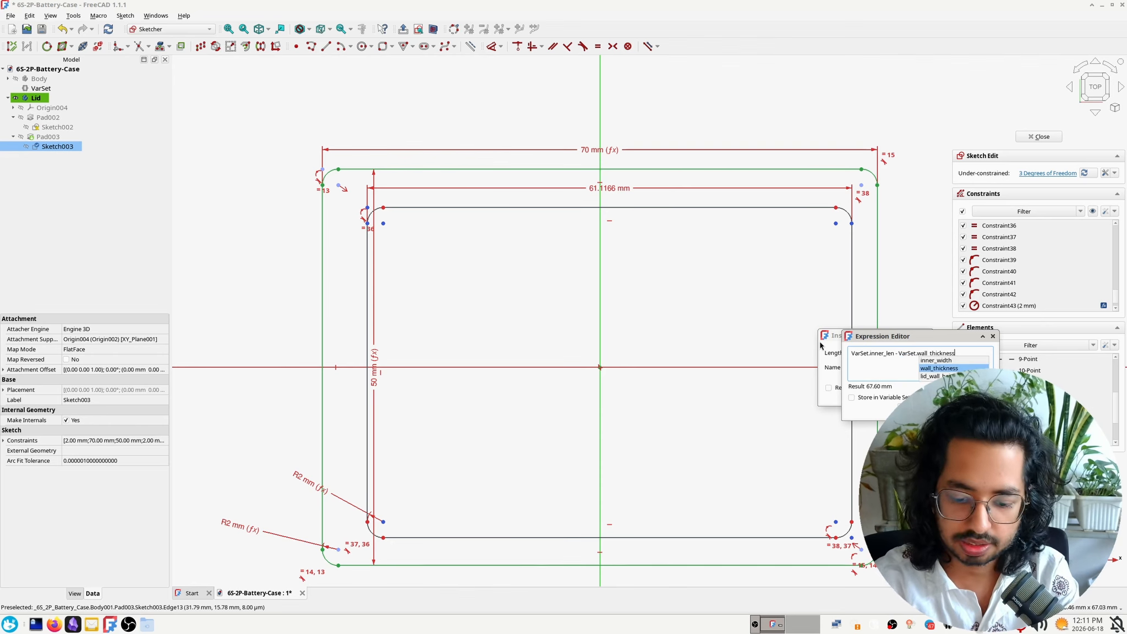
pyautogui.press('Return')
pyautogui.write('*2')
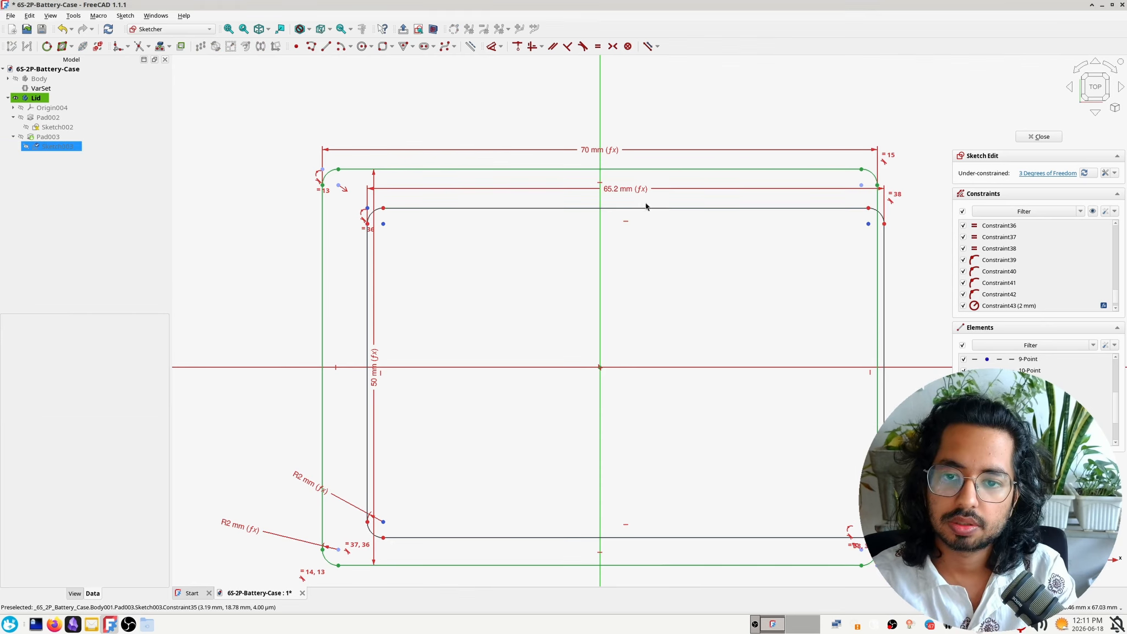
pyautogui.moveTo(626, 208); pyautogui.dragTo(607, 202)
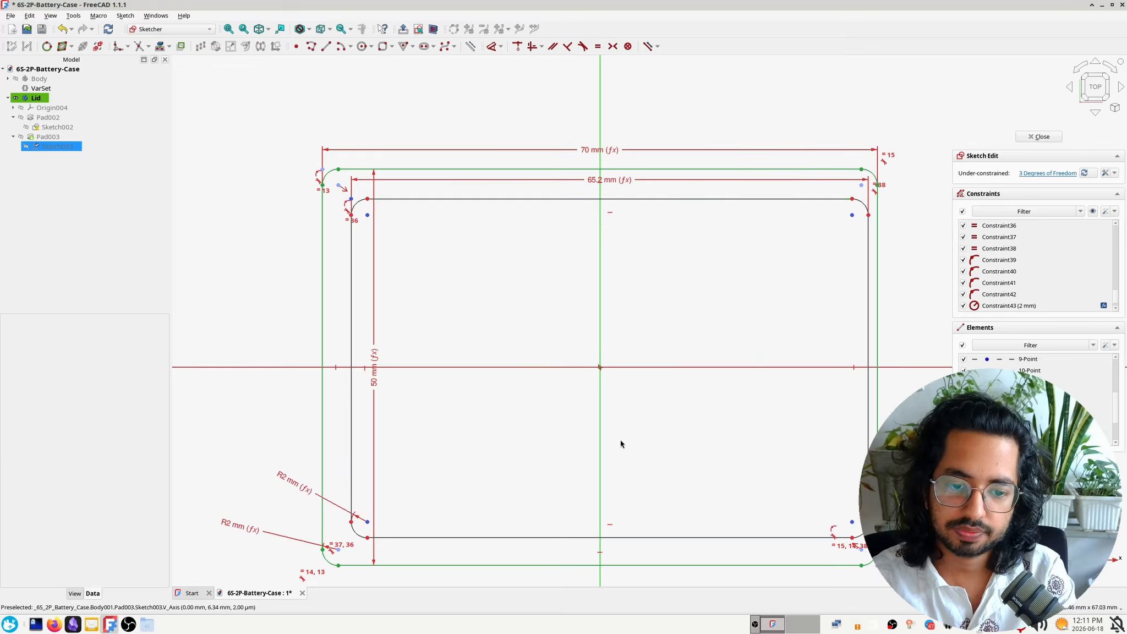
# Dimension the inner rectangle's vertical length between its lower and upper sides with the expression VarSet.inner_width - 2*VarSet.wall_thickness
pyautogui.click(352, 285)
pyautogui.click(480, 286)
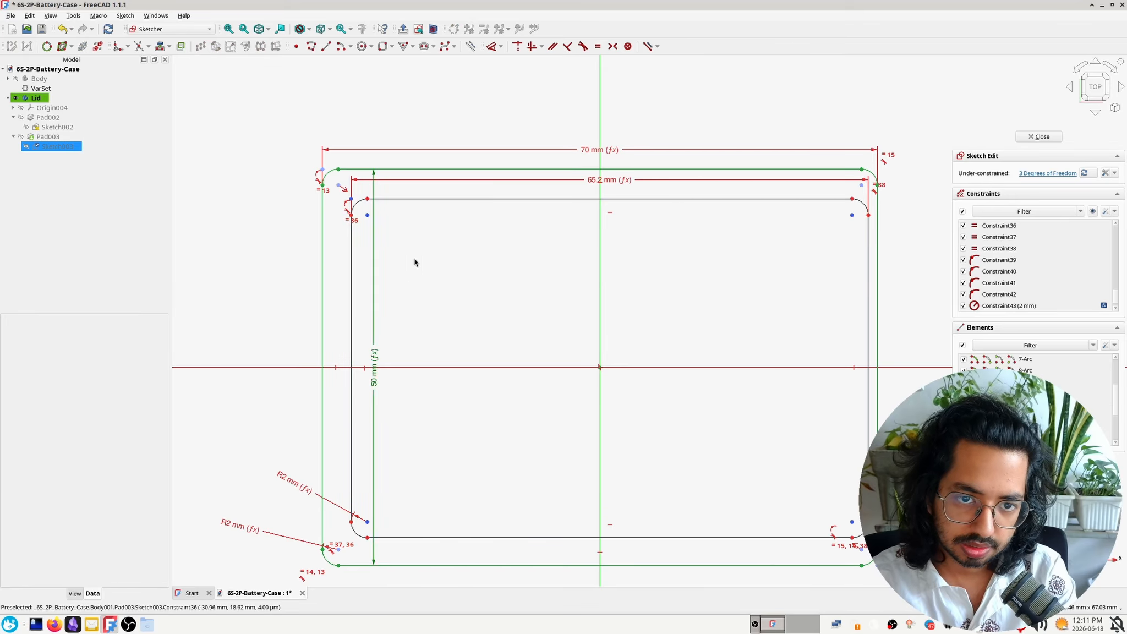
pyautogui.scroll(2, 370, 216)
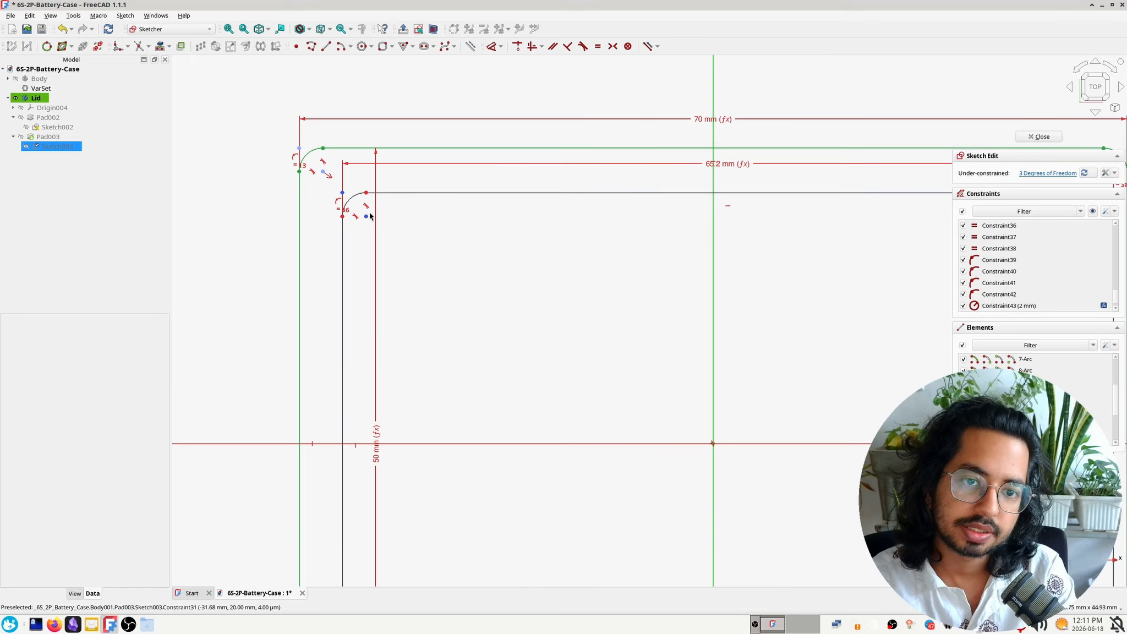
pyautogui.click(366, 193)
pyautogui.moveTo(429, 383); pyautogui.dragTo(454, 146, button='middle')
pyautogui.click(393, 462)
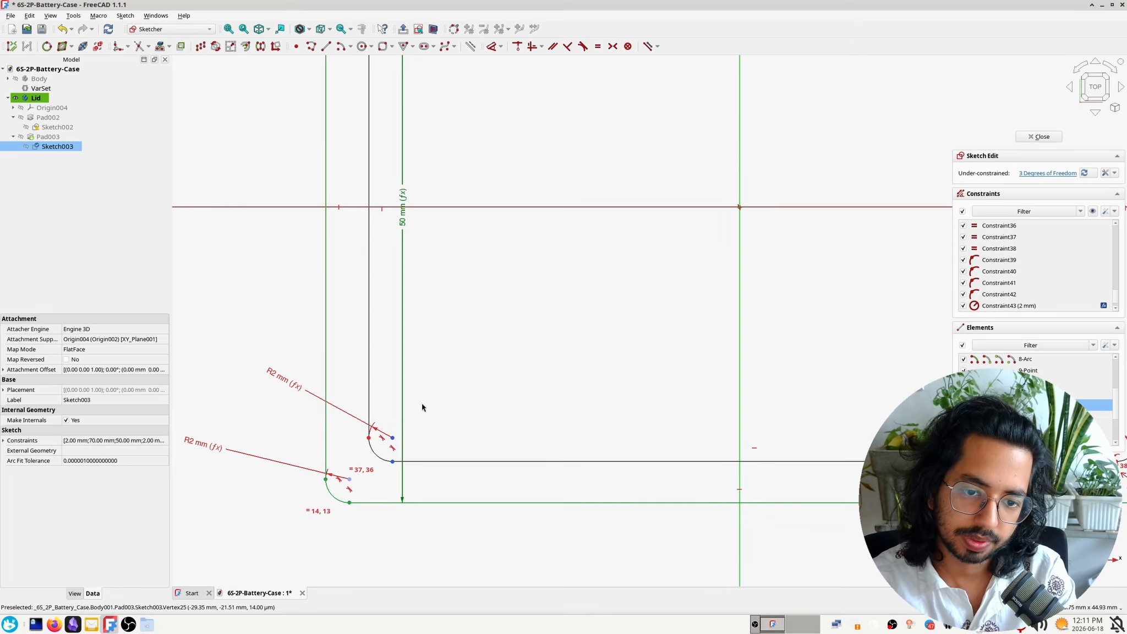
pyautogui.scroll(-3, 435, 361)
pyautogui.click(411, 138)
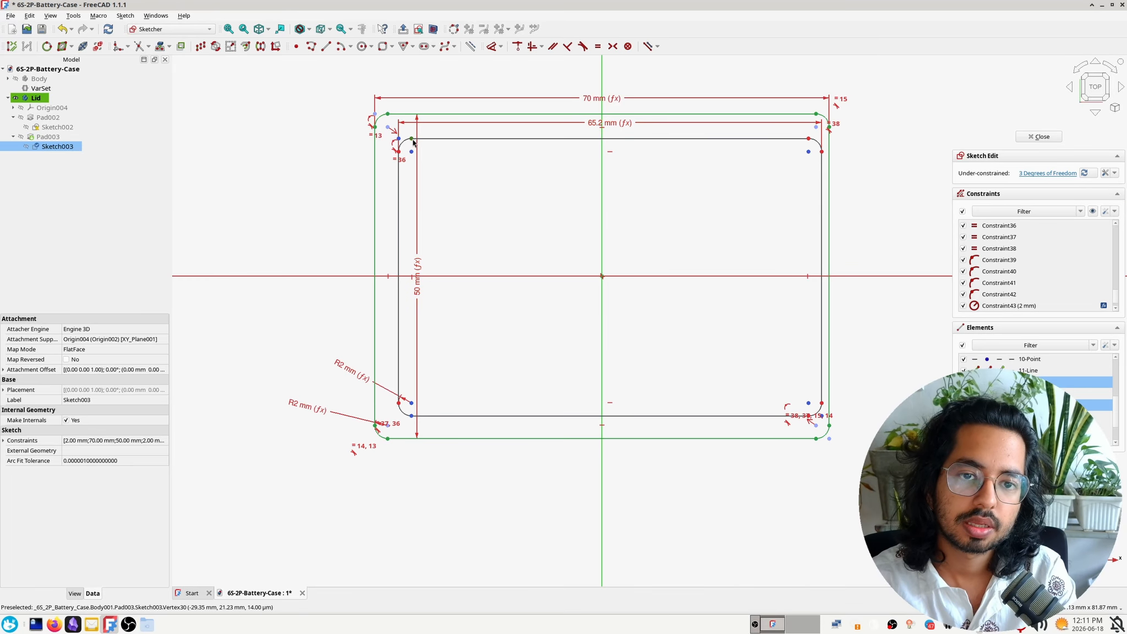
pyautogui.press('i')
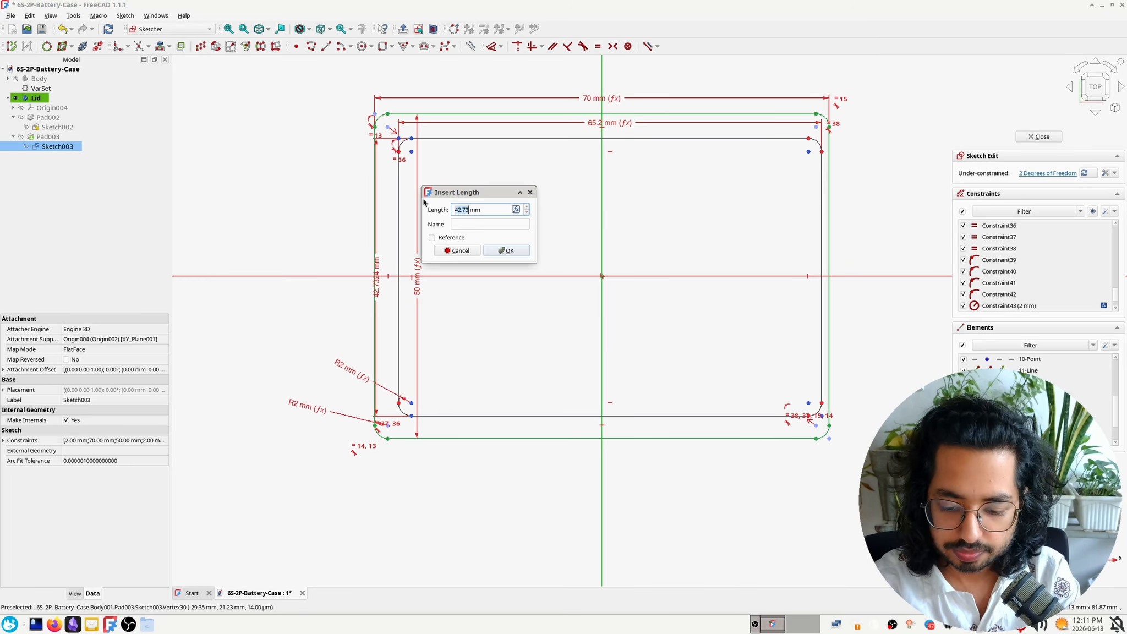
pyautogui.press('=')
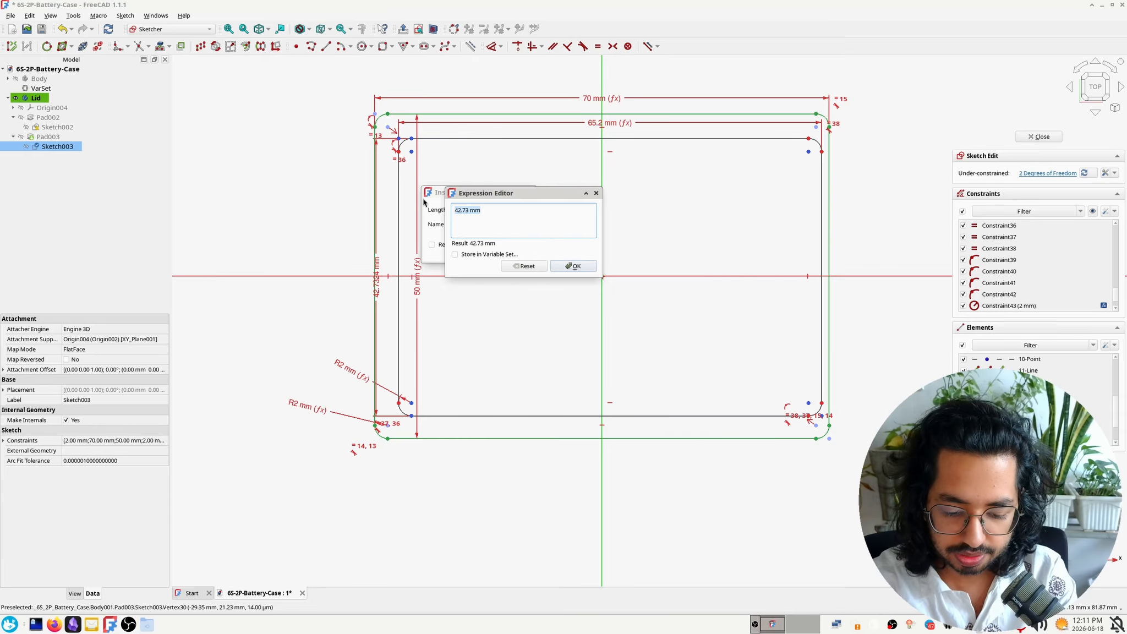
pyautogui.write('varSet.inner_height')
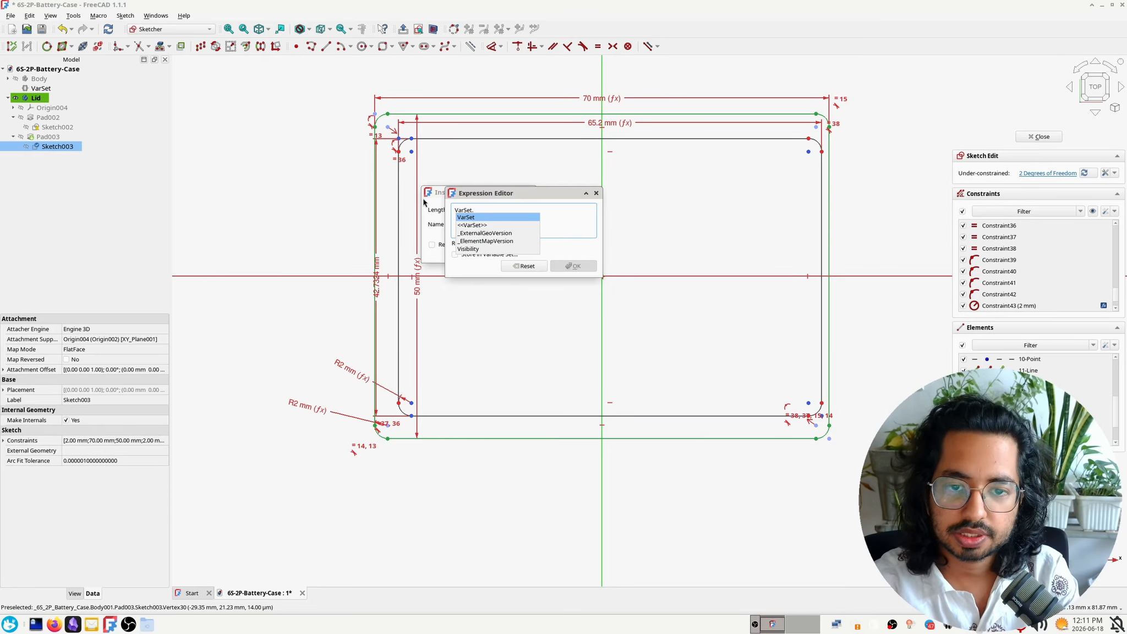
pyautogui.press('Down')
pyautogui.press('Down')
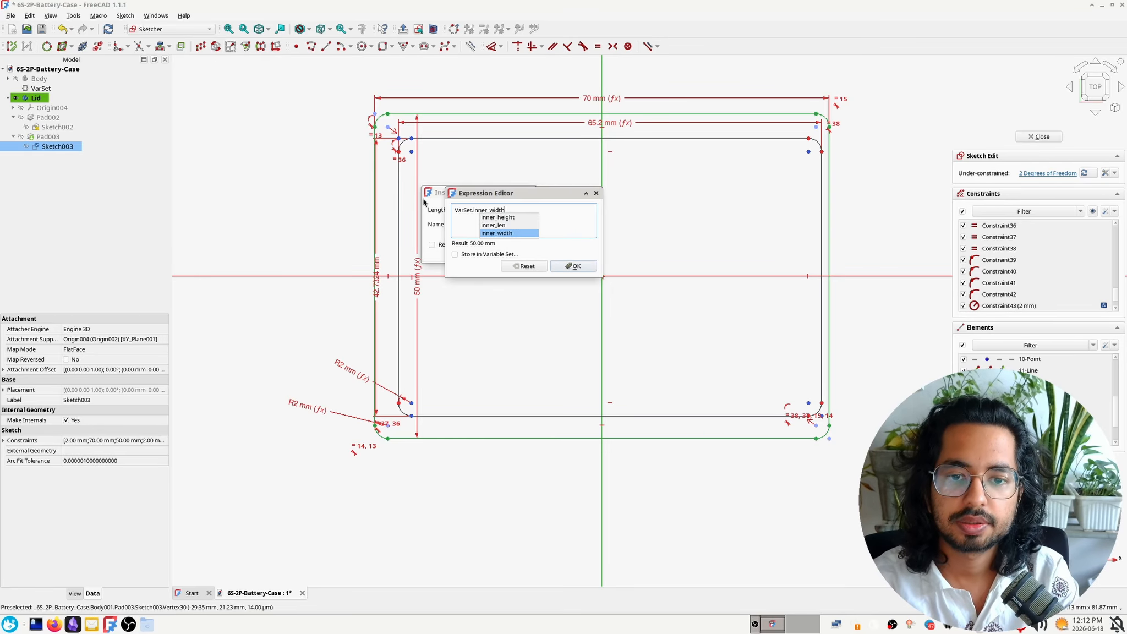
pyautogui.press('Return')
pyautogui.write('- ')
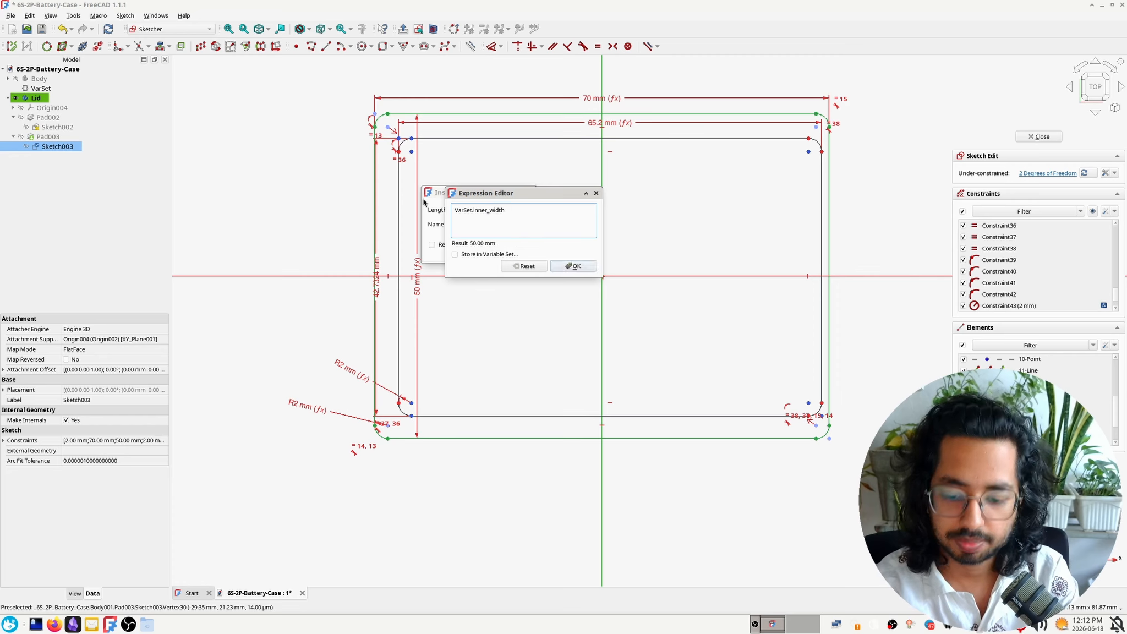
pyautogui.write('2*')
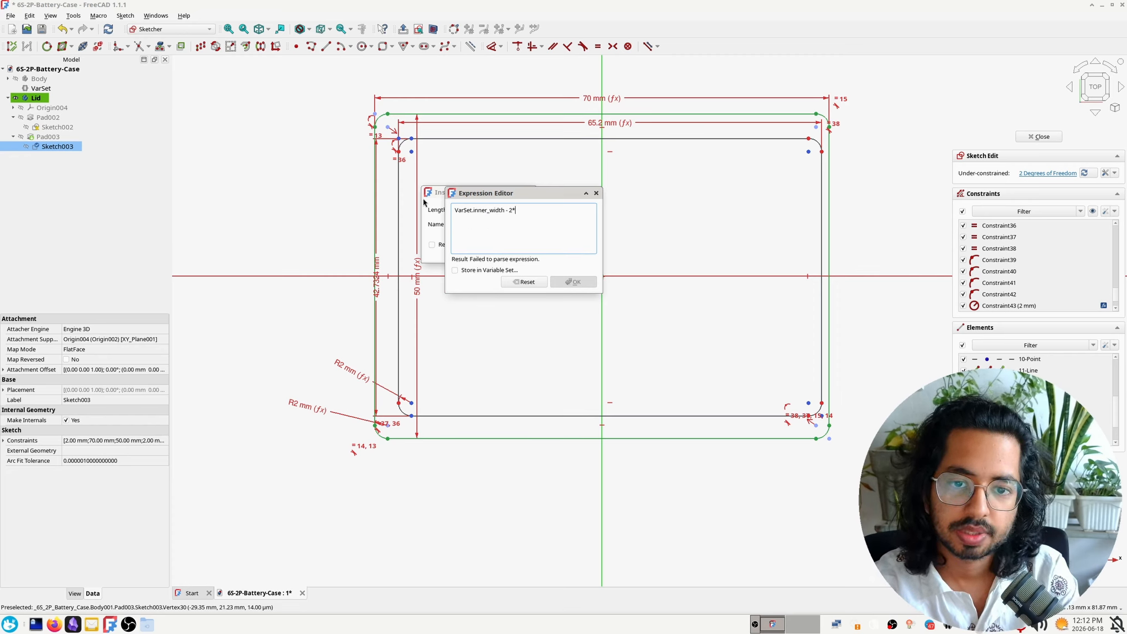
pyautogui.write('VarSet.wa')
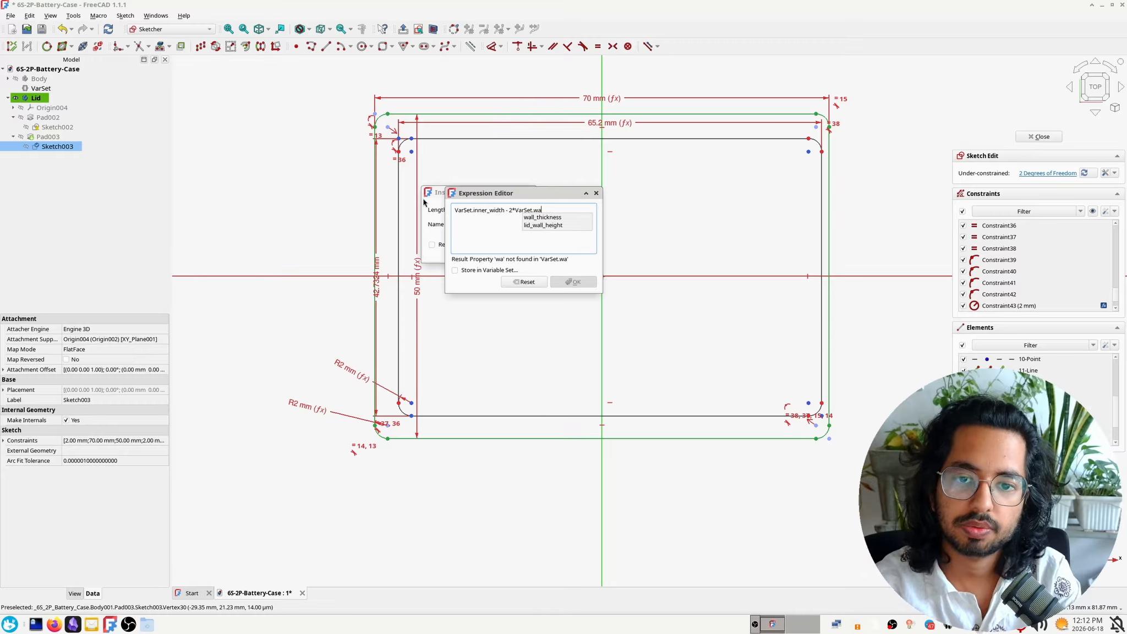
pyautogui.press('Down')
pyautogui.press('Return')
pyautogui.press('Return')
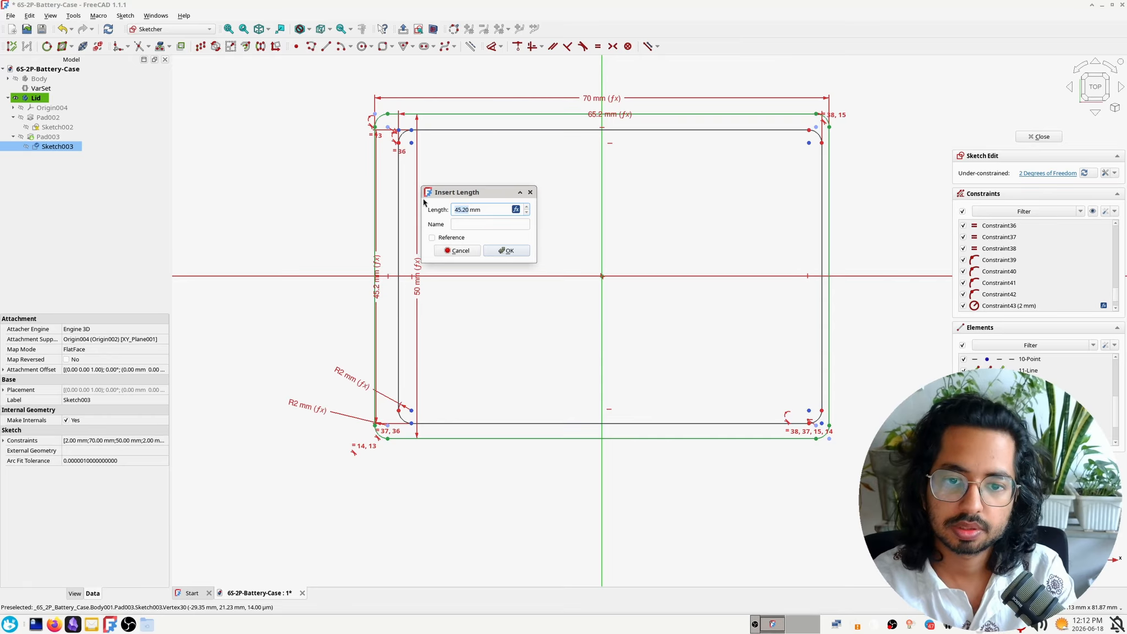
pyautogui.press('Return')
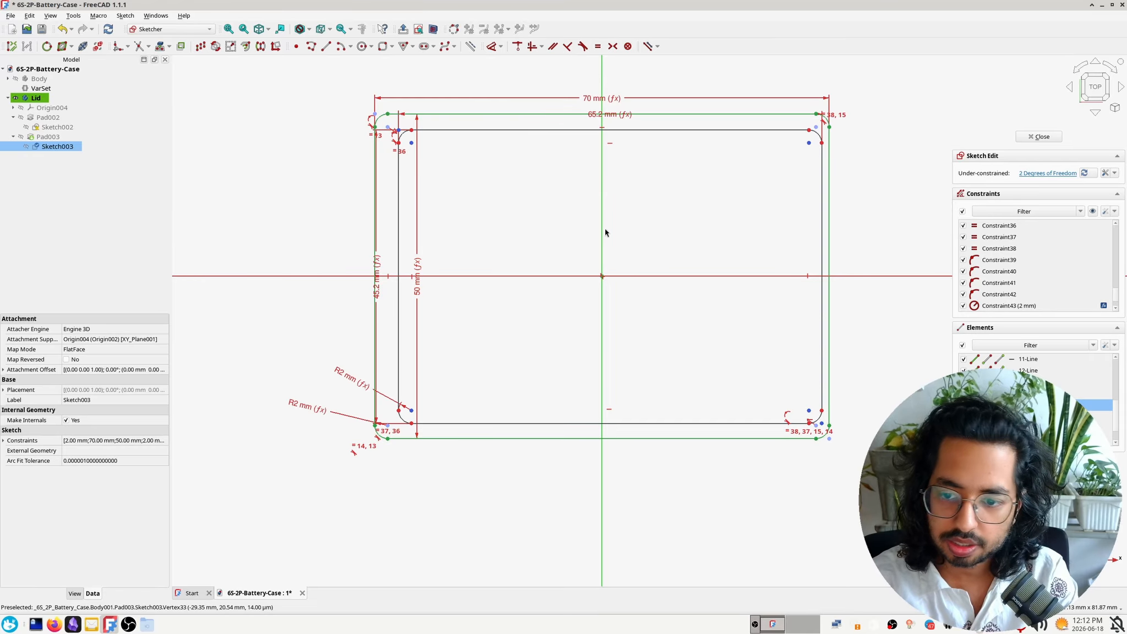
# Constrain the centre points of the inner rectangle's upper-left and lower-right corner arcs symmetric about the sketch origin
pyautogui.click(810, 411)
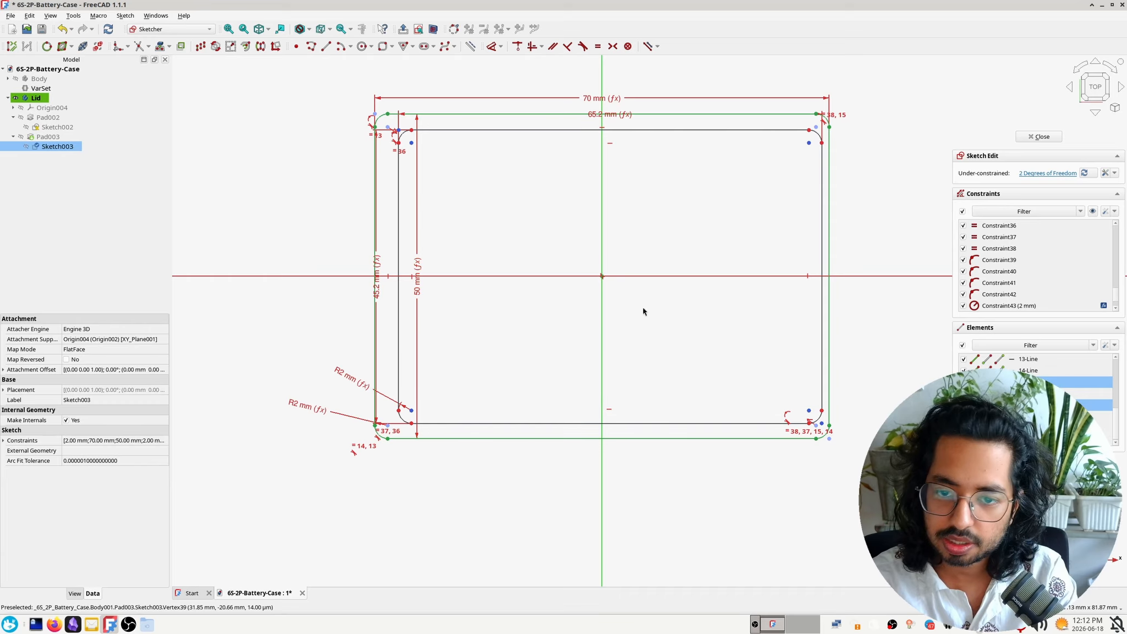
pyautogui.scroll(8, 610, 283)
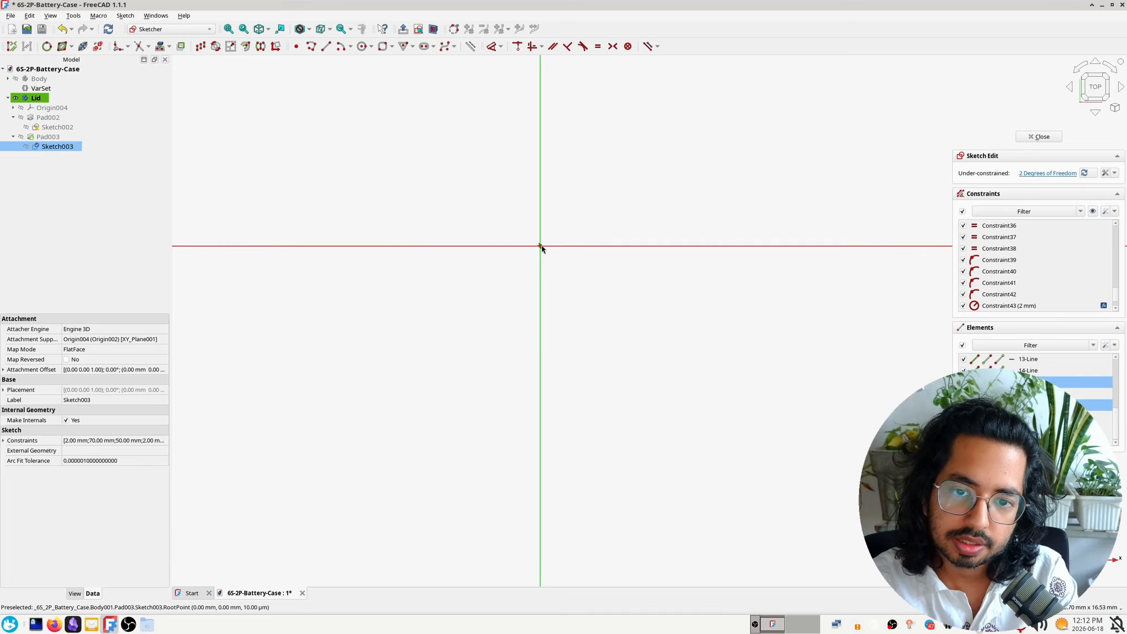
pyautogui.click(540, 247)
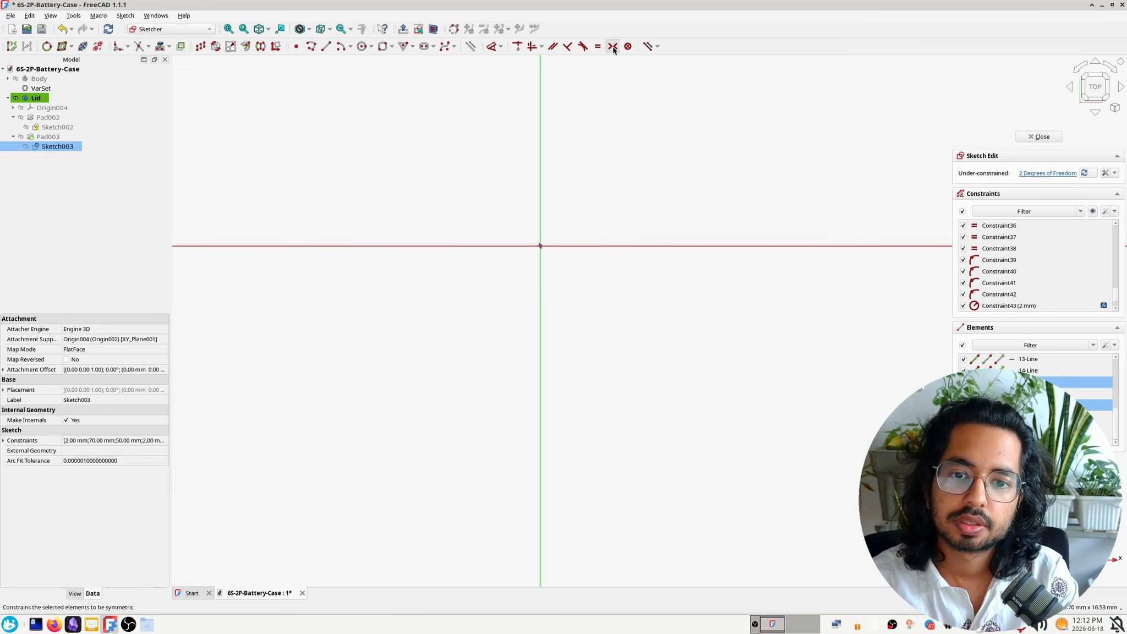
pyautogui.scroll(-8, 570, 292)
pyautogui.scroll(1, 571, 292)
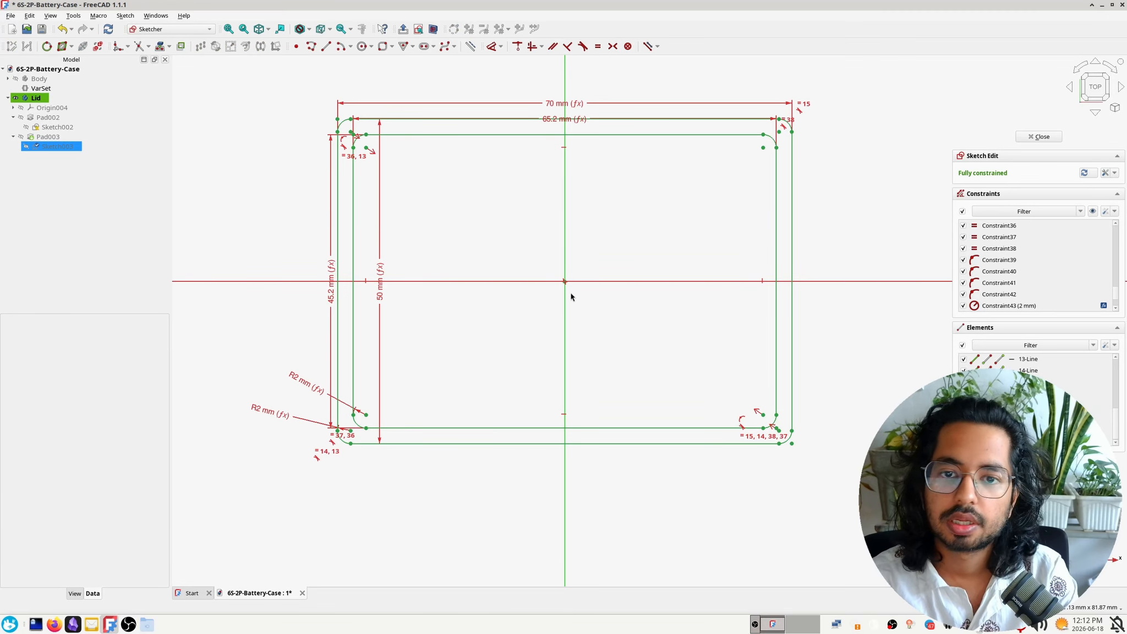
pyautogui.scroll(1, 581, 300)
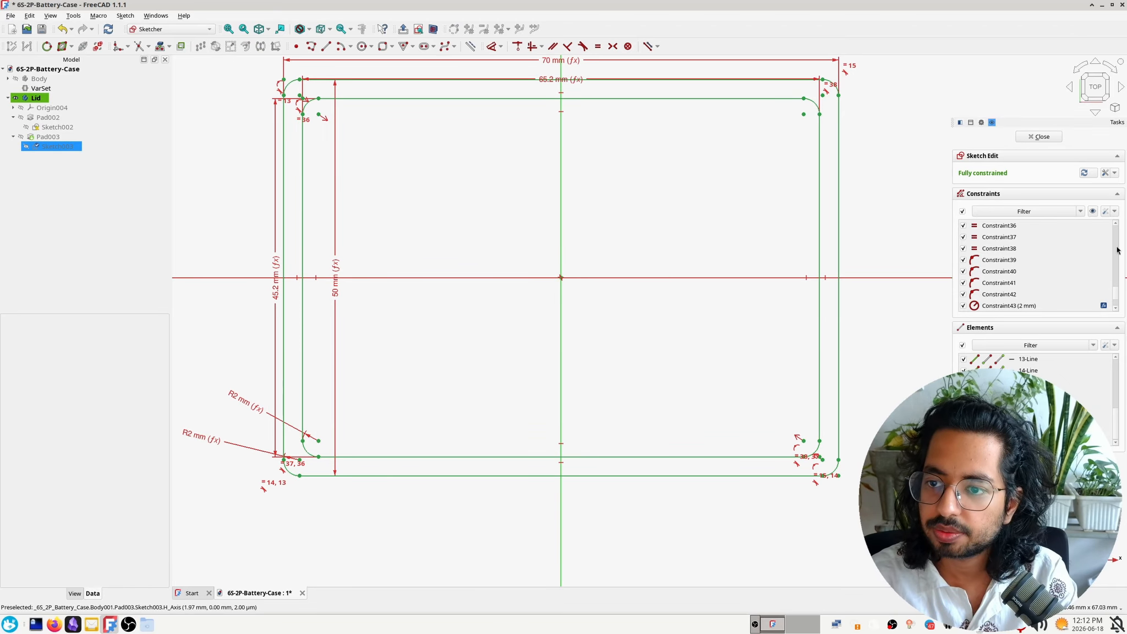
# Check the sketch with its constraints temporarily hidden, and close it to inspect the slot beside the lid's inner wall
pyautogui.click(1092, 213)
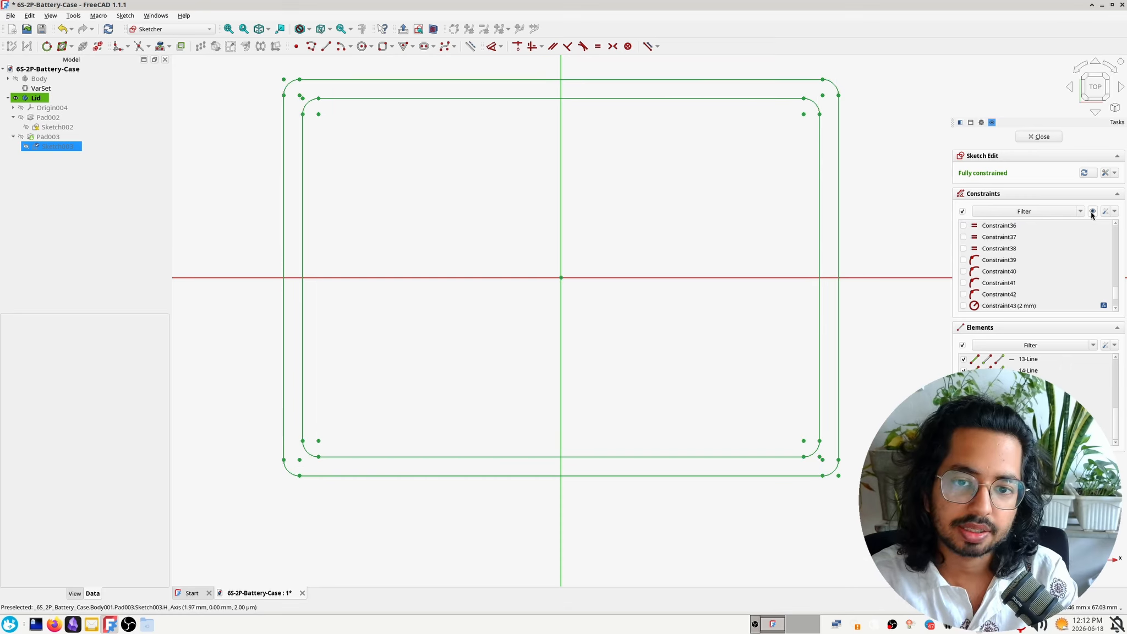
pyautogui.click(1093, 212)
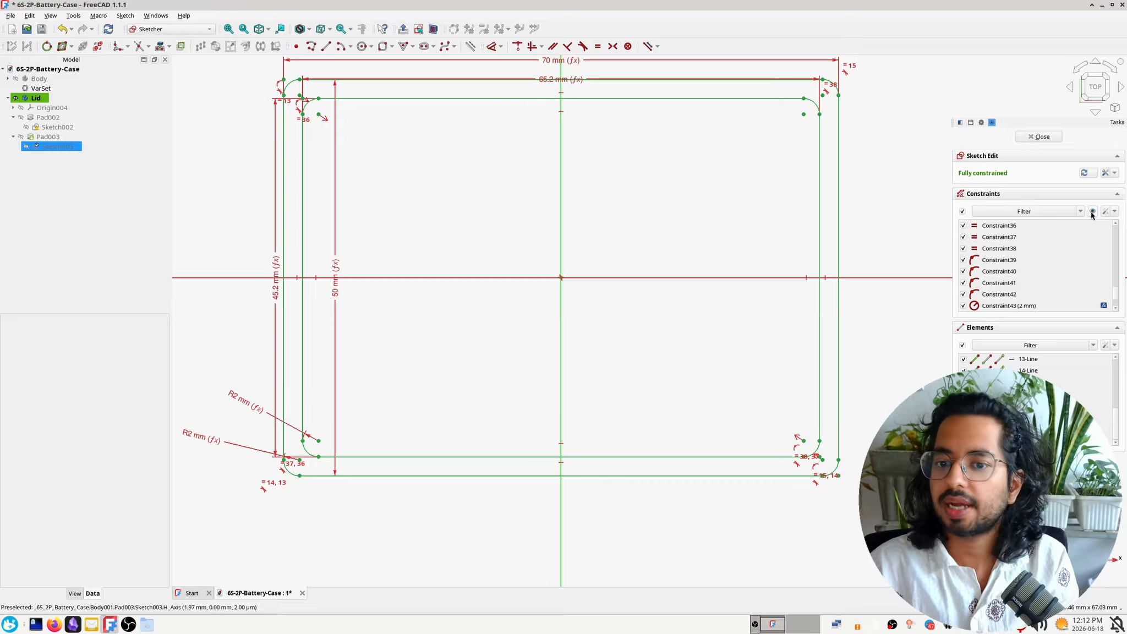
pyautogui.click(1042, 138)
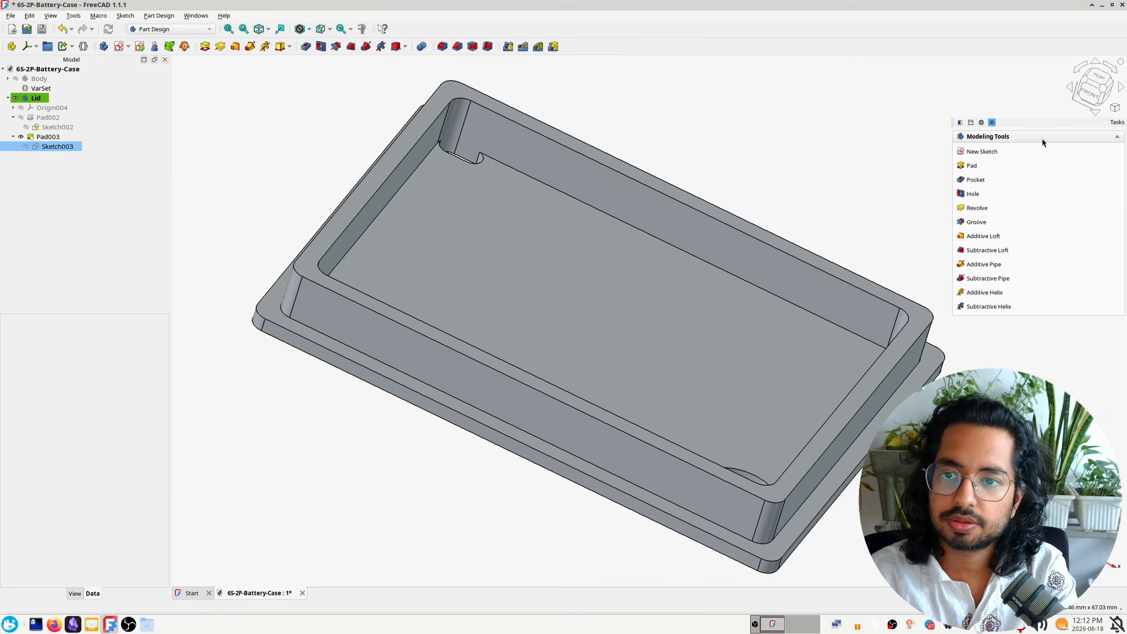
pyautogui.moveTo(606, 175); pyautogui.dragTo(516, 210, button='middle')
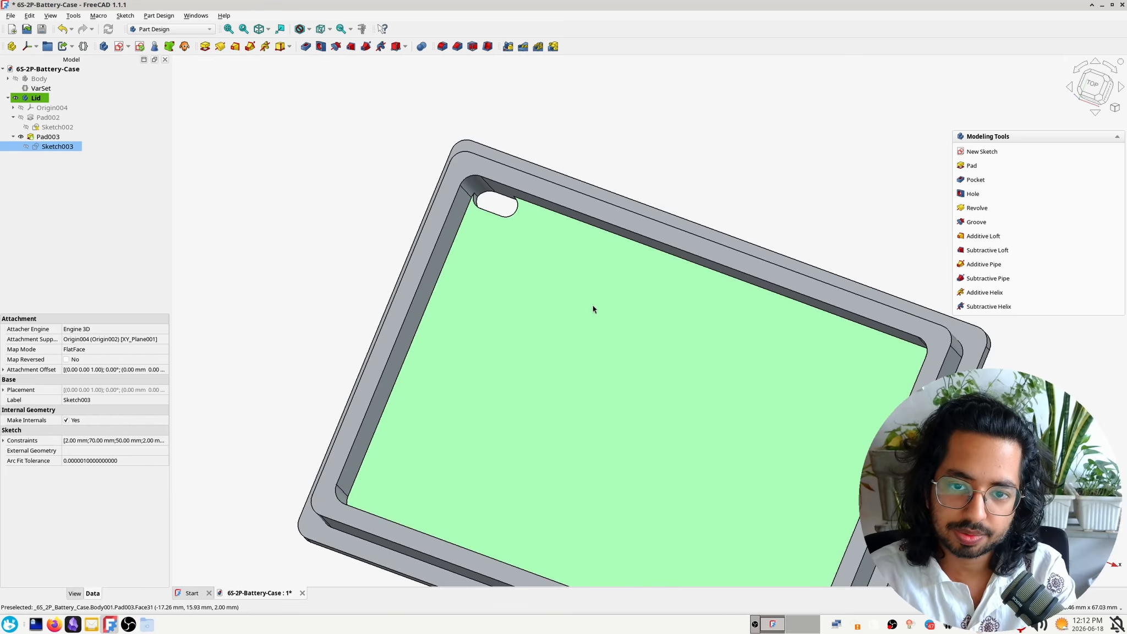
pyautogui.moveTo(593, 309); pyautogui.dragTo(750, 342, button='middle')
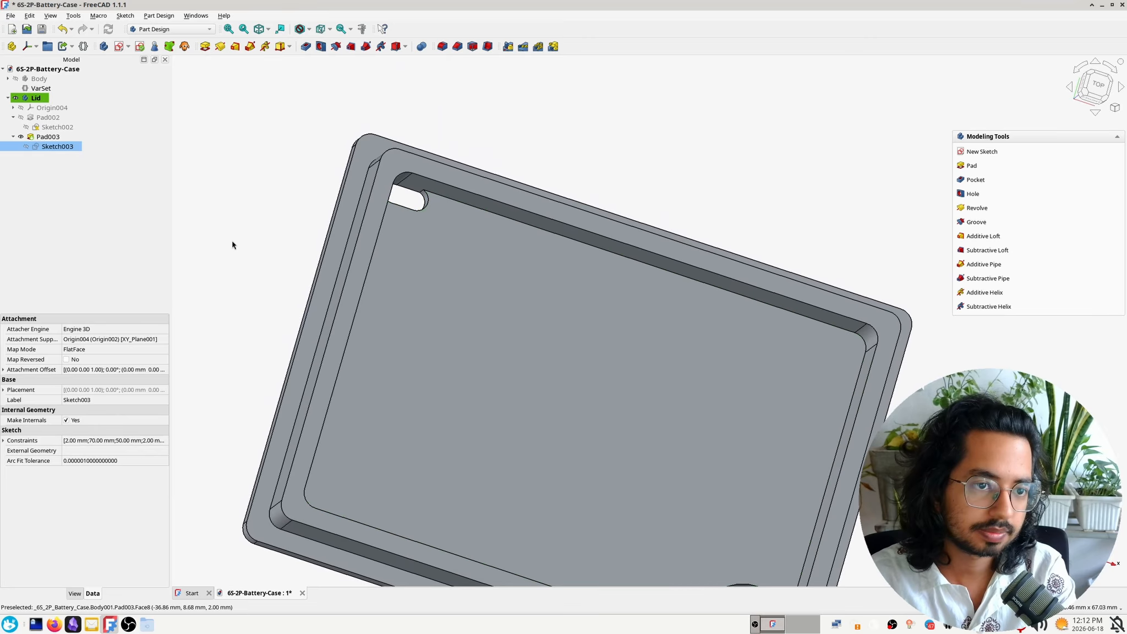
# Open the base pad's sketch and move the slot inward from the upper-left corner, about 8 mm from the left edge
pyautogui.click(48, 118)
pyautogui.doubleClick(74, 128)
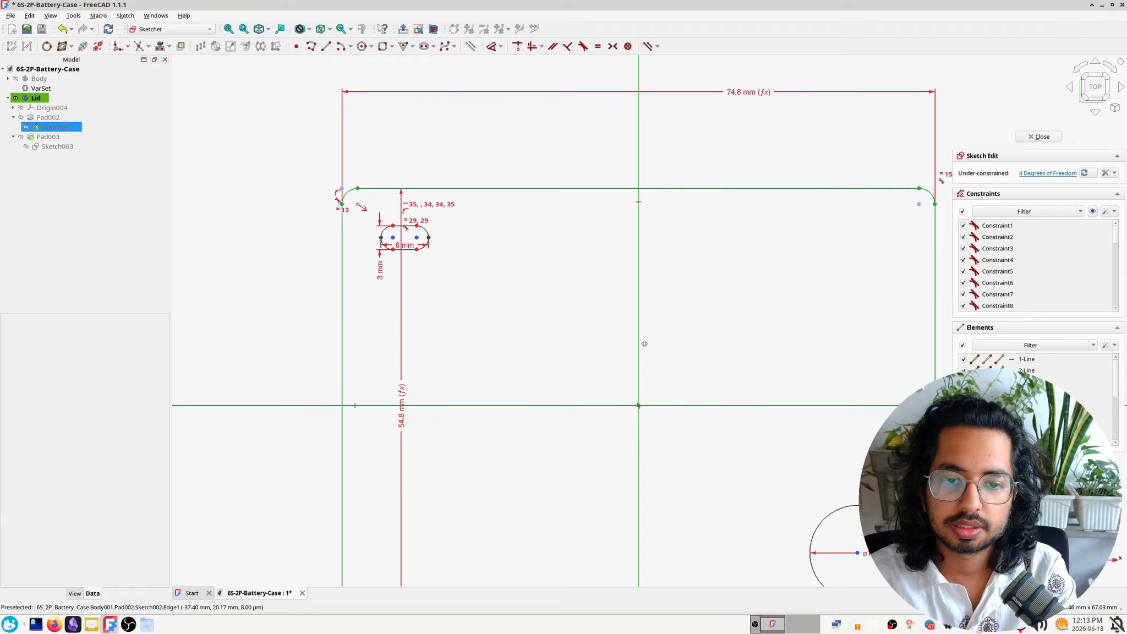
pyautogui.moveTo(644, 344)
pyautogui.mouseDown(button='middle')
pyautogui.moveTo(562, 193)
pyautogui.moveTo(563, 293)
pyautogui.mouseUp(button='middle')
pyautogui.scroll(-2, 560, 215)
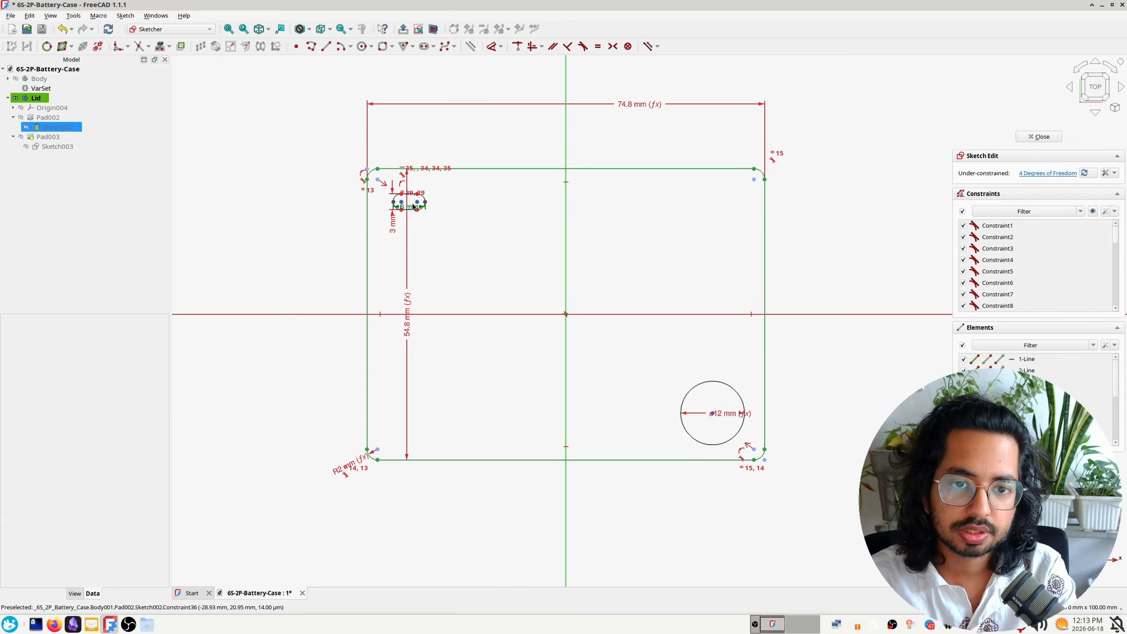
pyautogui.scroll(4, 402, 214)
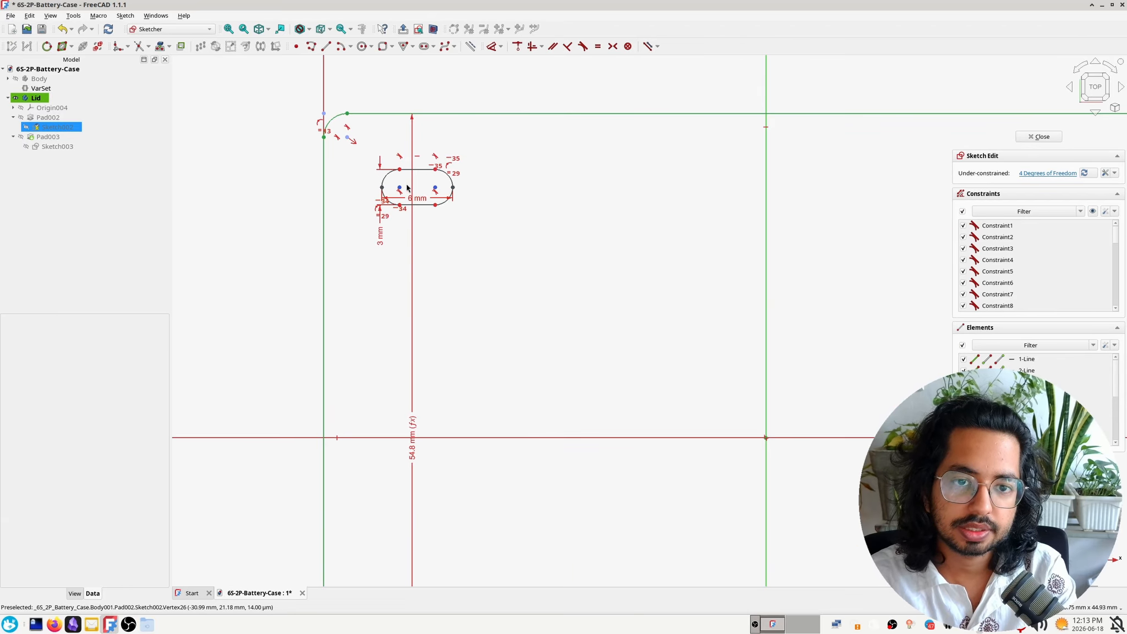
pyautogui.moveTo(436, 187); pyautogui.dragTo(469, 215)
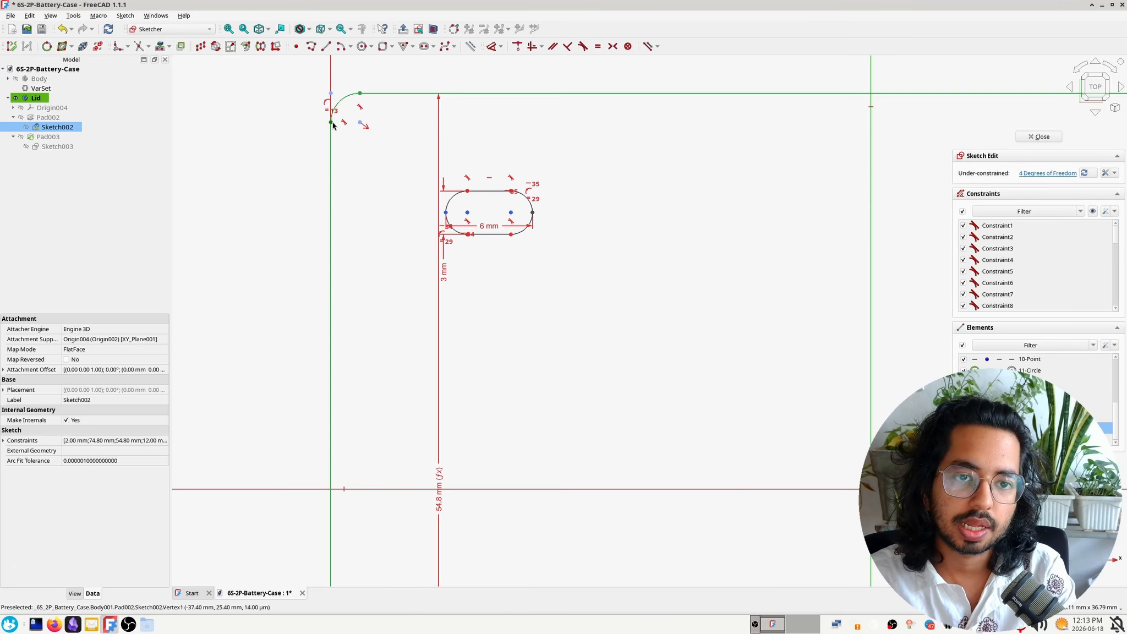
pyautogui.click(331, 123)
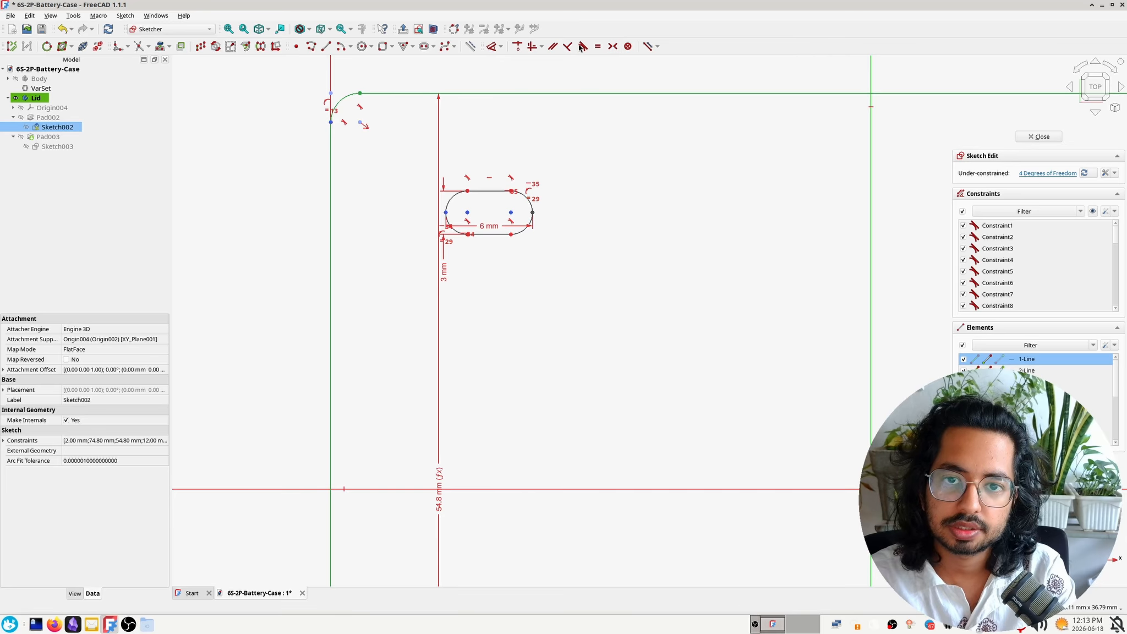
pyautogui.click(591, 166)
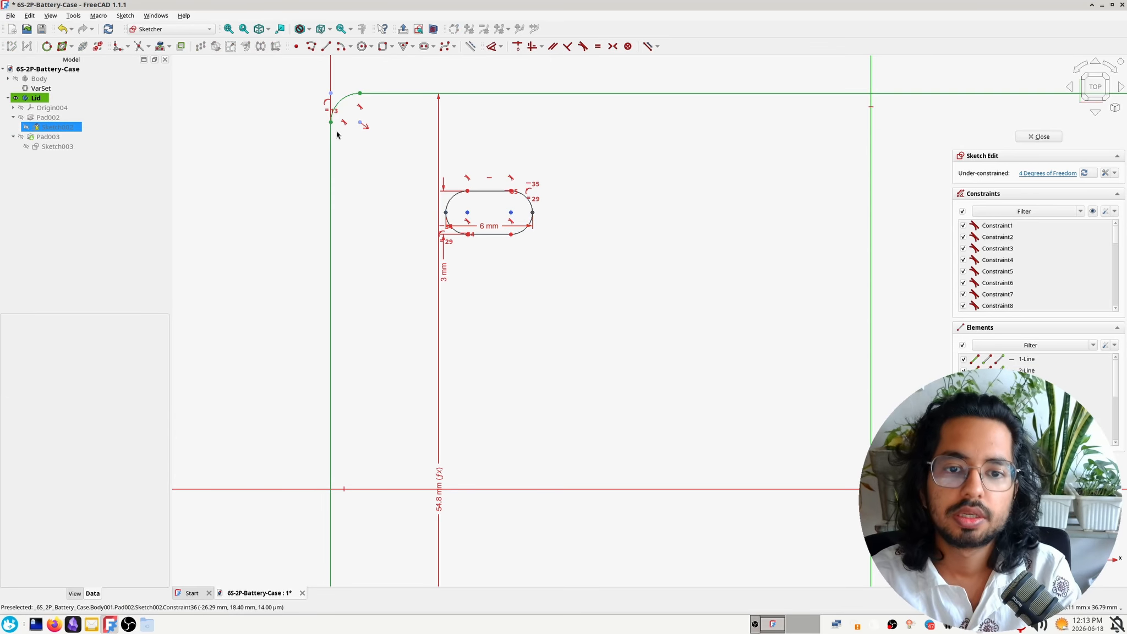
pyautogui.click(446, 213)
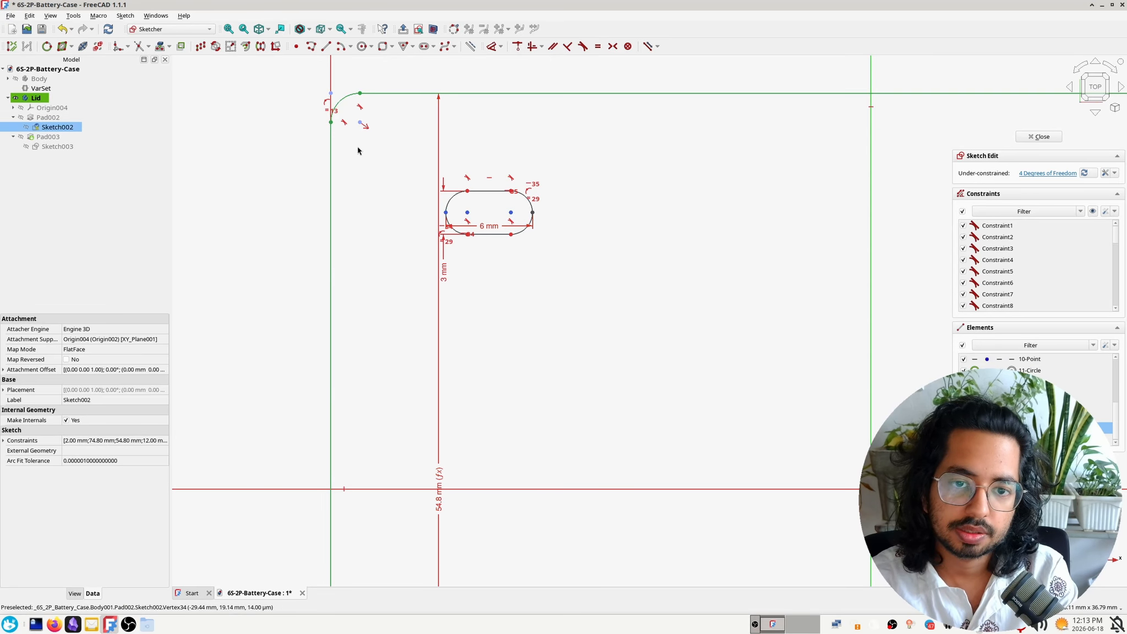
pyautogui.click(331, 123)
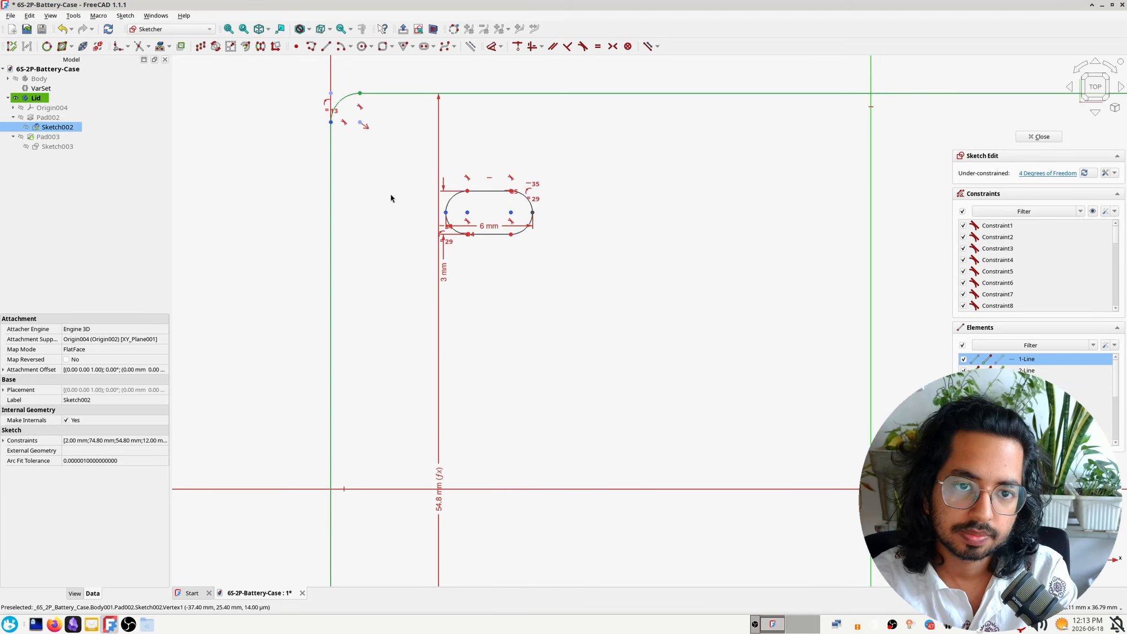
pyautogui.click(442, 234)
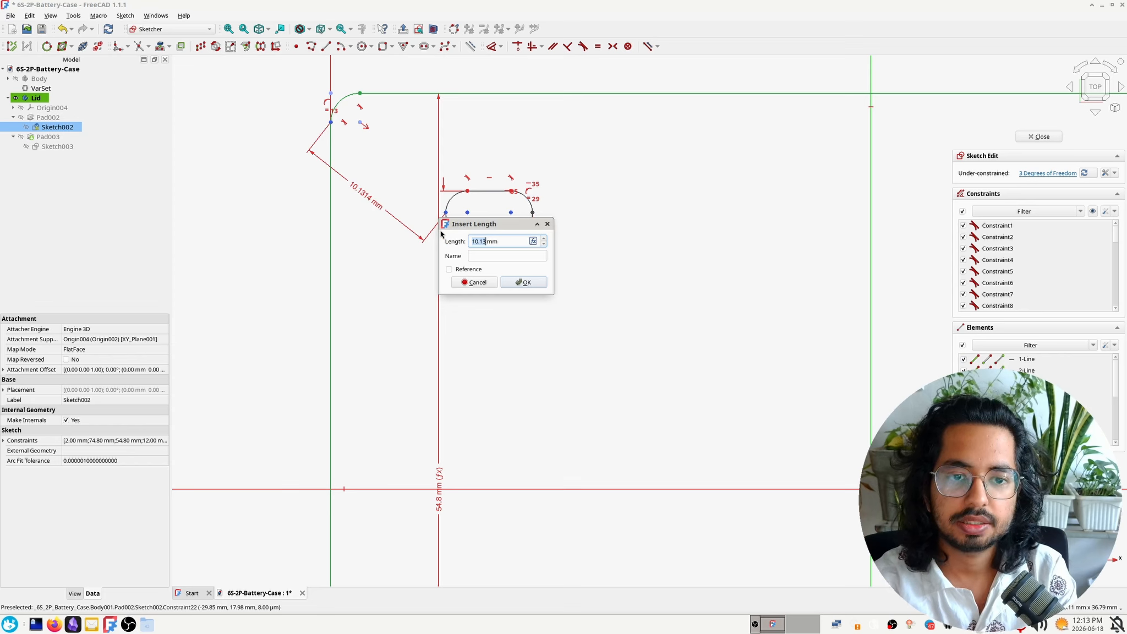
pyautogui.click(473, 282)
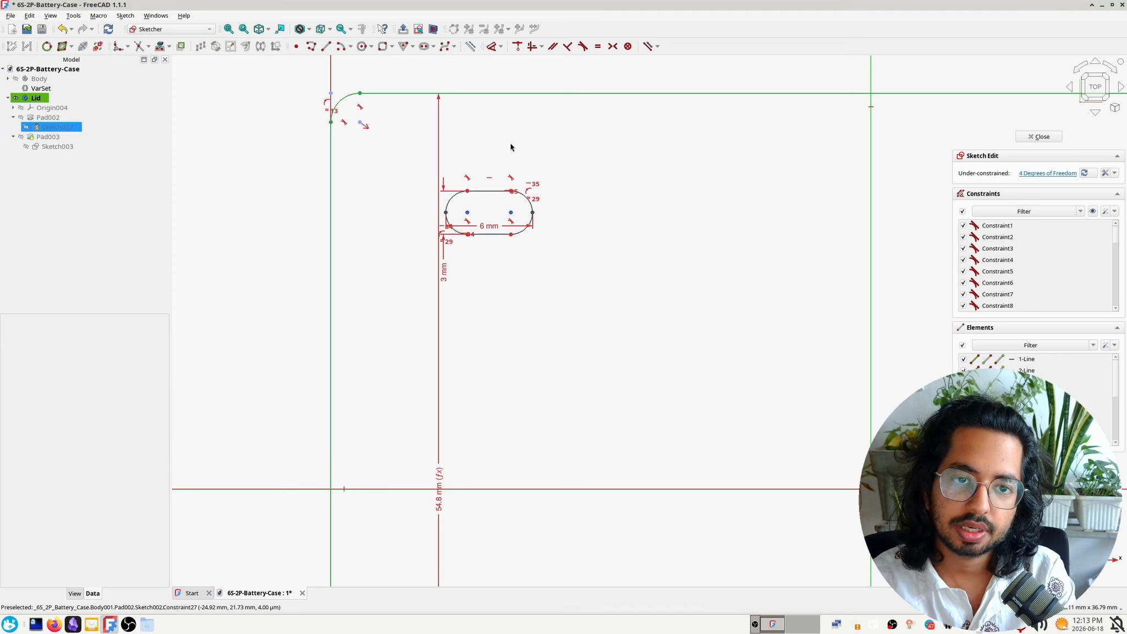
# Add a horizontal distance dimension between the lid outline's left edge and the slot's left end
pyautogui.click(446, 212)
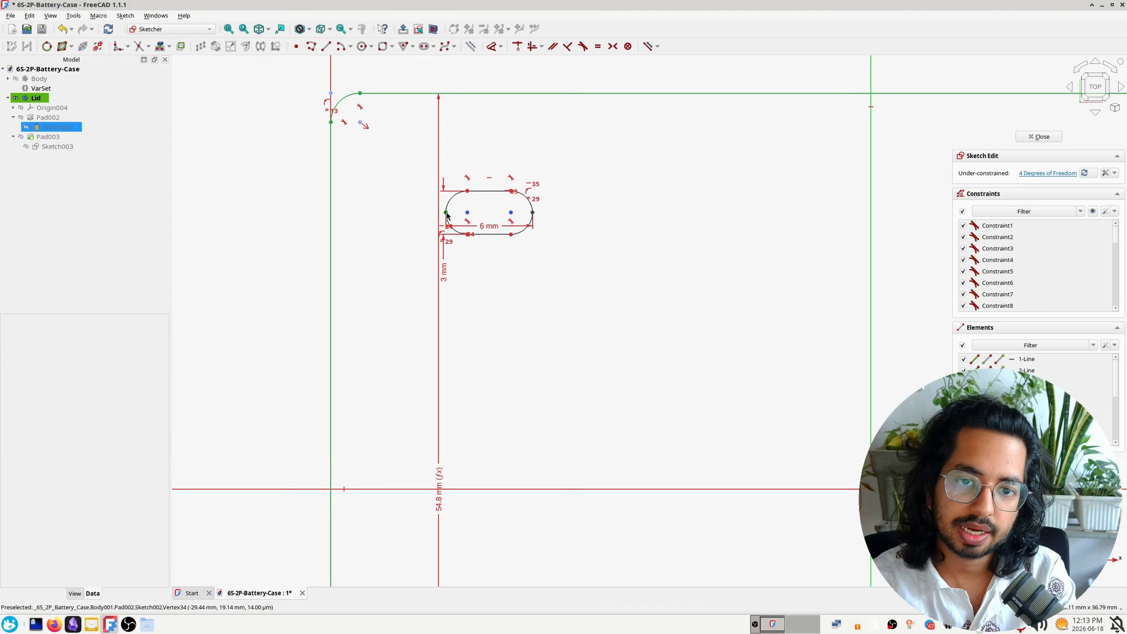
pyautogui.click(331, 113)
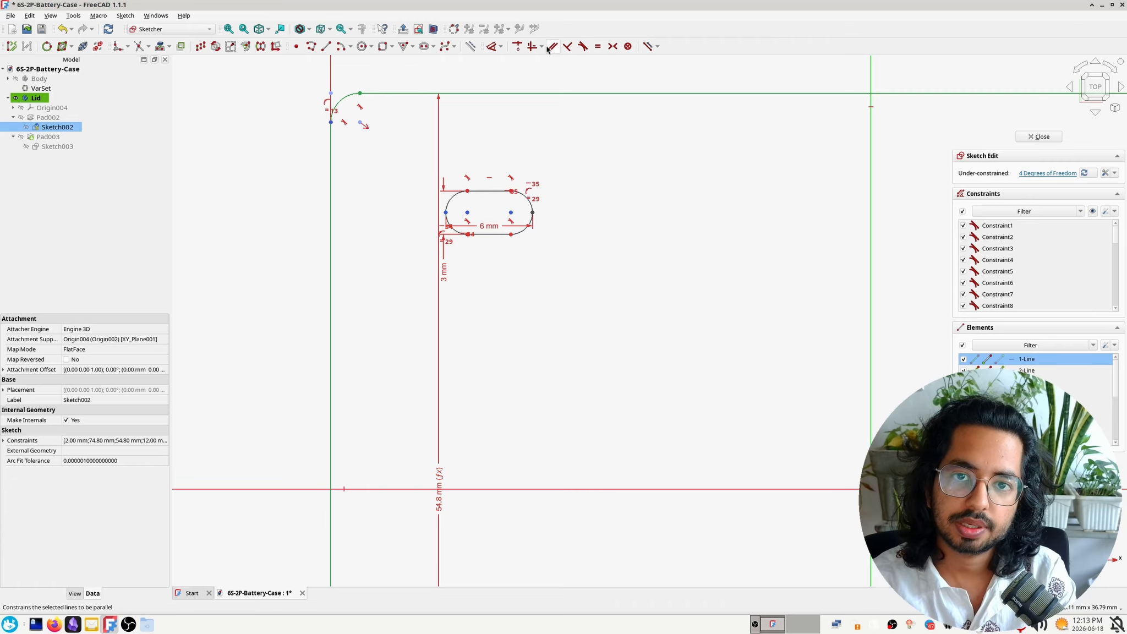
pyautogui.press('i')
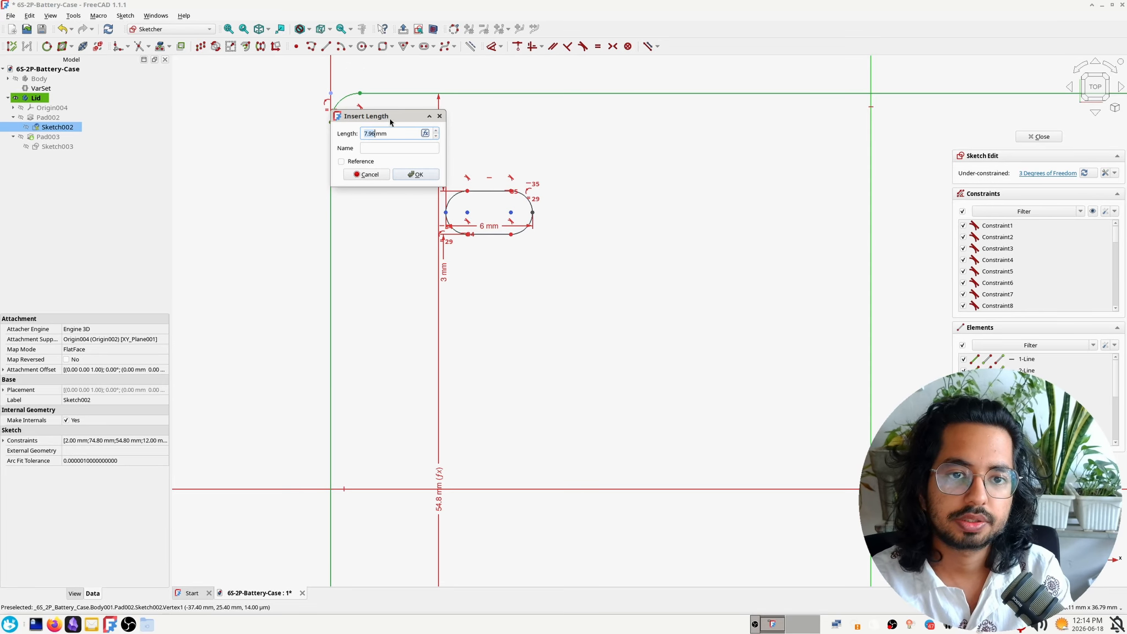
pyautogui.moveTo(389, 118); pyautogui.dragTo(377, 240)
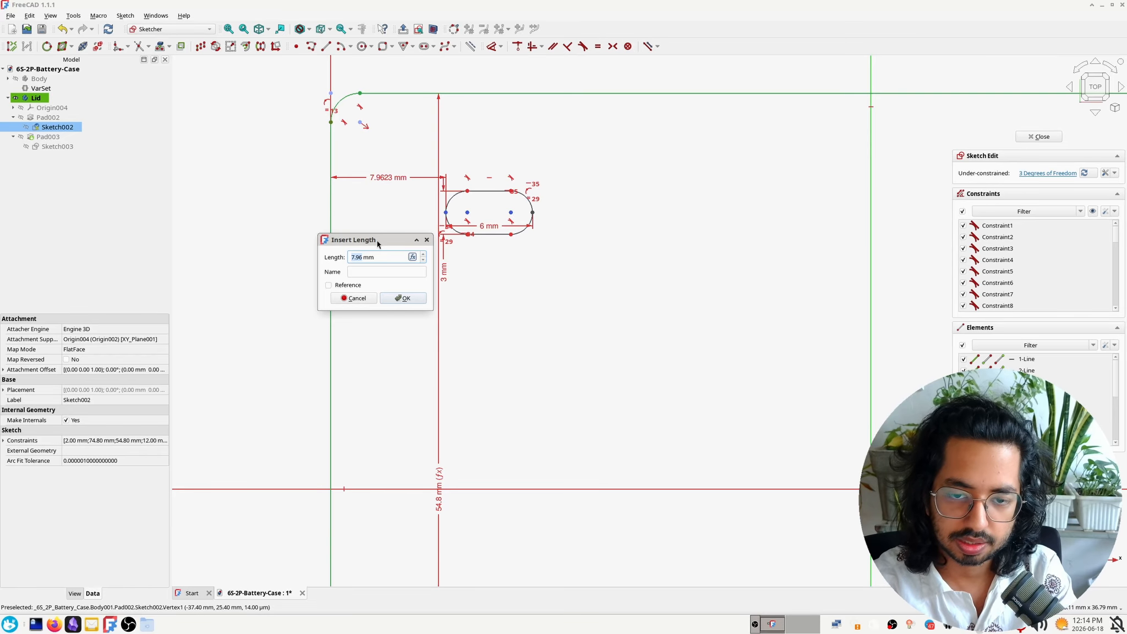
# Try to drive the slot's horizontal edge distance with the expression VarSet.wall_thickness + 5mm
pyautogui.press('=')
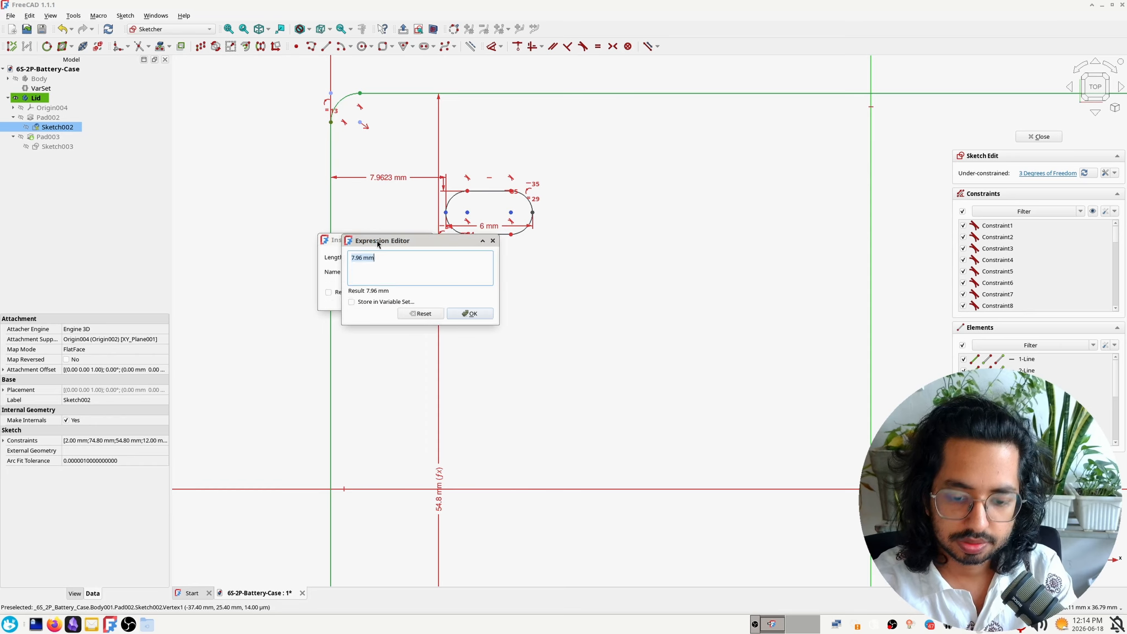
pyautogui.write('VarSet.w')
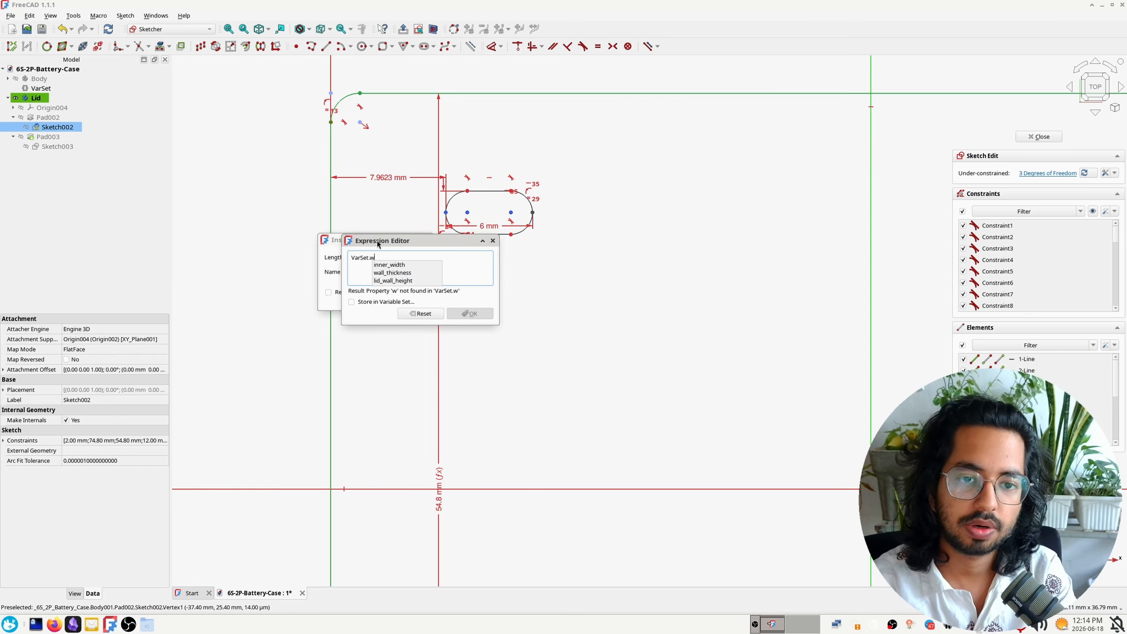
pyautogui.press('Down')
pyautogui.press('Down')
pyautogui.write('+')
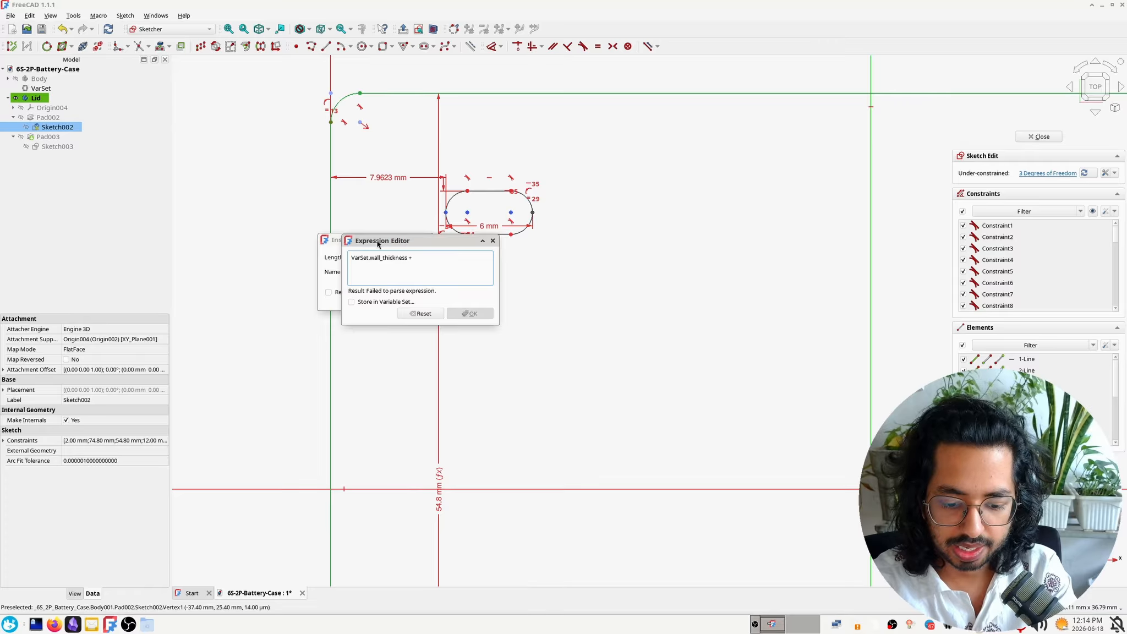
pyautogui.write(' 5mm')
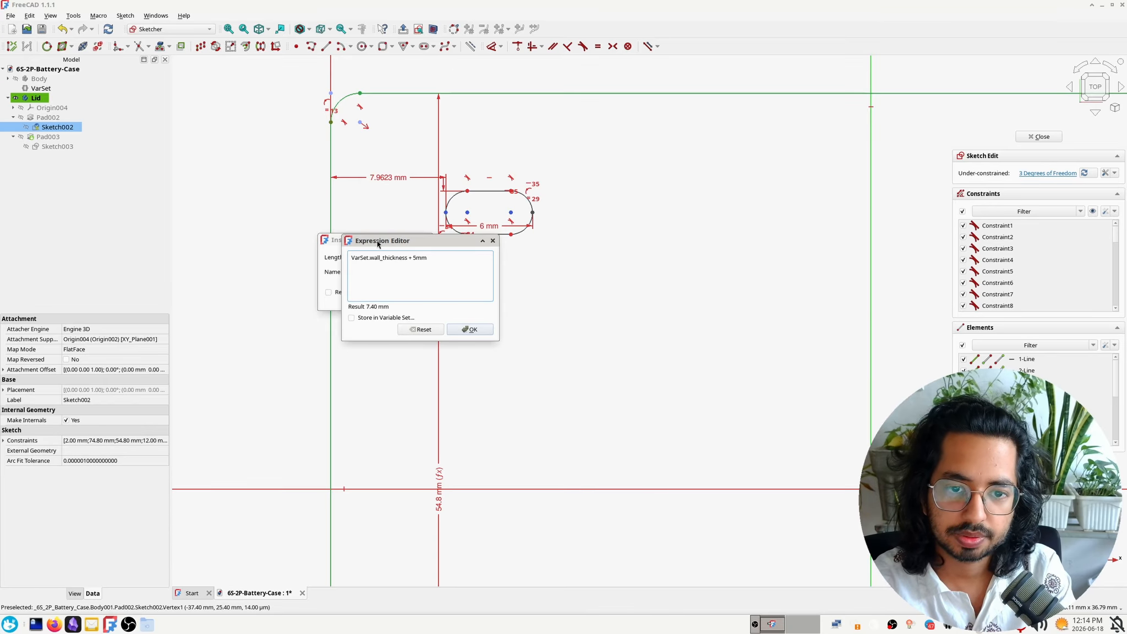
pyautogui.click(470, 329)
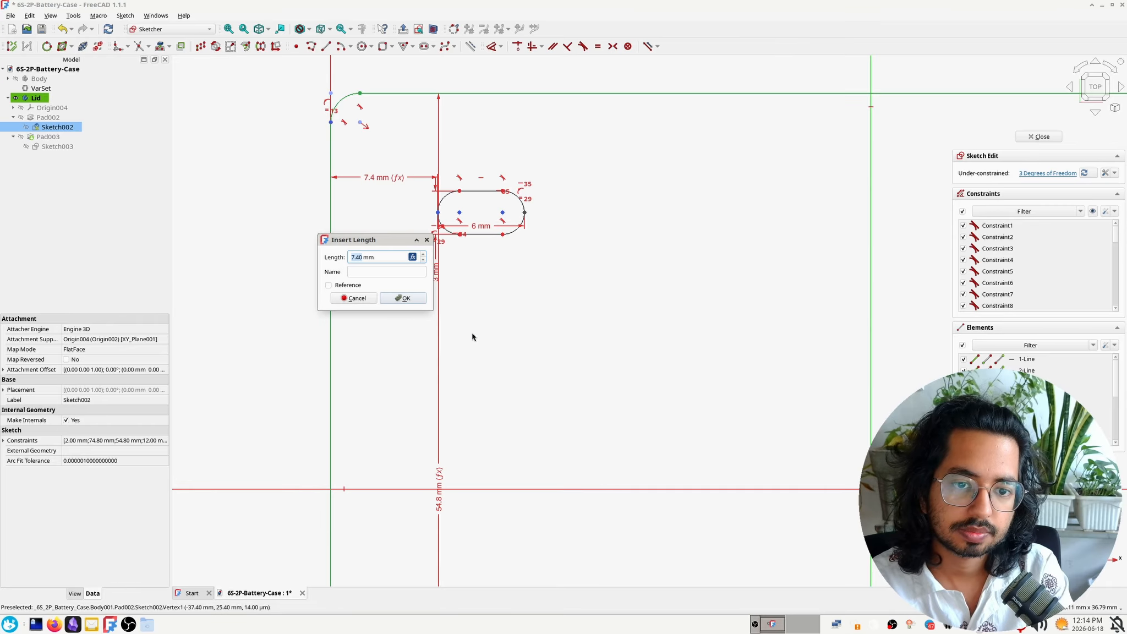
# Name the slot's horizontal distance dimension edge_dist and accept it with a length of 7.96 mm
pyautogui.click(341, 286)
pyautogui.click(364, 272)
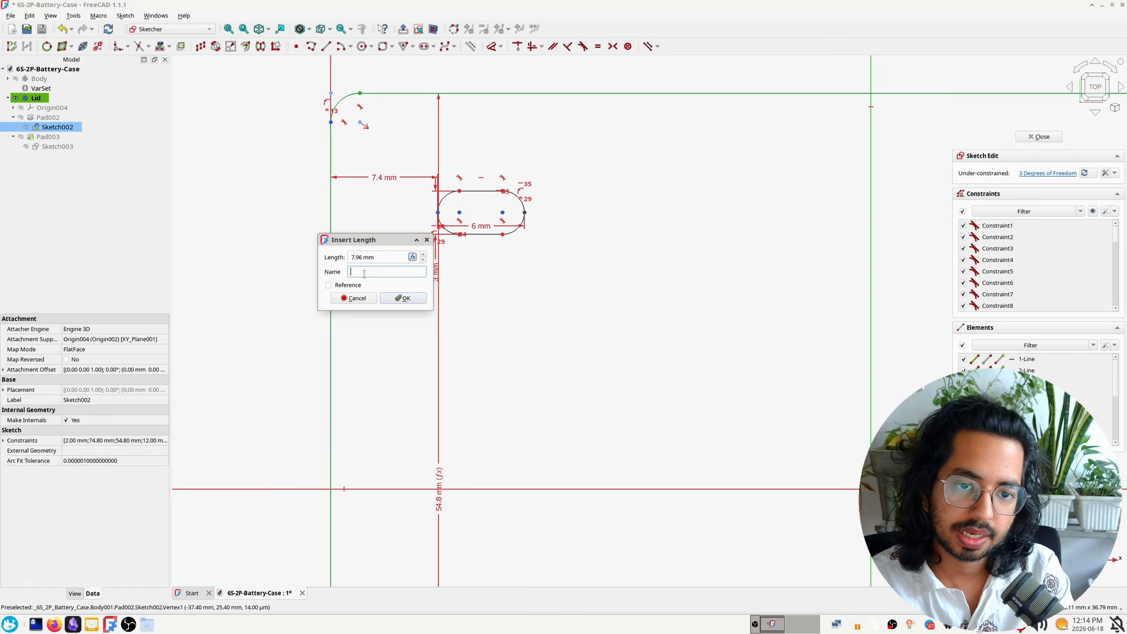
pyautogui.write('edge_dis')
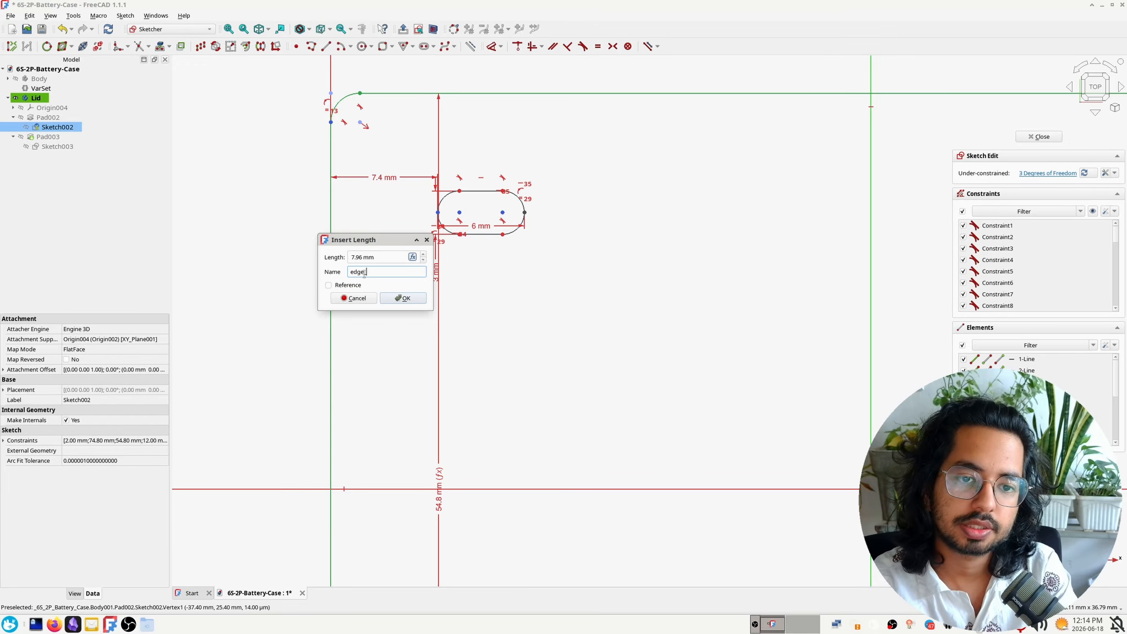
pyautogui.press('Return')
# Dimension the vertical distance from the outline's upper edge to the slot's upper side with the expression Constraints.edge_dist
pyautogui.scroll(7, 541, 246)
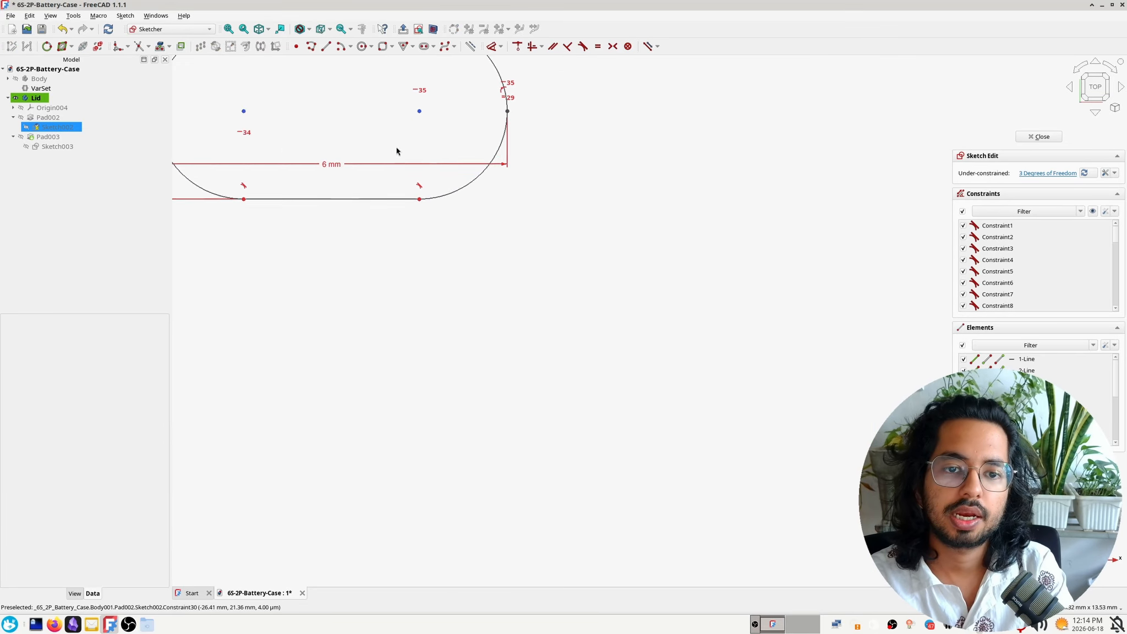
pyautogui.scroll(-5, 467, 213)
pyautogui.moveTo(337, 214); pyautogui.dragTo(385, 369, button='middle')
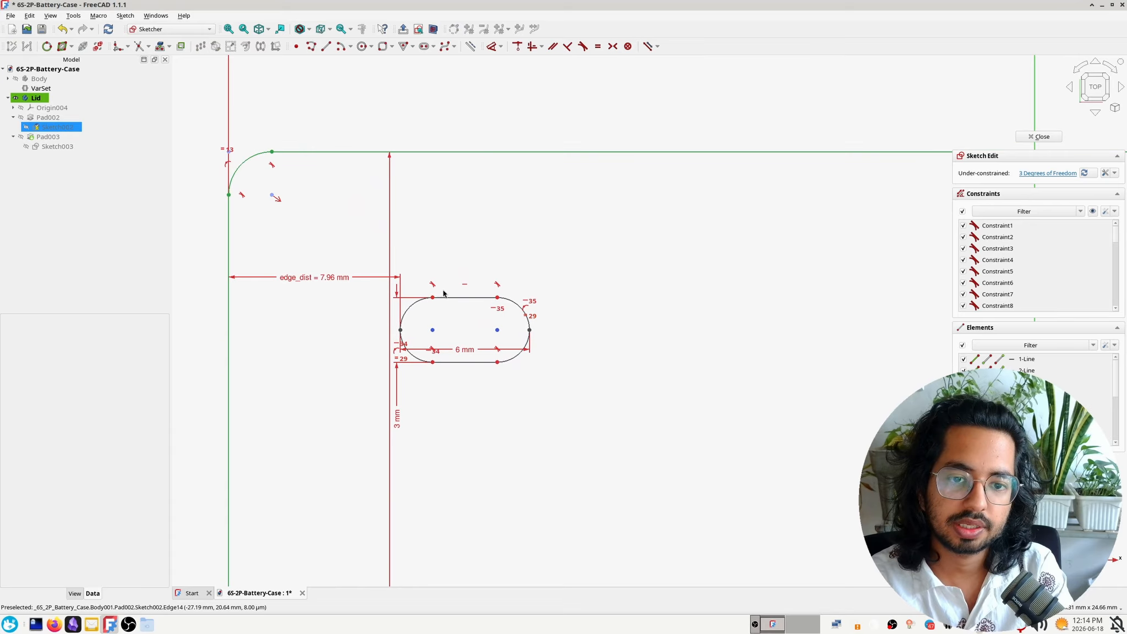
pyautogui.click(433, 298)
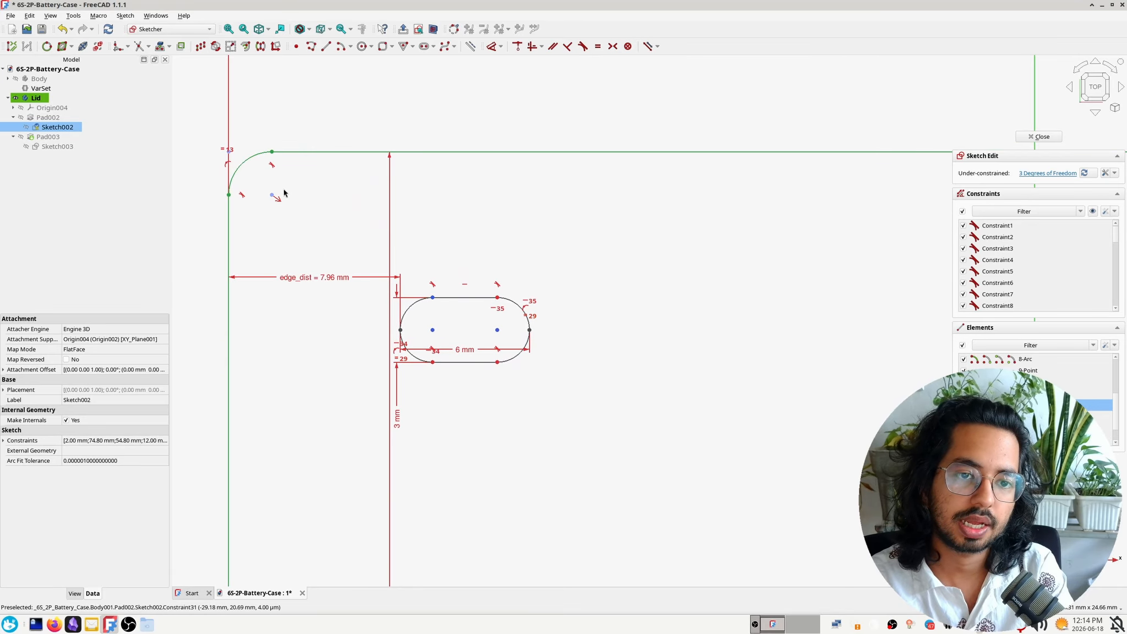
pyautogui.click(272, 156)
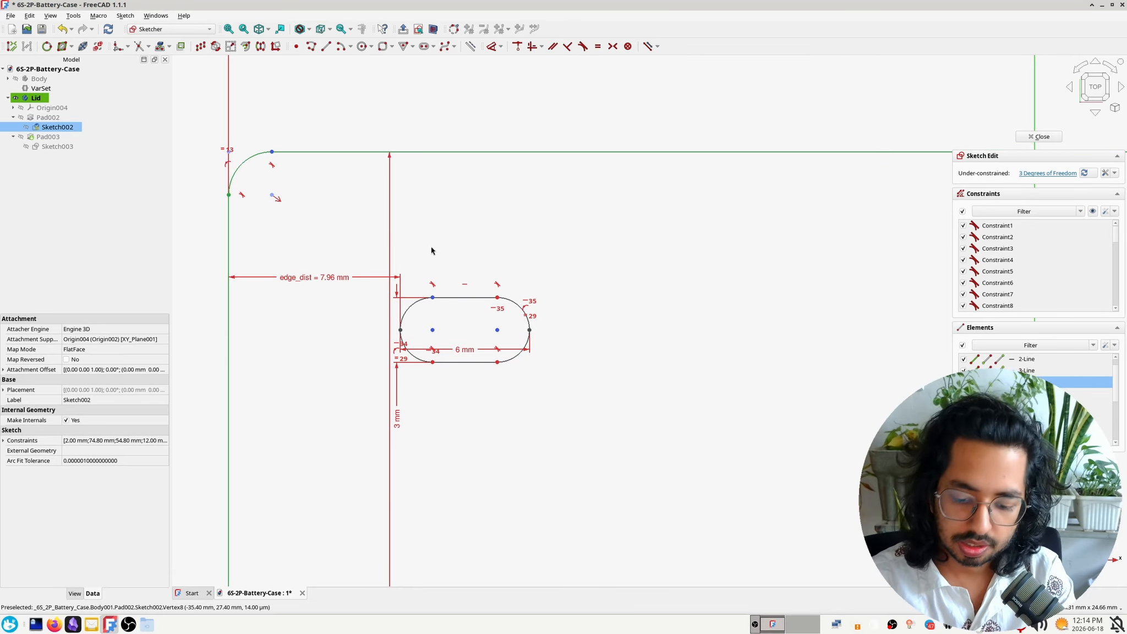
pyautogui.press('i')
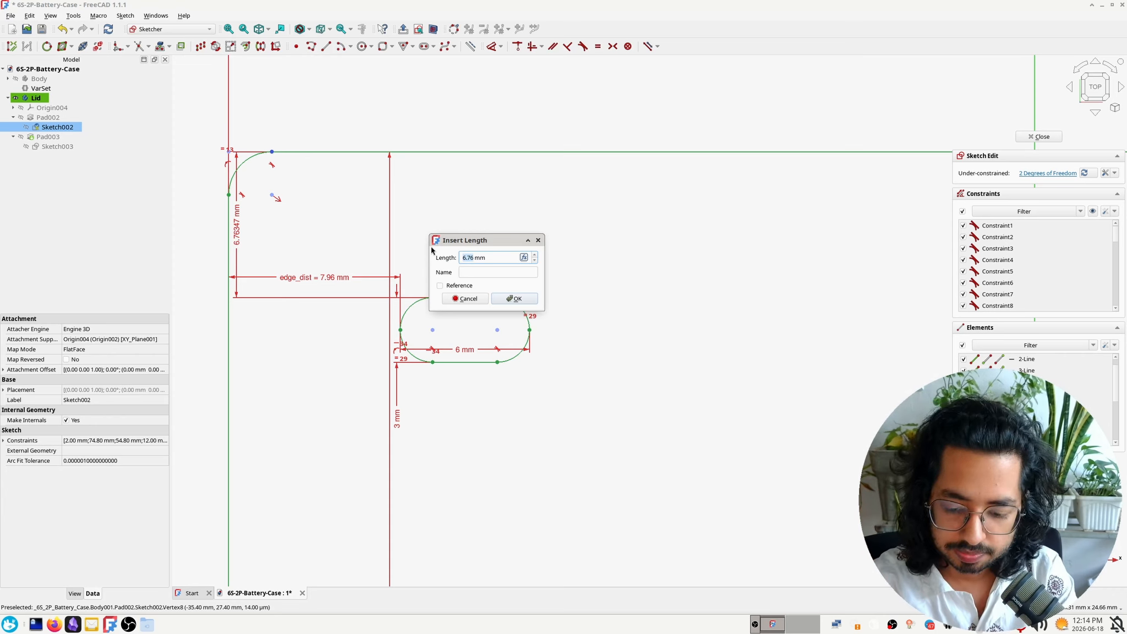
pyautogui.press('=')
pyautogui.write('constraints.')
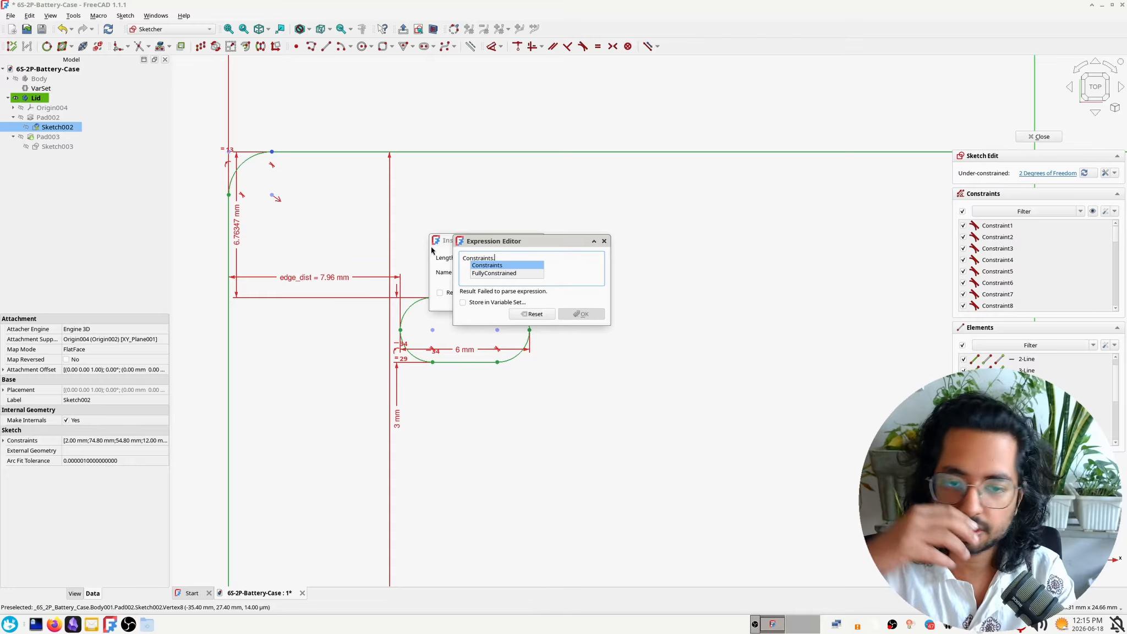
pyautogui.write('edge_dist')
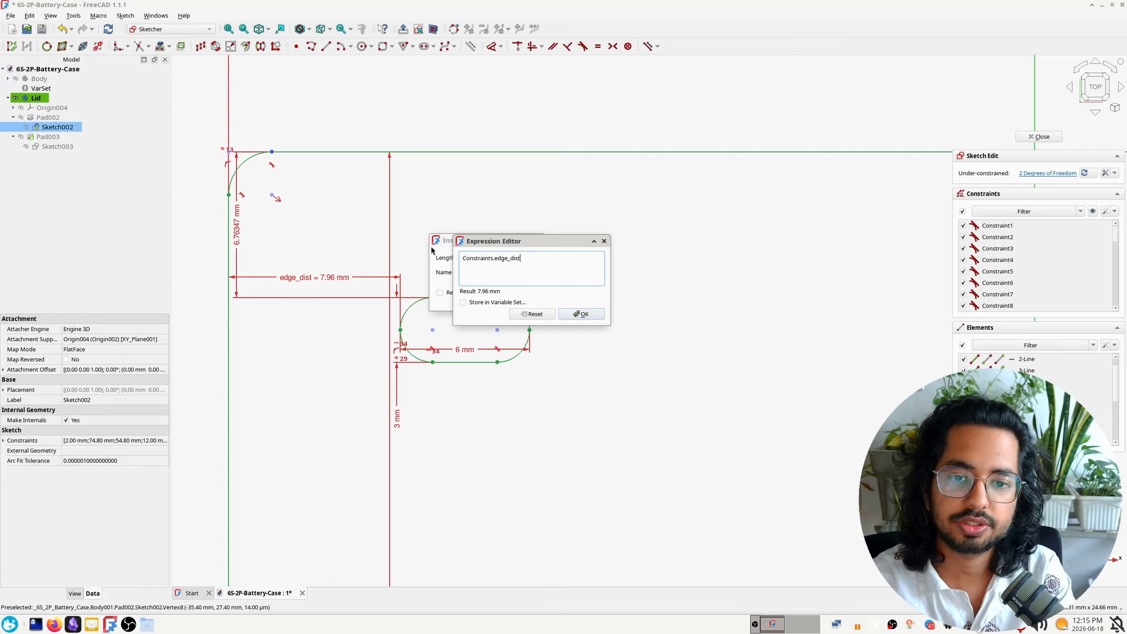
pyautogui.press('Return')
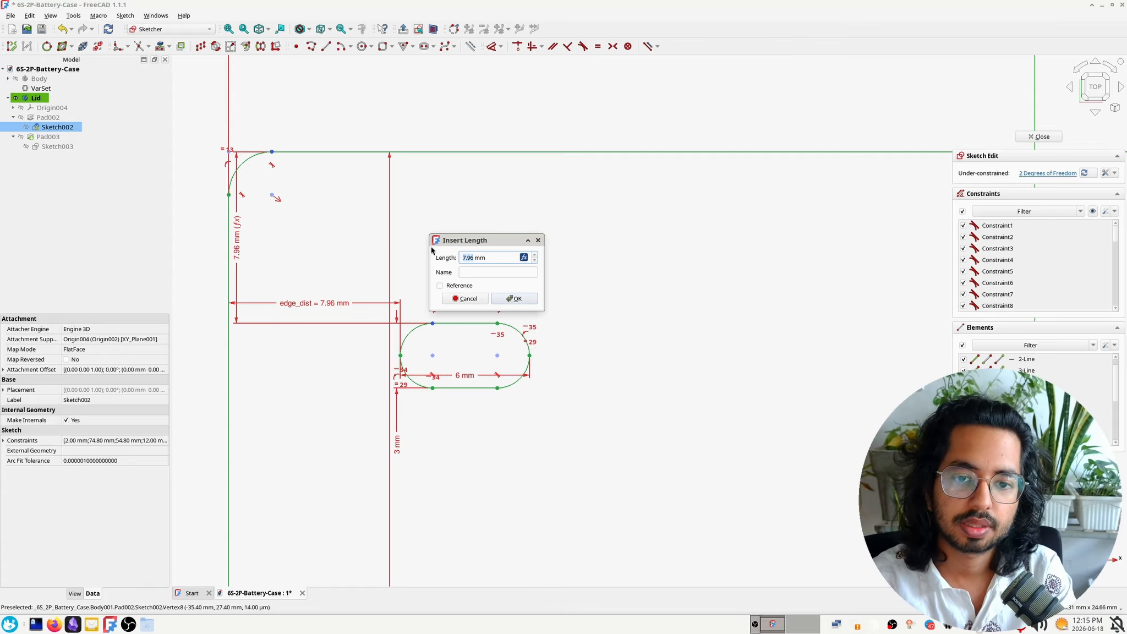
pyautogui.press('Return')
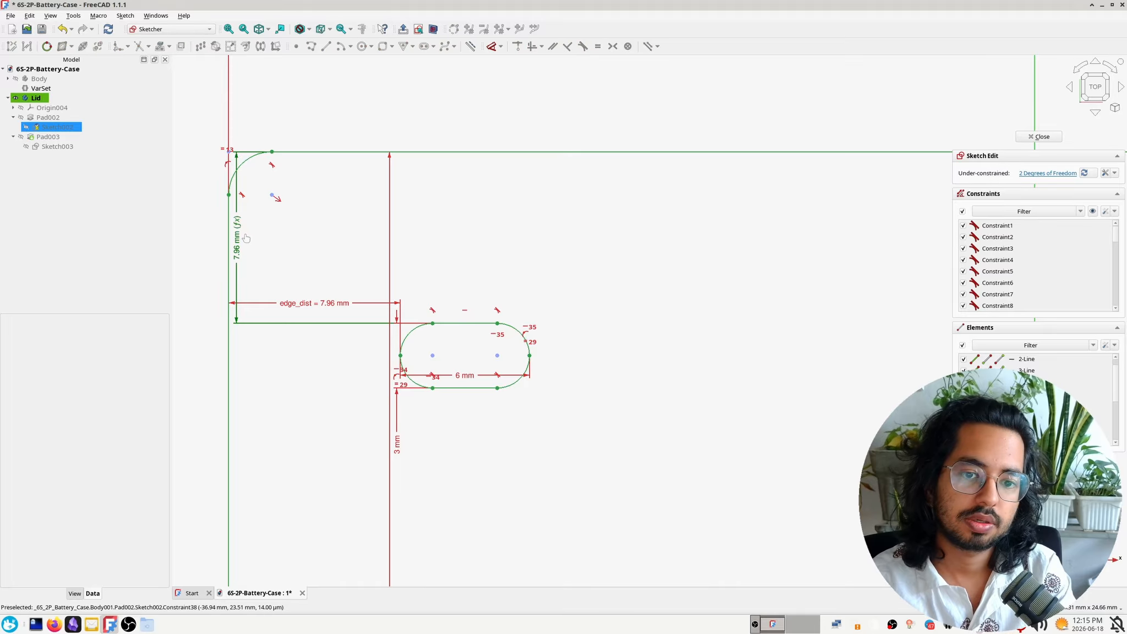
# Reposition the slot's vertical distance label above its right end and the edge_dist label lower beside the slot
pyautogui.moveTo(246, 238); pyautogui.dragTo(511, 252)
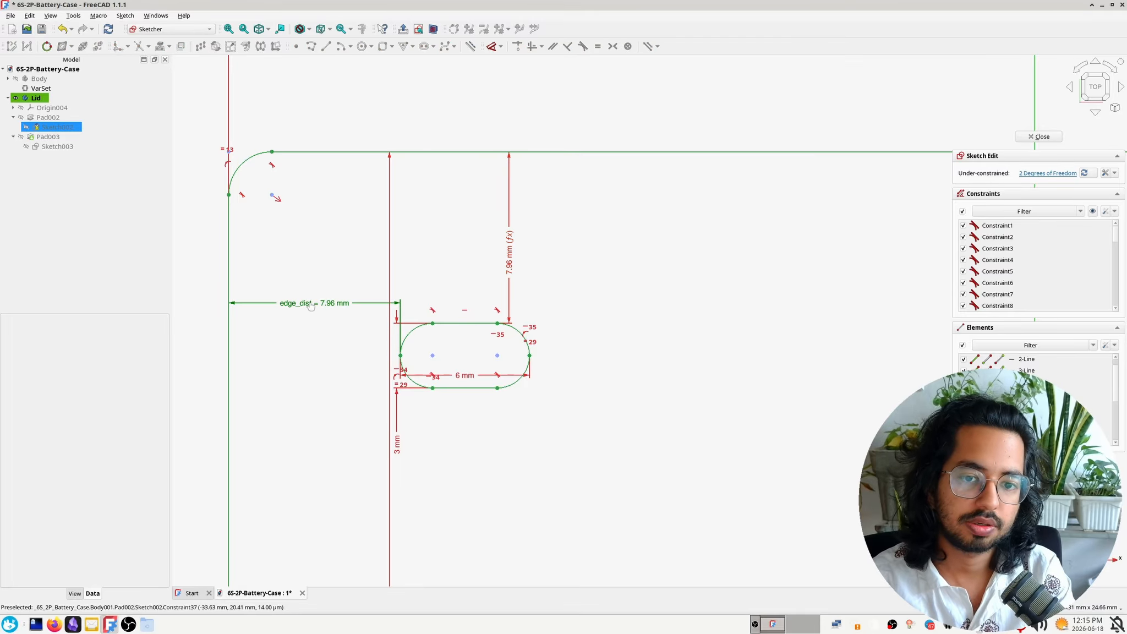
pyautogui.moveTo(309, 302); pyautogui.dragTo(312, 363)
# Close the base pad's sketch and inspect the slot and the circular jack hole against the lid's inner wall
pyautogui.scroll(-4, 453, 453)
pyautogui.moveTo(531, 483); pyautogui.dragTo(507, 300, button='middle')
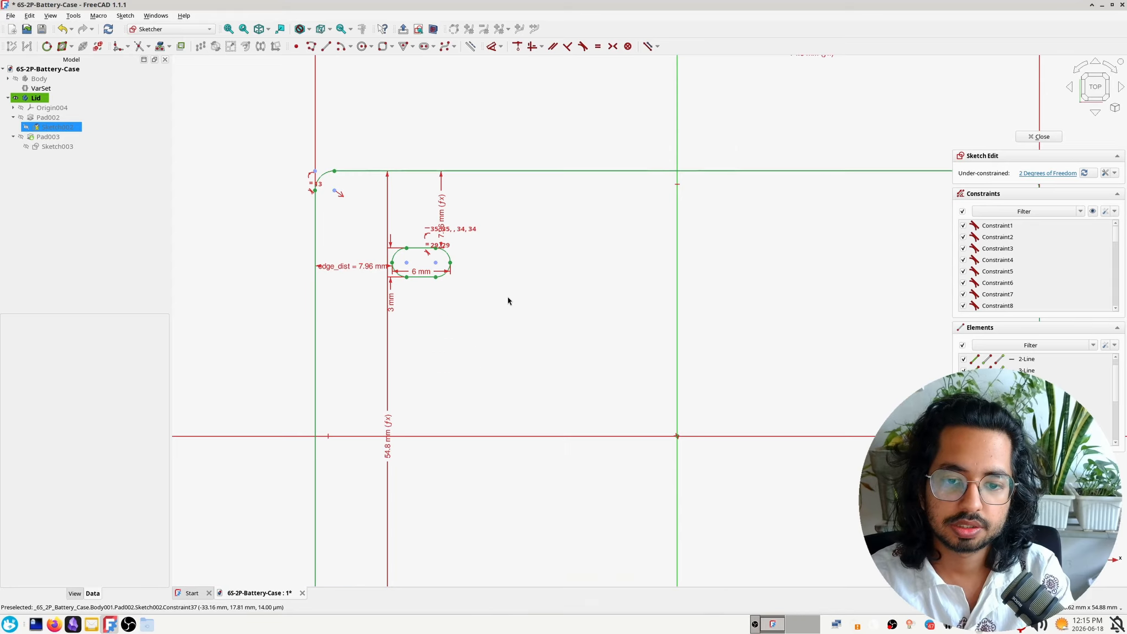
pyautogui.scroll(-4, 576, 361)
pyautogui.moveTo(626, 400); pyautogui.dragTo(511, 325, button='middle')
pyautogui.scroll(3, 519, 340)
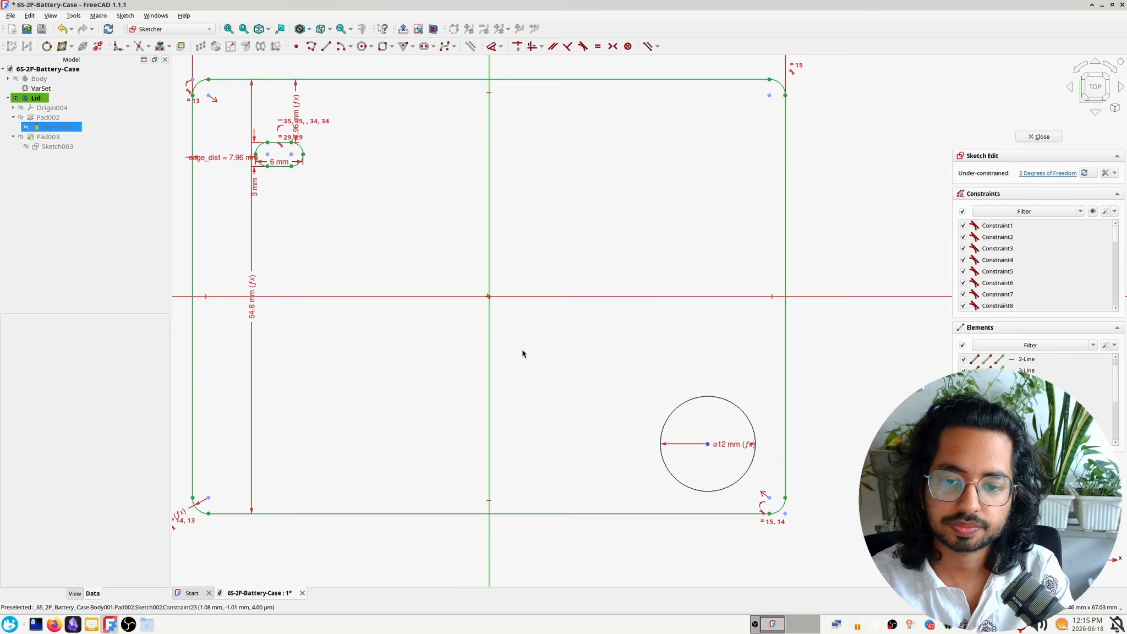
pyautogui.scroll(-1, 571, 368)
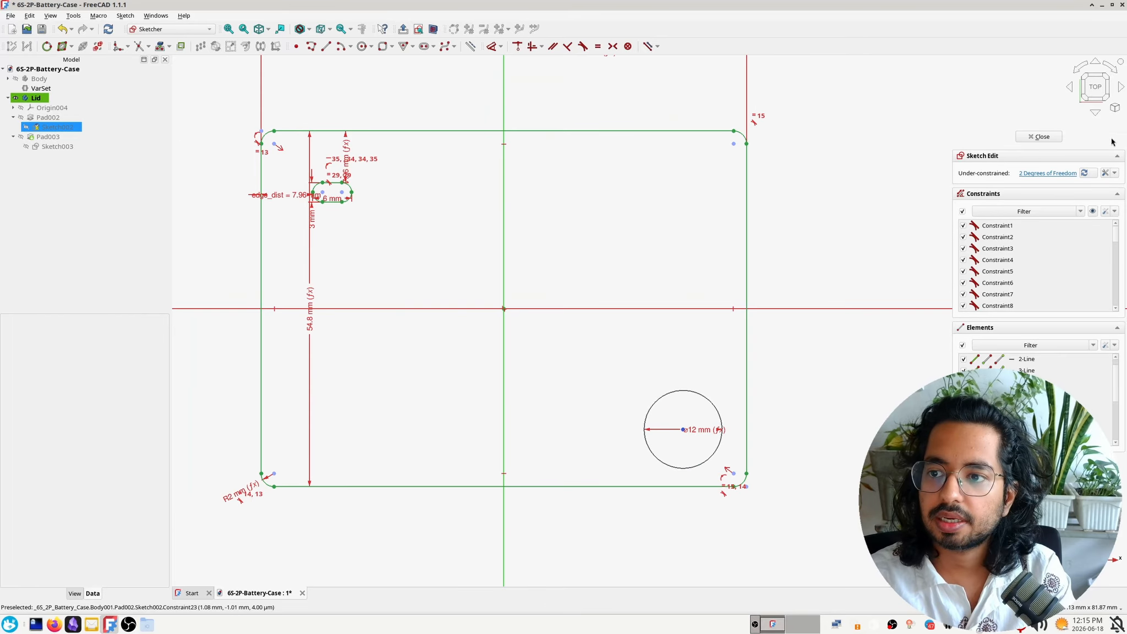
pyautogui.click(1039, 136)
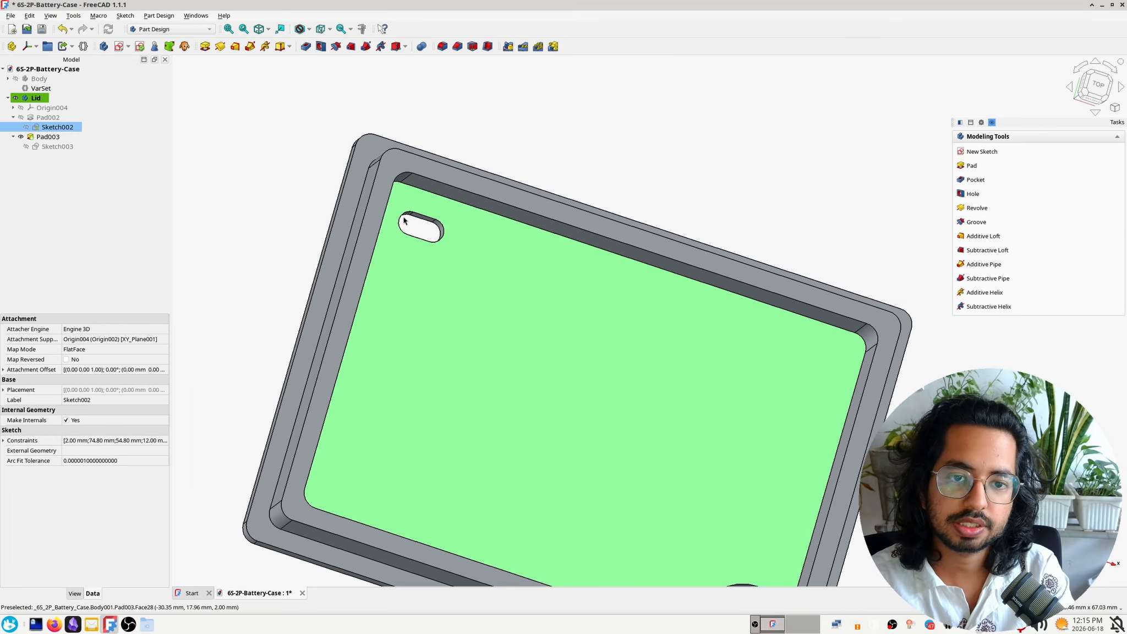
pyautogui.moveTo(533, 122); pyautogui.dragTo(494, 147, button='middle')
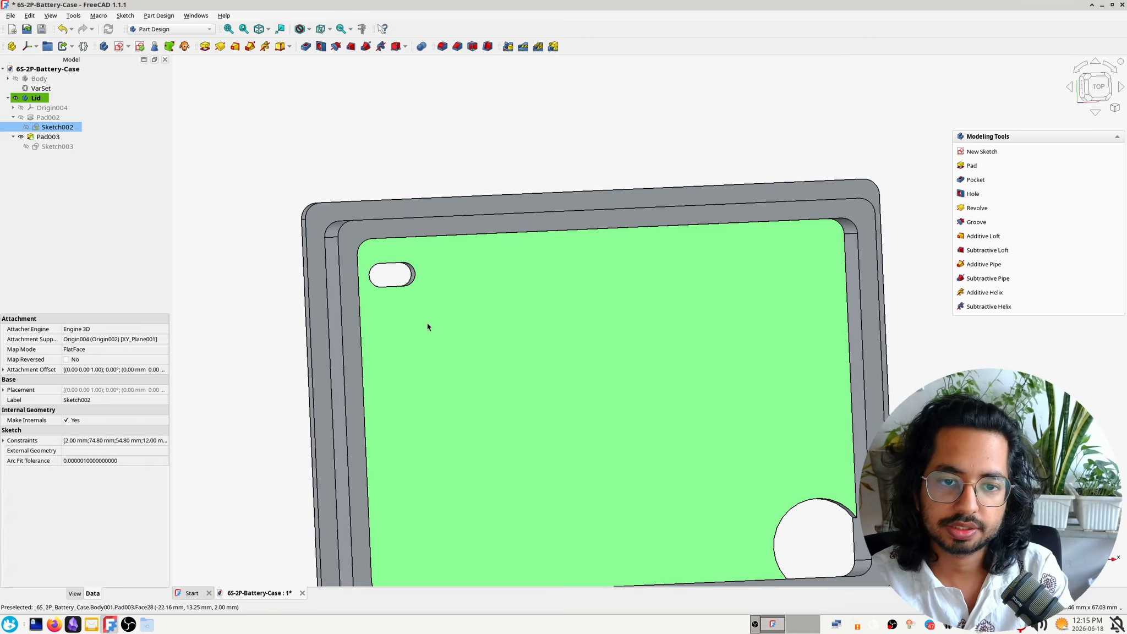
pyautogui.moveTo(427, 324); pyautogui.dragTo(406, 308, button='middle')
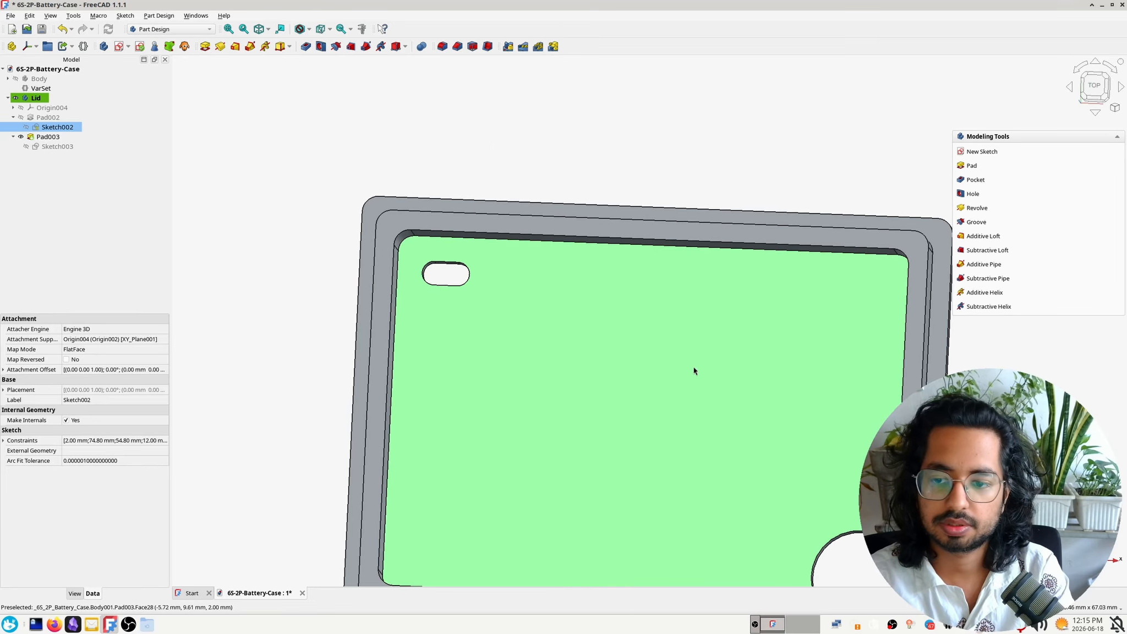
pyautogui.moveTo(684, 405); pyautogui.dragTo(574, 177, button='middle')
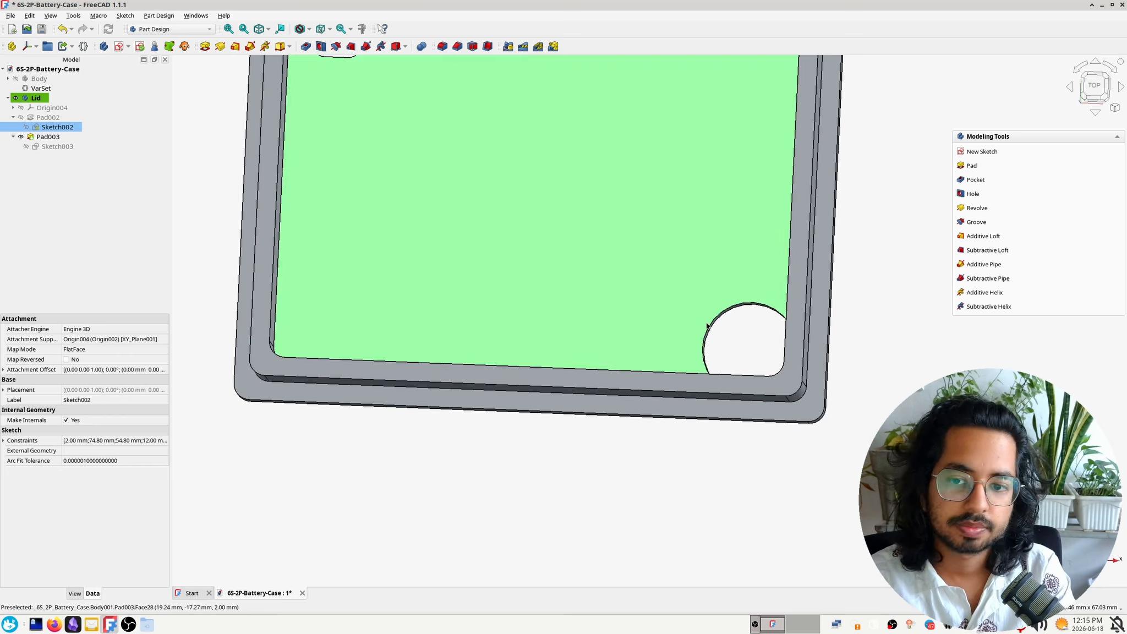
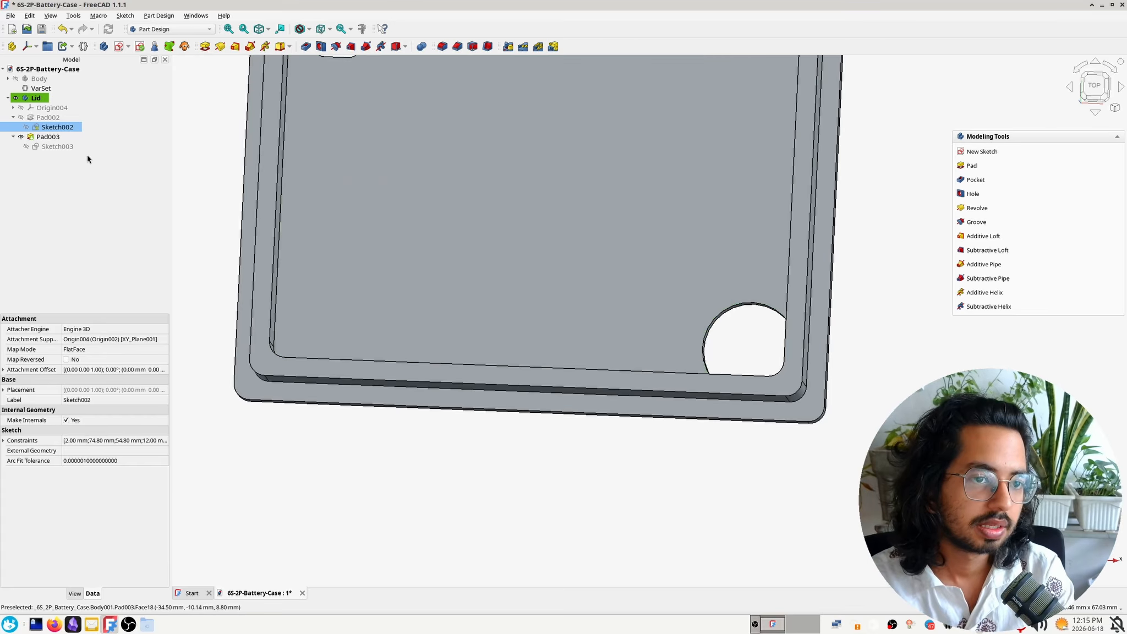
# Edit the base pad's sketch and move the 12 mm jack-hole circle inward, away from the outline's lower-right corner
pyautogui.doubleClick(81, 126)
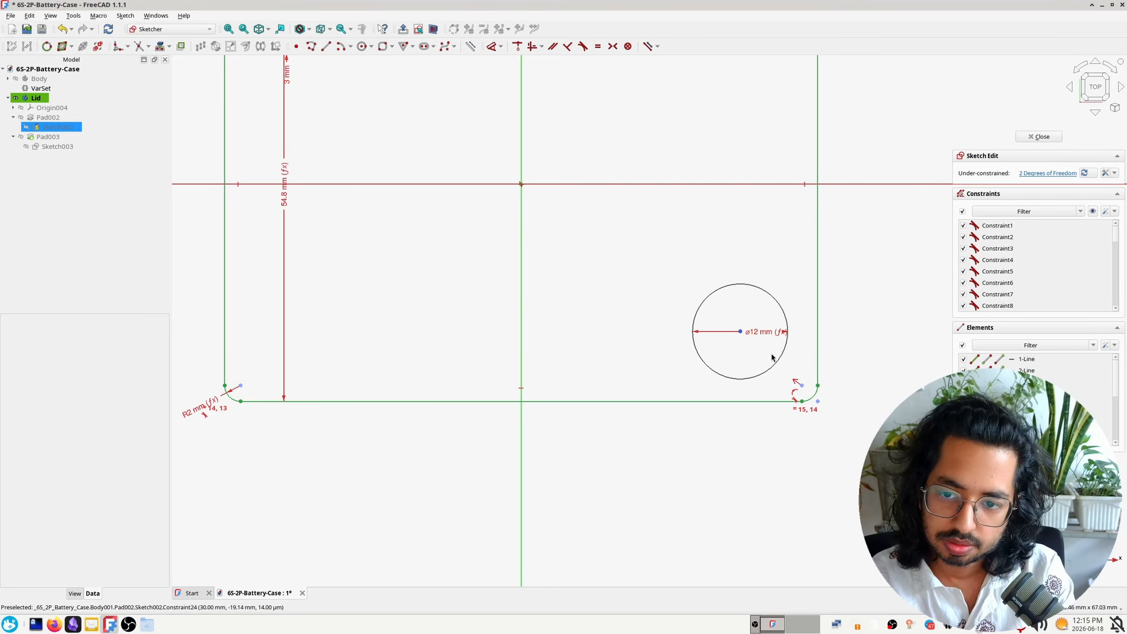
pyautogui.click(771, 372)
pyautogui.moveTo(771, 372)
pyautogui.mouseDown()
pyautogui.moveTo(778, 350)
pyautogui.moveTo(773, 373)
pyautogui.moveTo(768, 360)
pyautogui.mouseUp()
pyautogui.moveTo(737, 321); pyautogui.dragTo(702, 319)
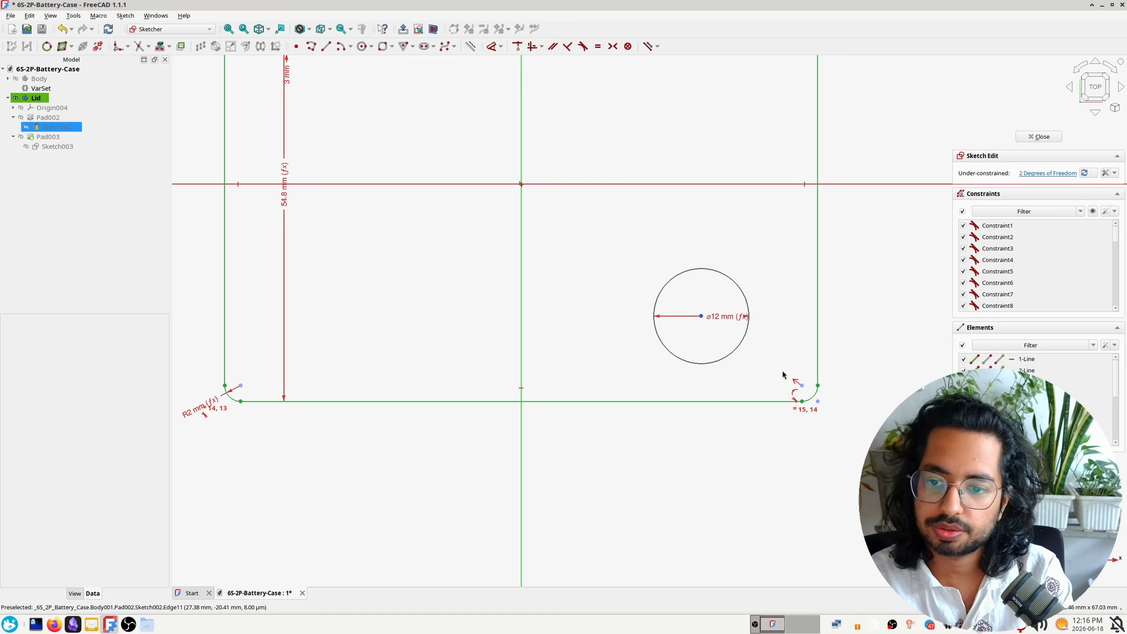
pyautogui.click(737, 345)
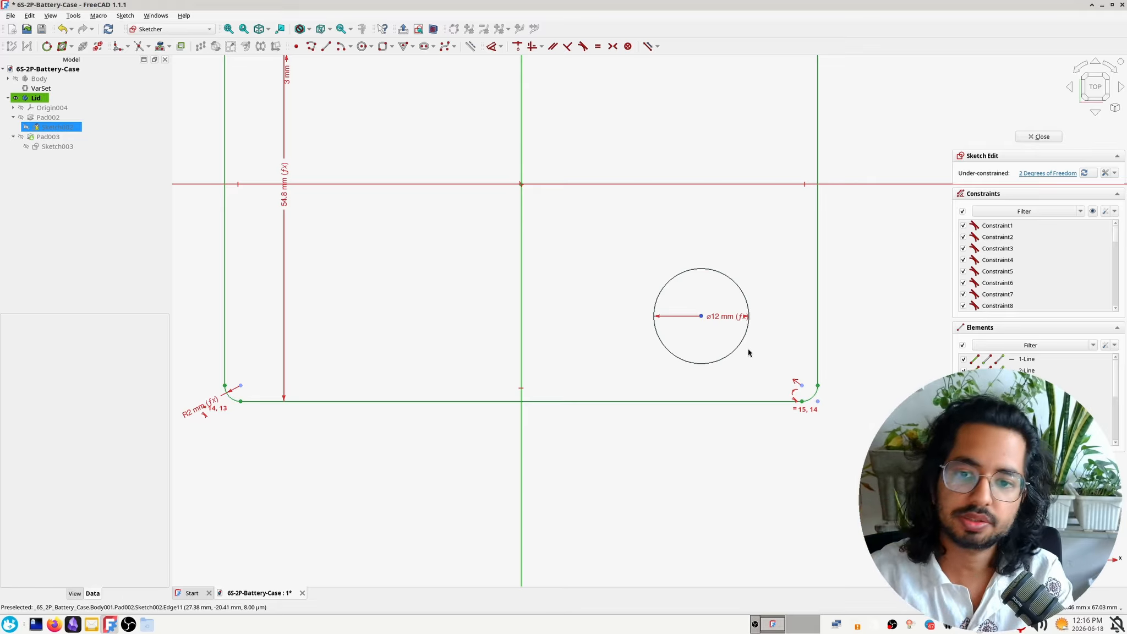
# Place a point on the circle's rim, constrain it horizontally level with the centre, and move the circle up from the lower edge
pyautogui.click(297, 46)
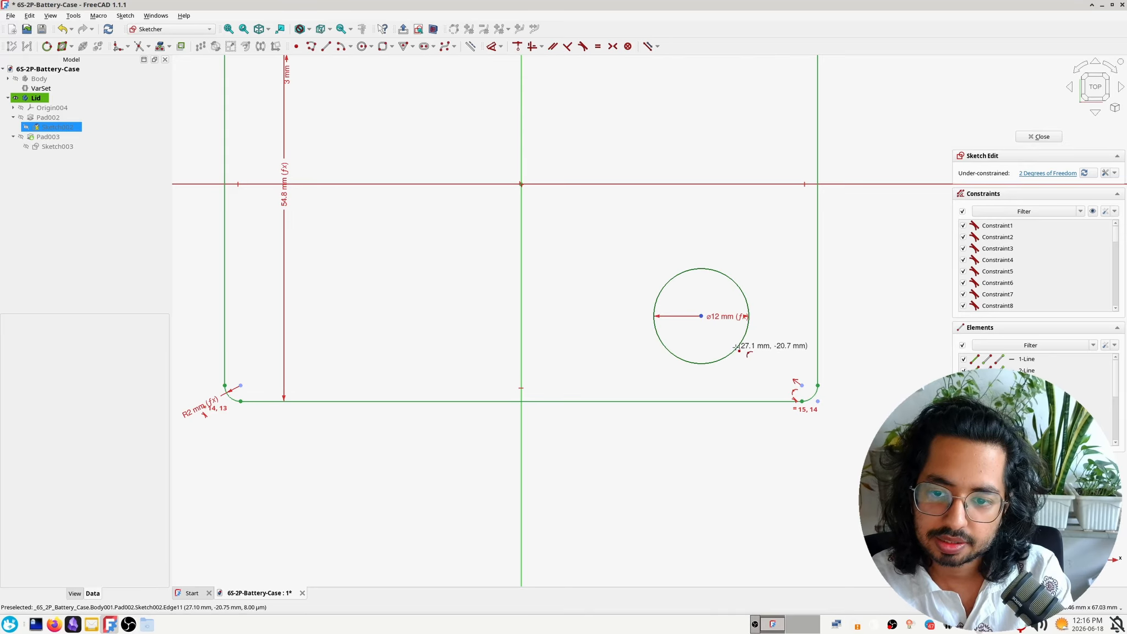
pyautogui.click(736, 348)
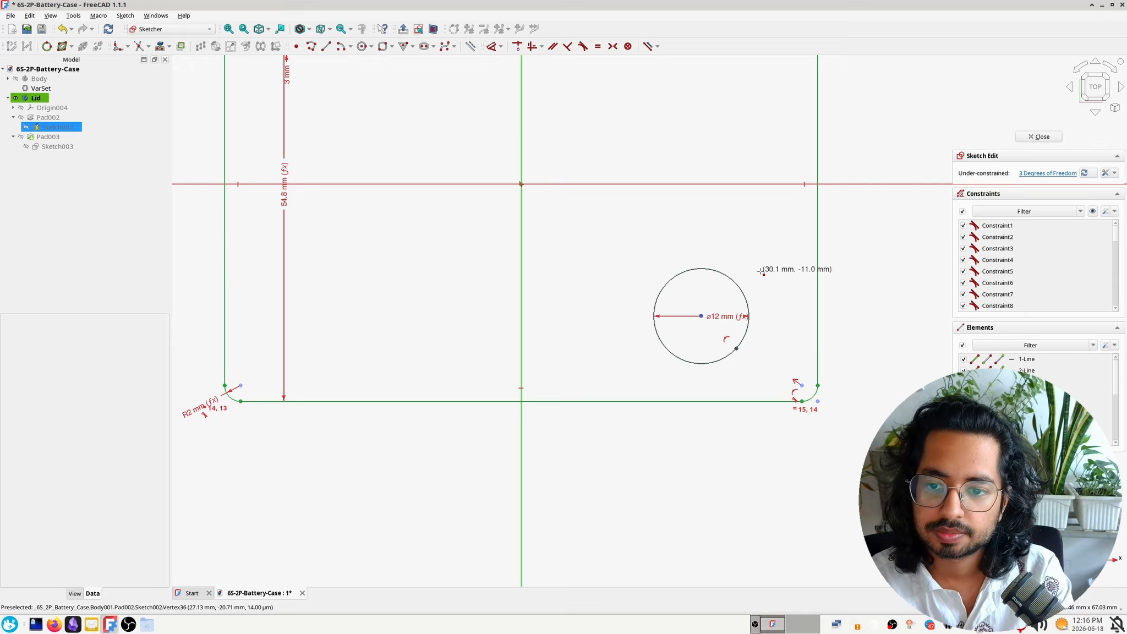
pyautogui.press('Escape')
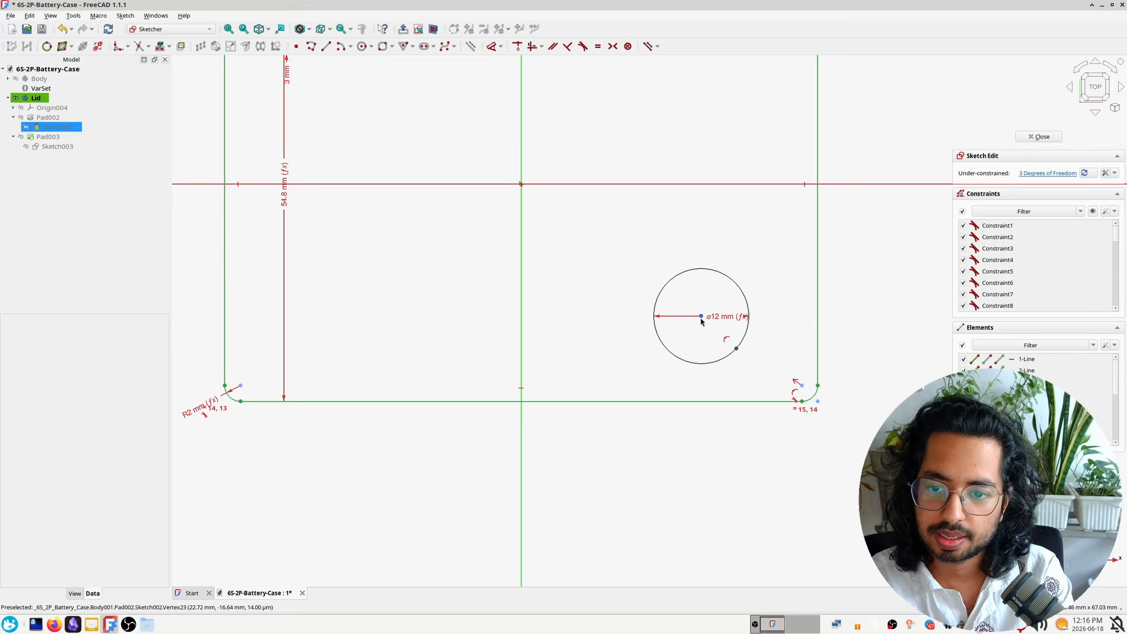
pyautogui.click(701, 316)
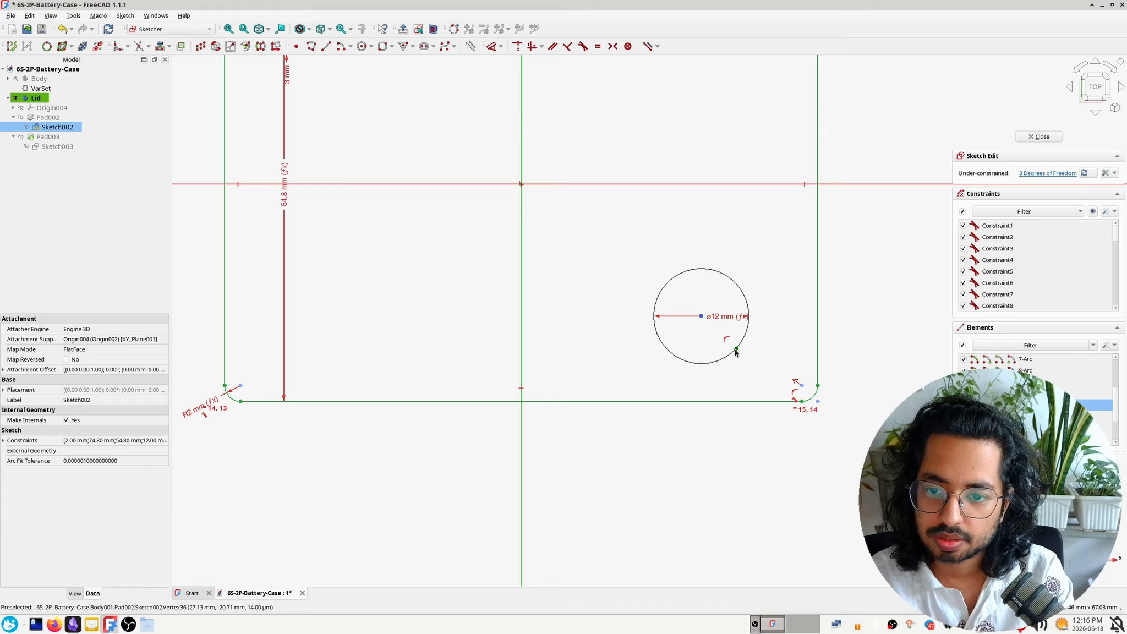
pyautogui.click(737, 349)
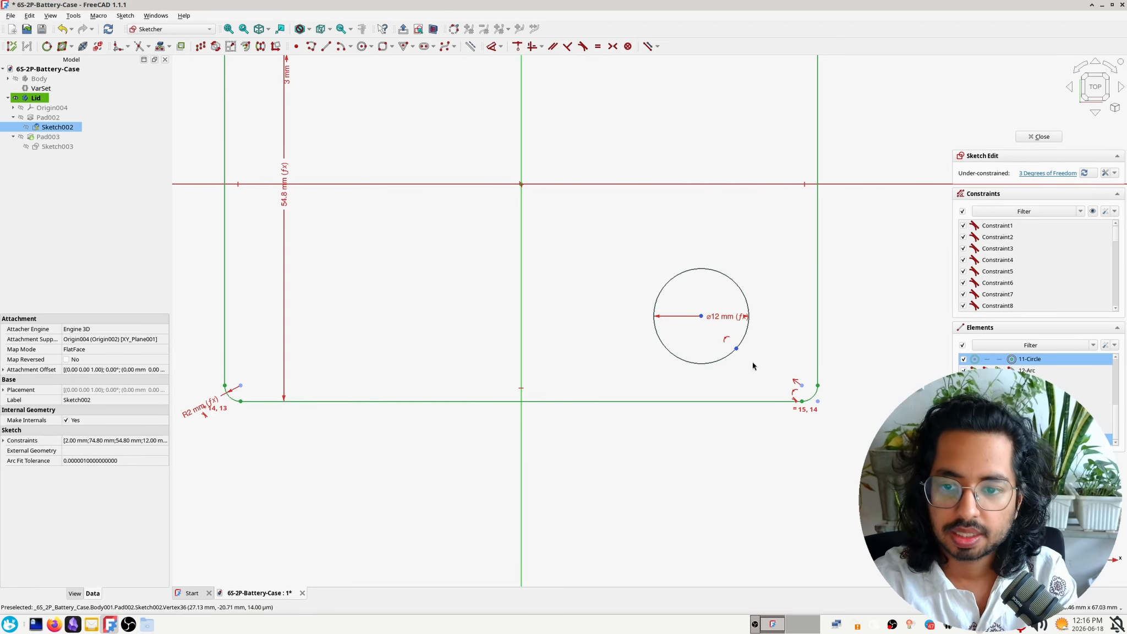
pyautogui.press('h')
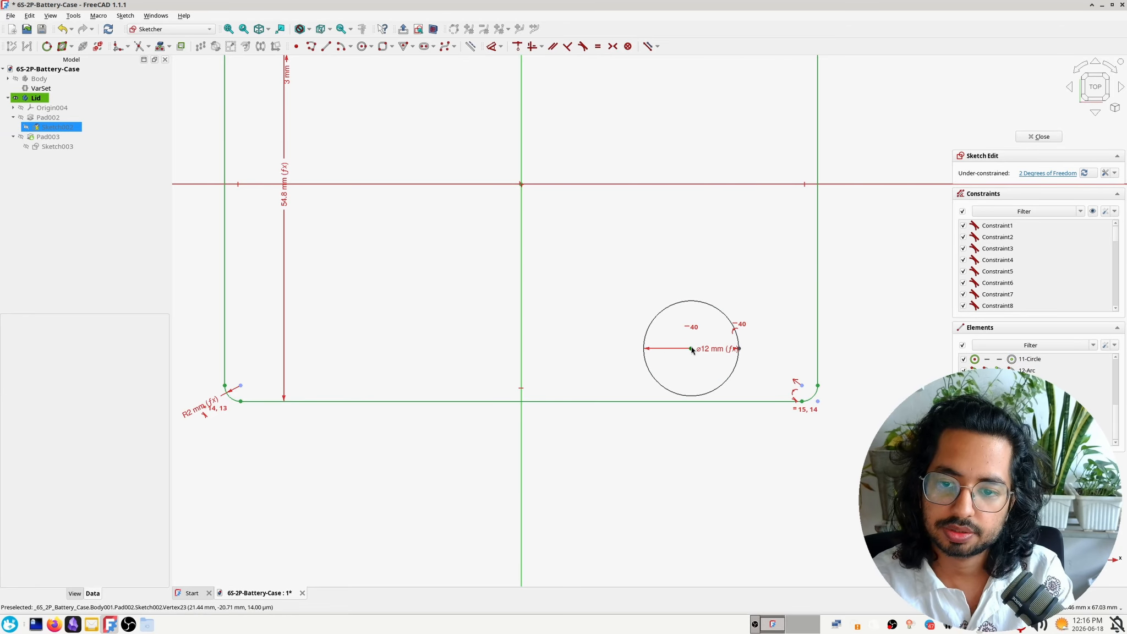
pyautogui.moveTo(692, 349); pyautogui.dragTo(719, 308)
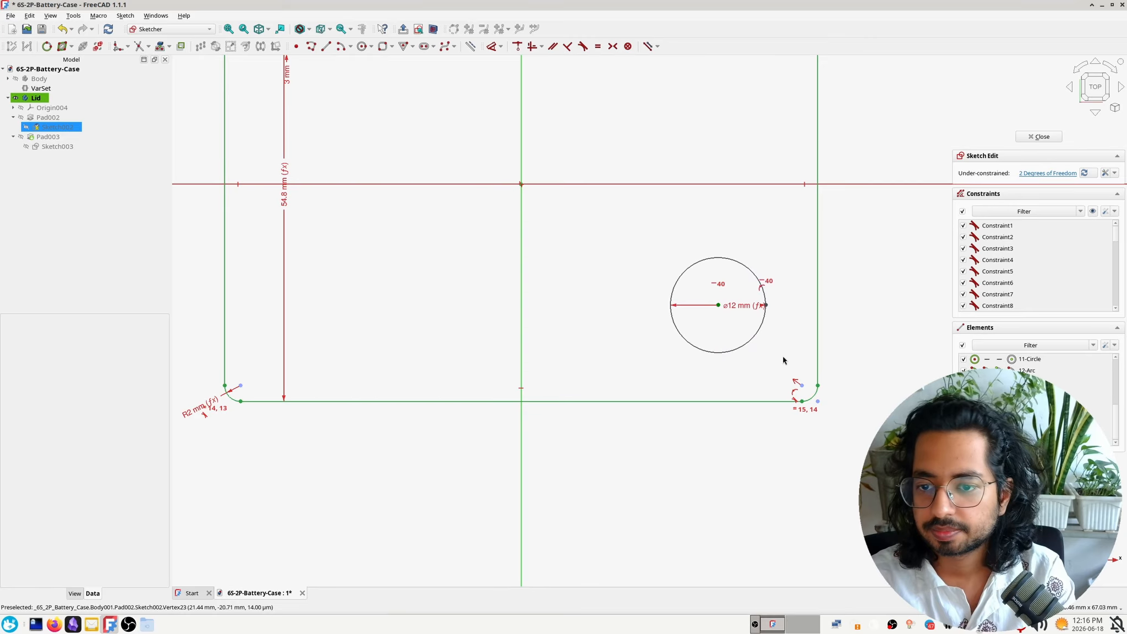
# Dimension the horizontal distance from the circle's right rim point to the outline's right edge with the expression Constraints.edge_dist
pyautogui.click(767, 306)
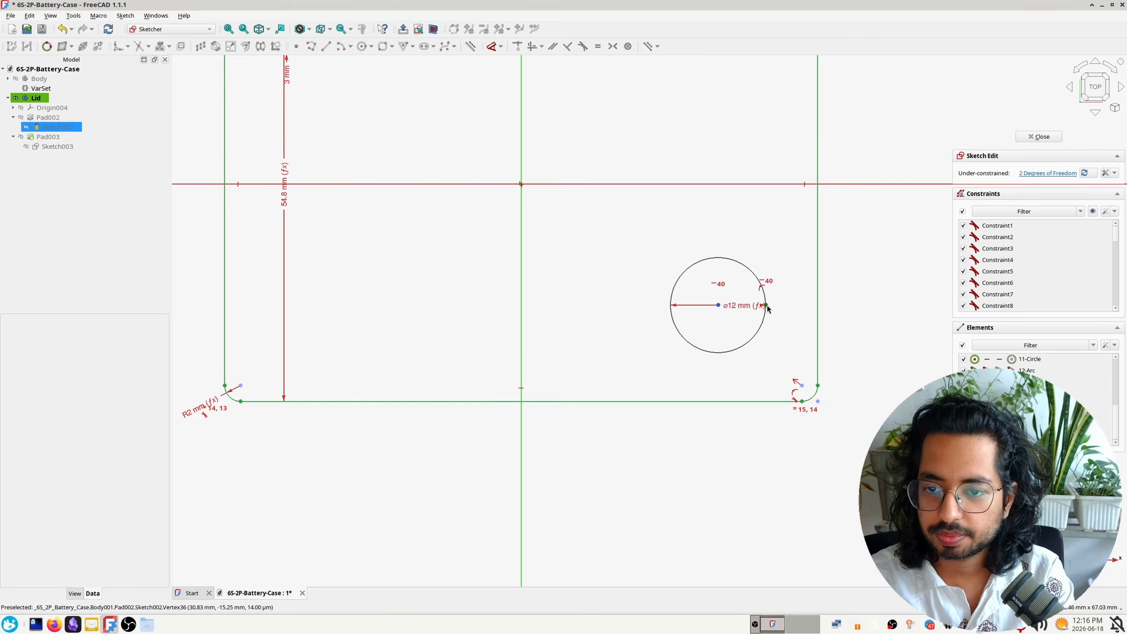
pyautogui.click(791, 321)
pyautogui.click(766, 306)
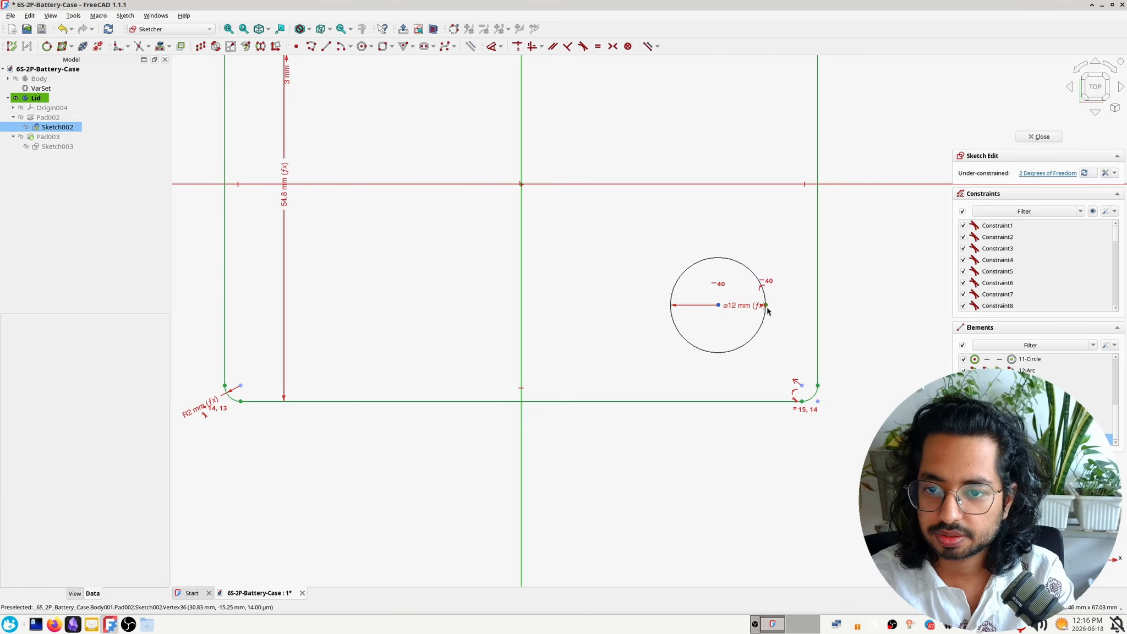
pyautogui.click(817, 385)
pyautogui.press('l')
pyautogui.press('=')
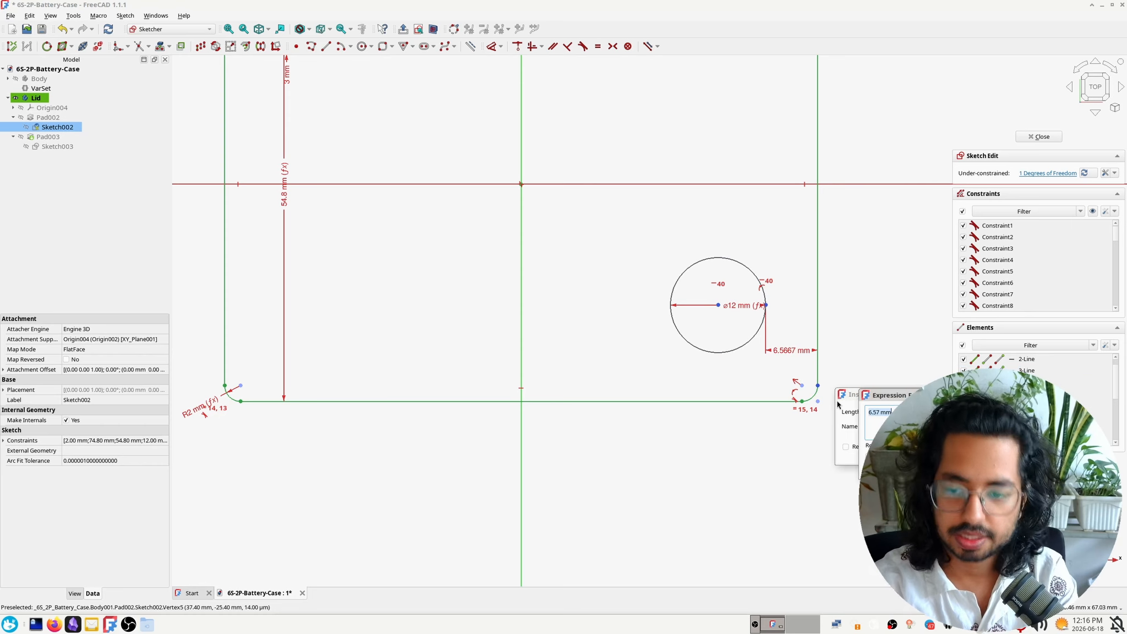
pyautogui.write('con')
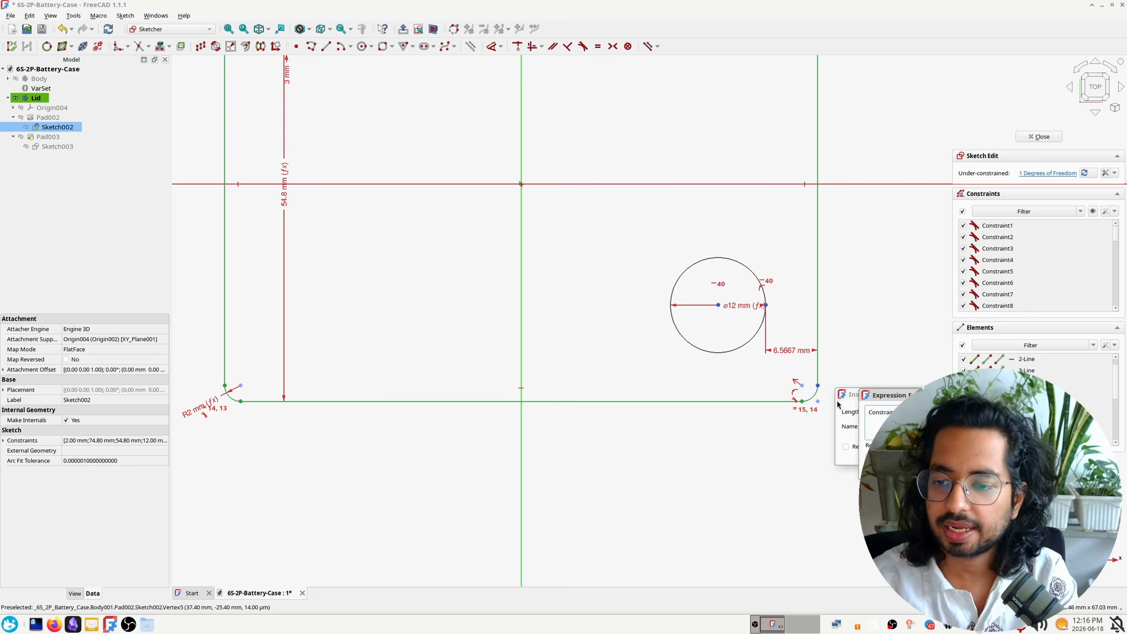
pyautogui.press('Return')
pyautogui.press('Return')
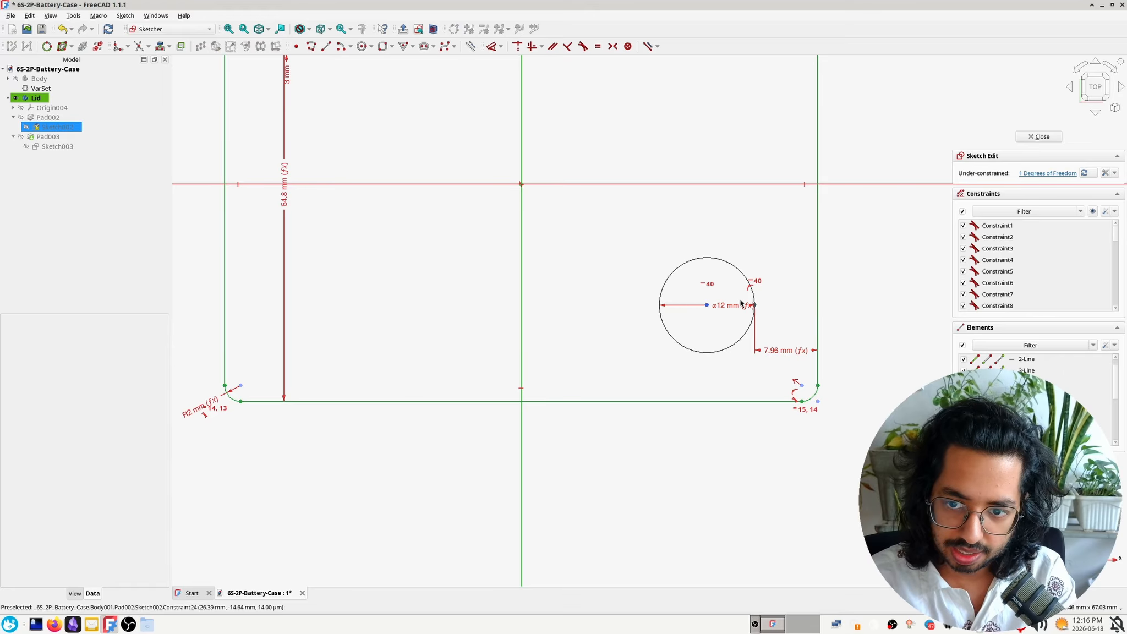
# Angle the circle's diameter label out of the way and add a lower rim point constrained vertically in line with the centre
pyautogui.moveTo(741, 305); pyautogui.dragTo(715, 341)
pyautogui.moveTo(755, 305)
pyautogui.mouseDown()
pyautogui.moveTo(750, 350)
pyautogui.moveTo(754, 287)
pyautogui.mouseUp()
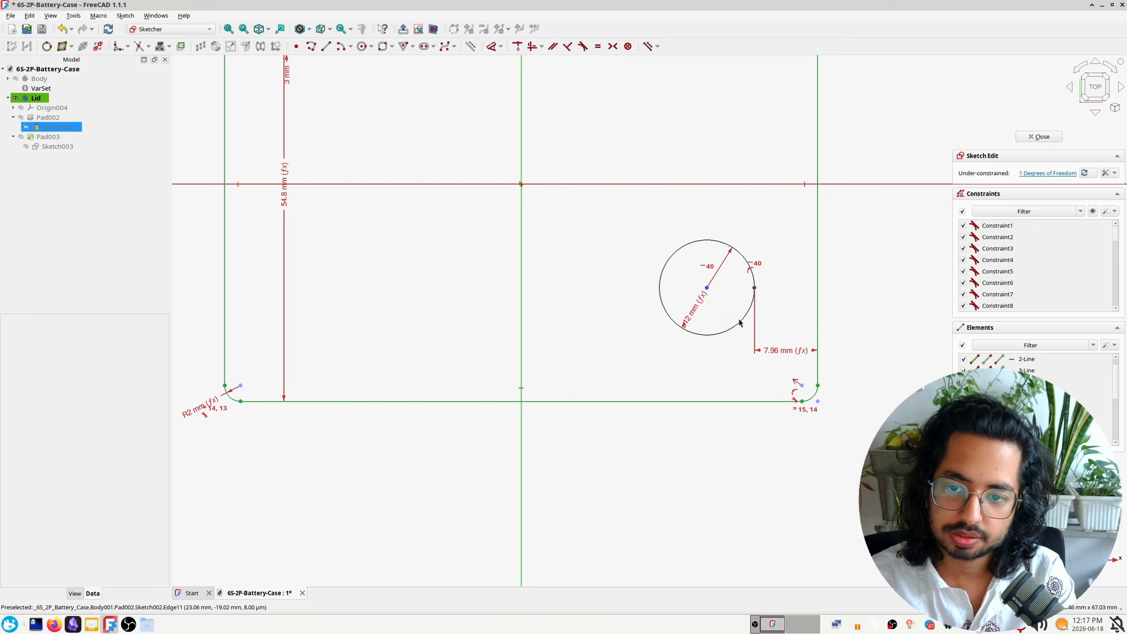
pyautogui.click(296, 46)
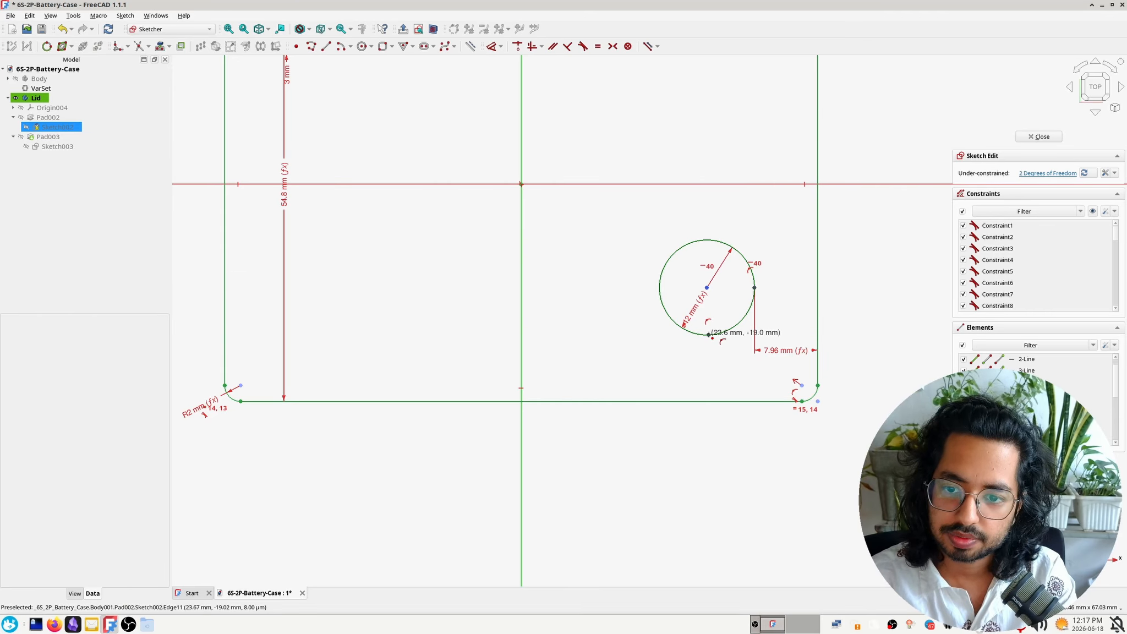
pyautogui.press('Escape')
pyautogui.click(709, 334)
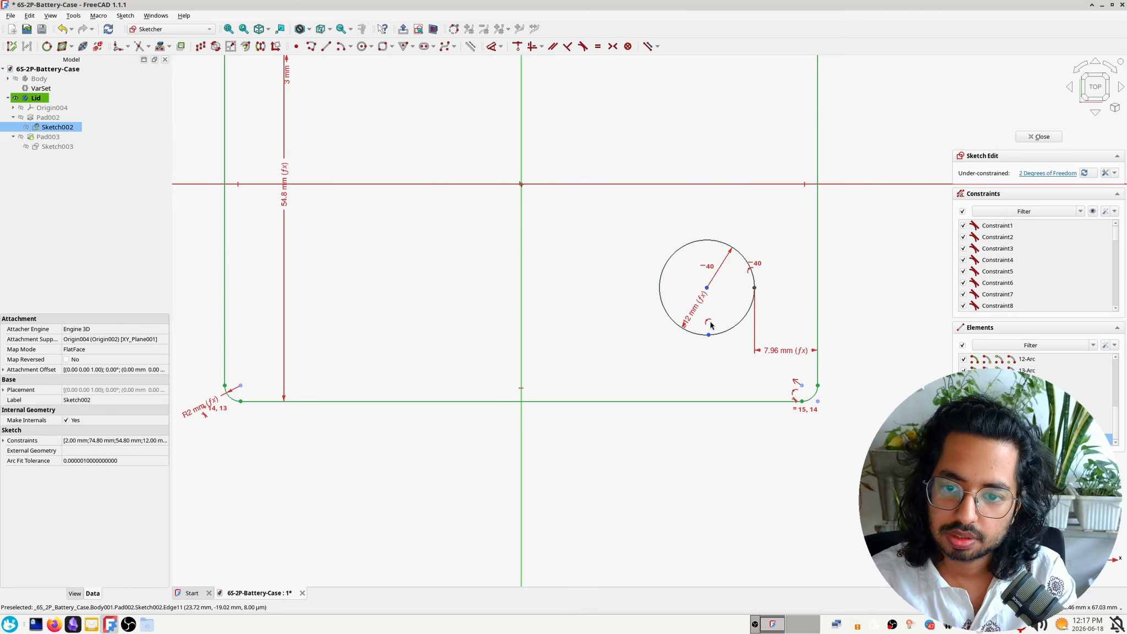
pyautogui.click(706, 287)
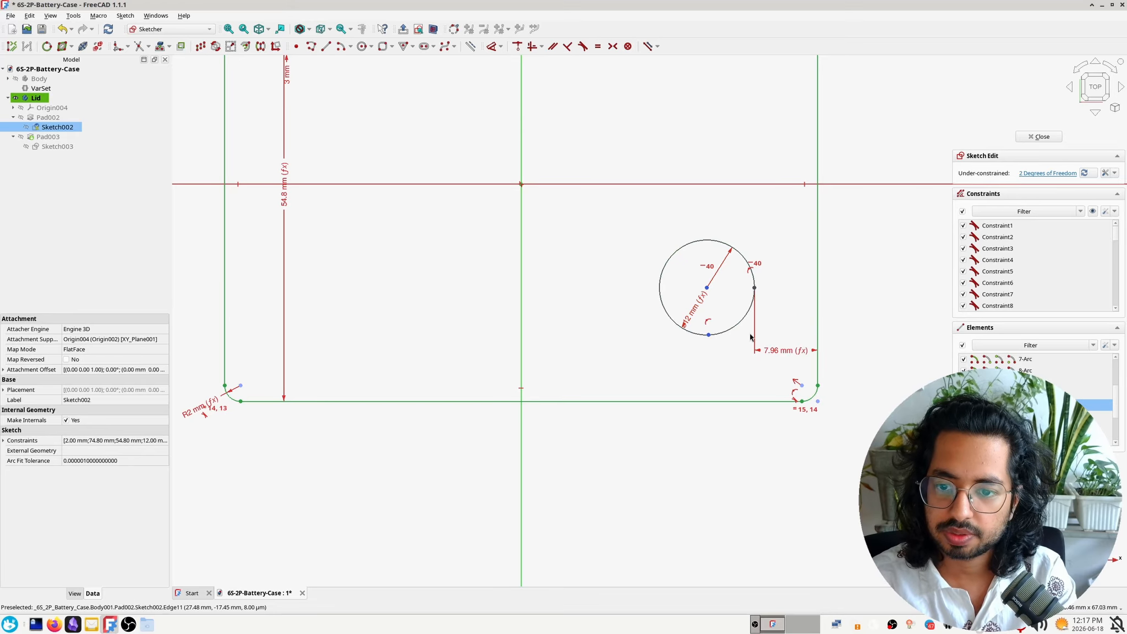
pyautogui.press('v')
pyautogui.moveTo(708, 335)
pyautogui.mouseDown()
pyautogui.moveTo(729, 353)
pyautogui.moveTo(728, 337)
pyautogui.mouseUp()
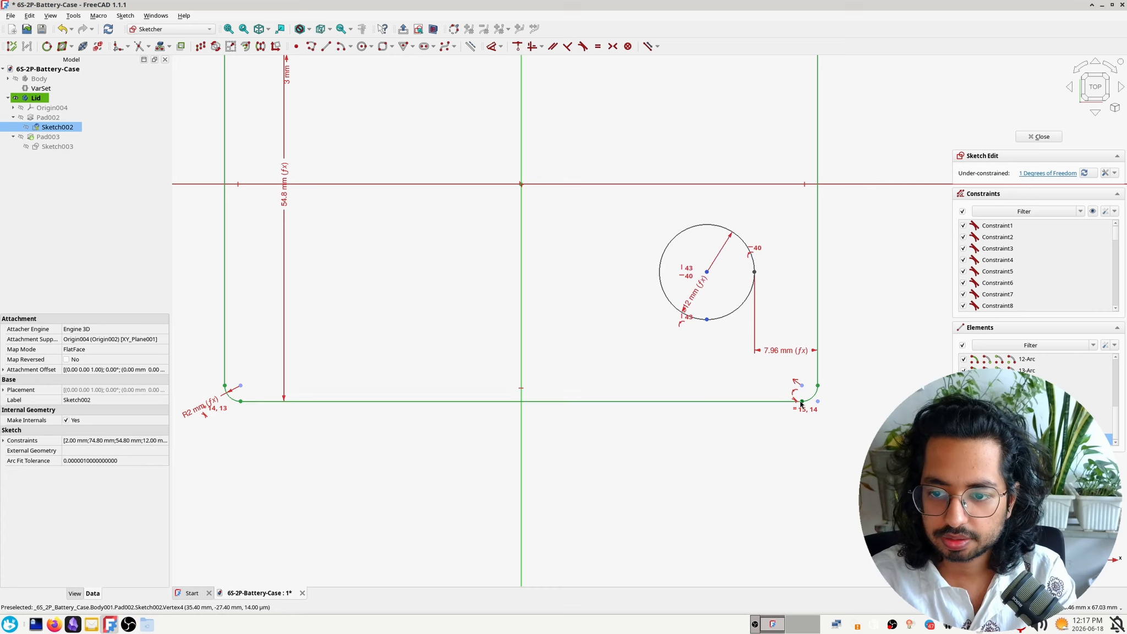
# Dimension the vertical distance from the circle's lower rim point to the outline's lower edge with the expression Constraints.edge_dist
pyautogui.click(801, 403)
pyautogui.click(794, 425)
pyautogui.click(802, 402)
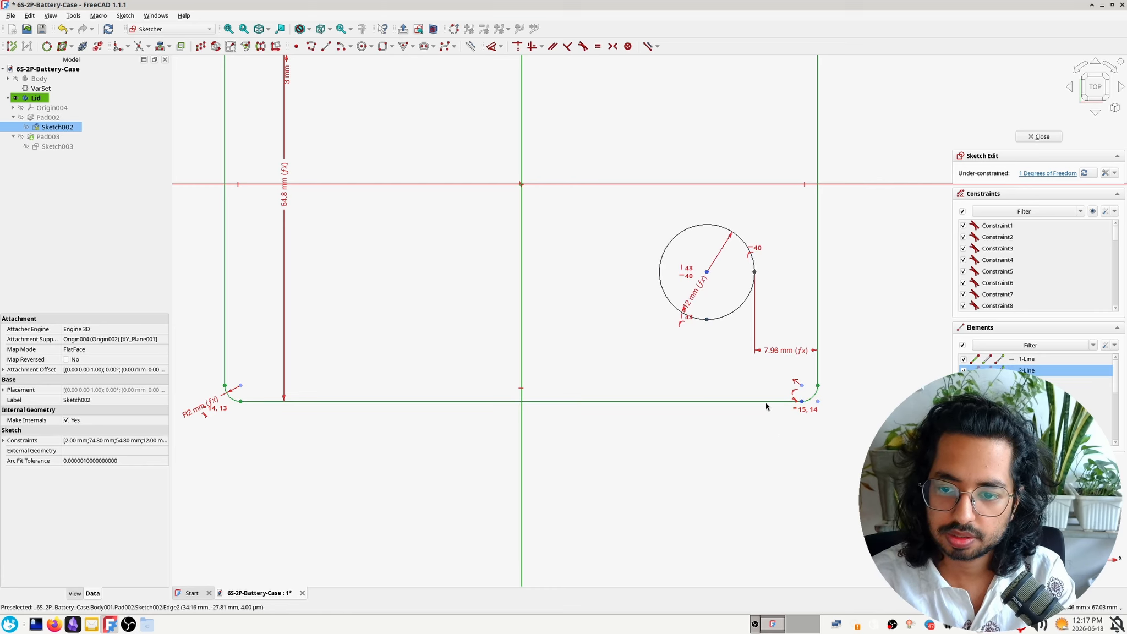
pyautogui.click(707, 319)
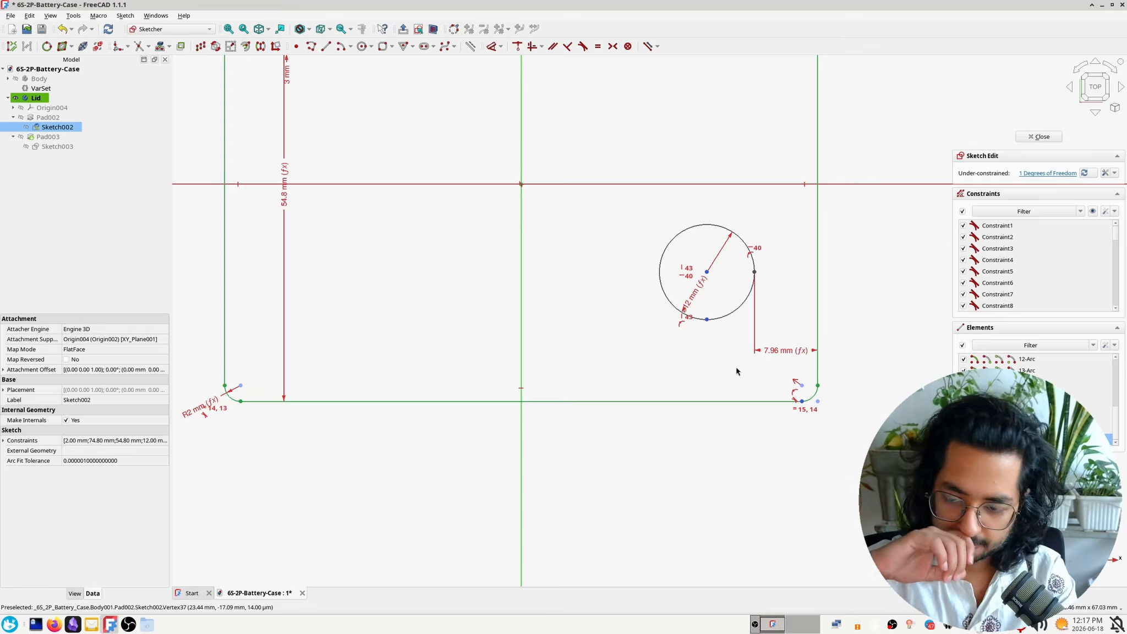
pyautogui.press('i')
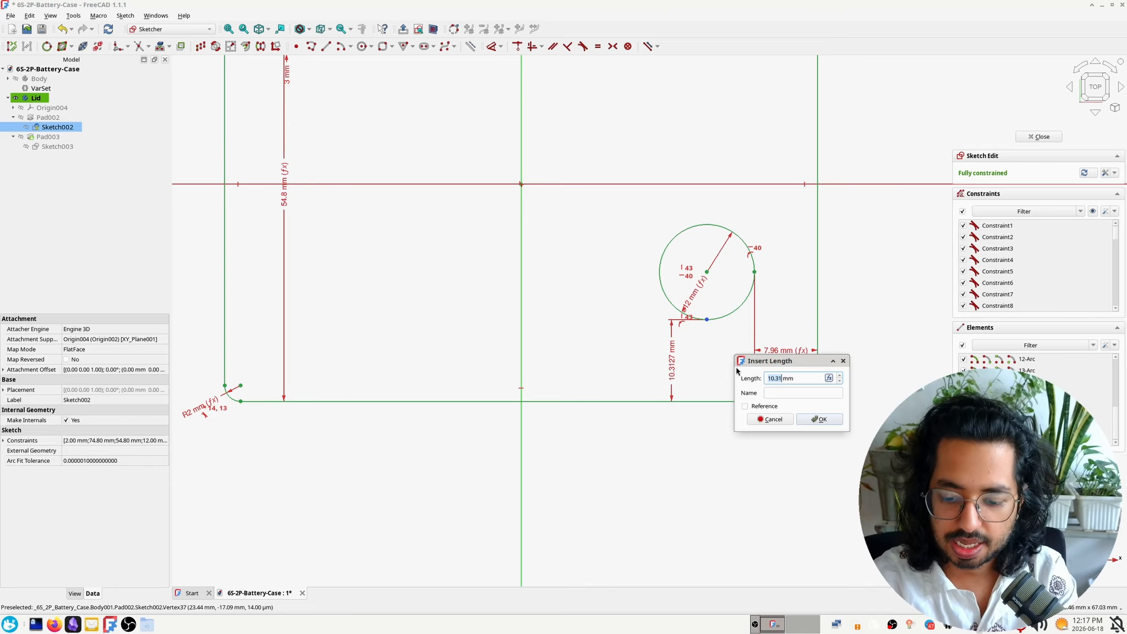
pyautogui.press('=')
pyautogui.write('Constraints.')
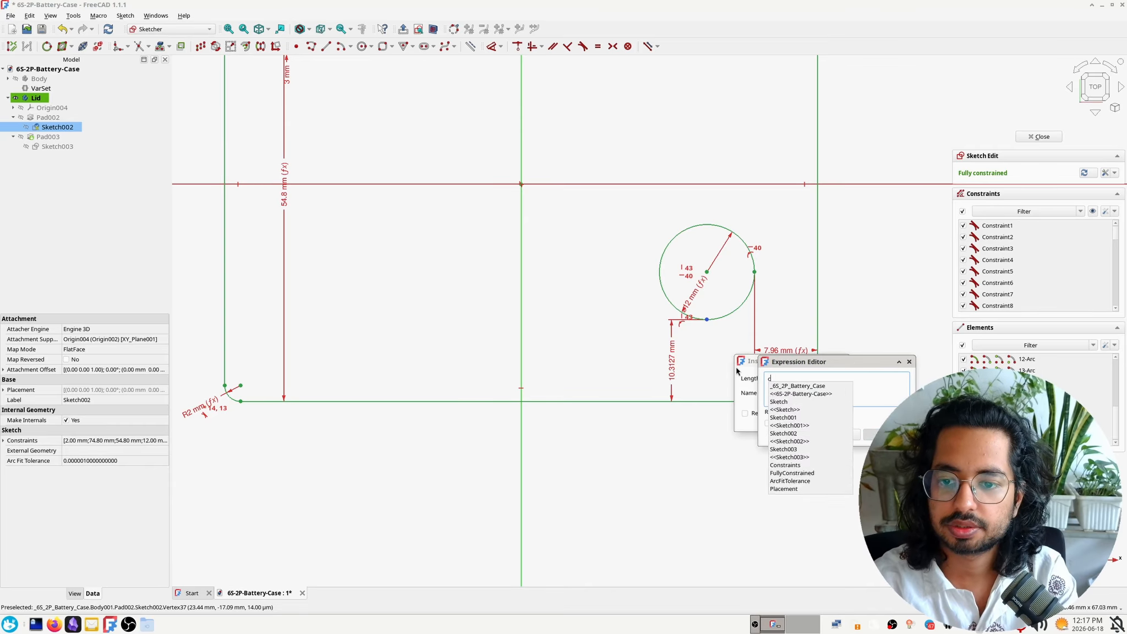
pyautogui.press('Return')
pyautogui.write('edge_dist')
pyautogui.press('Down')
pyautogui.press('Return')
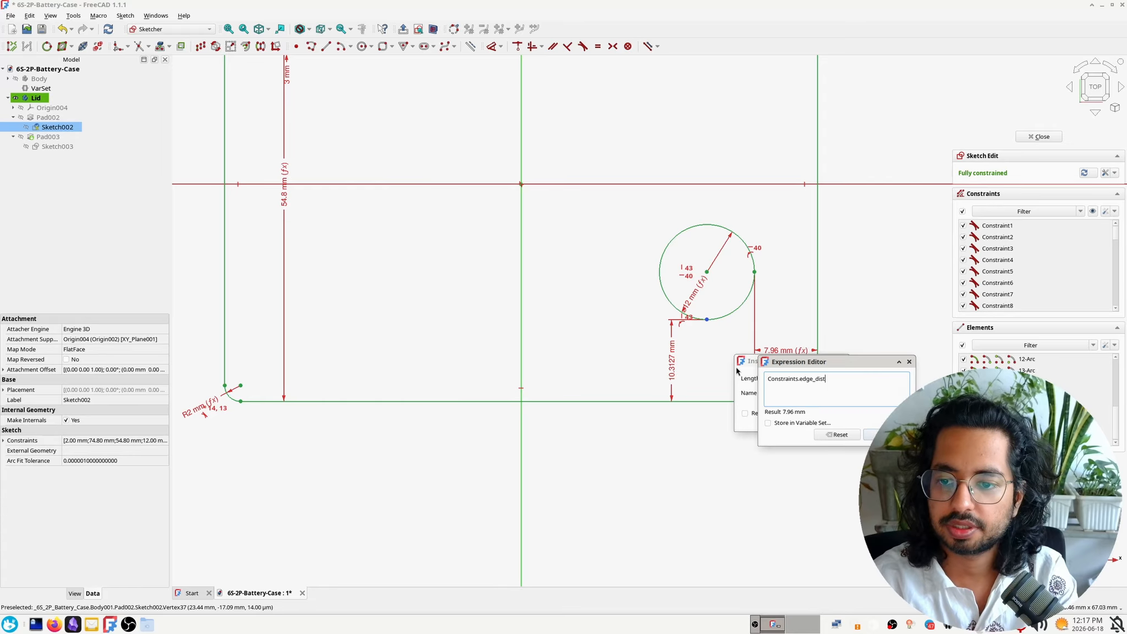
pyautogui.press('Return')
pyautogui.press('Return')
# Close the base pad's sketch and inspect the slot and jack hole from both sides of the lid
pyautogui.scroll(-5, 635, 294)
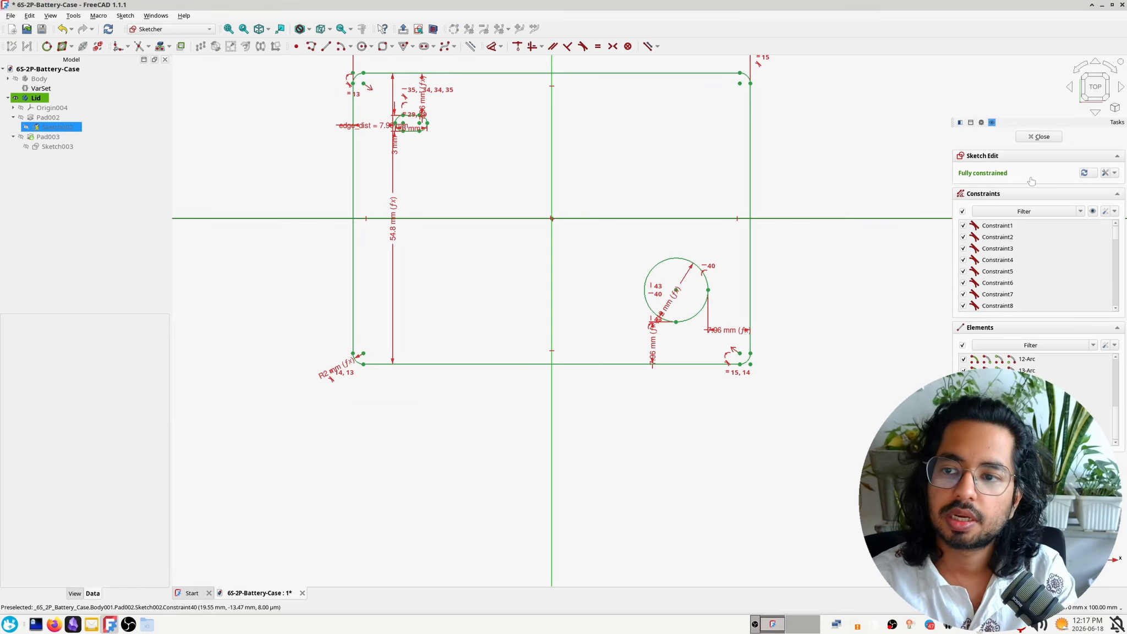
pyautogui.click(1039, 137)
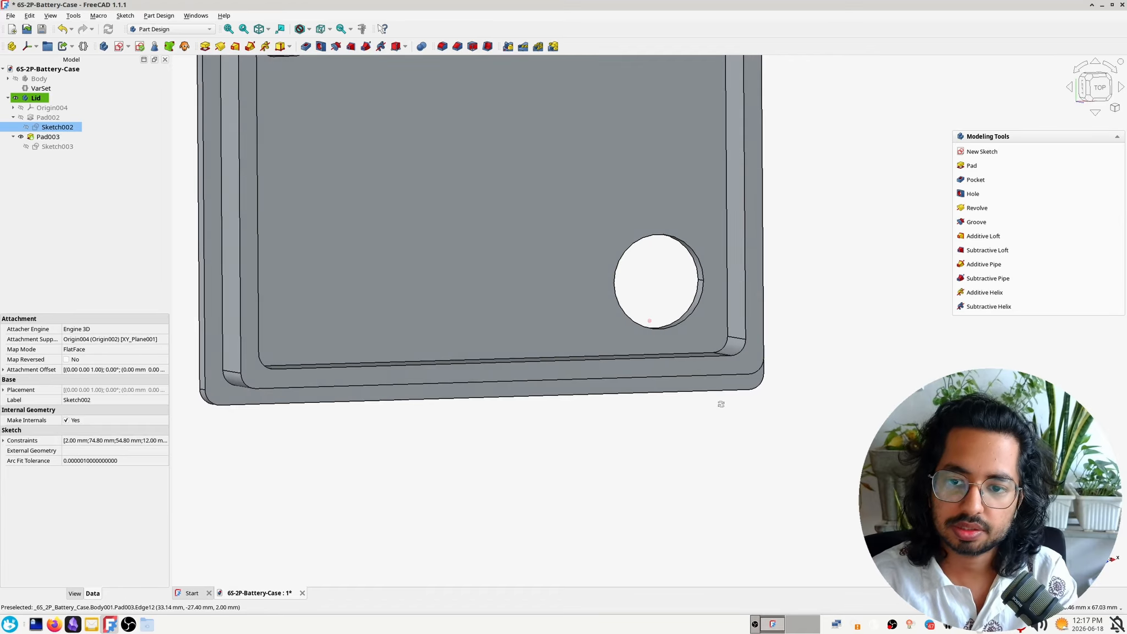
pyautogui.moveTo(719, 402); pyautogui.dragTo(707, 58, button='middle')
pyautogui.moveTo(613, 348); pyautogui.dragTo(617, 402, button='middle')
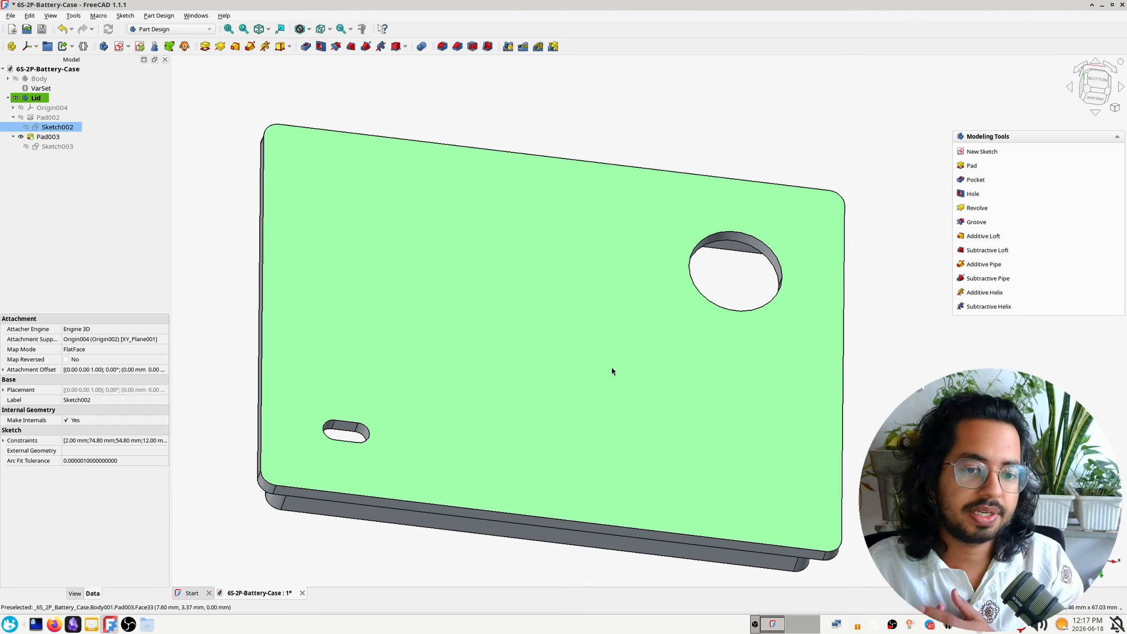
pyautogui.moveTo(584, 319); pyautogui.dragTo(835, 217, button='middle')
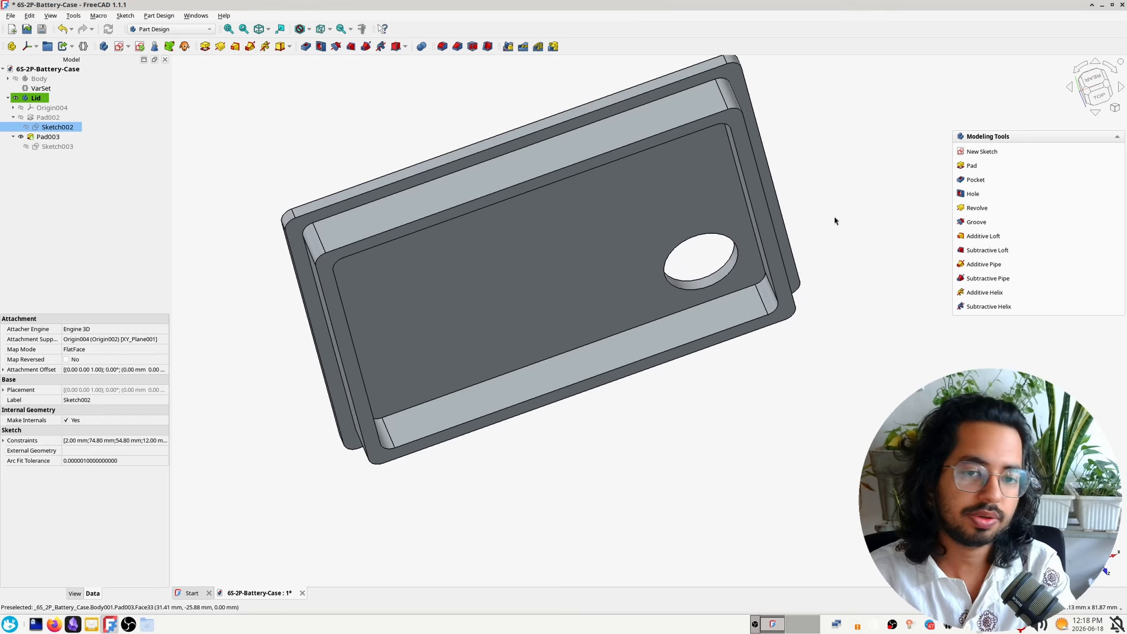
pyautogui.moveTo(652, 440); pyautogui.dragTo(604, 481, button='middle')
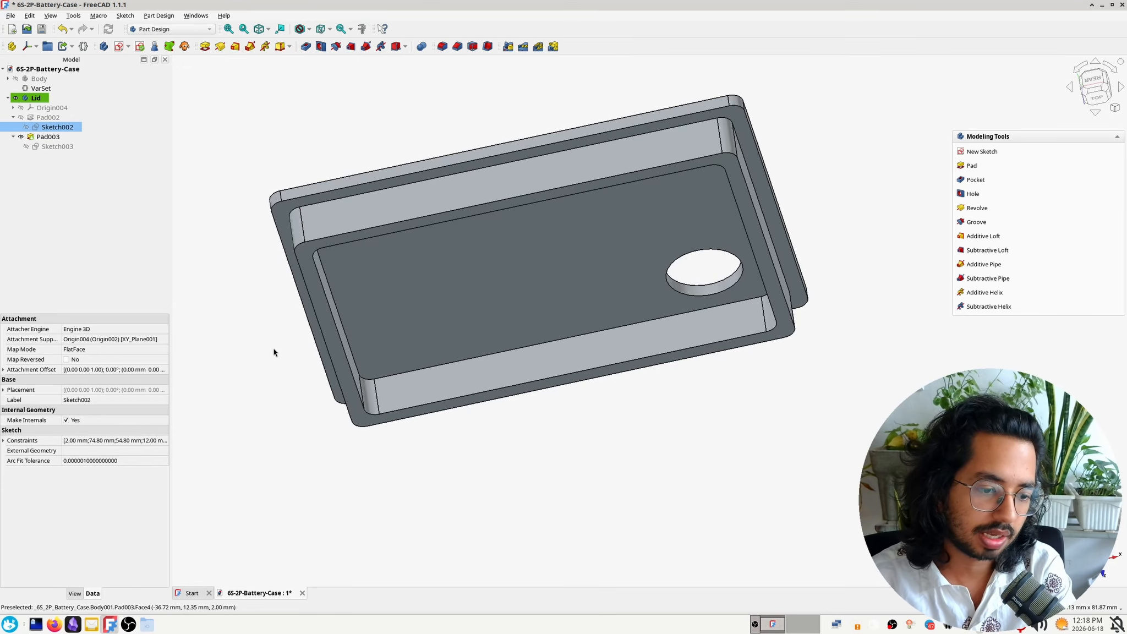
# Open the lid's inner wall pad for editing and preview taper angles between 4° and -9° to compare the slope direction
pyautogui.click(55, 136)
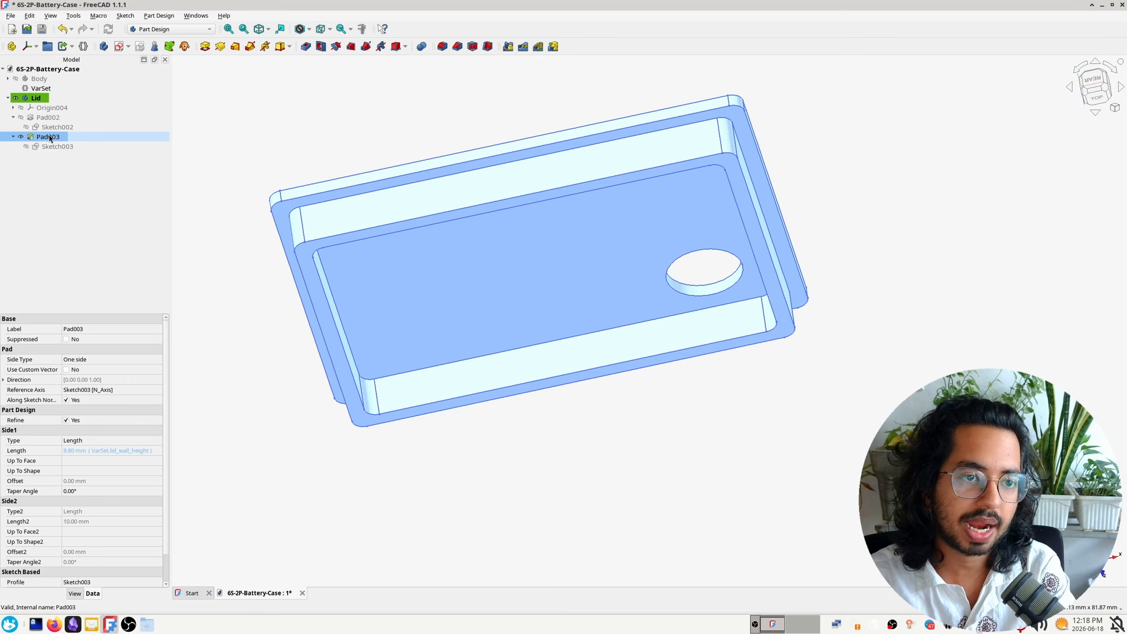
pyautogui.doubleClick(50, 137)
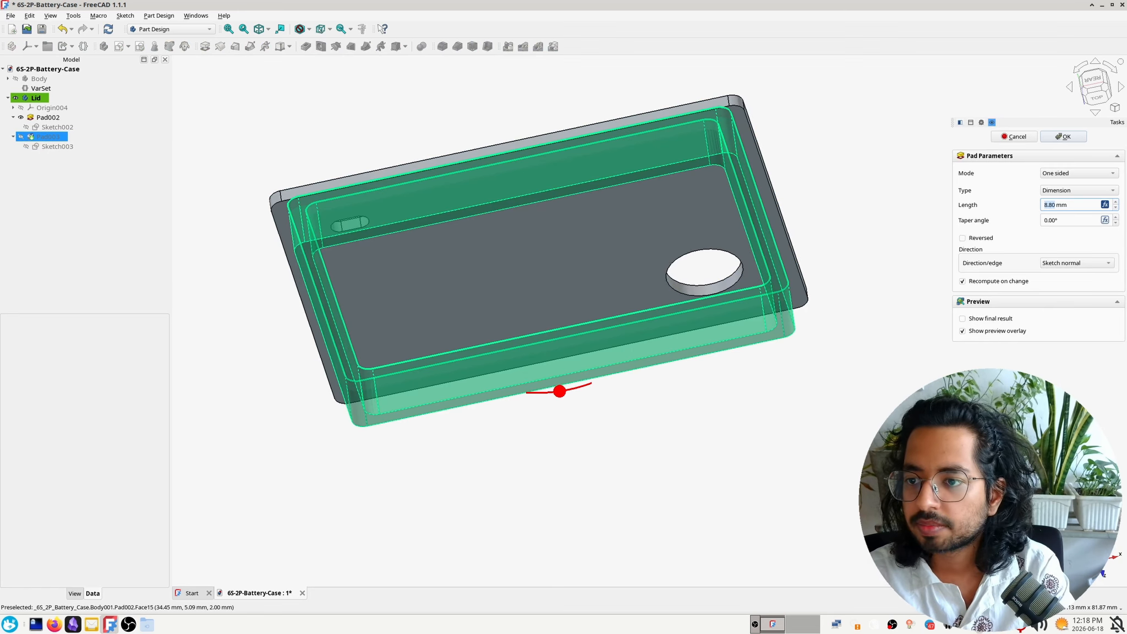
pyautogui.click(1064, 219)
pyautogui.scroll(1, 1061, 219)
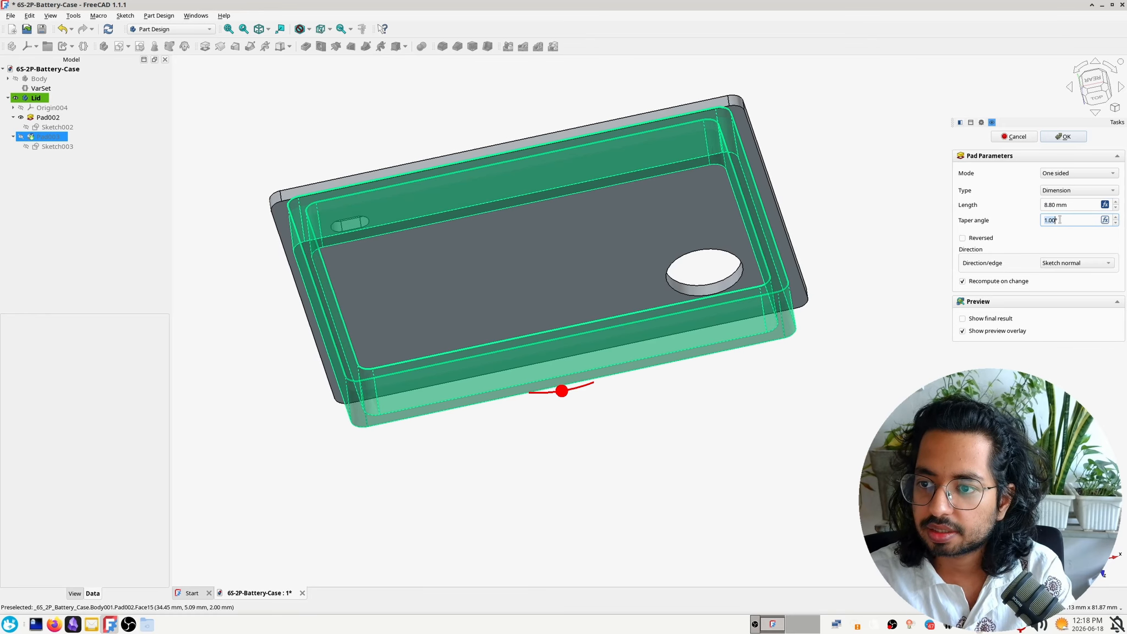
pyautogui.scroll(14, 1060, 220)
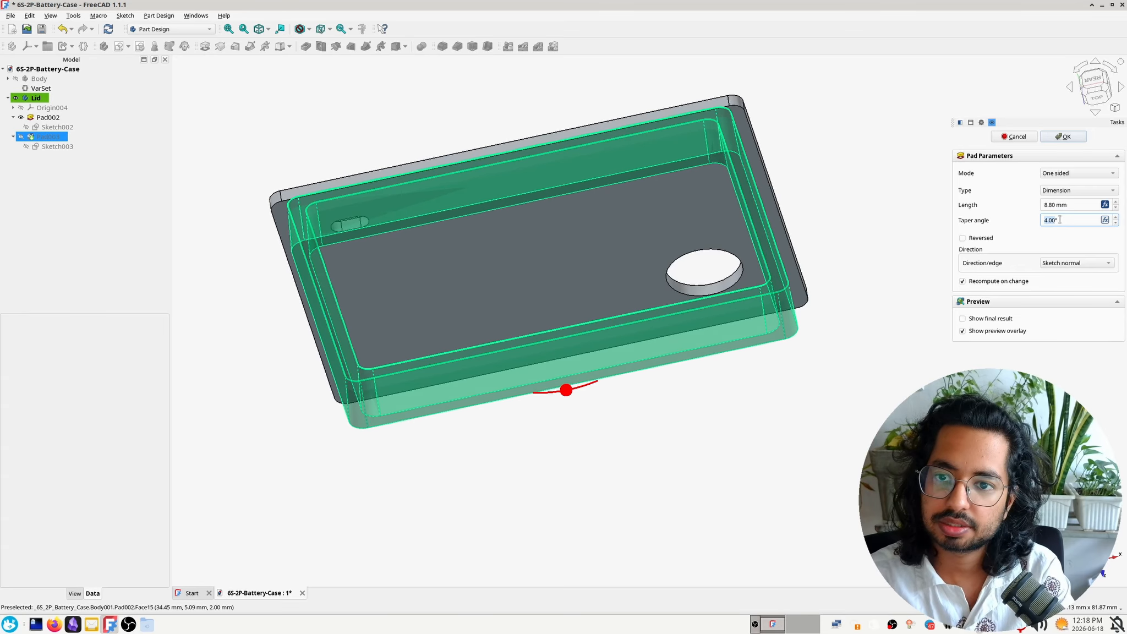
pyautogui.scroll(-18, 1060, 220)
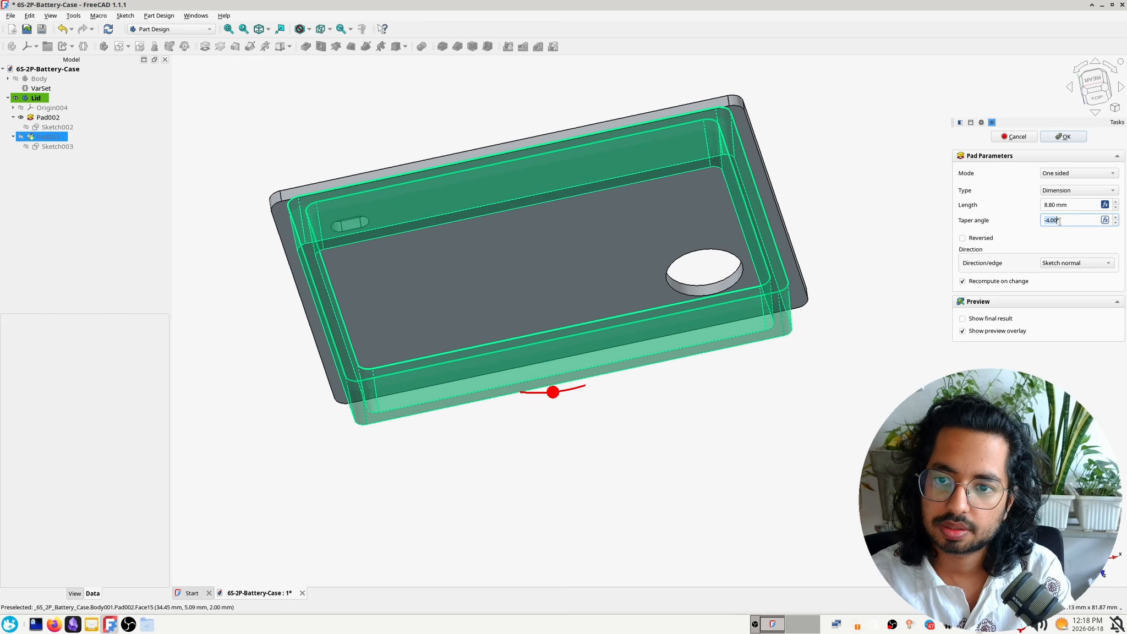
pyautogui.scroll(-5, 1061, 221)
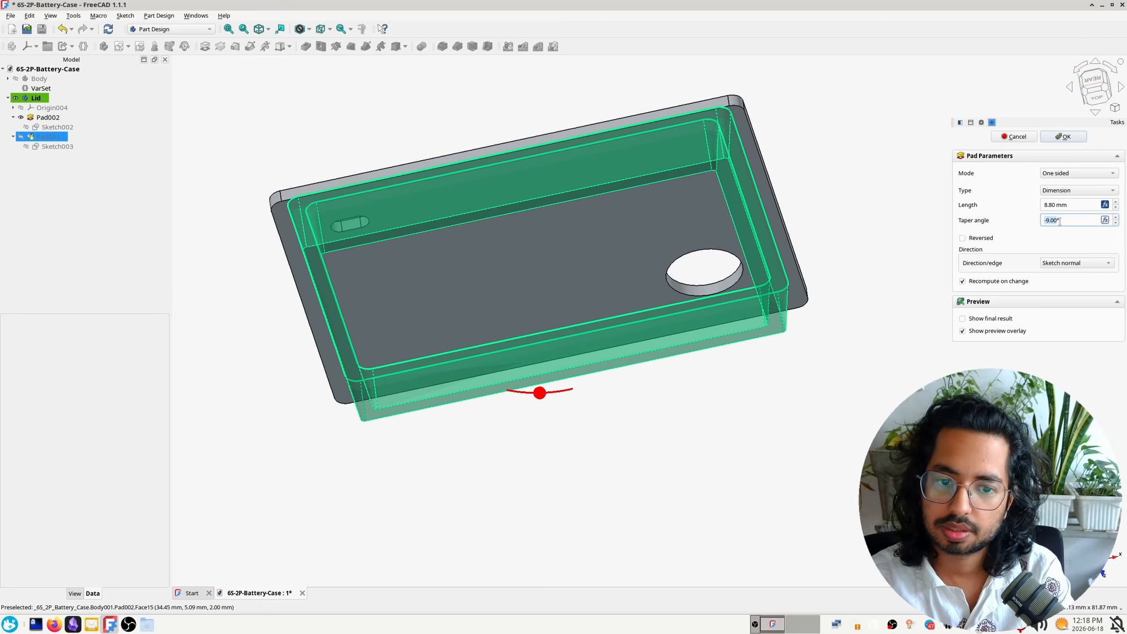
pyautogui.scroll(2, 1060, 220)
pyautogui.moveTo(693, 435)
pyautogui.mouseDown(button='middle')
pyautogui.moveTo(746, 436)
pyautogui.moveTo(815, 503)
pyautogui.mouseUp(button='middle')
pyautogui.scroll(1, 740, 424)
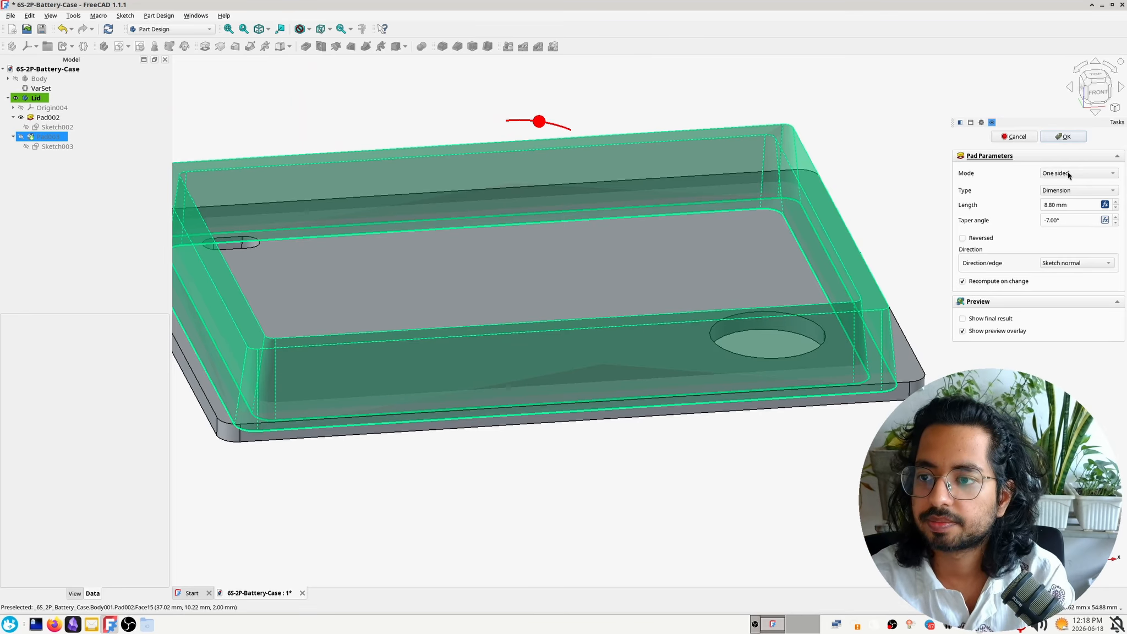
# Replace the pad's preview overlay with the final result and try steeper negative taper angles from -8° on the wall
pyautogui.click(984, 333)
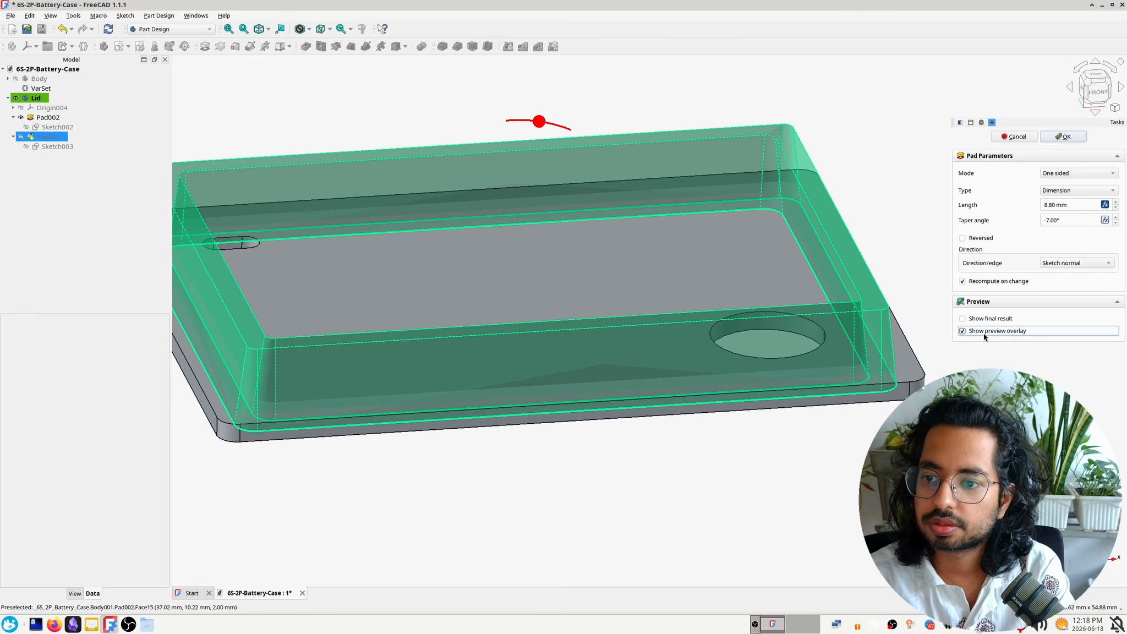
pyautogui.click(988, 318)
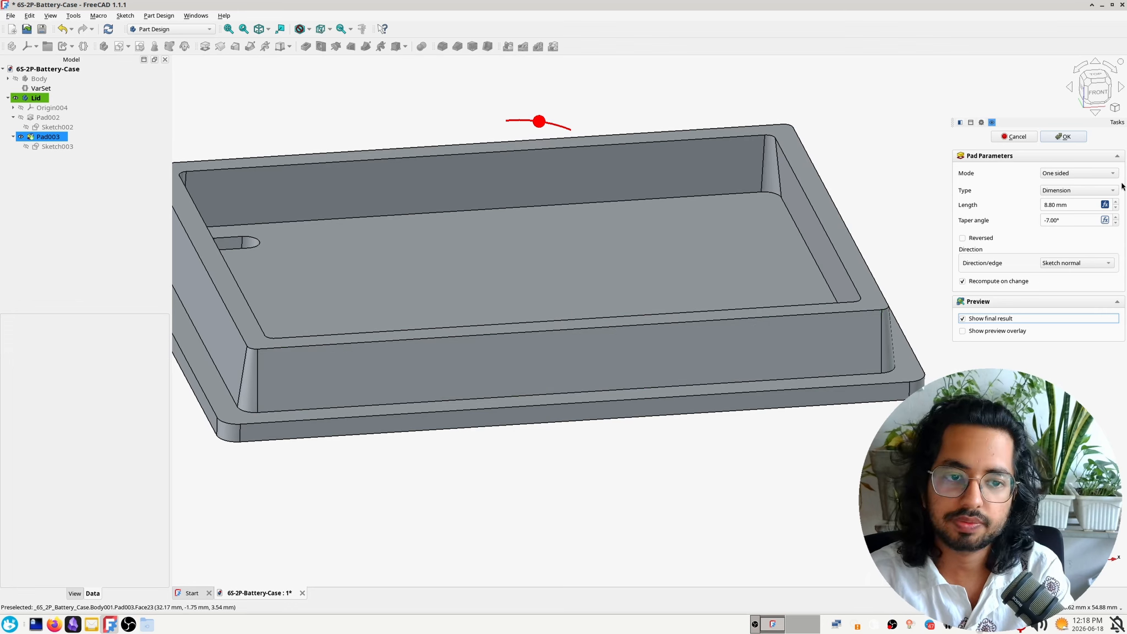
pyautogui.click(1064, 221)
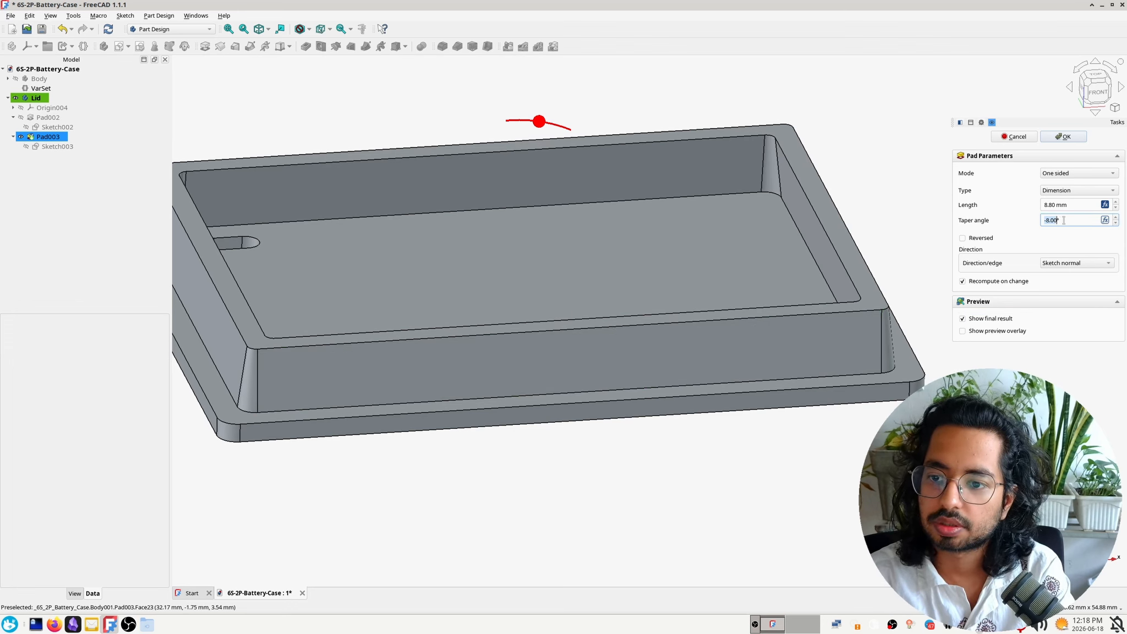
pyautogui.scroll(-4, 1064, 220)
pyautogui.scroll(-4, 1064, 220)
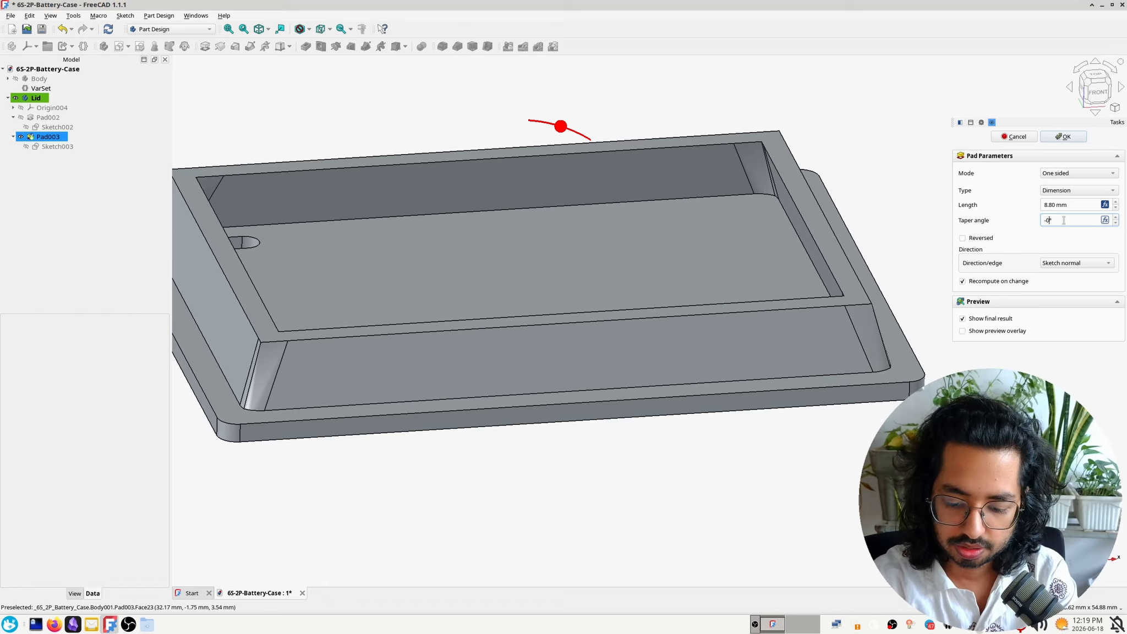
# Set the inner wall pad's taper angle to -0.5°, check the wall's slope and apply the change
pyautogui.write('.5')
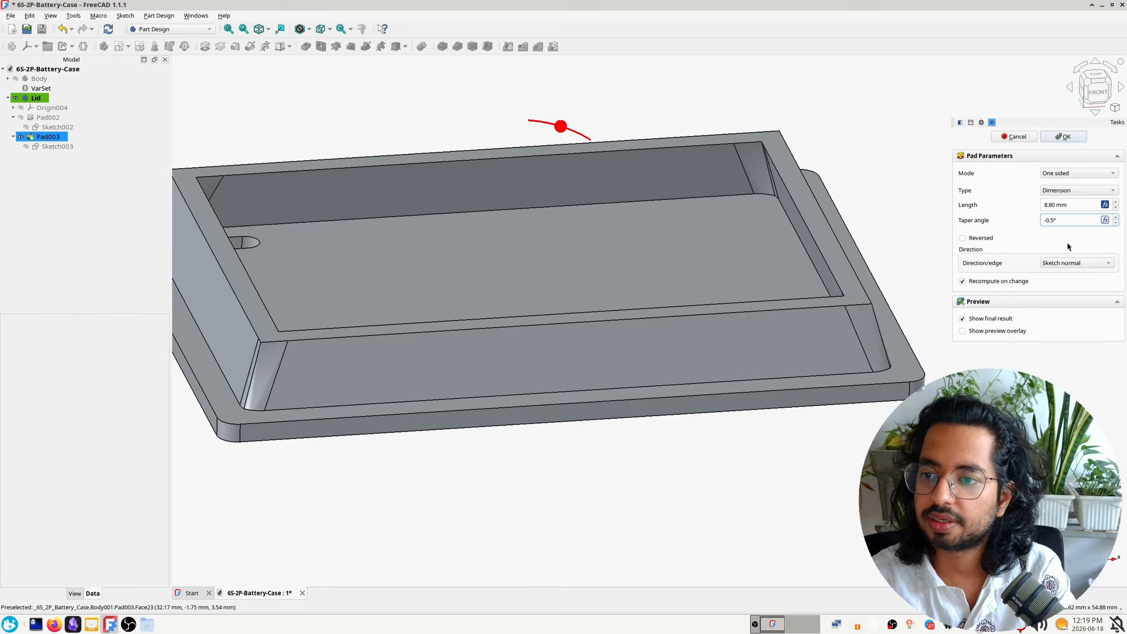
pyautogui.press('Tab')
pyautogui.moveTo(738, 490)
pyautogui.mouseDown(button='middle')
pyautogui.moveTo(710, 516)
pyautogui.moveTo(730, 483)
pyautogui.moveTo(732, 510)
pyautogui.mouseUp(button='middle')
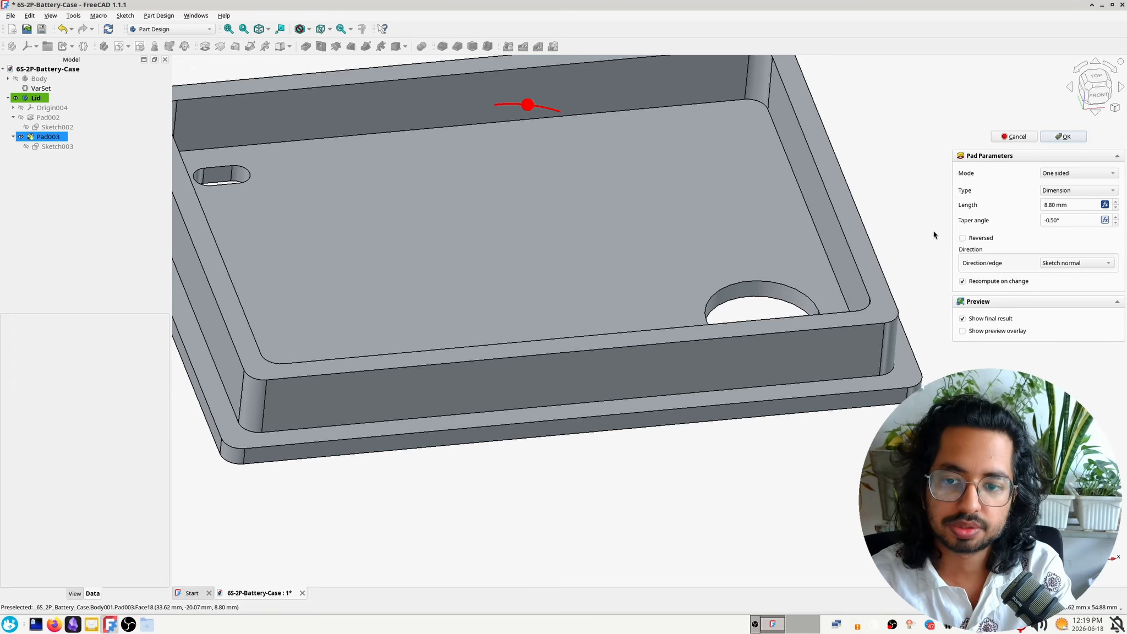
pyautogui.moveTo(879, 353); pyautogui.dragTo(912, 353, button='middle')
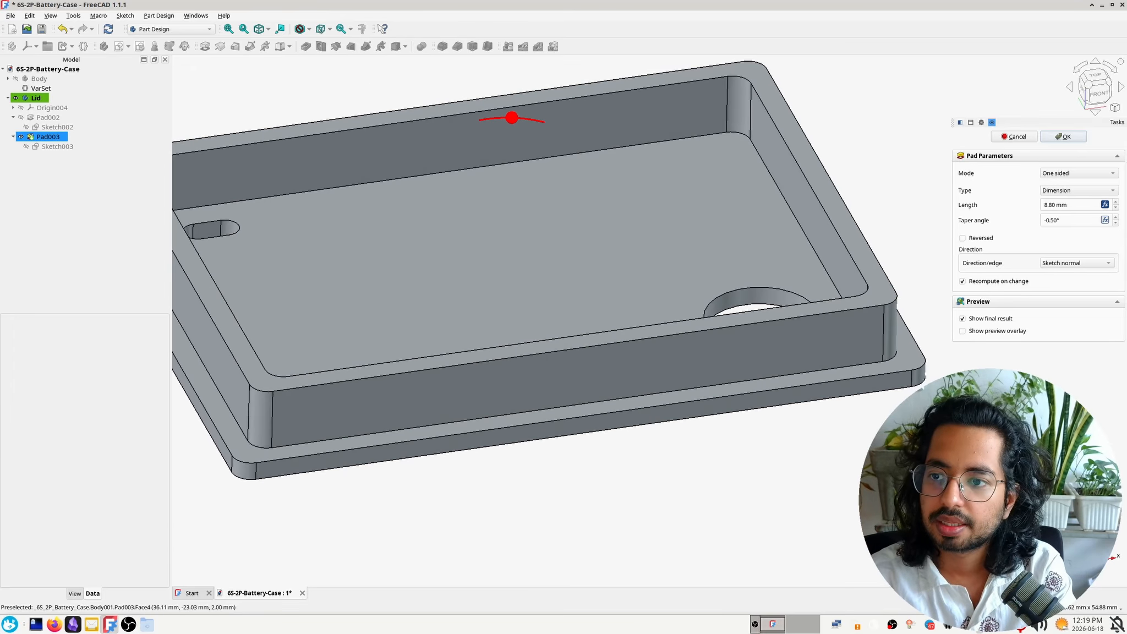
pyautogui.click(1077, 137)
# Inspect the tapered lid from its outer and inner sides and save the document
pyautogui.moveTo(711, 465); pyautogui.dragTo(728, 237, button='middle')
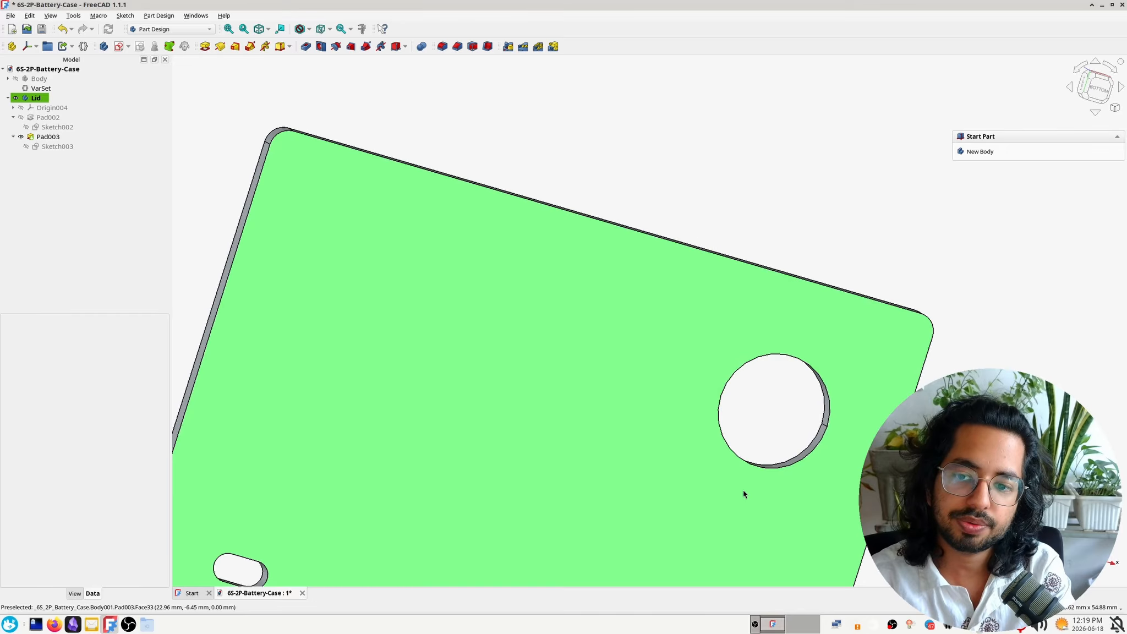
pyautogui.moveTo(744, 491); pyautogui.dragTo(789, 235, button='middle')
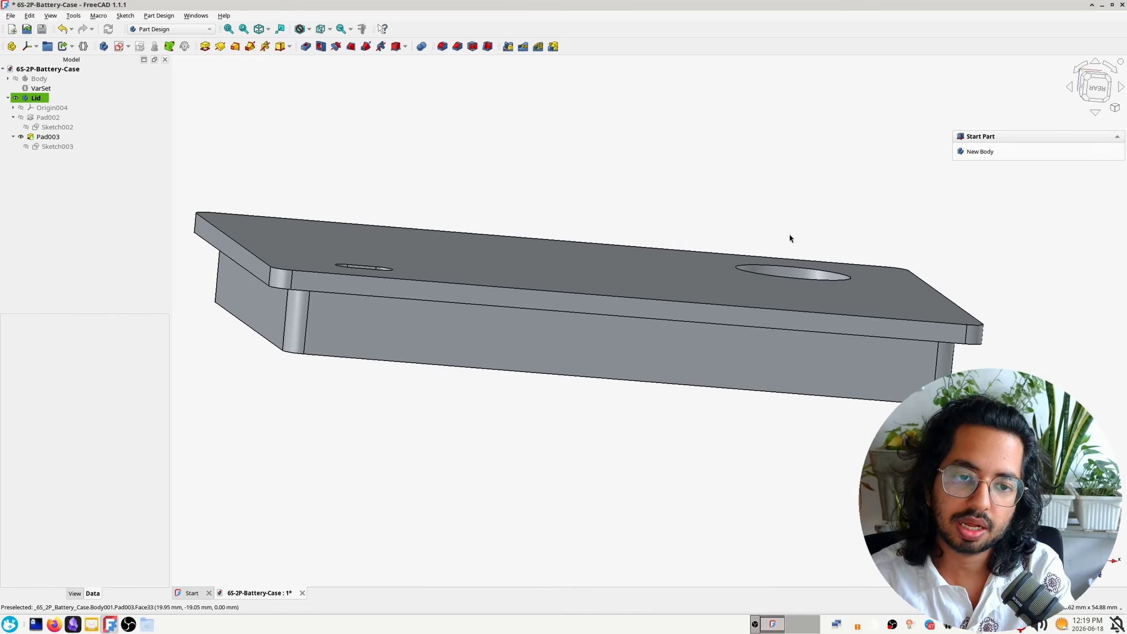
pyautogui.moveTo(594, 426); pyautogui.dragTo(656, 263, button='middle')
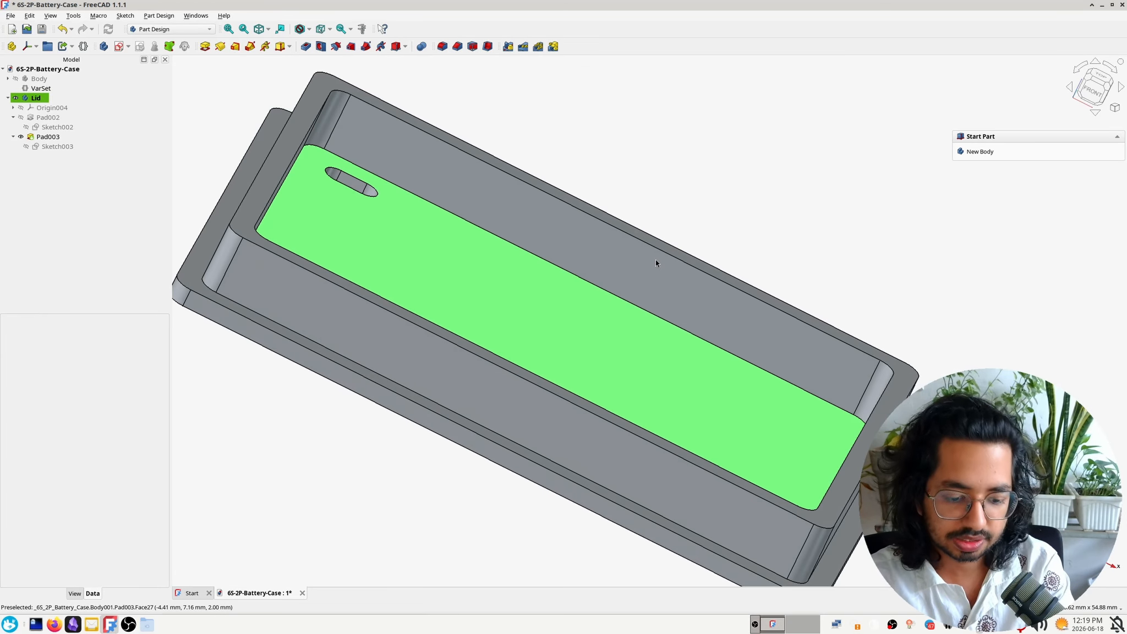
pyautogui.hotkey('ctrl', 's')
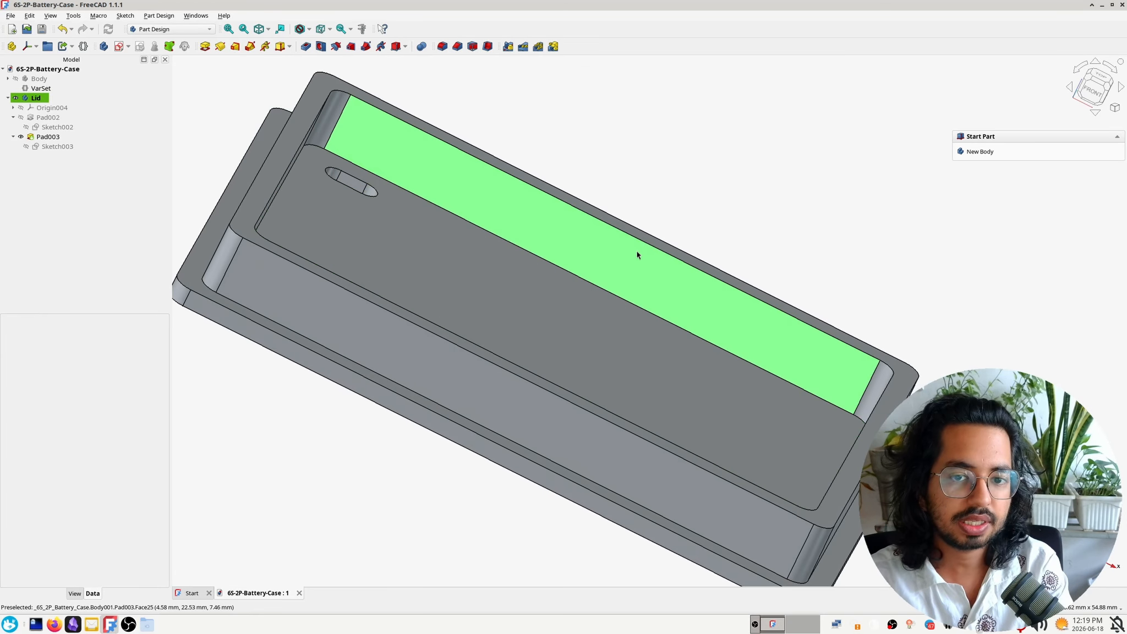
# Select the Lid body, open its file export and look through the available formats, leaving Additive Manufacturing Format chosen
pyautogui.click(78, 98)
pyautogui.keyDown('shift'); pyautogui.moveTo(264, 173); pyautogui.dragTo(402, 187, button='middle'); pyautogui.keyUp('shift')
pyautogui.click(12, 15)
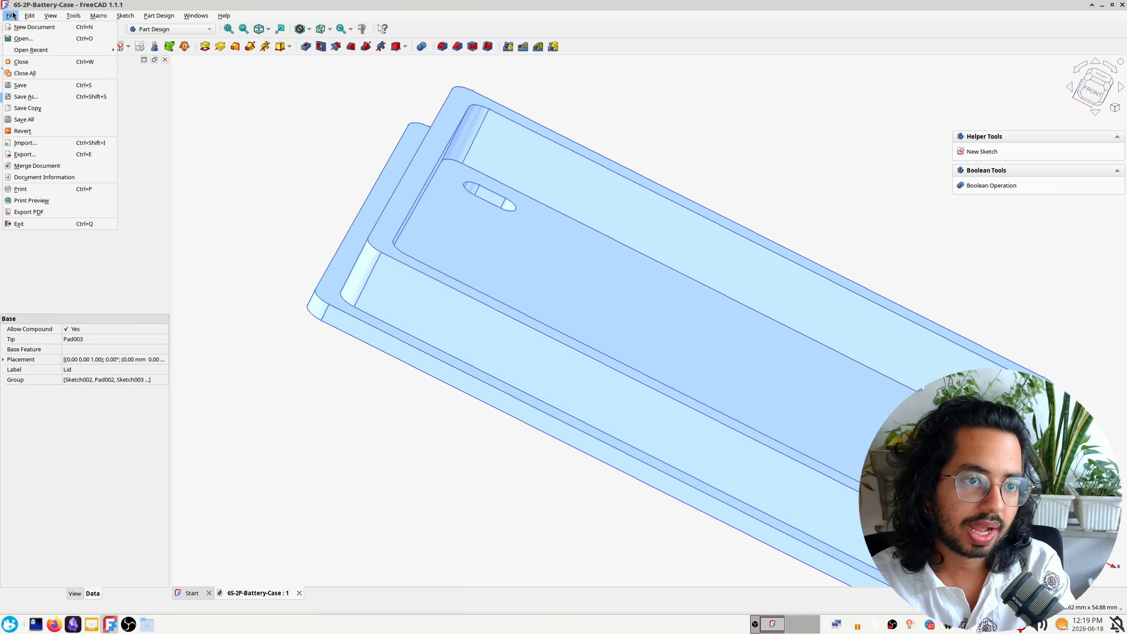
pyautogui.click(250, 149)
pyautogui.hotkey('ctrl', 'e')
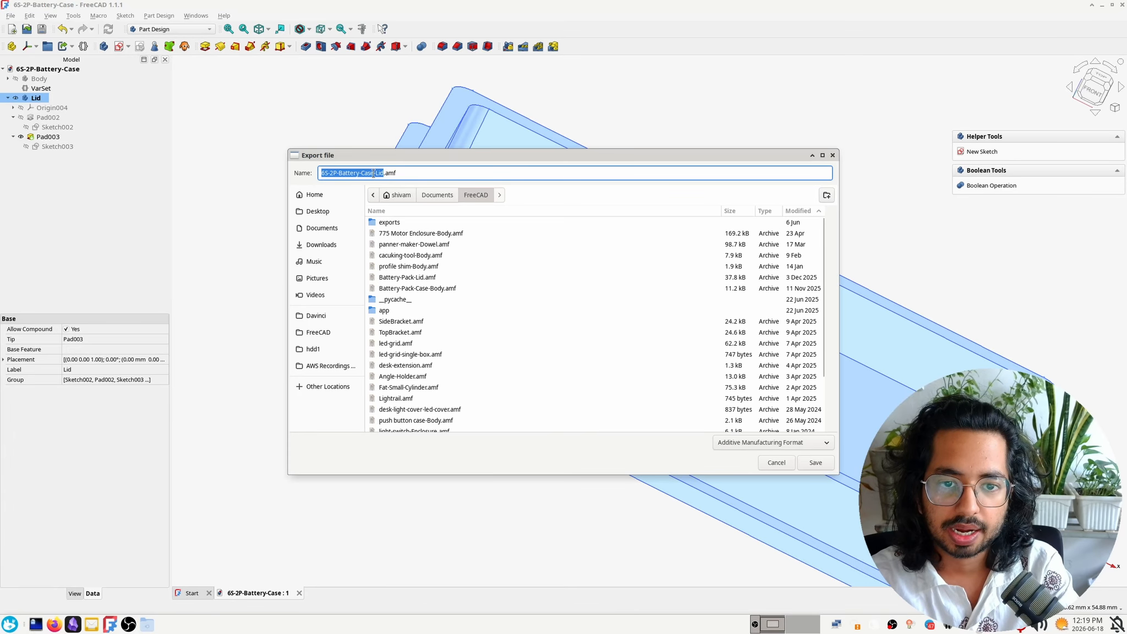
pyautogui.click(750, 442)
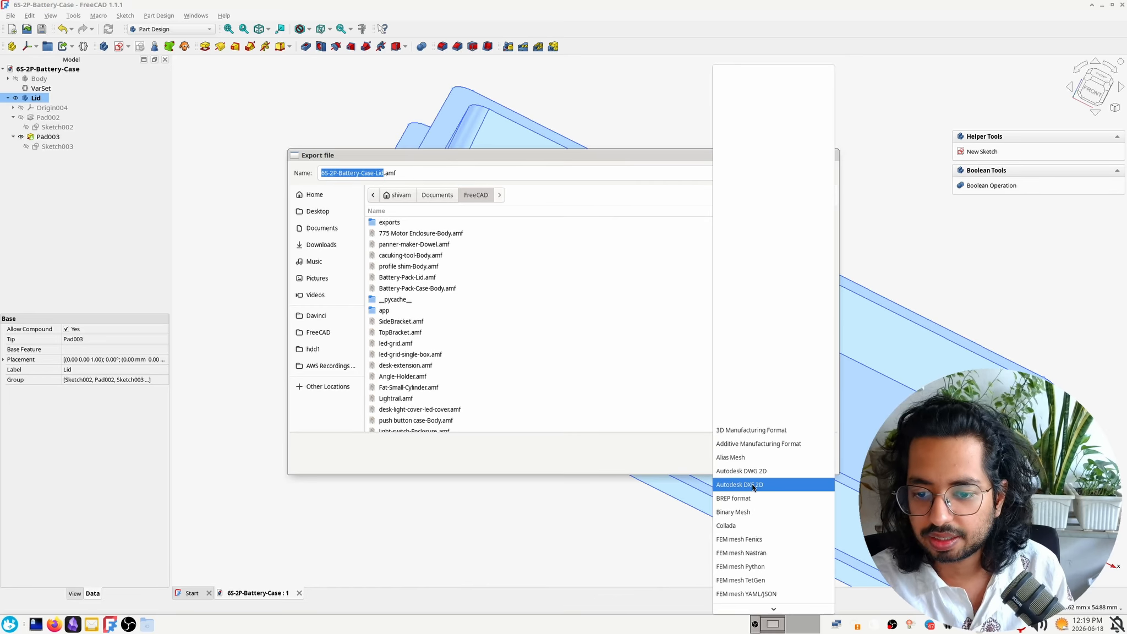
pyautogui.click(661, 455)
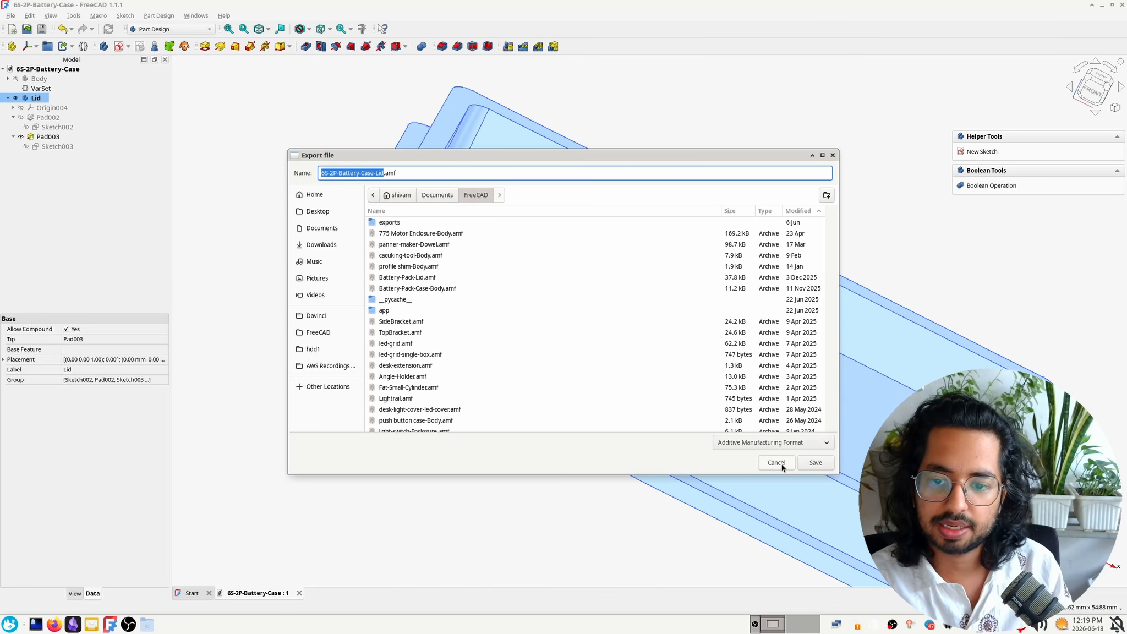